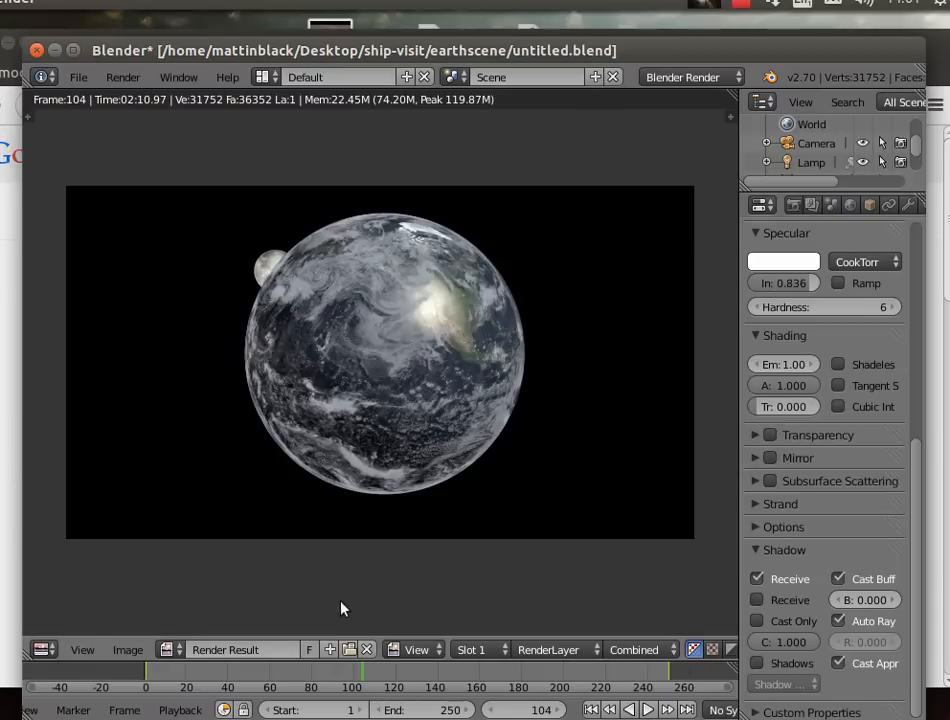
Hide the render result and switch the 3D scene from the camera view to a free user perspective.
left_click(124, 76)
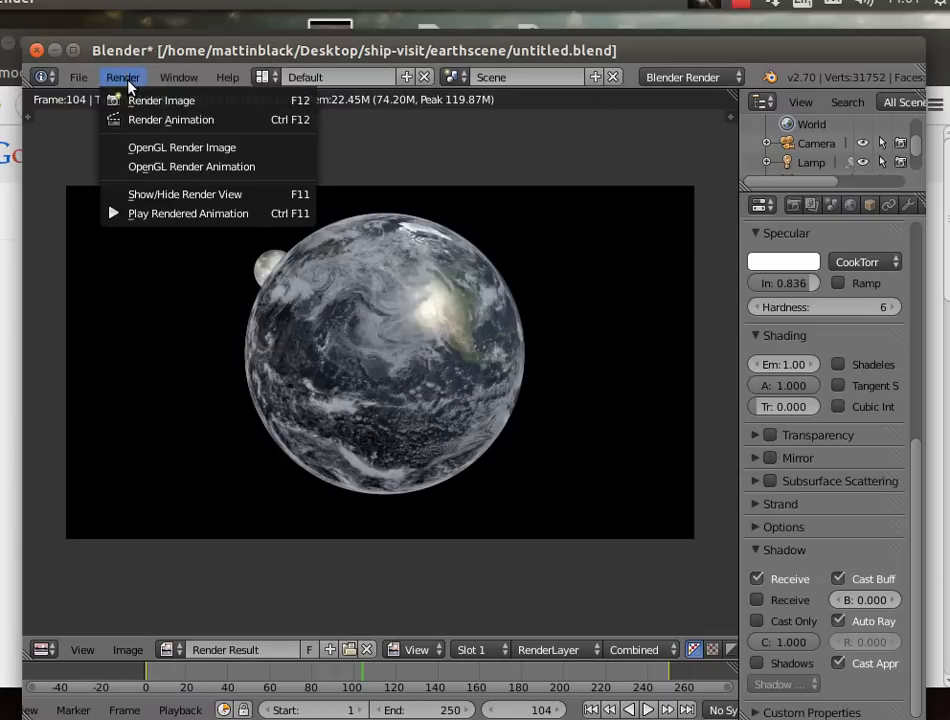
left_click(176, 194)
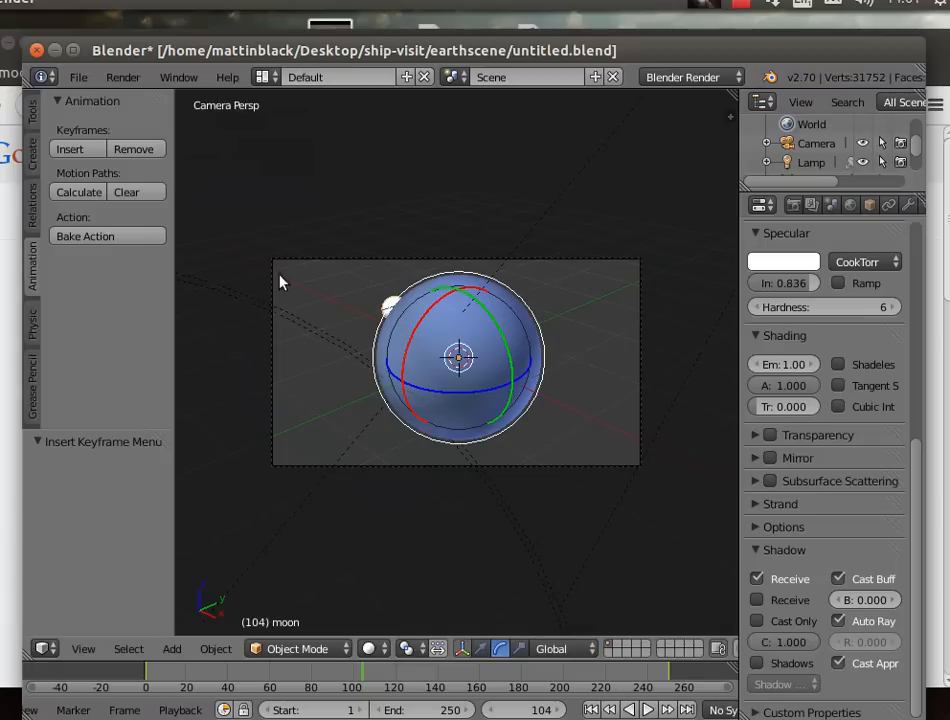
middle_click_drag(355, 376, 356, 380)
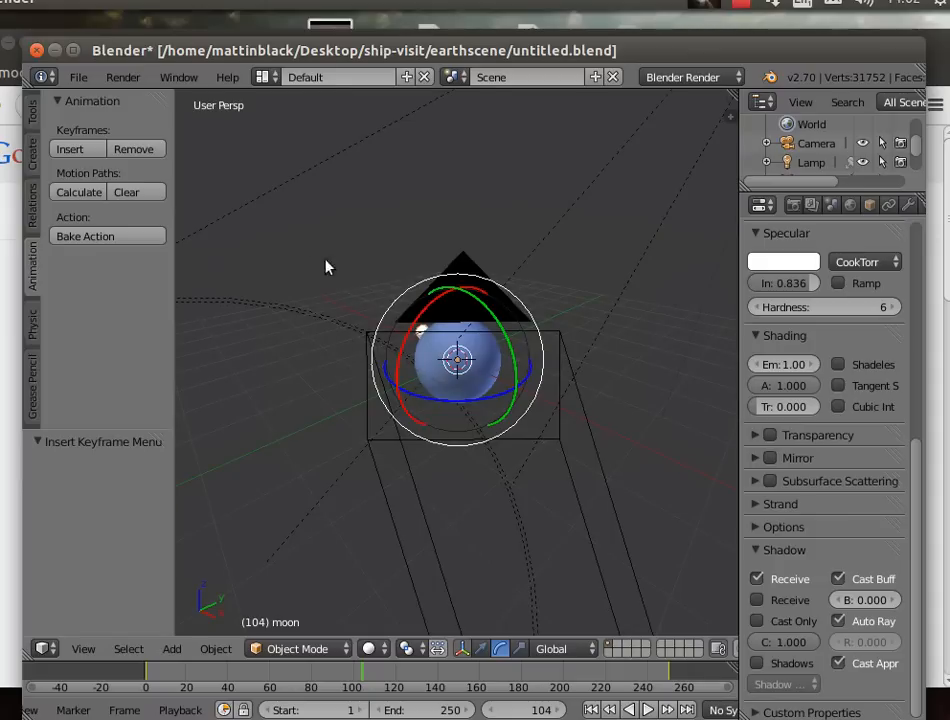
Search the add-ons in the user preferences for "image" to check Import Images as Planes, and locate its import command.
left_click(79, 80)
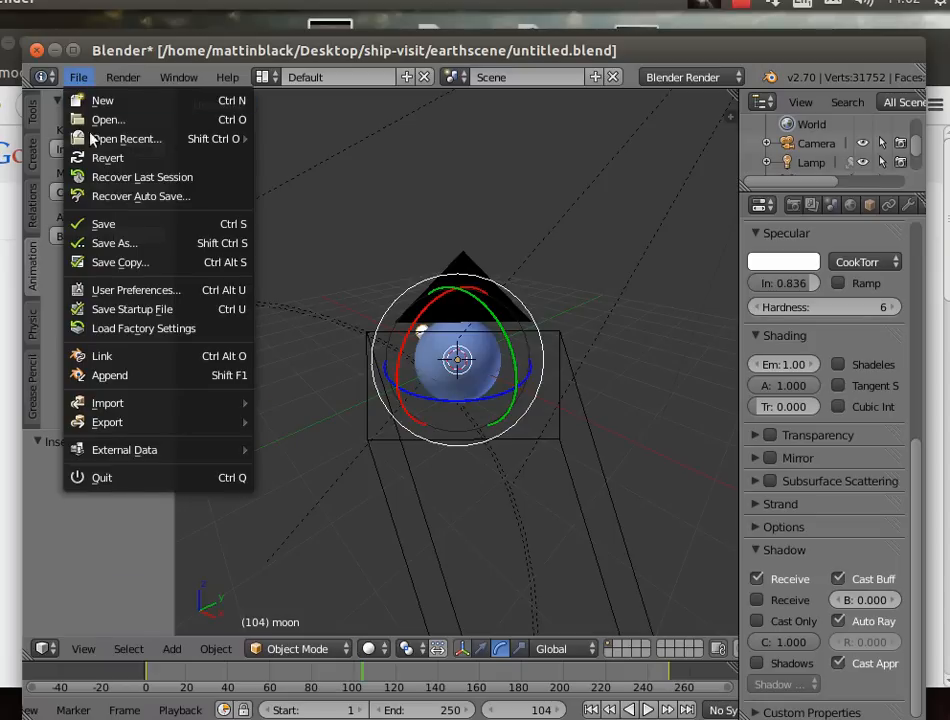
left_click(135, 297)
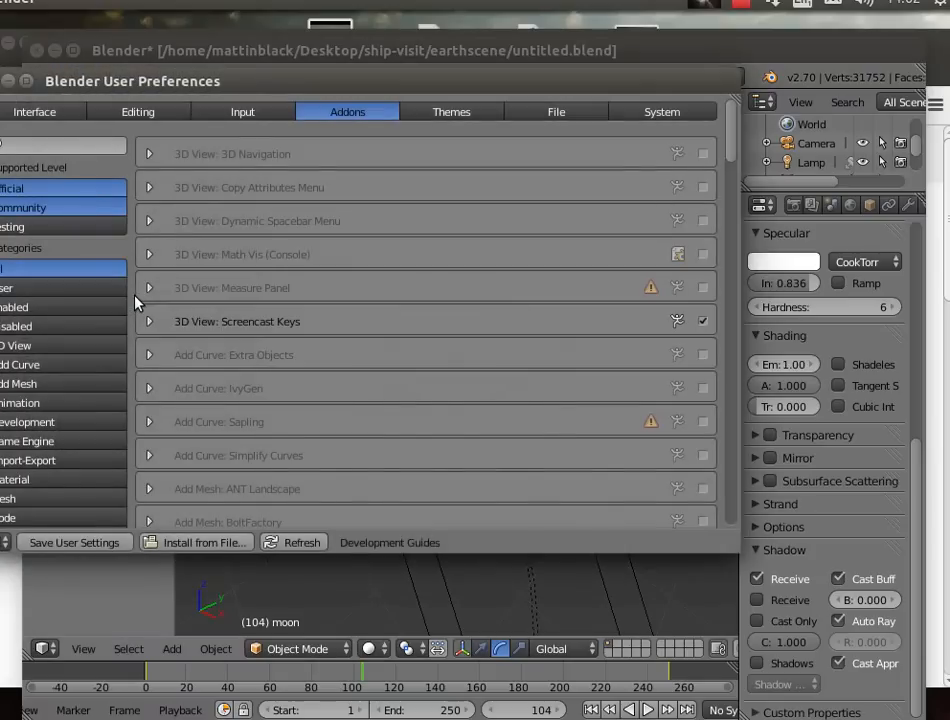
left_click(74, 145)
type("im")
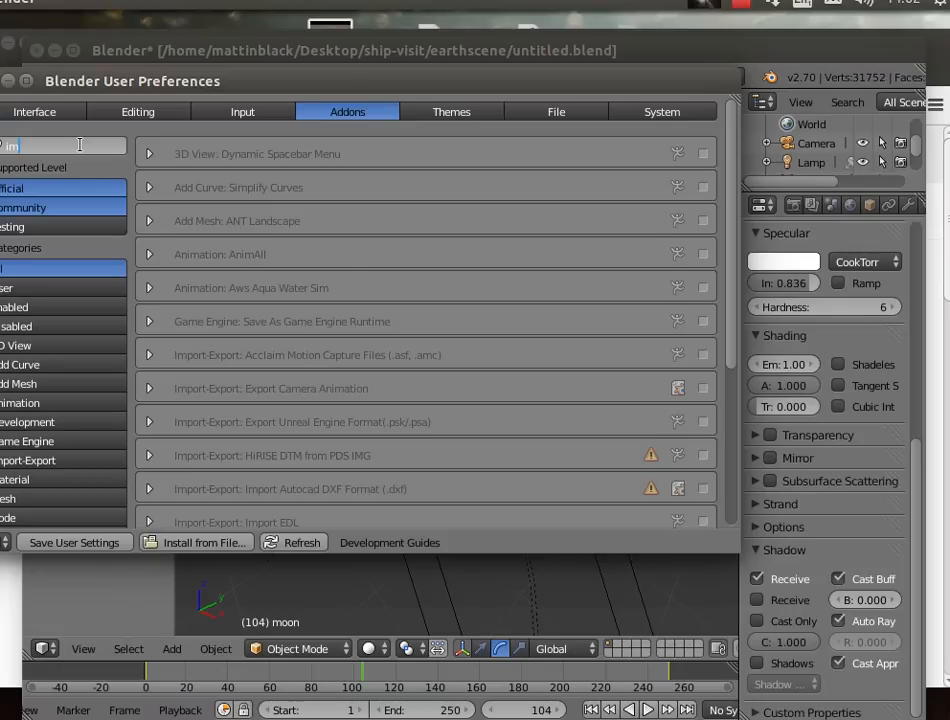
type("a")
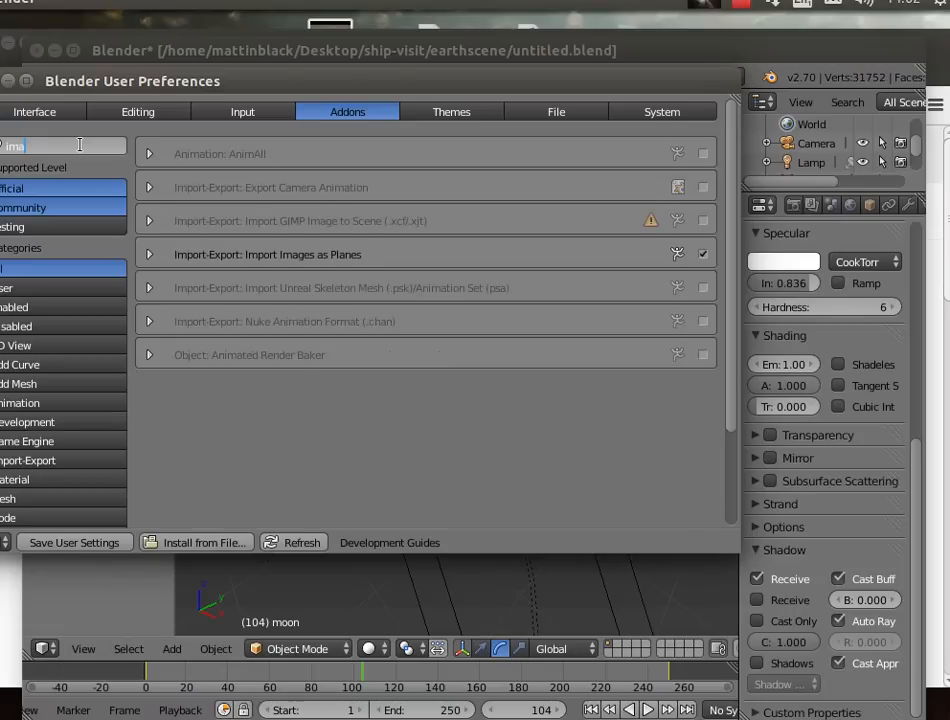
type("ge")
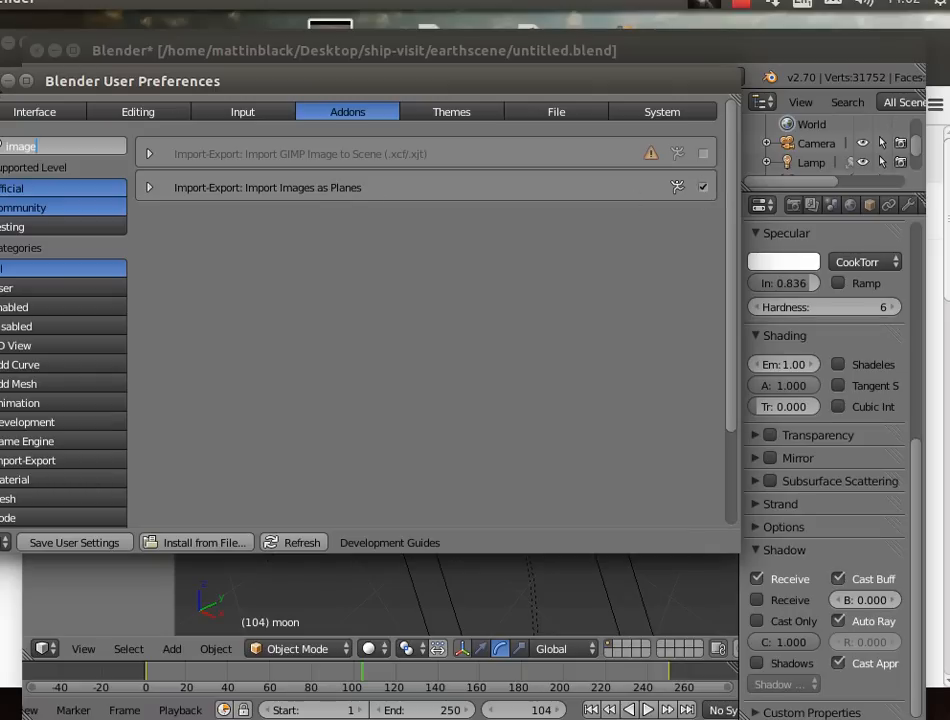
left_click(0, 81)
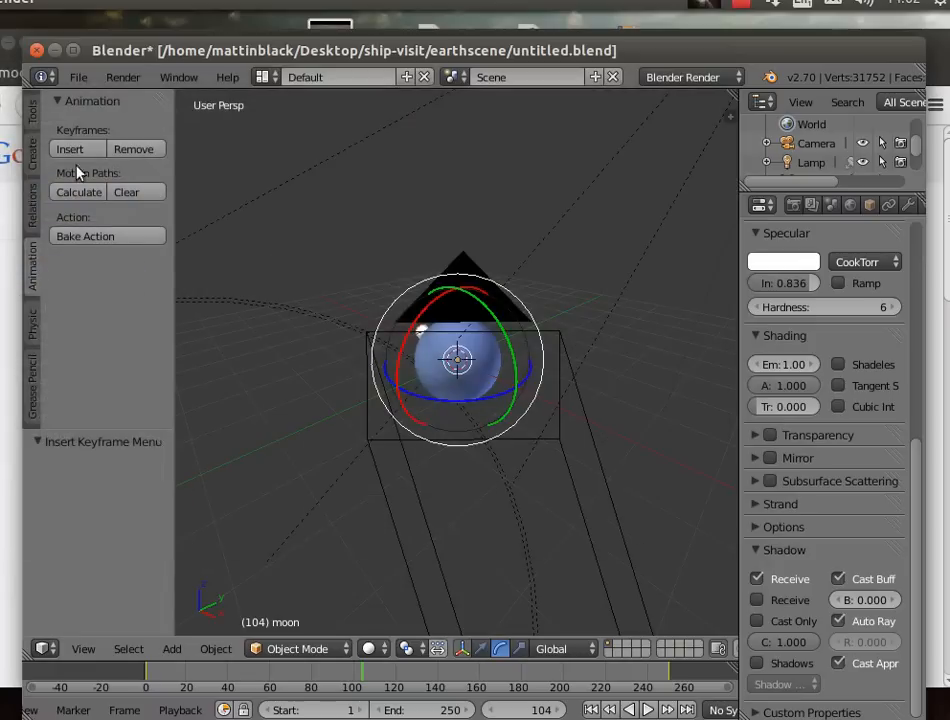
left_click(79, 80)
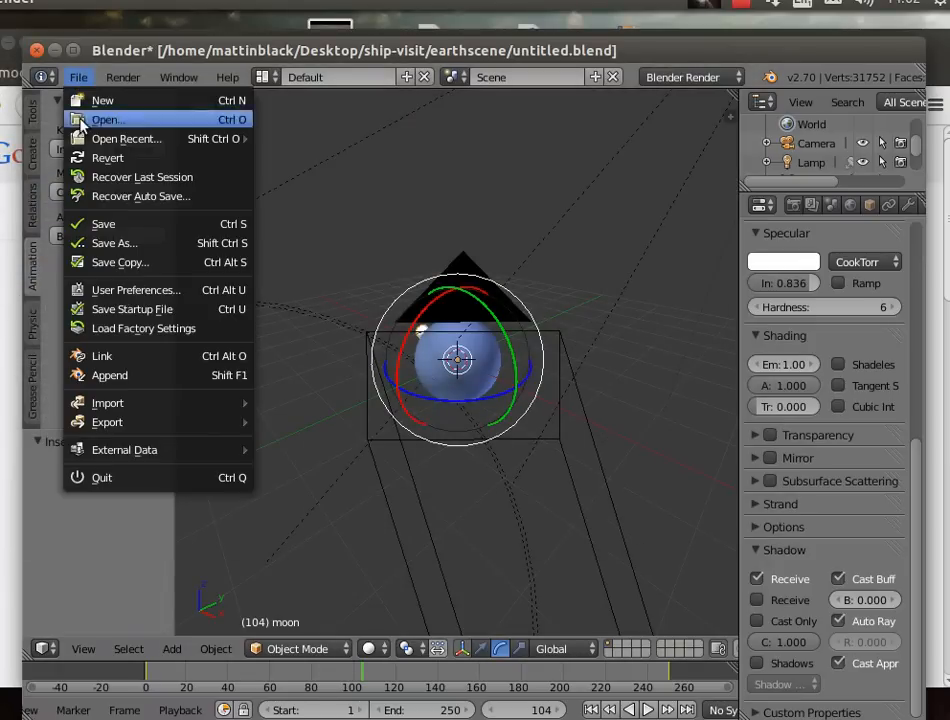
mouse_move(127, 406)
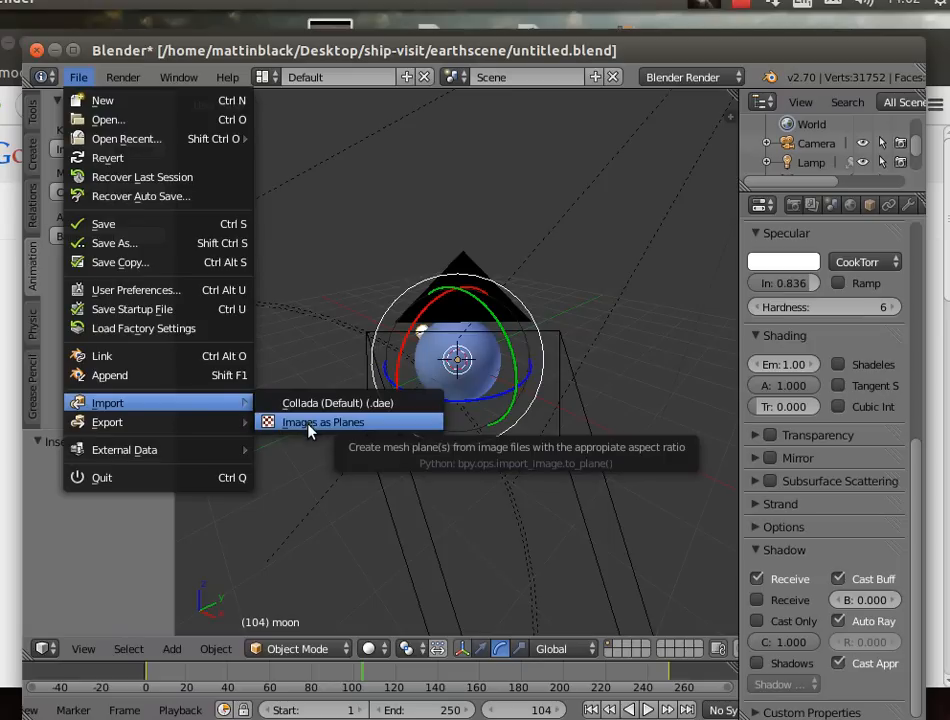
Switch to Firefox and show the image results for "star field", filtered to large size.
left_click(940, 162)
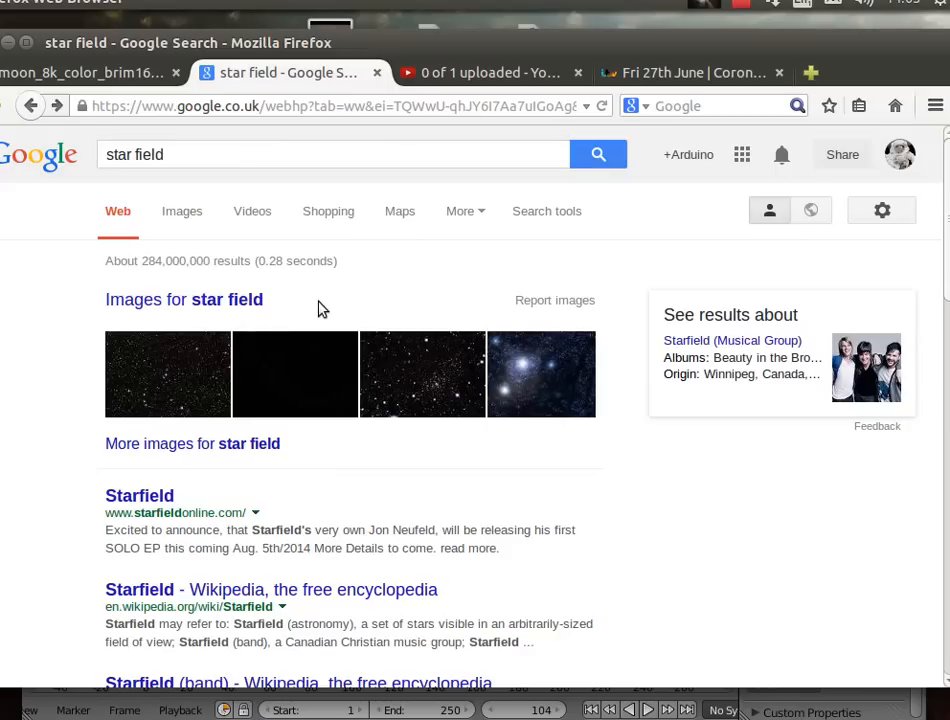
left_click(176, 213)
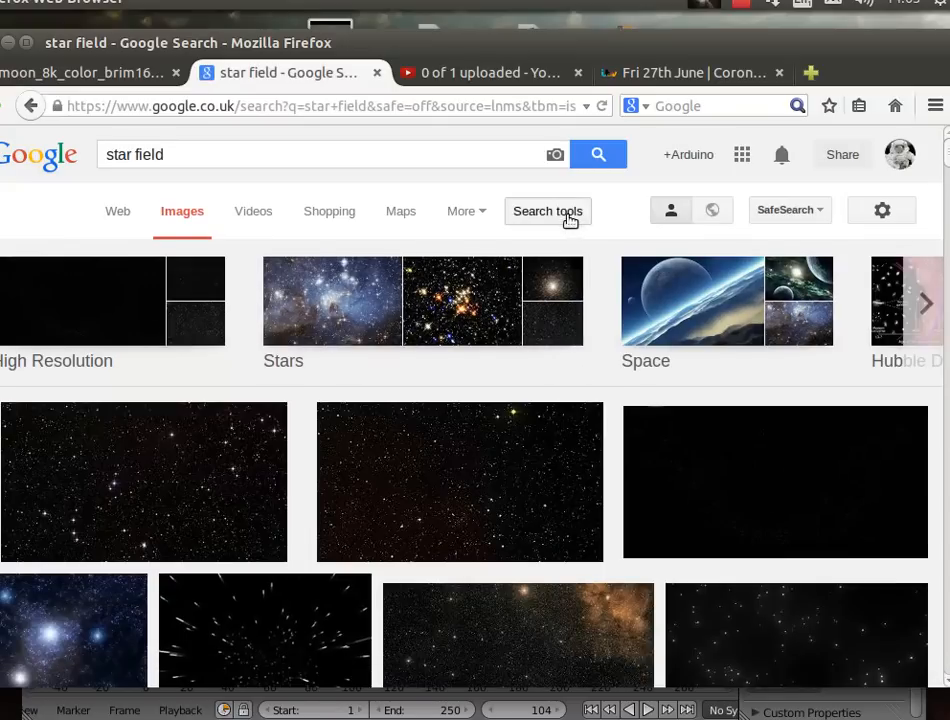
left_click(566, 214)
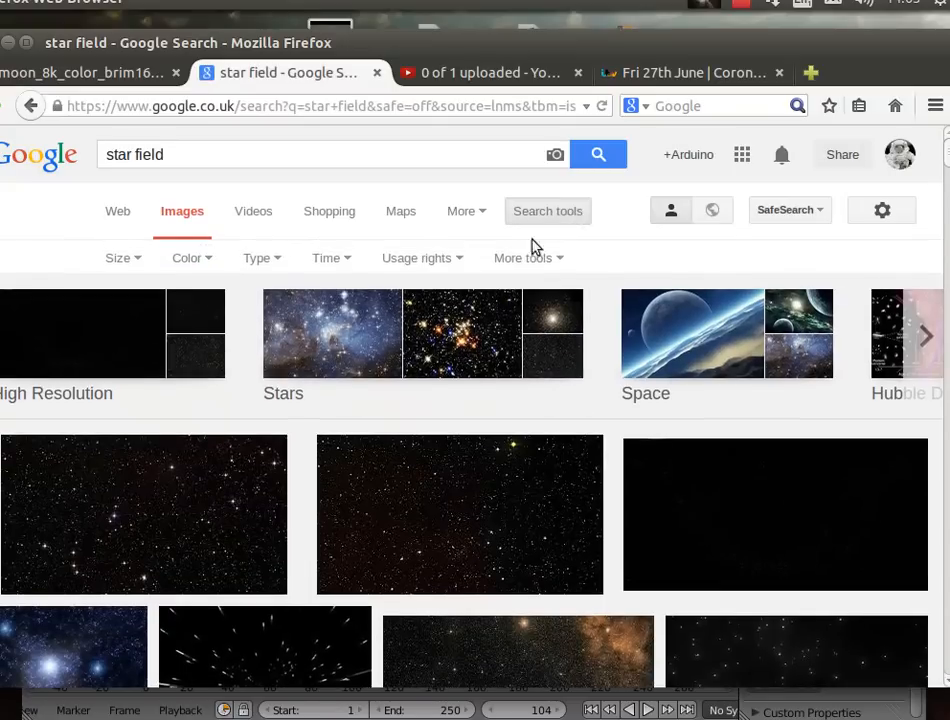
left_click(118, 258)
left_click(121, 315)
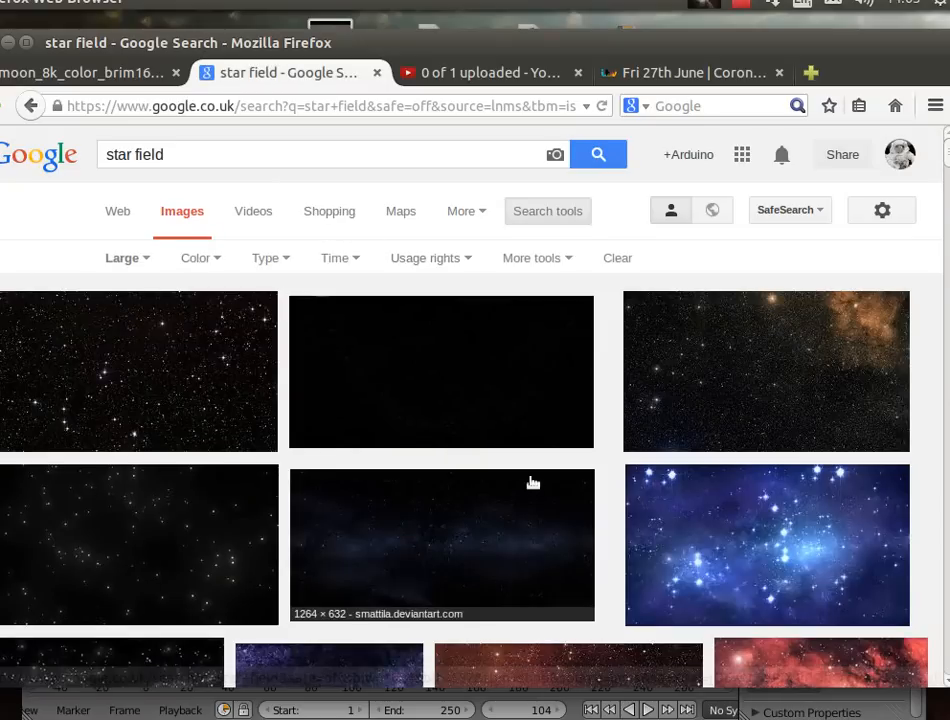
Examine the large star field images for one that suits the background of the earth scene.
scroll(530, 480, "down", 3)
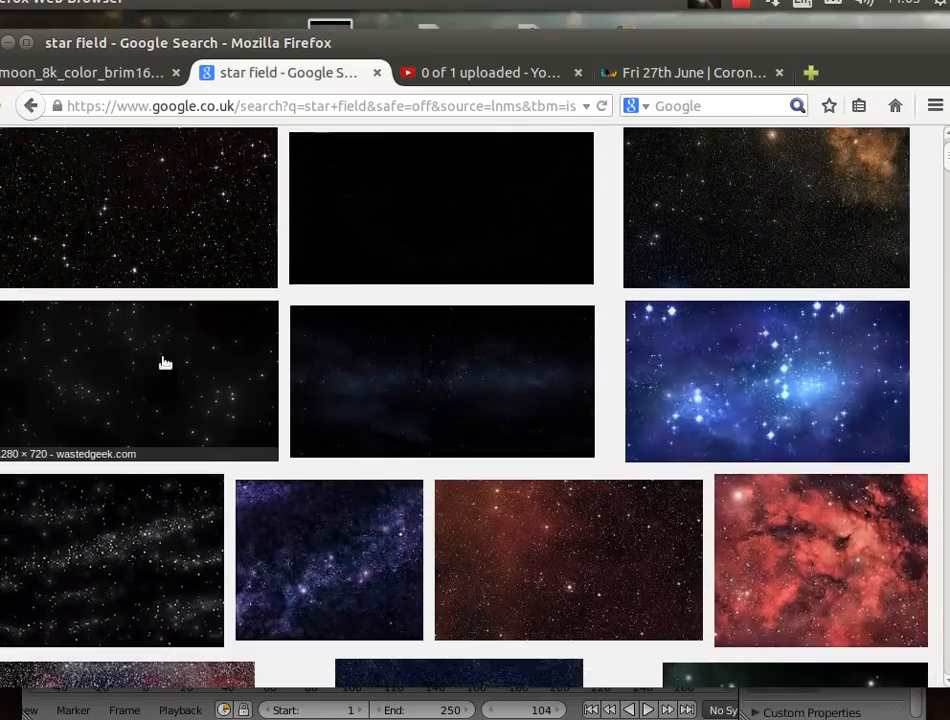
scroll(191, 397, "down", 2)
scroll(462, 386, "down", 2)
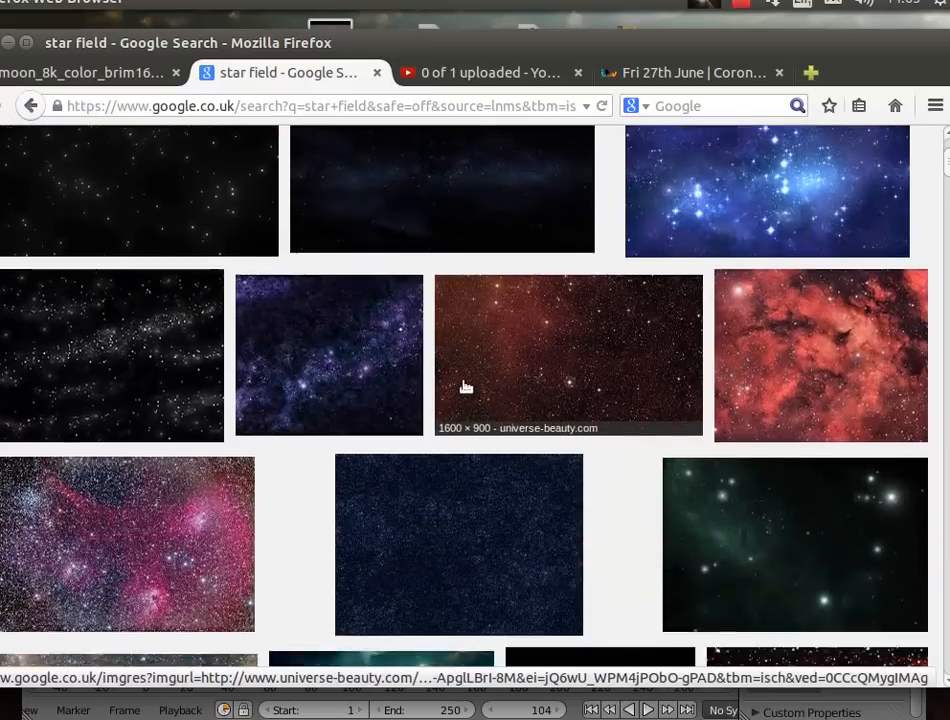
scroll(522, 367, "down", 3)
scroll(585, 360, "up", 3)
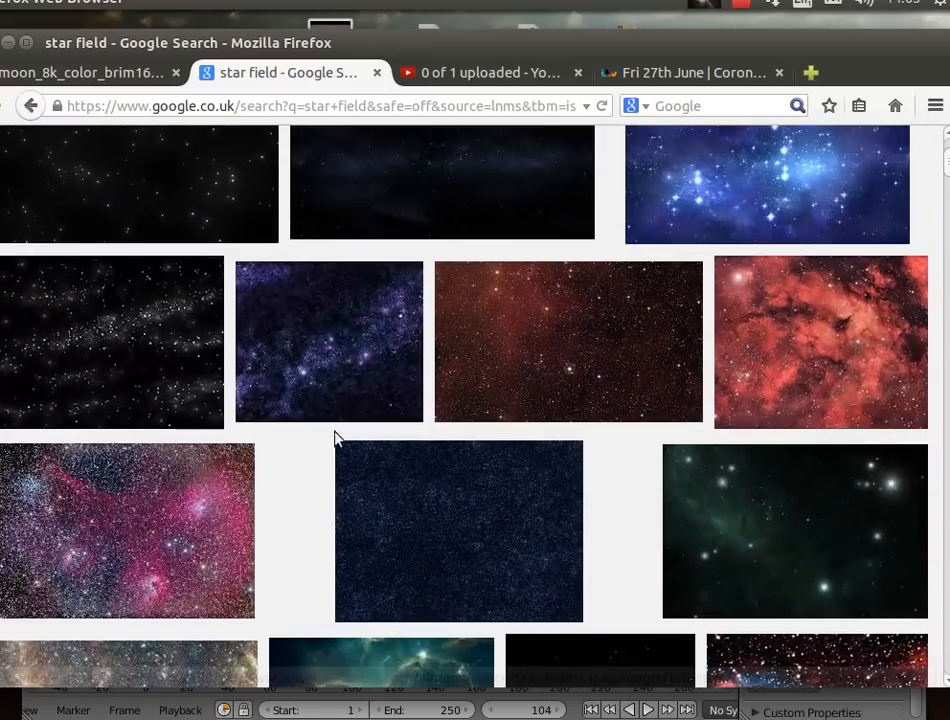
scroll(333, 435, "down", 3)
scroll(330, 435, "down", 3)
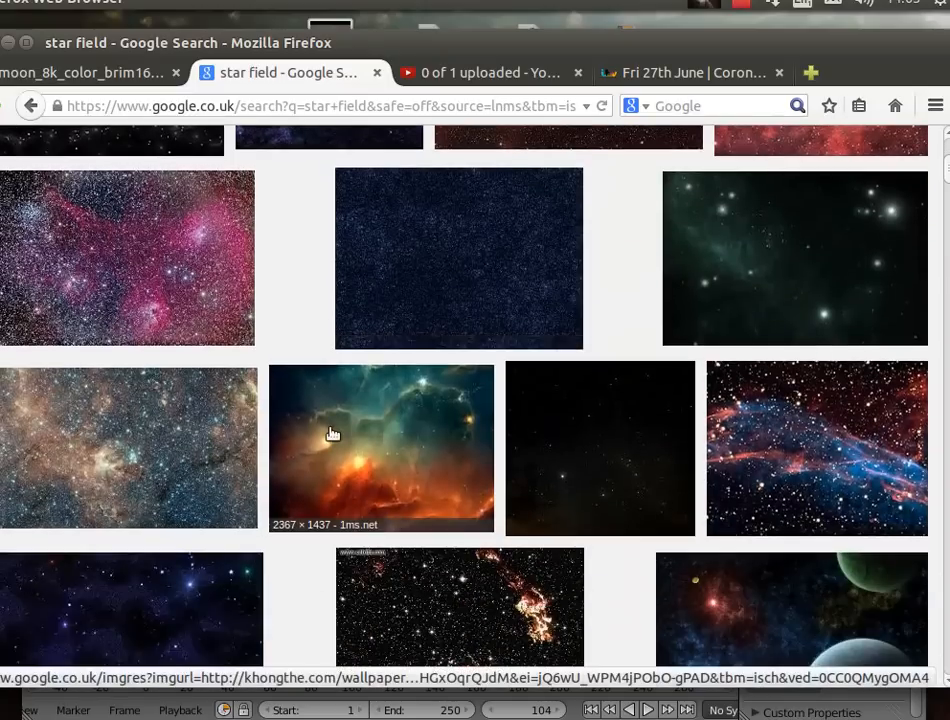
scroll(463, 315, "down", 7)
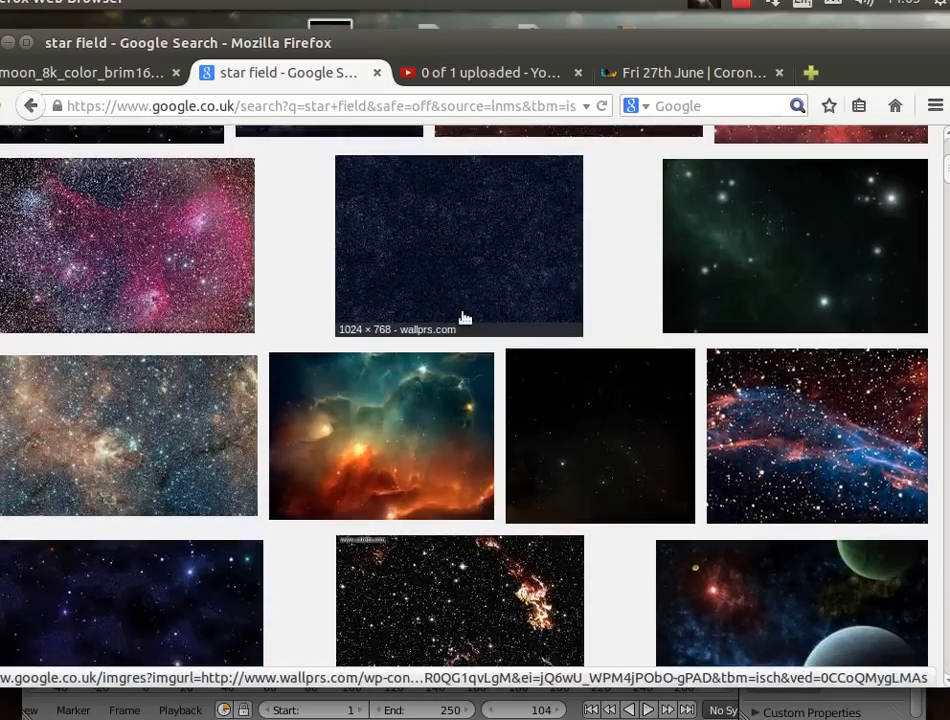
scroll(461, 315, "down", 9)
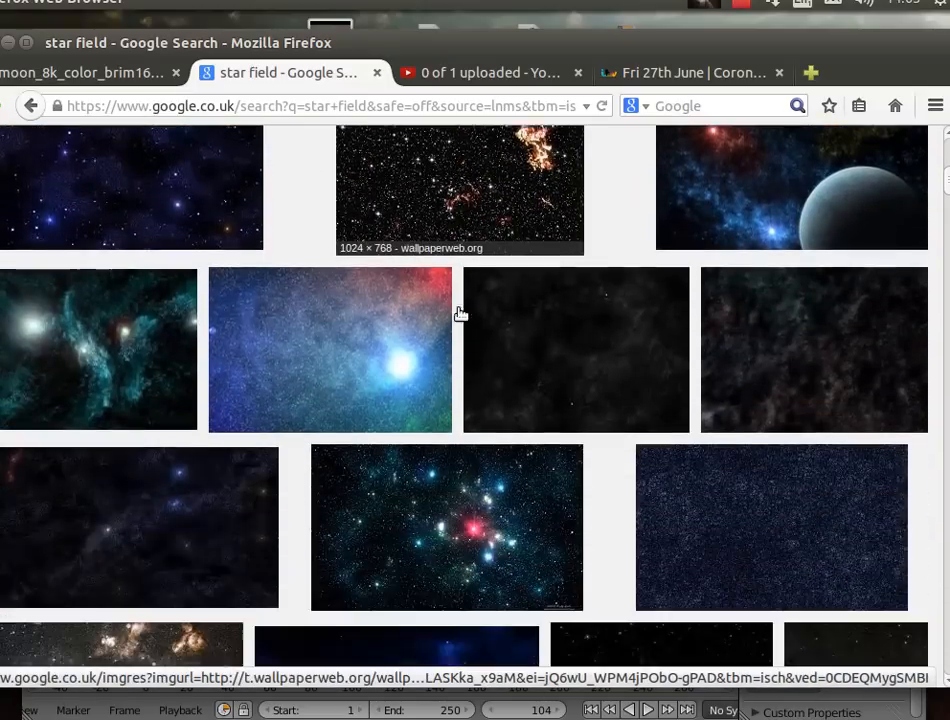
scroll(461, 315, "down", 8)
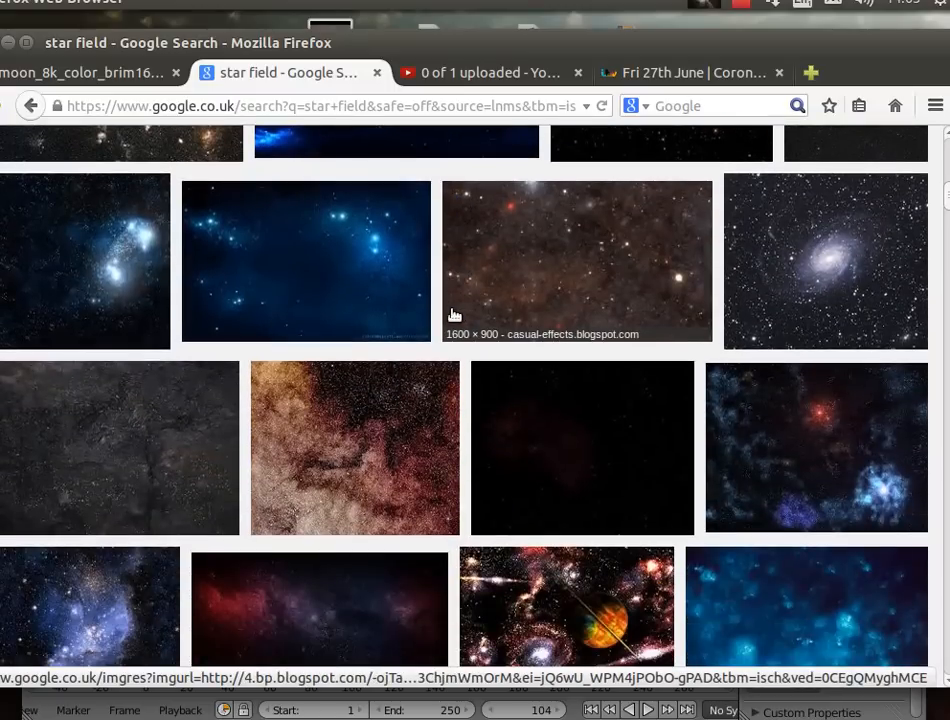
scroll(406, 397, "down", 6)
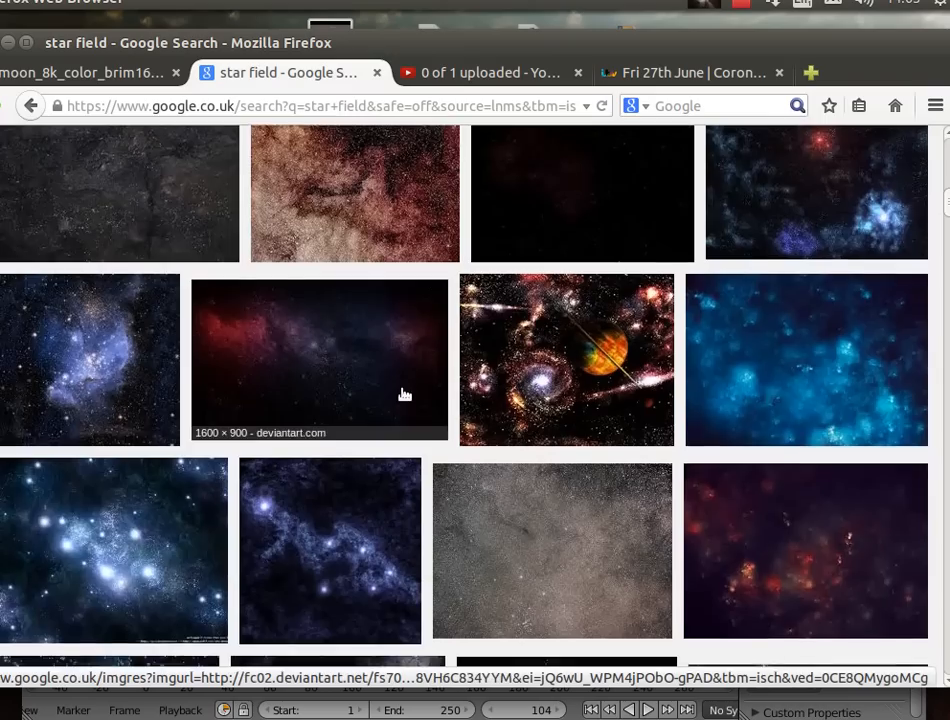
scroll(402, 385, "up", 14)
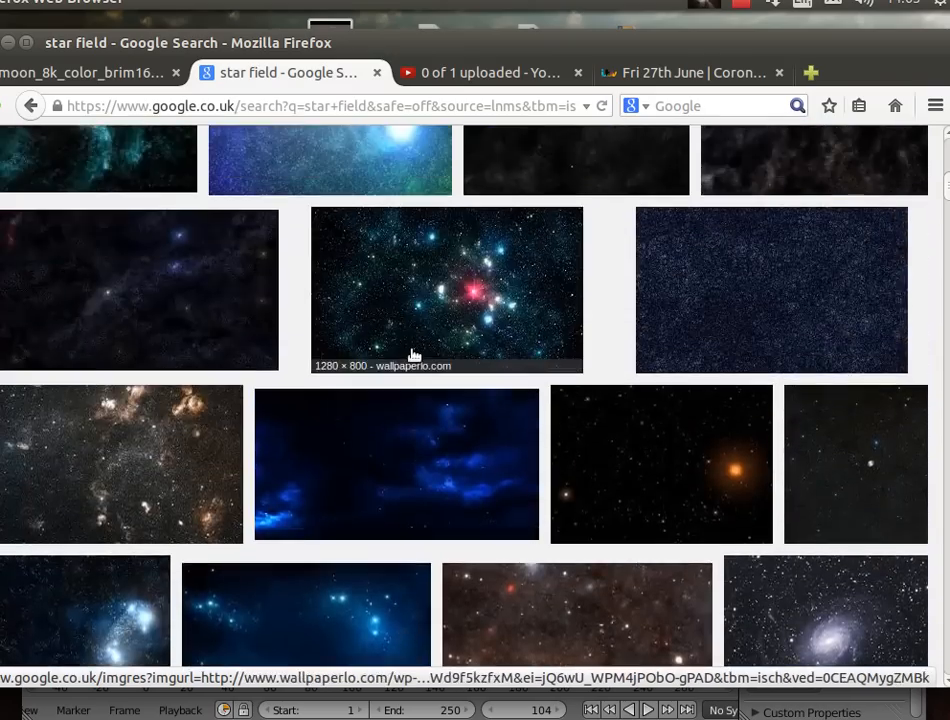
scroll(413, 355, "up", 3)
scroll(413, 355, "up", 1)
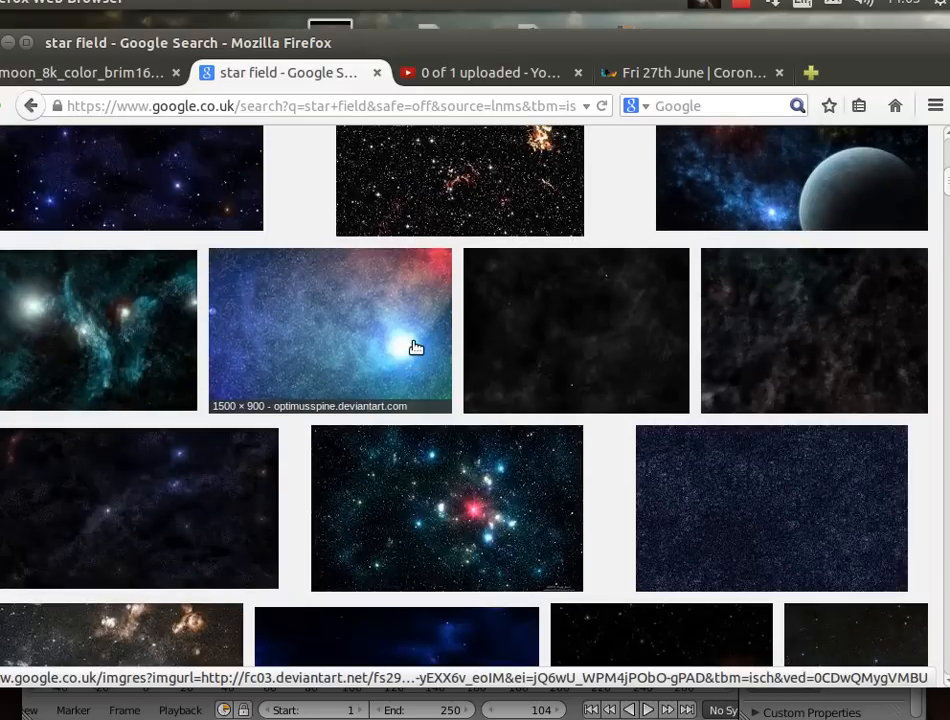
View the Blue Sky Star Field wallpaper from wallpapersinhq.com at full size, and return to the image results.
left_click(767, 513)
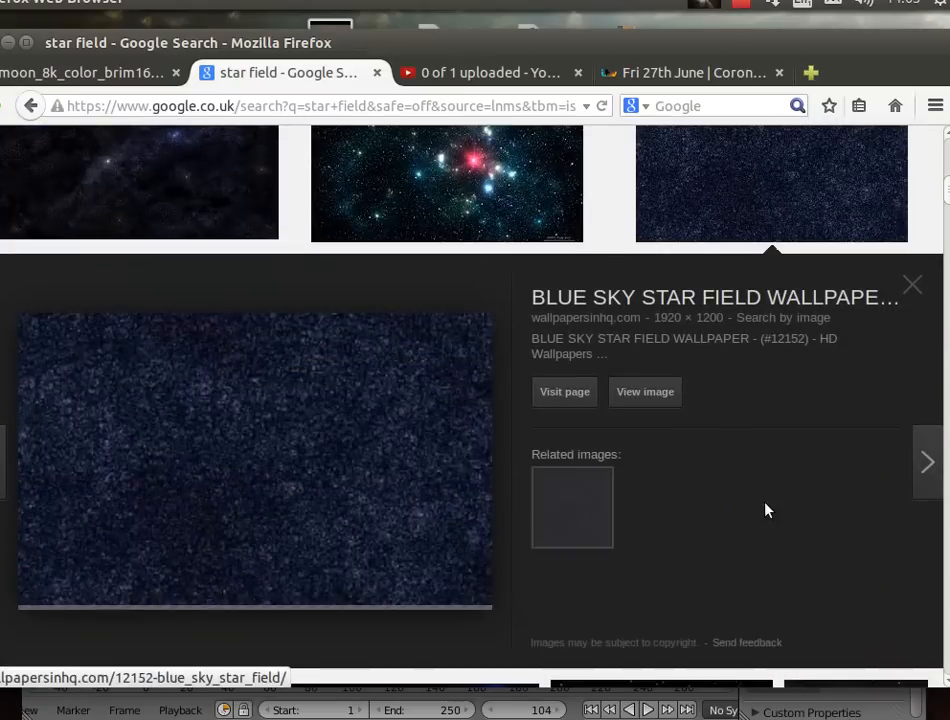
left_click(645, 392)
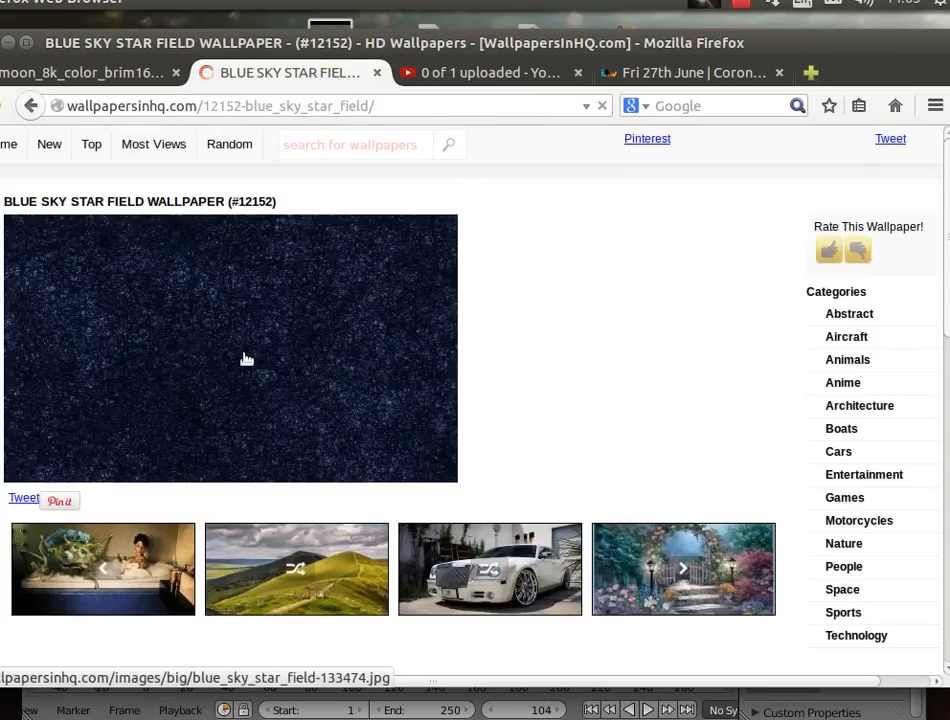
left_click(246, 358)
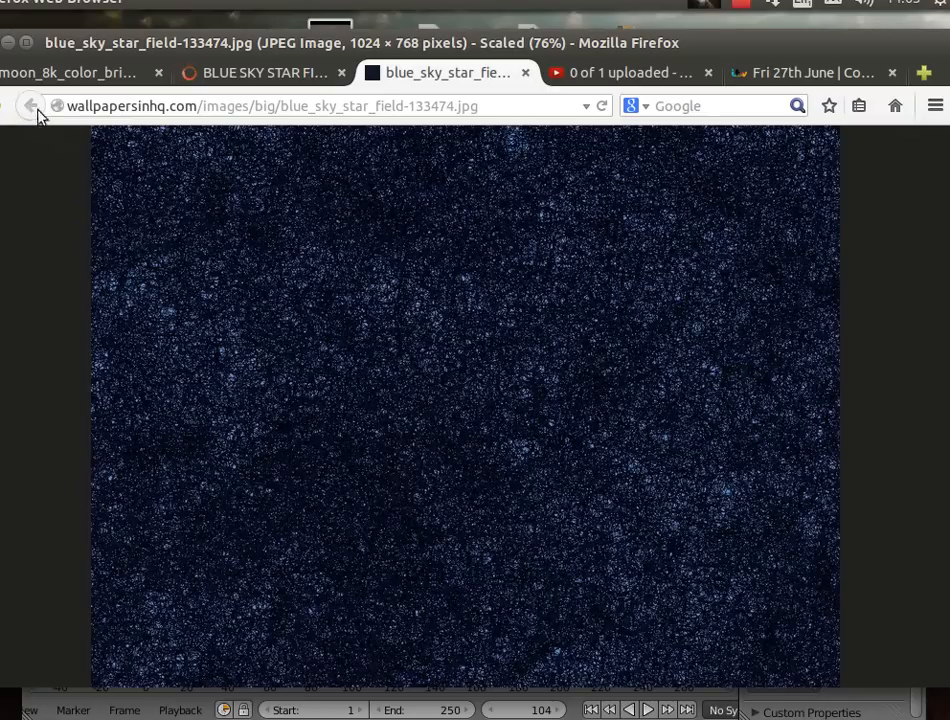
left_click(526, 73)
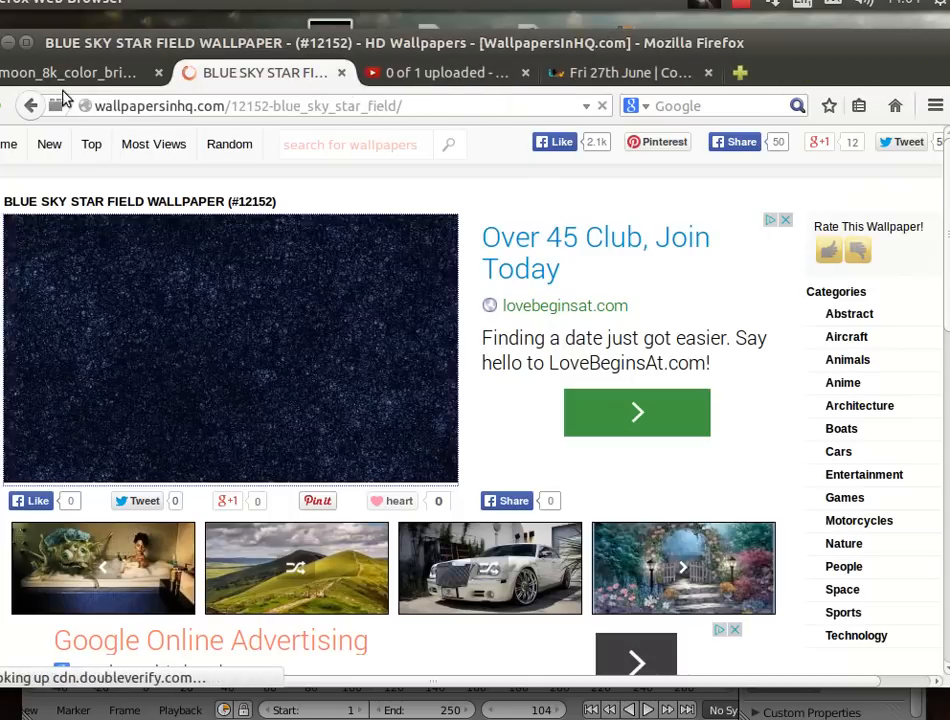
left_click(31, 106)
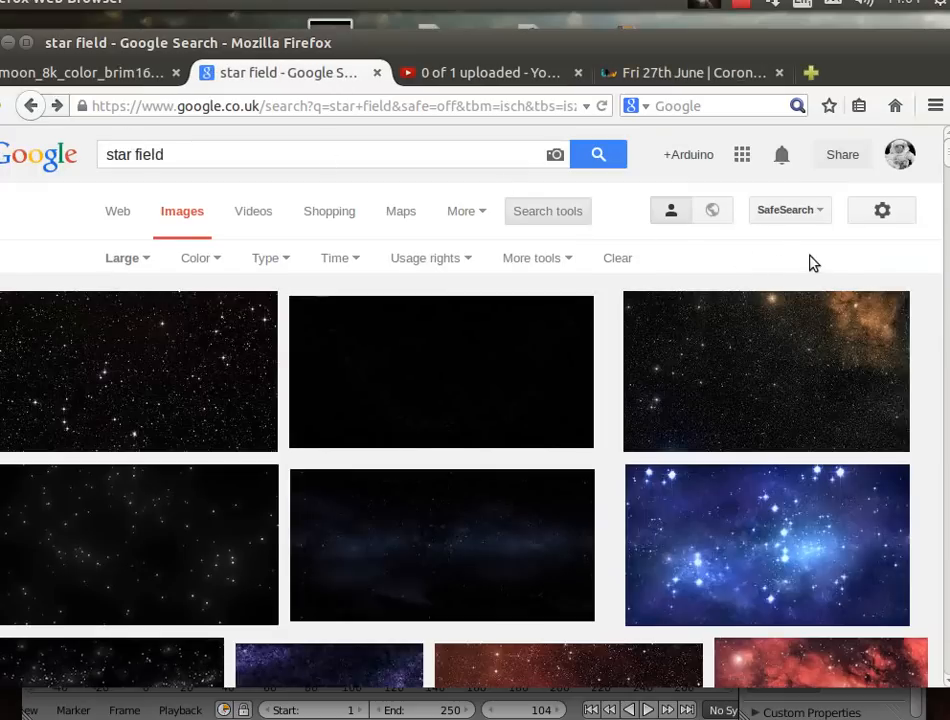
Examine further large star field image results for a dark, suitable background for the earth scene.
scroll(825, 305, "down", 5)
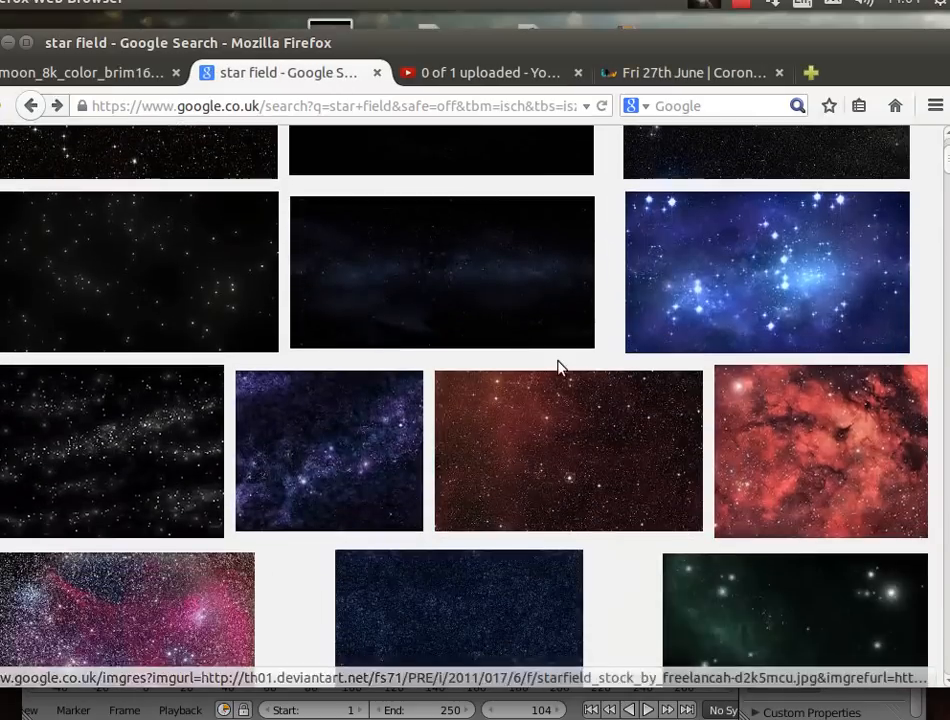
scroll(558, 368, "down", 5)
left_click(565, 292)
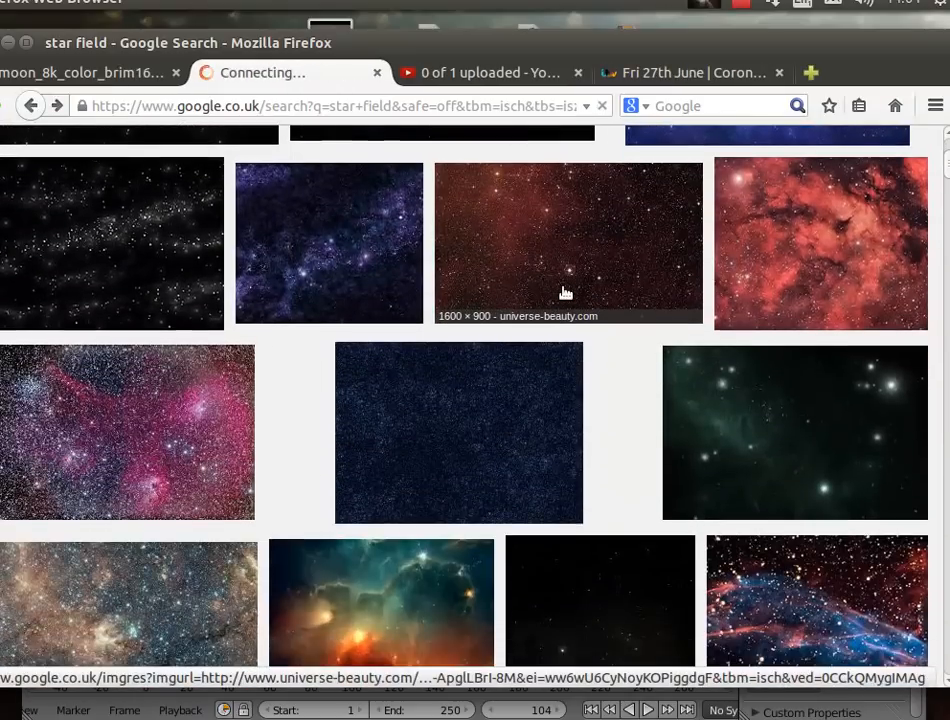
scroll(580, 292, "down", 4)
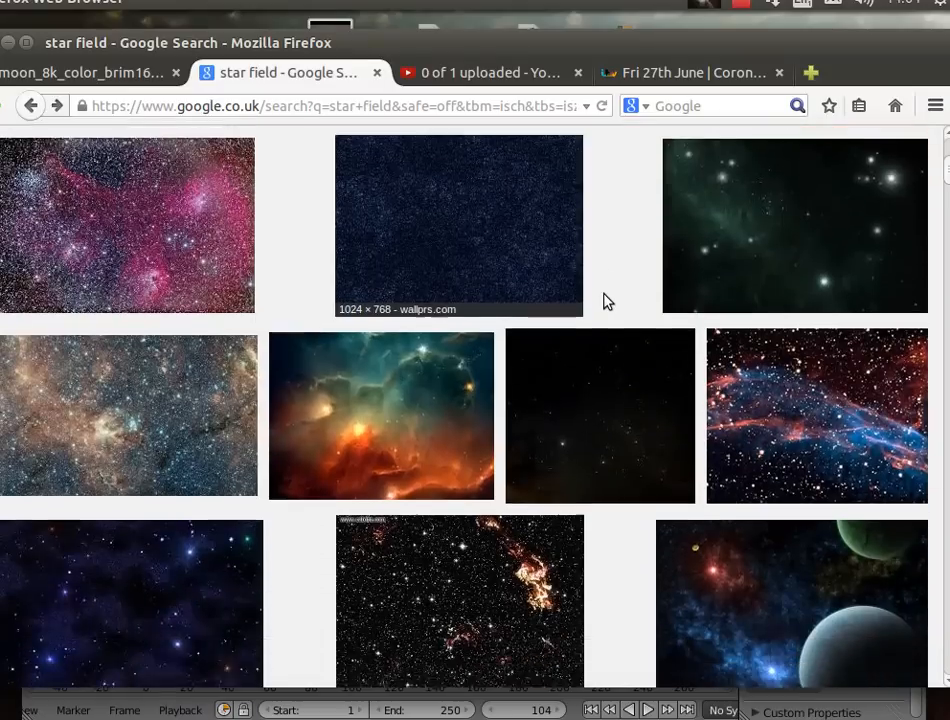
scroll(604, 300, "down", 3)
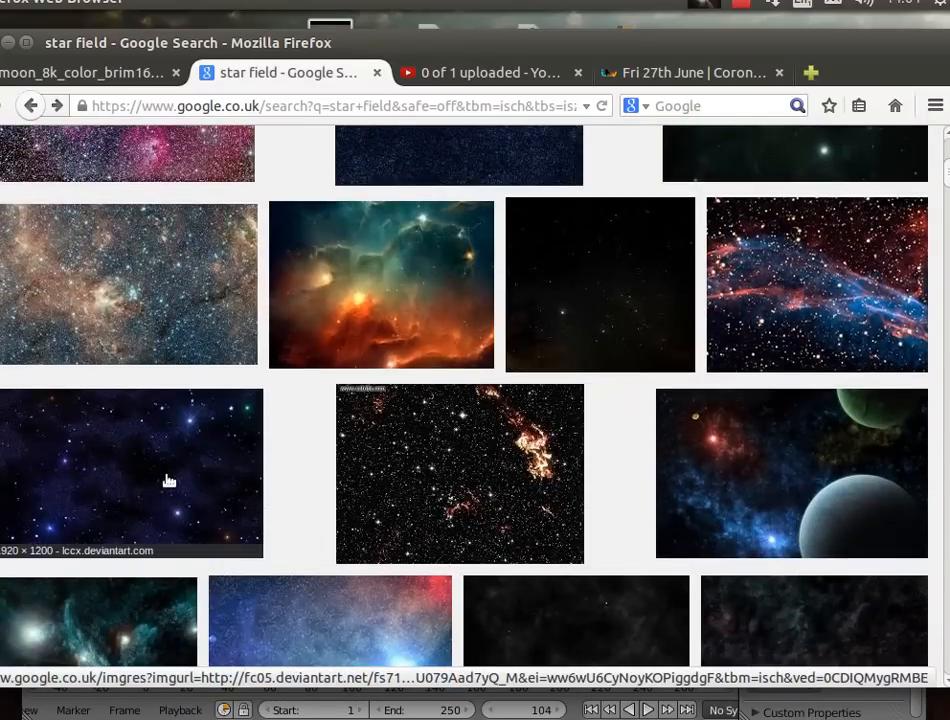
scroll(168, 481, "down", 4)
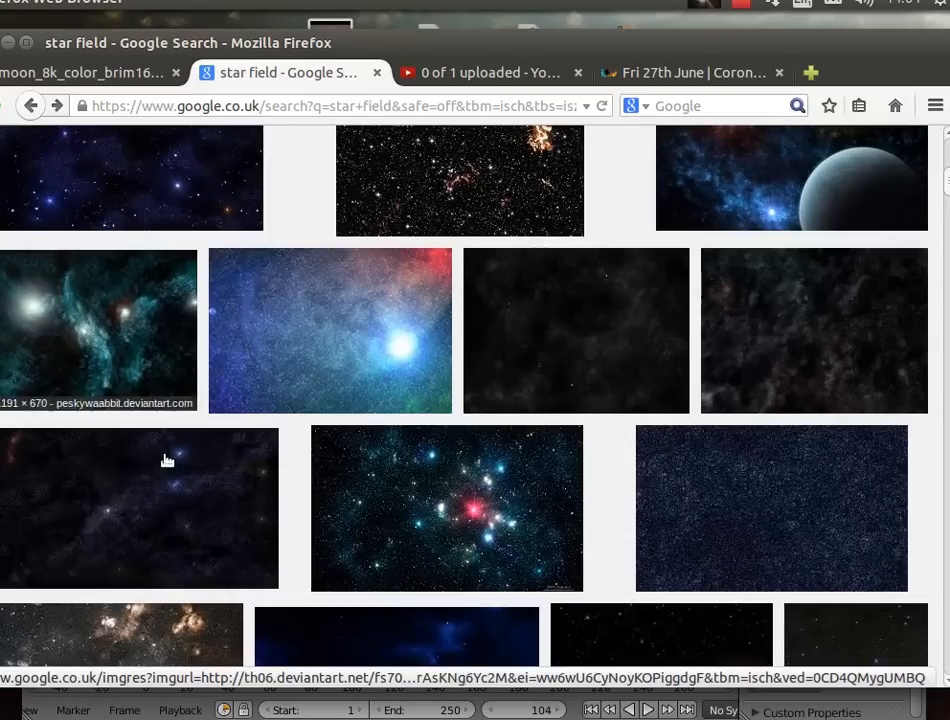
scroll(166, 462, "down", 3)
scroll(172, 455, "down", 2)
scroll(248, 407, "down", 2)
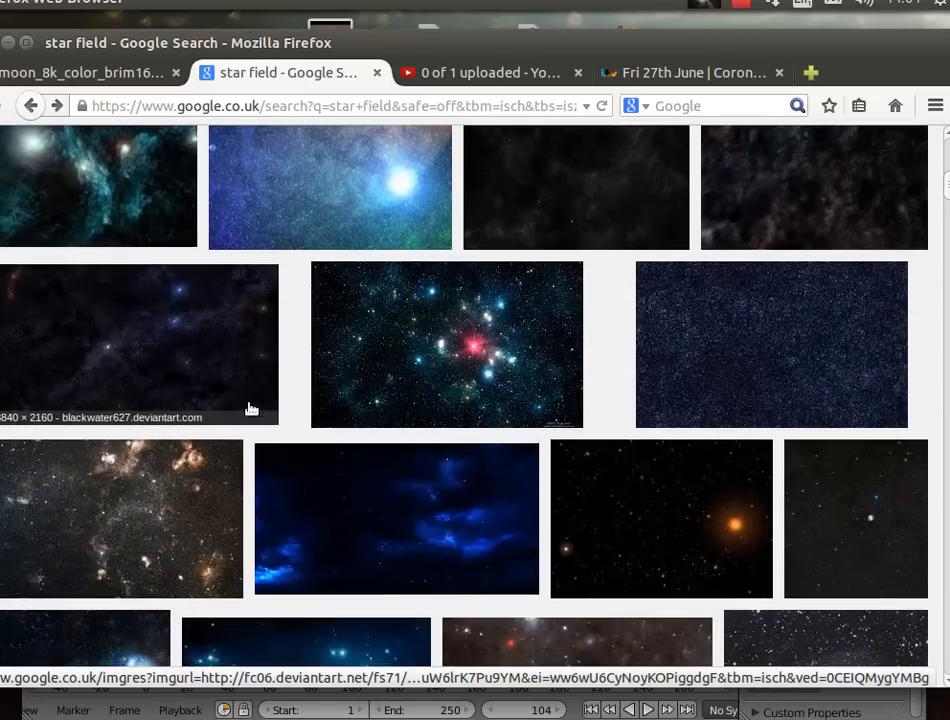
scroll(386, 513, "down", 2)
scroll(522, 424, "down", 2)
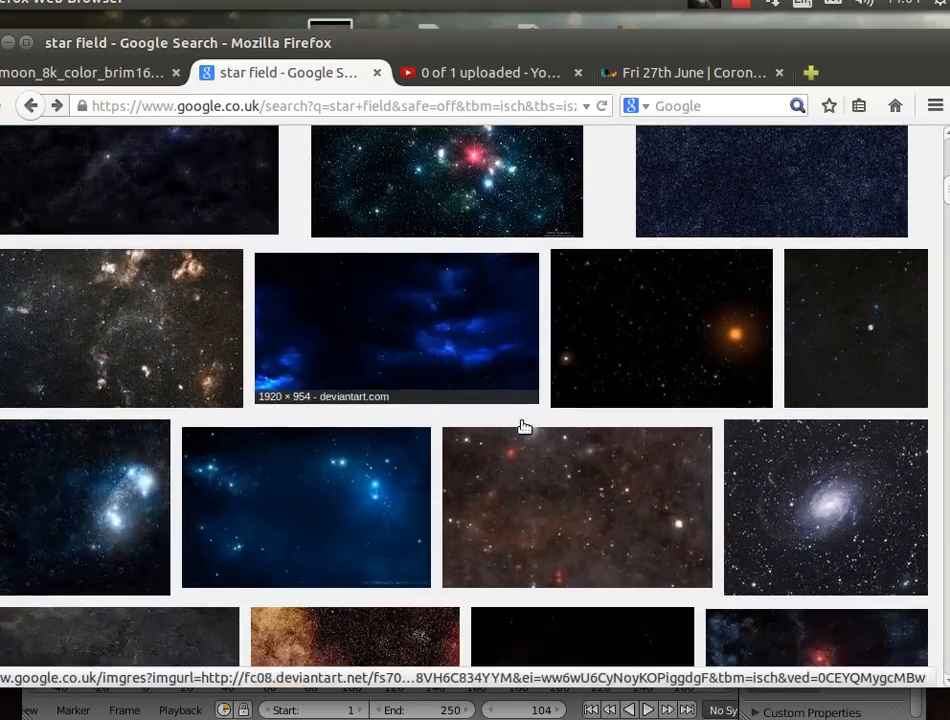
scroll(330, 420, "down", 1)
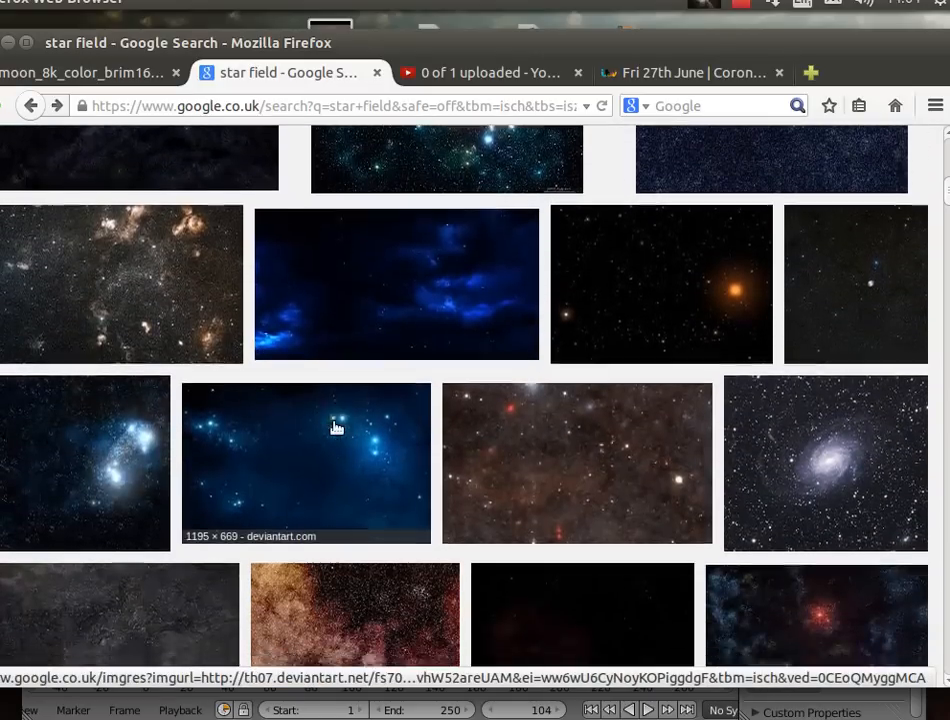
scroll(320, 456, "down", 1)
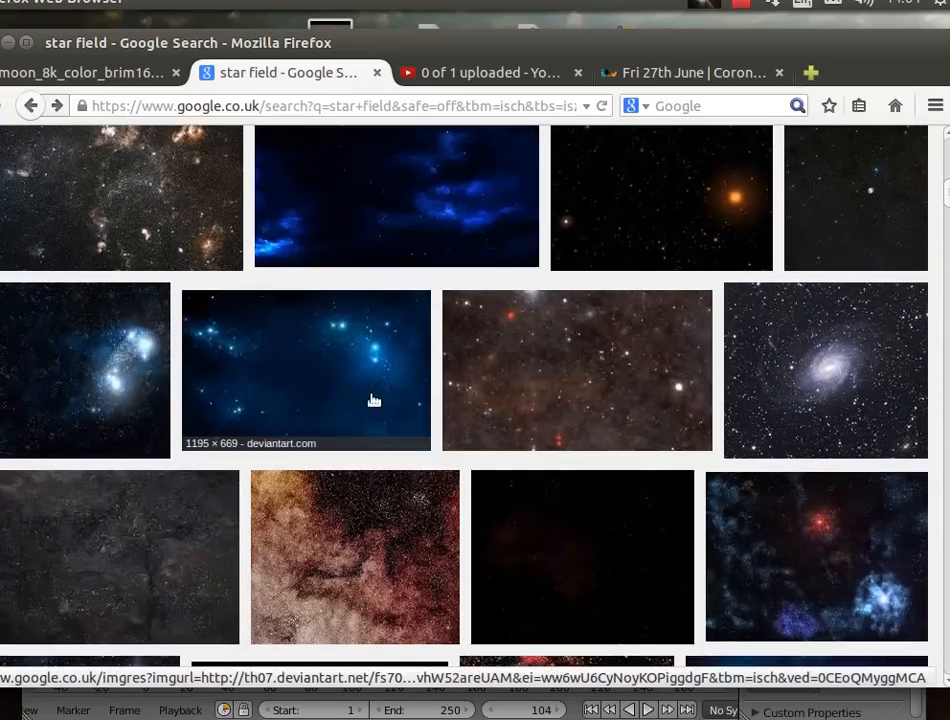
scroll(333, 388, "down", 2)
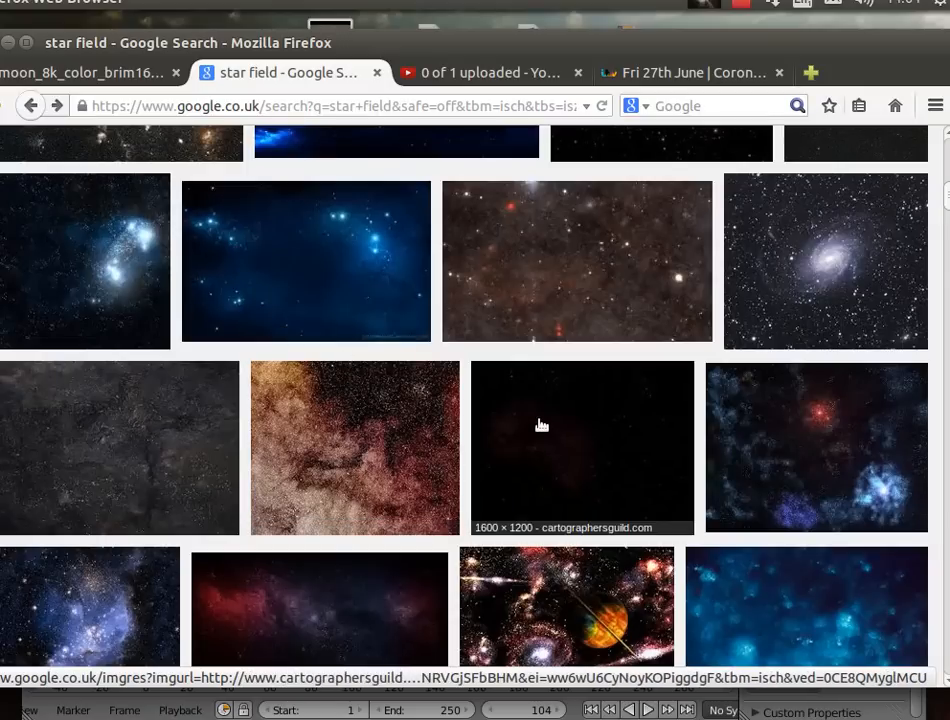
scroll(210, 405, "down", 3)
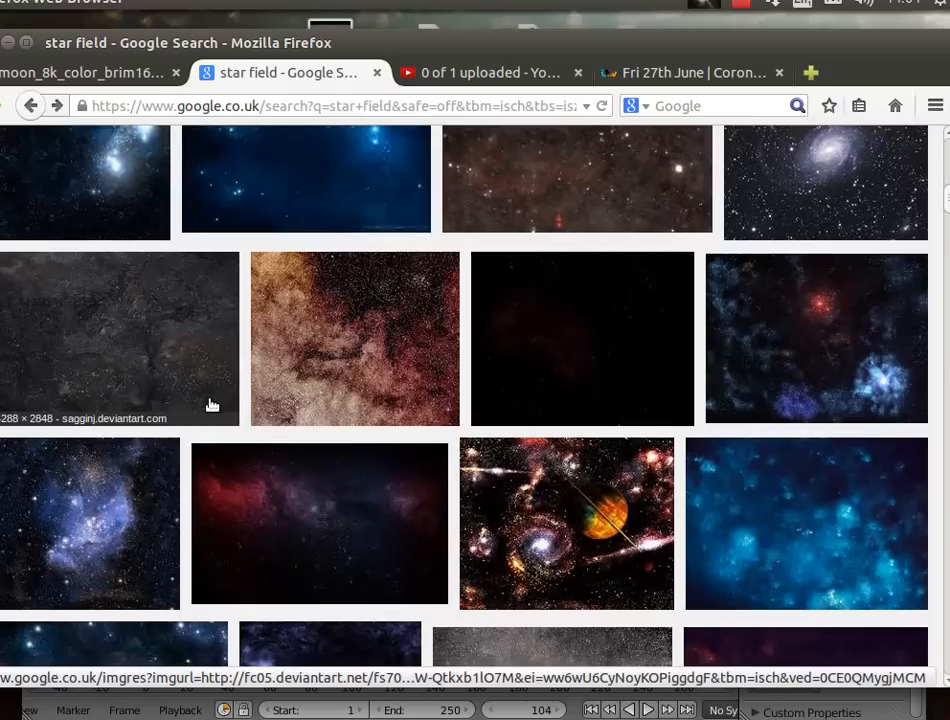
scroll(211, 404, "down", 2)
scroll(211, 404, "down", 2)
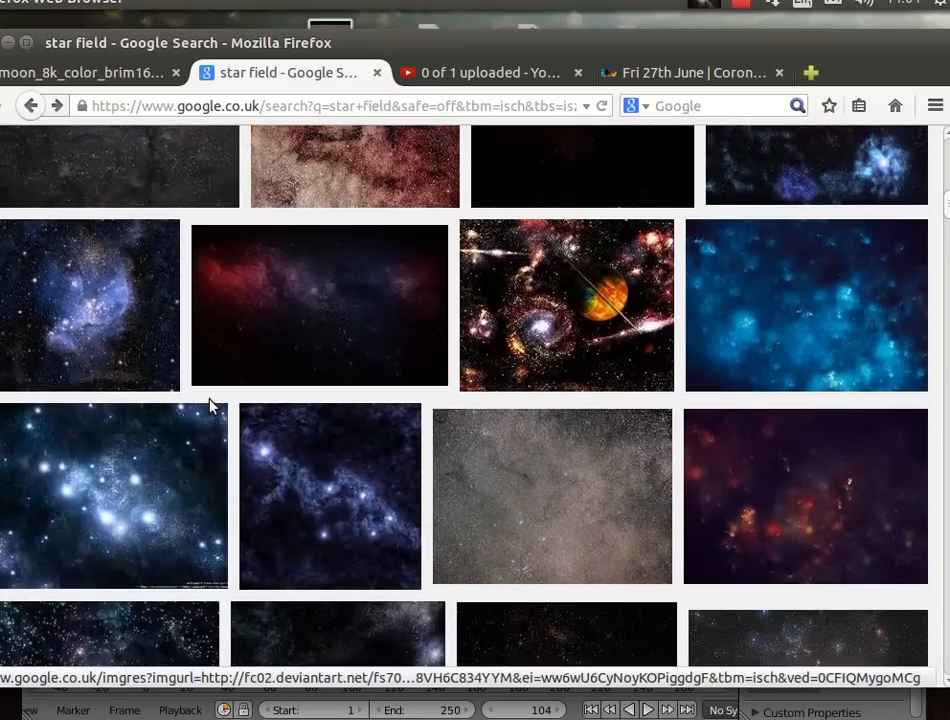
scroll(313, 472, "down", 2)
scroll(313, 472, "down", 5)
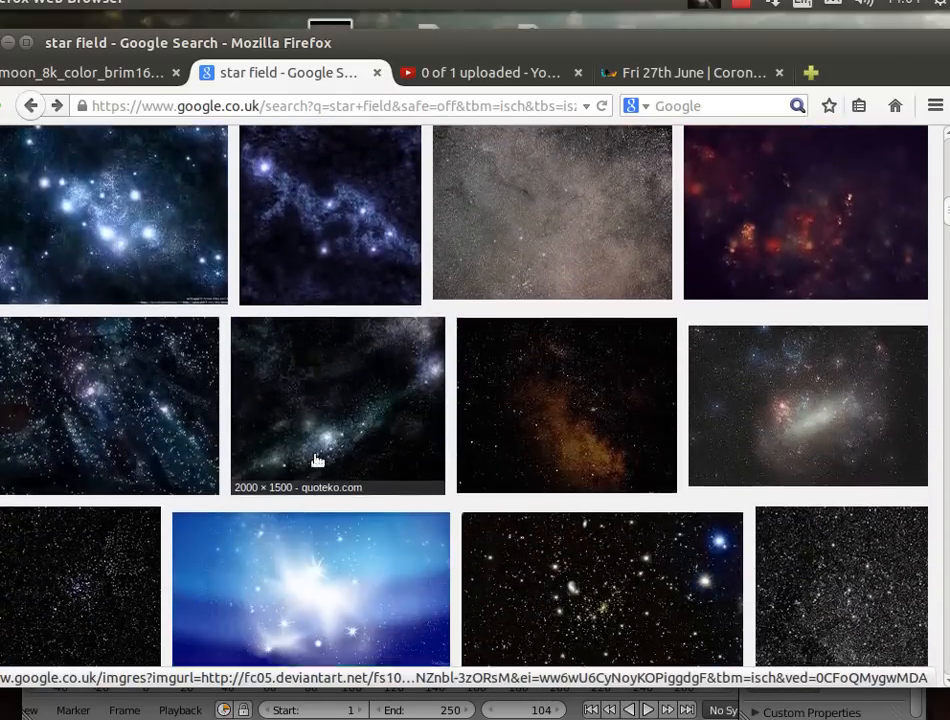
scroll(163, 463, "down", 9)
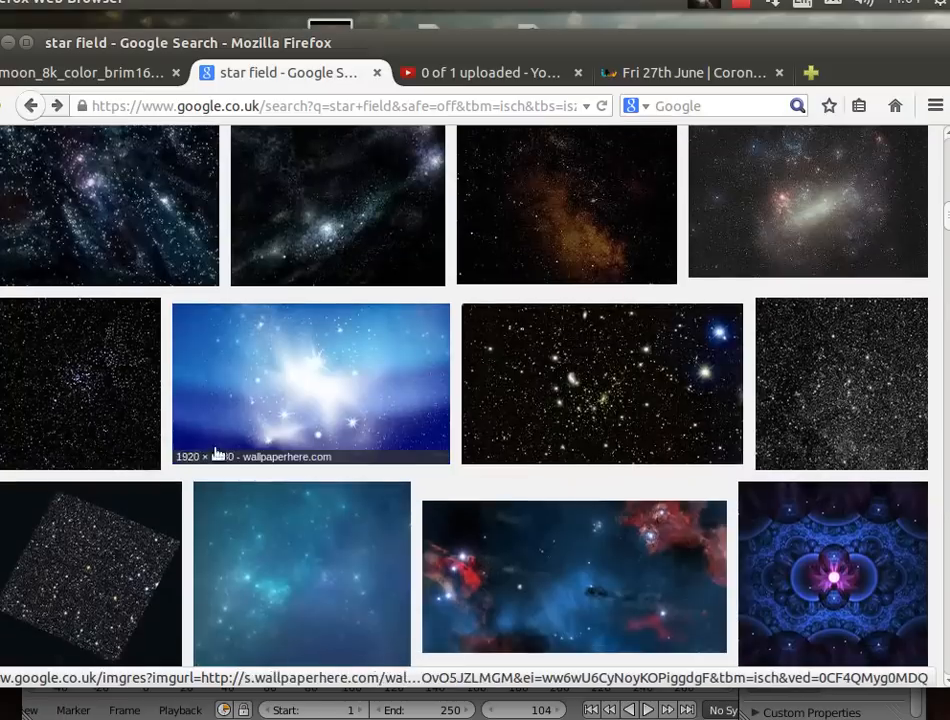
scroll(372, 458, "down", 3)
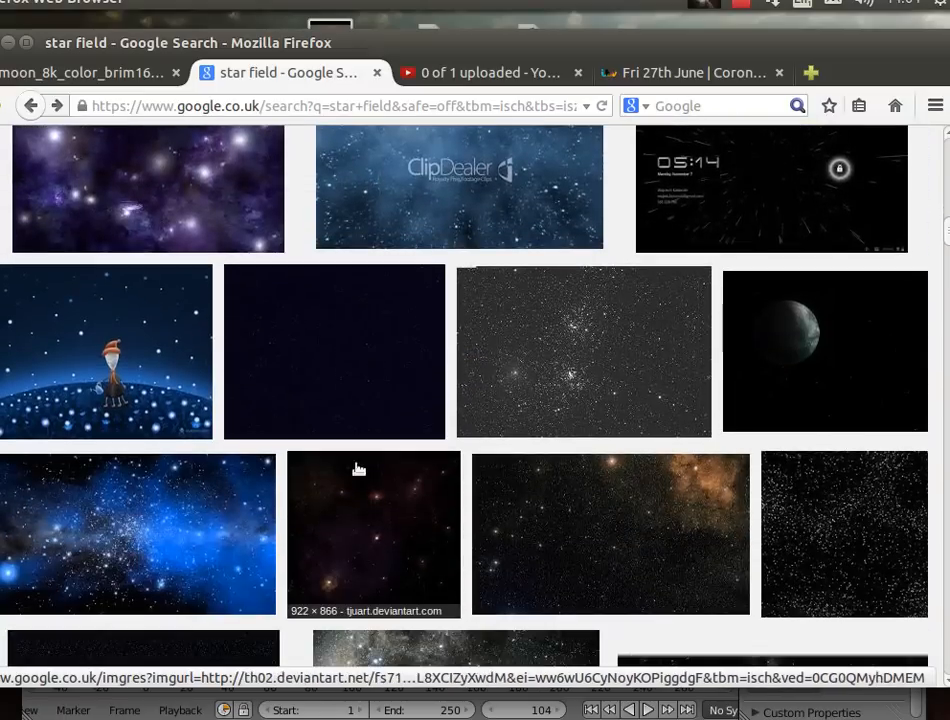
Open the 2400 × 1800 Dense star field Stock image at full size and save it as dense_star_field.png in the ship-visit folder.
left_click(352, 344)
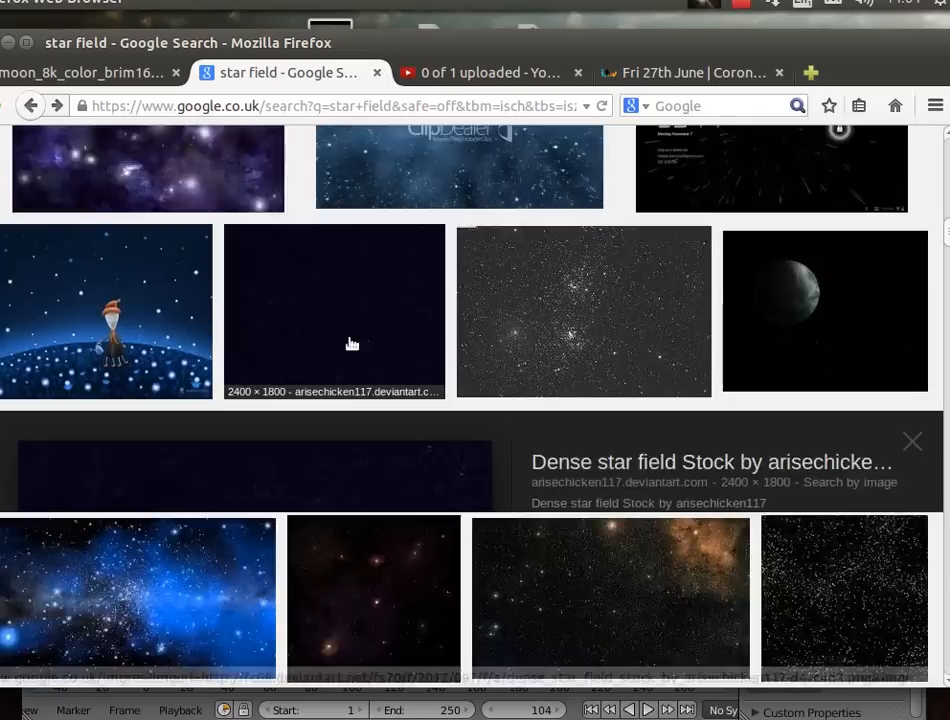
left_click(644, 385)
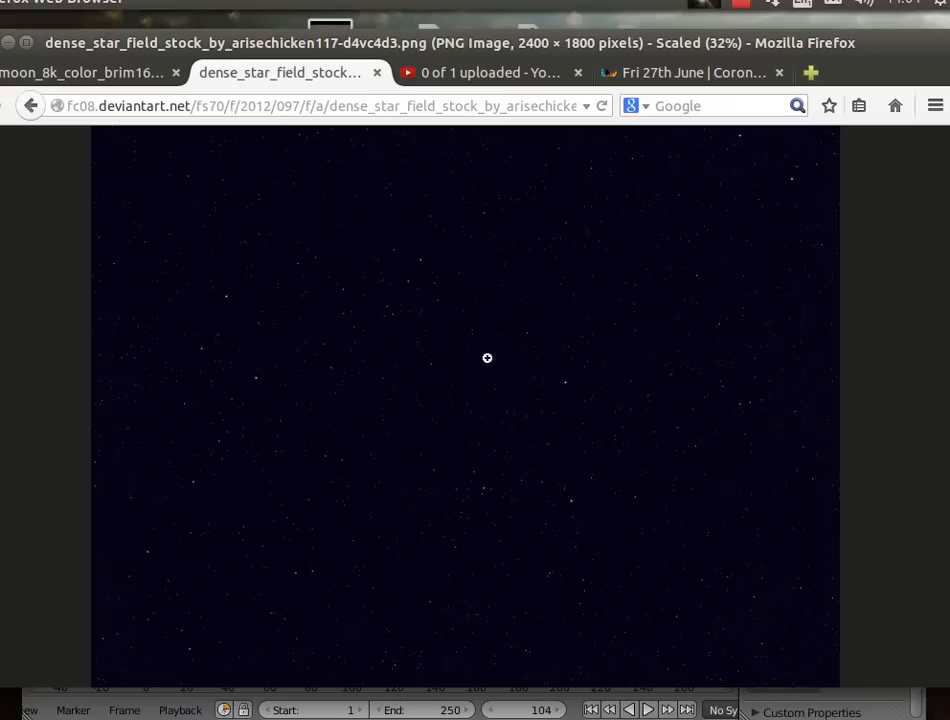
right_click(481, 381)
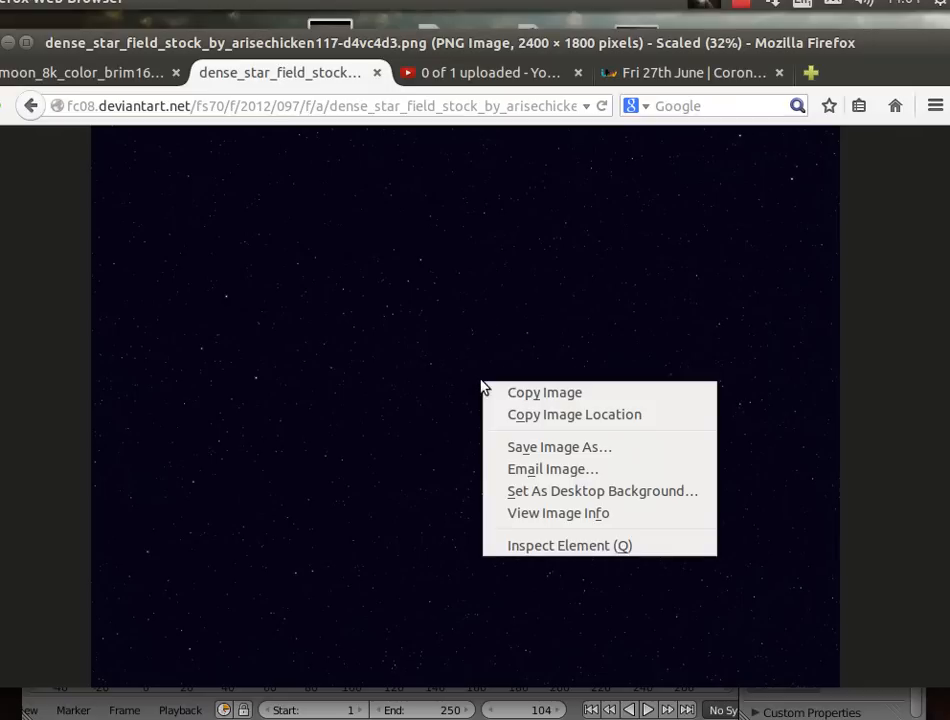
left_click(546, 449)
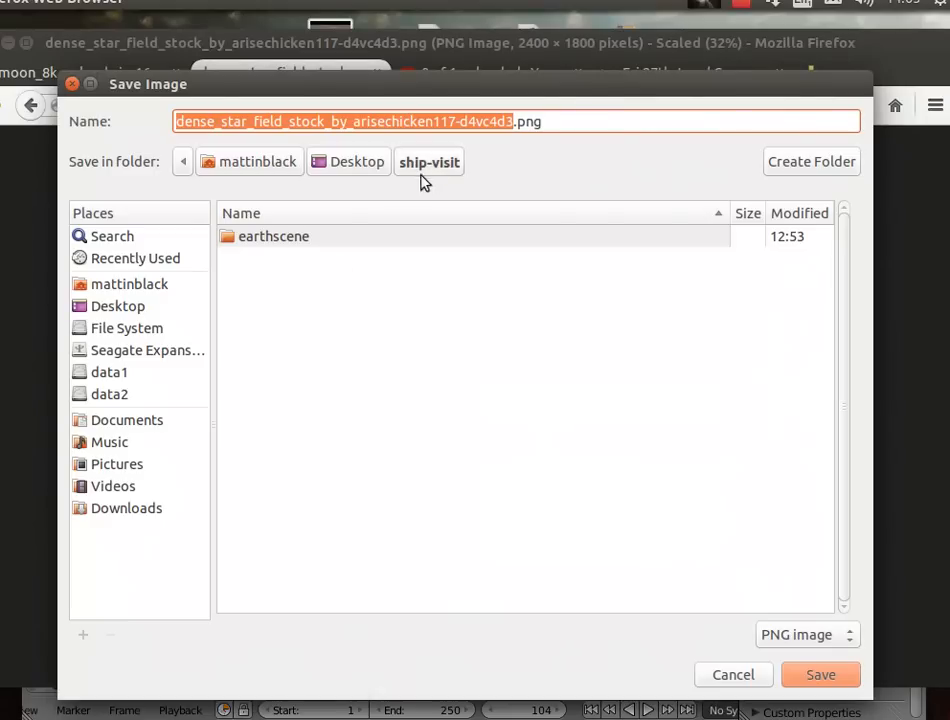
left_click(514, 121)
left_click_drag(514, 121, 284, 121)
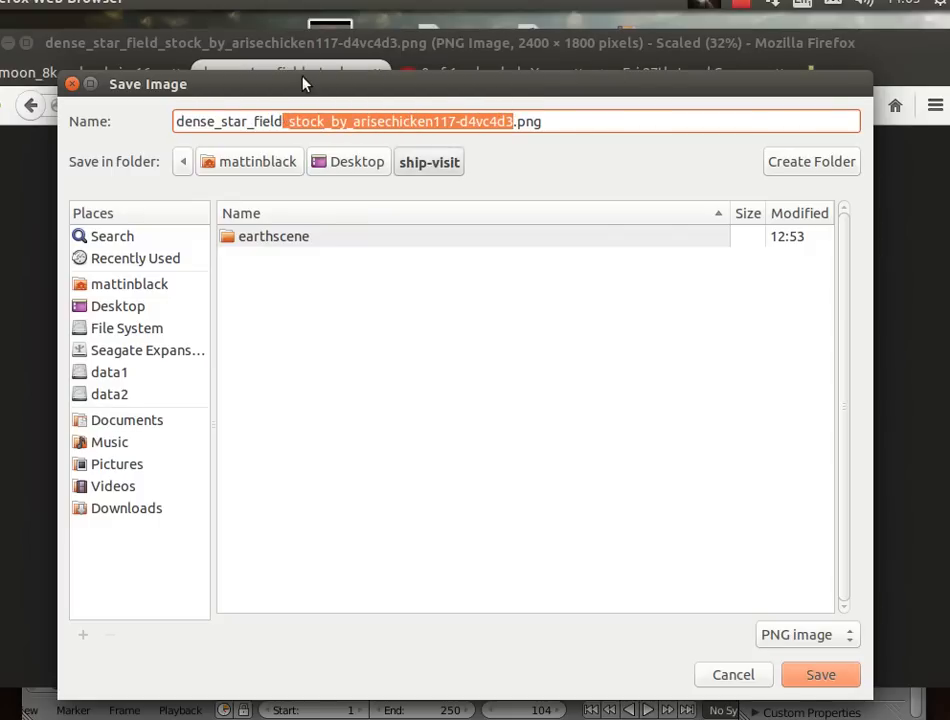
key("BackSpace")
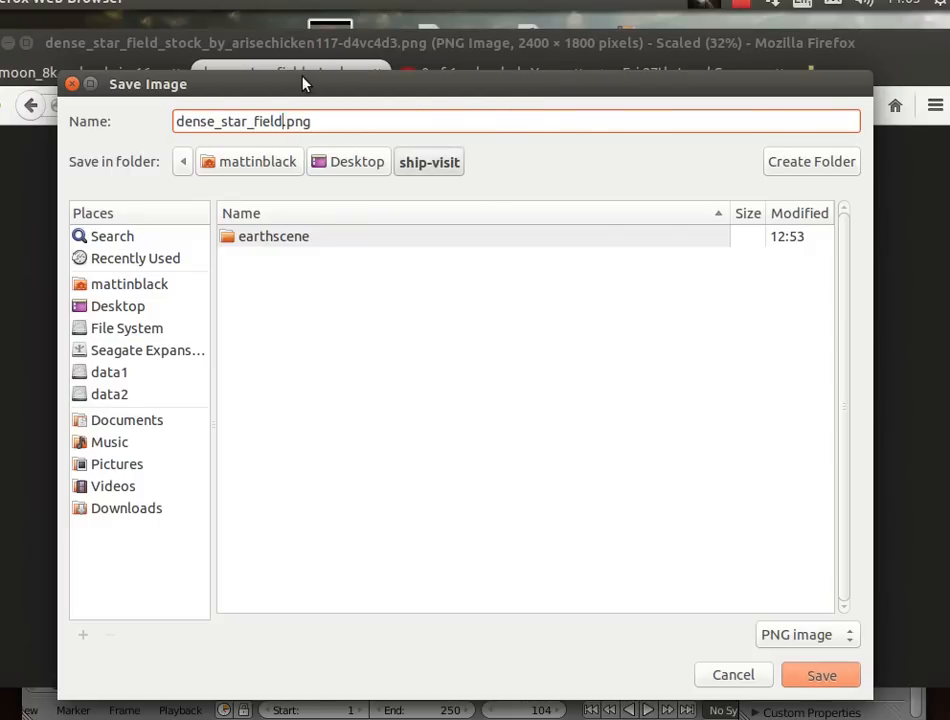
key("Return")
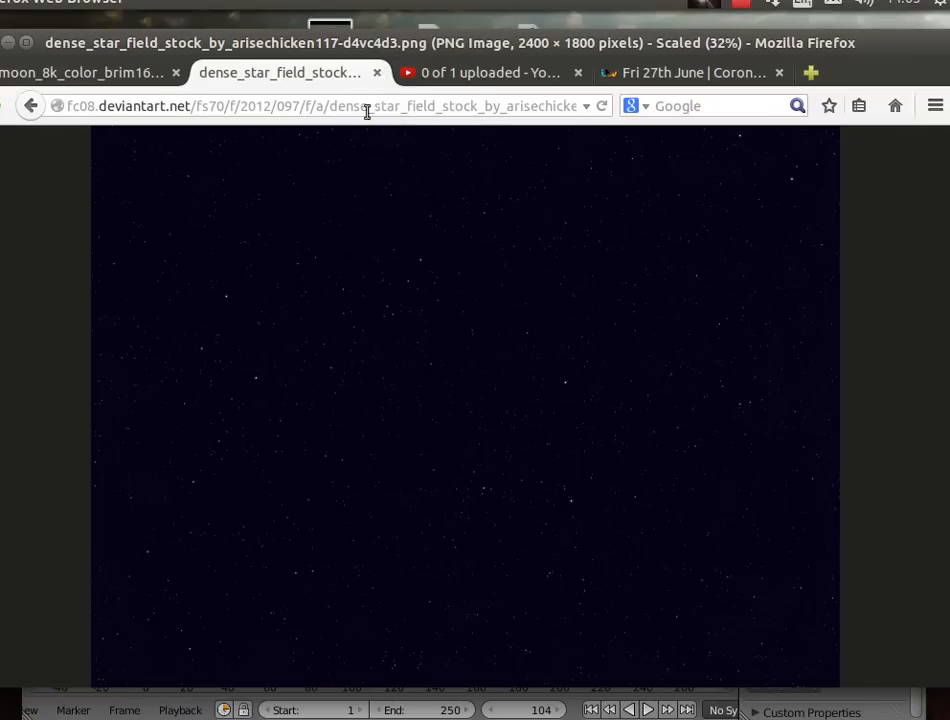
Switch to Blender and import dense_star_field.png from the ship-visit folder as an image plane.
left_click(921, 706)
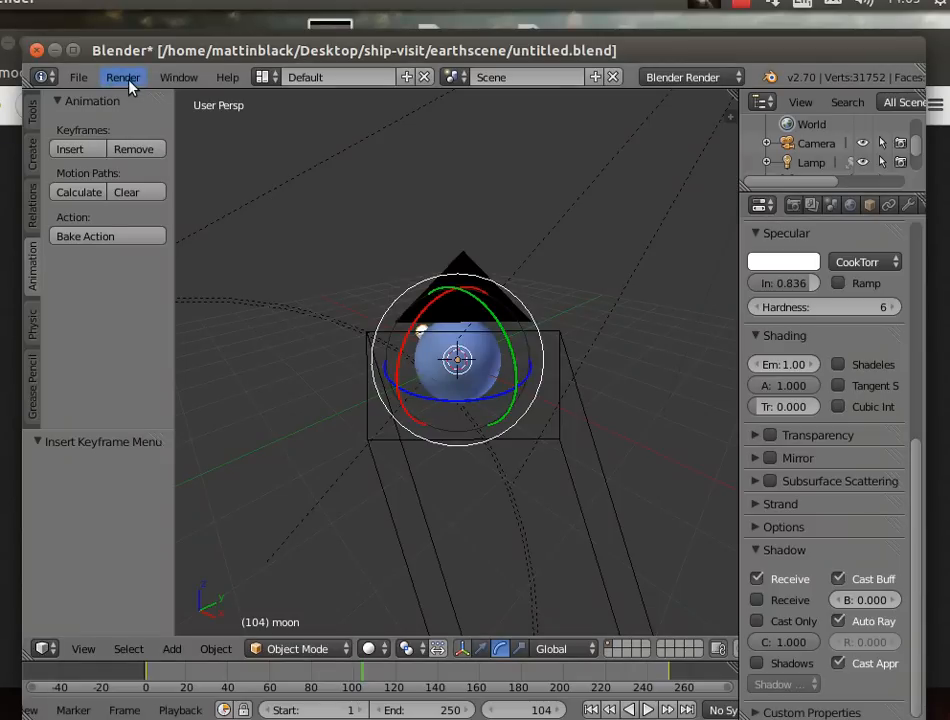
left_click(76, 80)
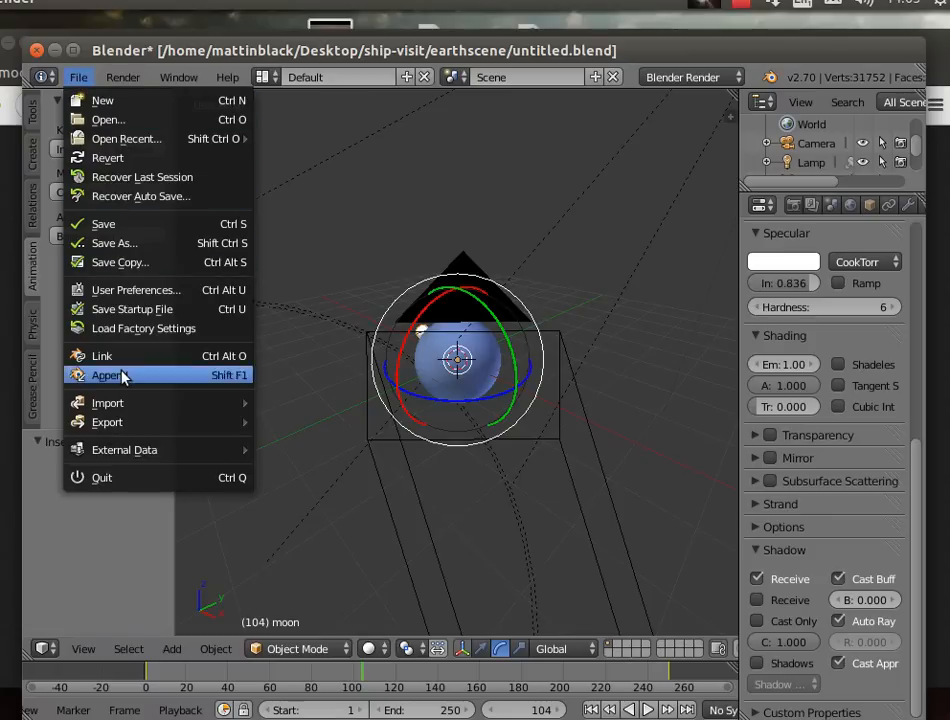
mouse_move(110, 403)
left_click(303, 421)
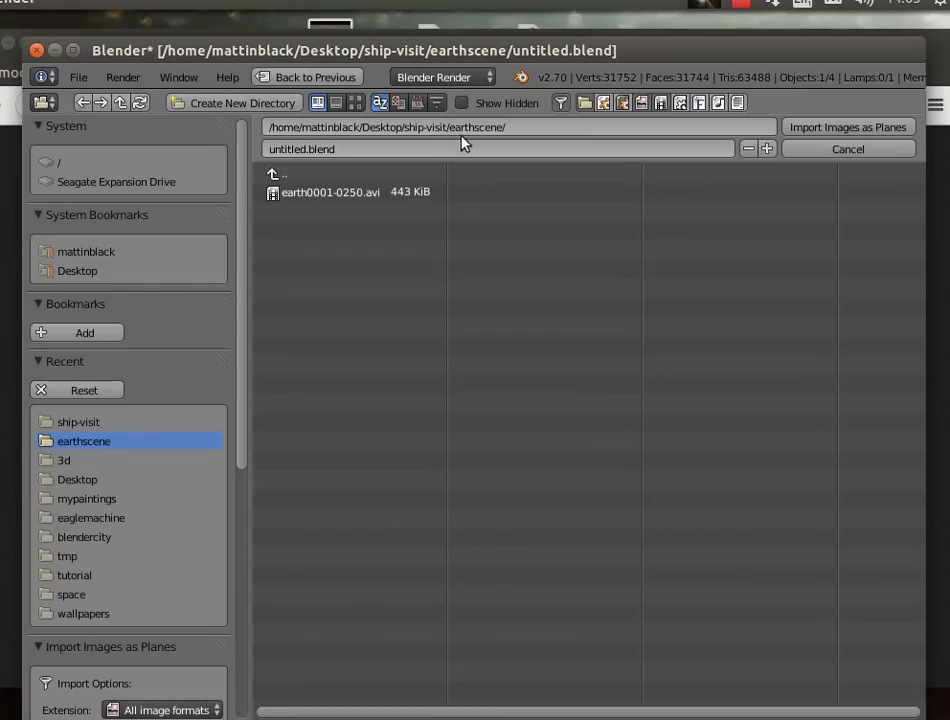
left_click(285, 177)
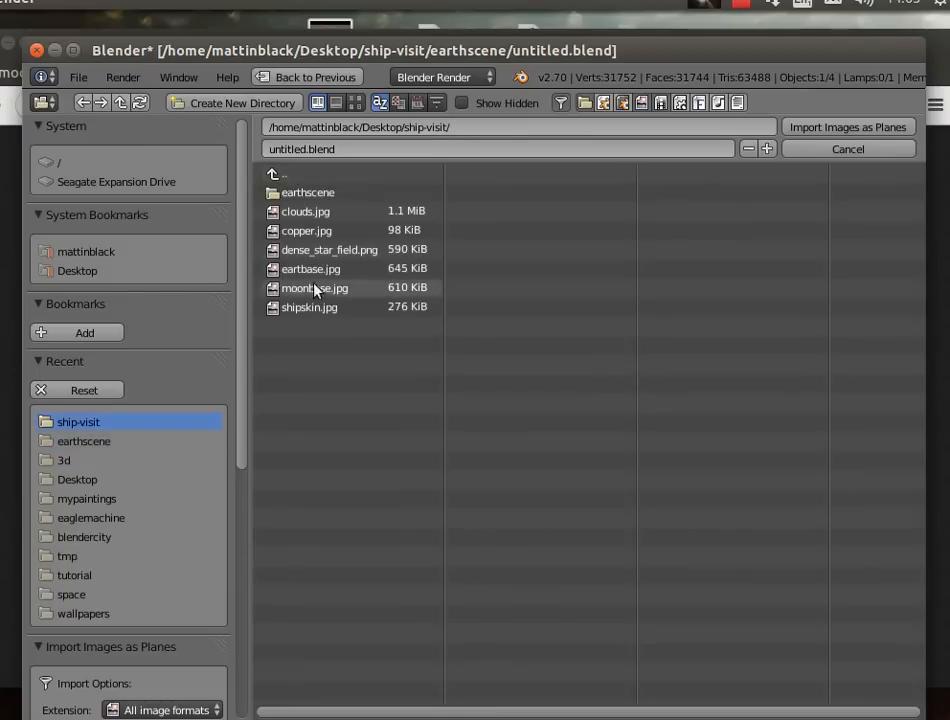
left_click(320, 250)
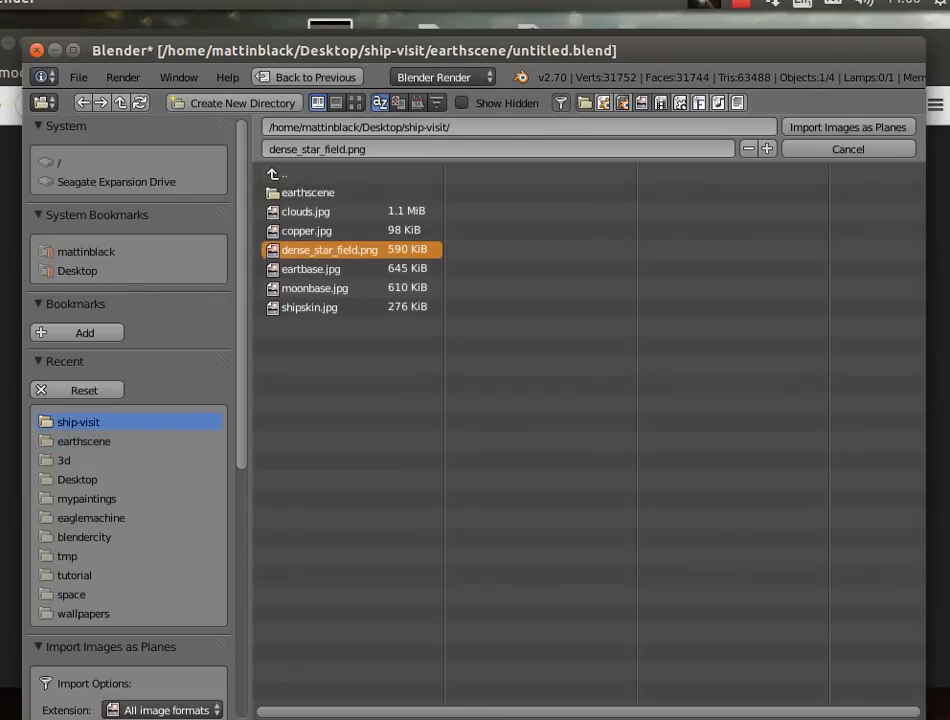
left_click(857, 128)
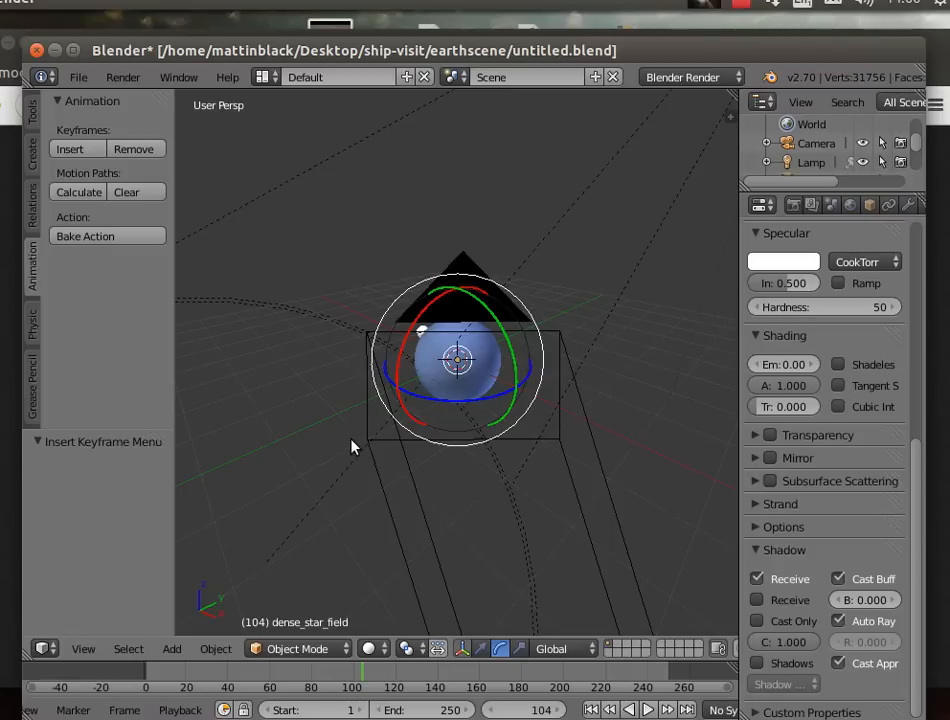
Scale the star field plane to about 4.1 and set its X rotation to 90° so it stands upright.
key("s")
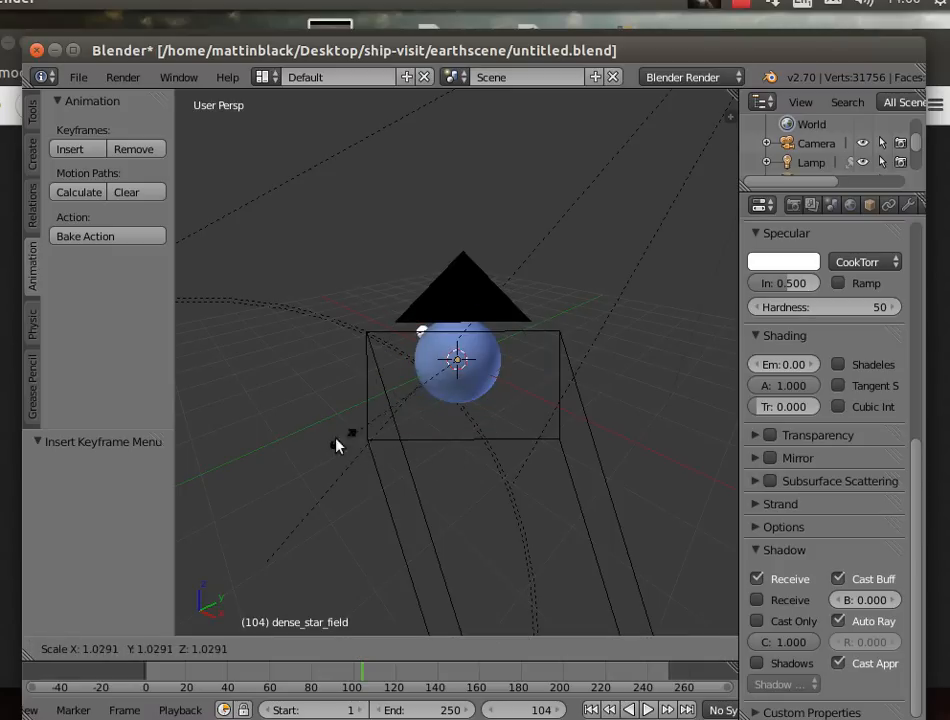
left_click(505, 578)
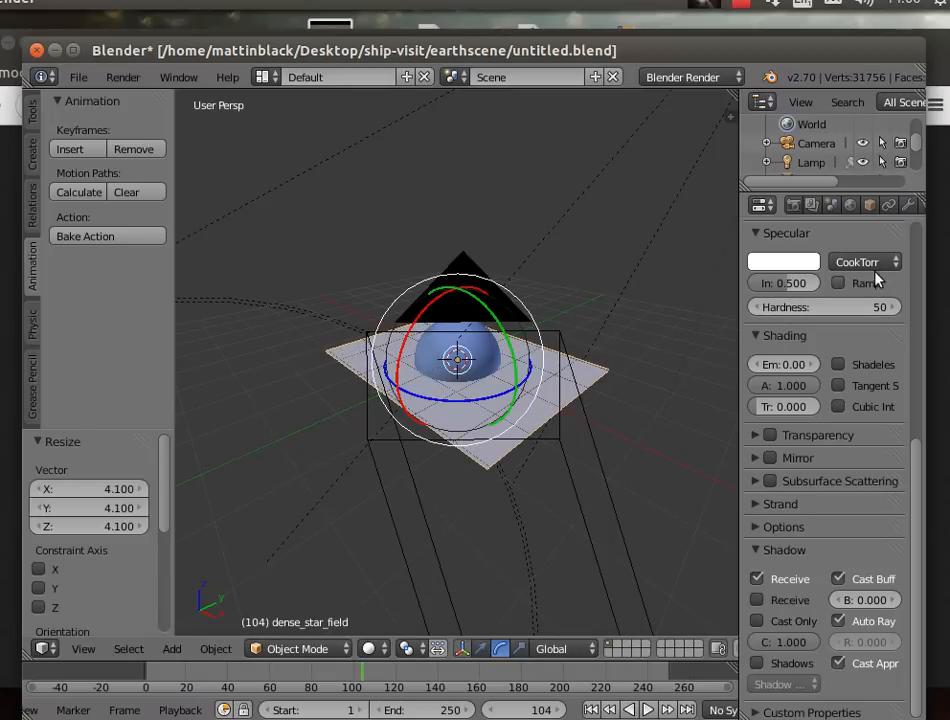
left_click(869, 205)
left_click(823, 350)
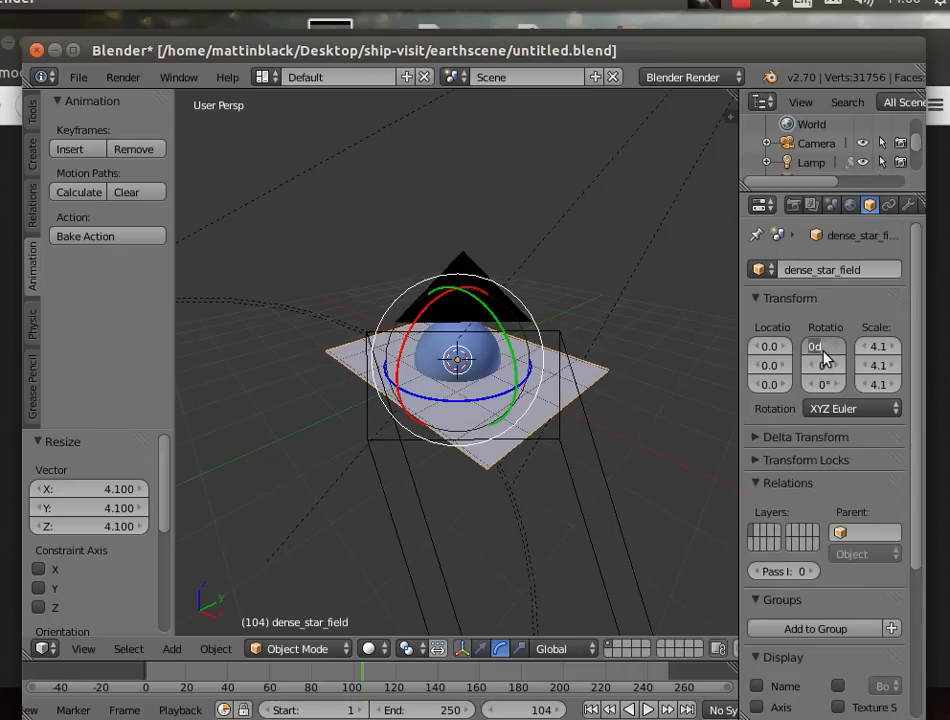
type("90")
key("Return")
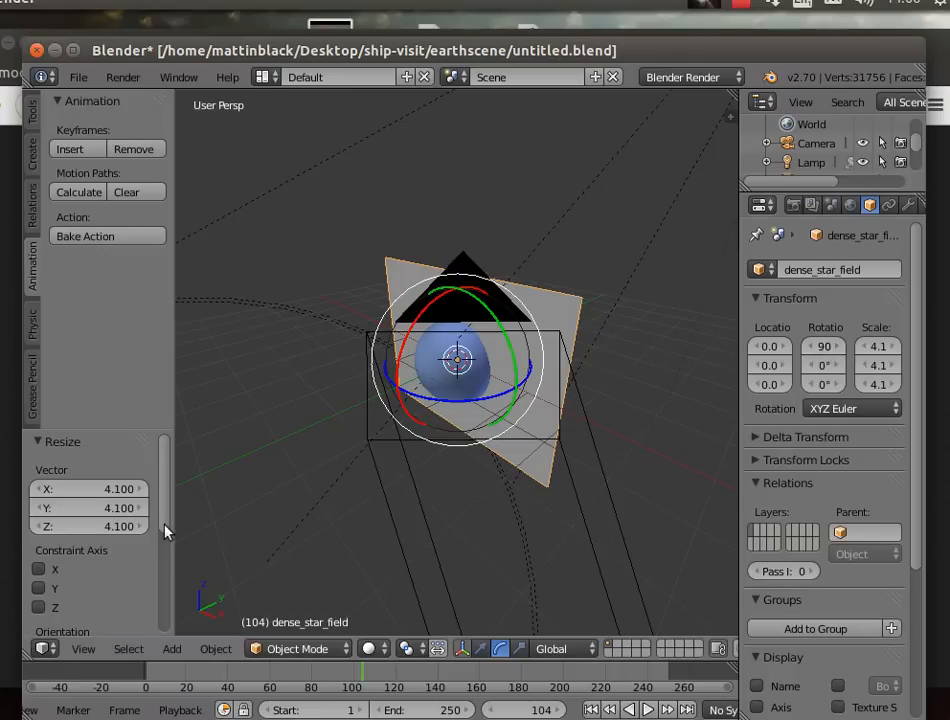
Rotate the star field plane about 54° around Z and move it behind the moon to about X -4.8, Y 2.96.
left_click(71, 651)
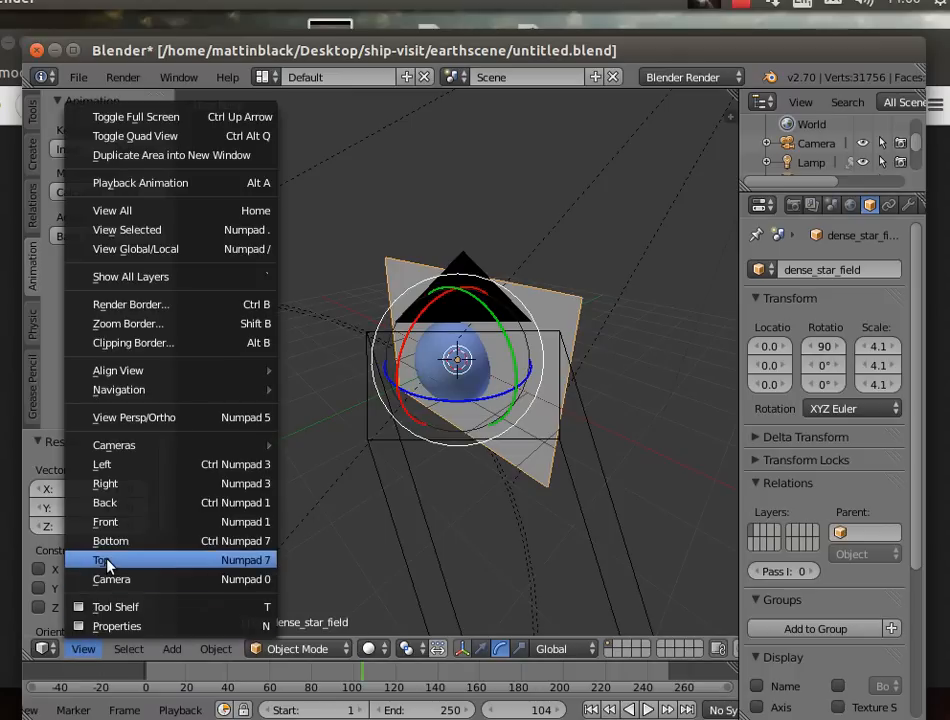
left_click(88, 558)
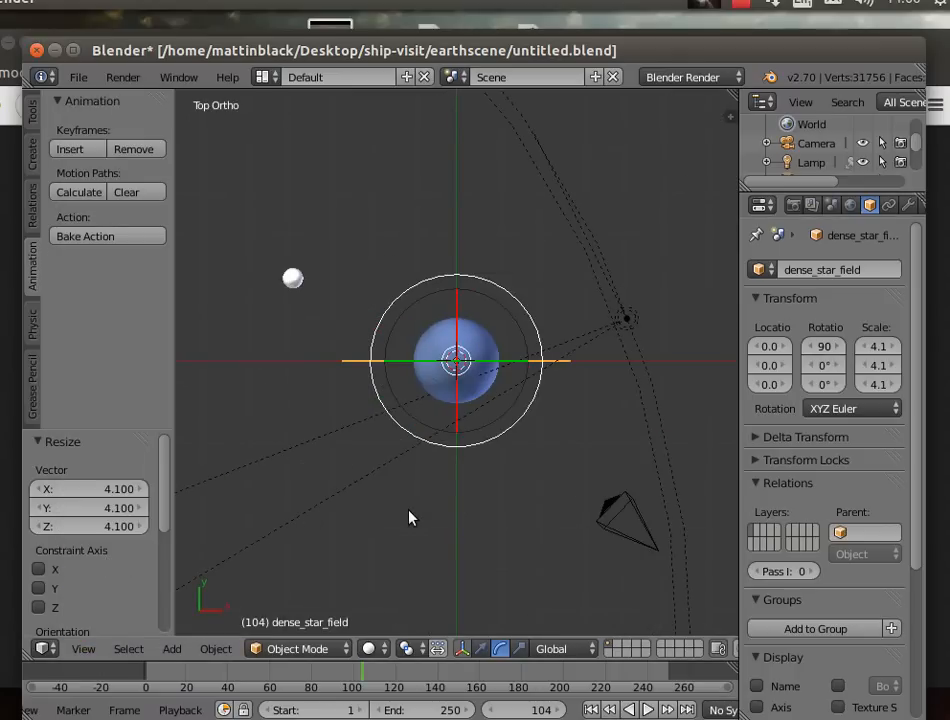
middle_click_drag(409, 510, 405, 507)
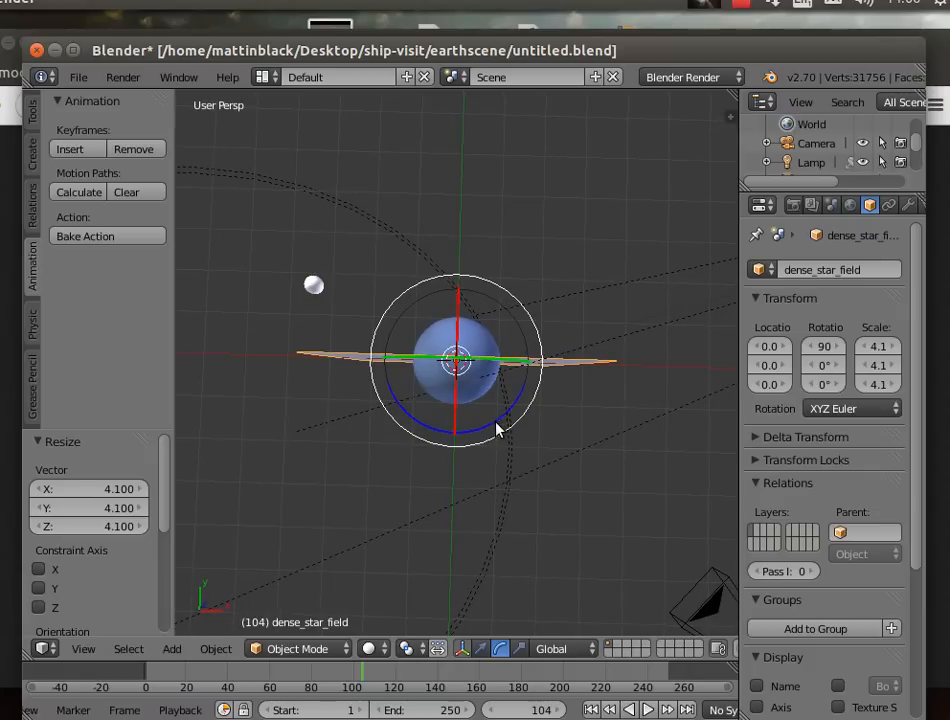
left_click_drag(492, 431, 531, 373)
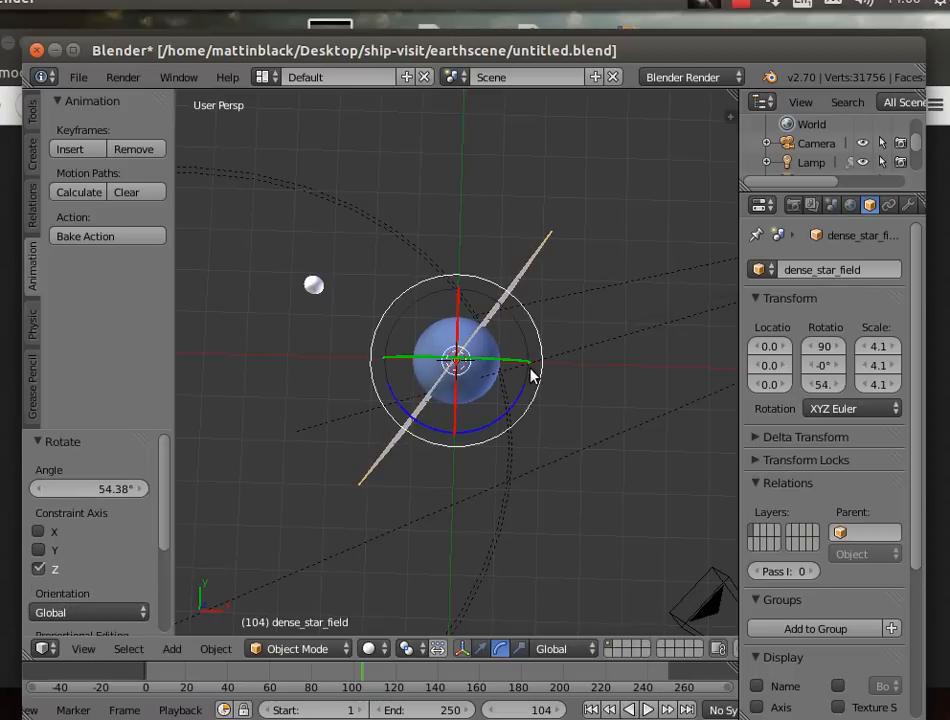
left_click(481, 647)
left_click_drag(530, 365, 263, 168)
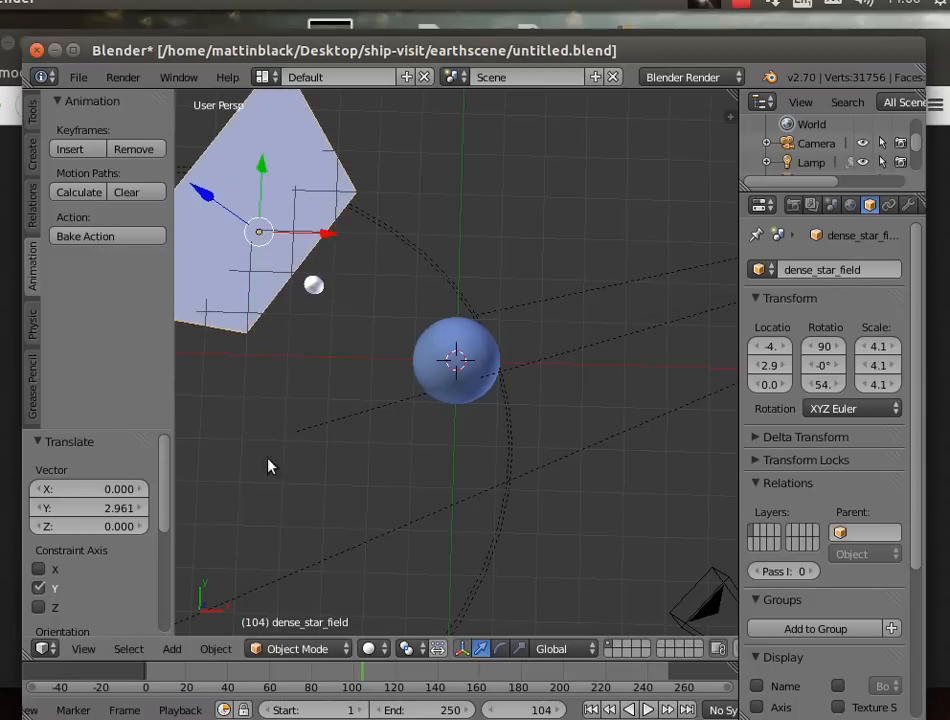
In the camera view, lower the star field plane by about 0.88 and enlarge it to a scale of about 8.61.
left_click(80, 648)
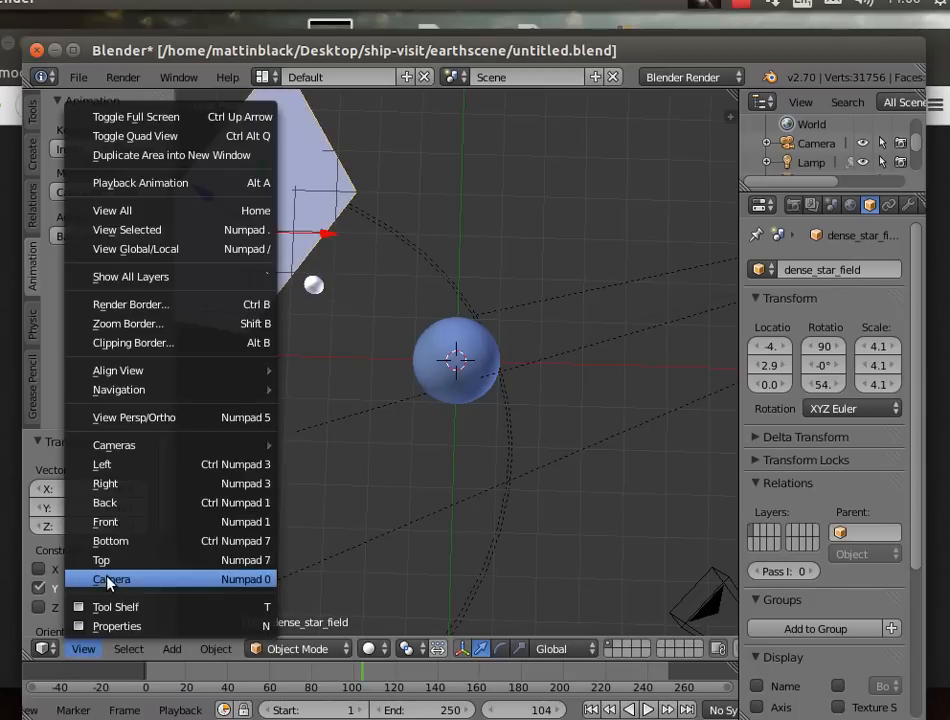
left_click(106, 575)
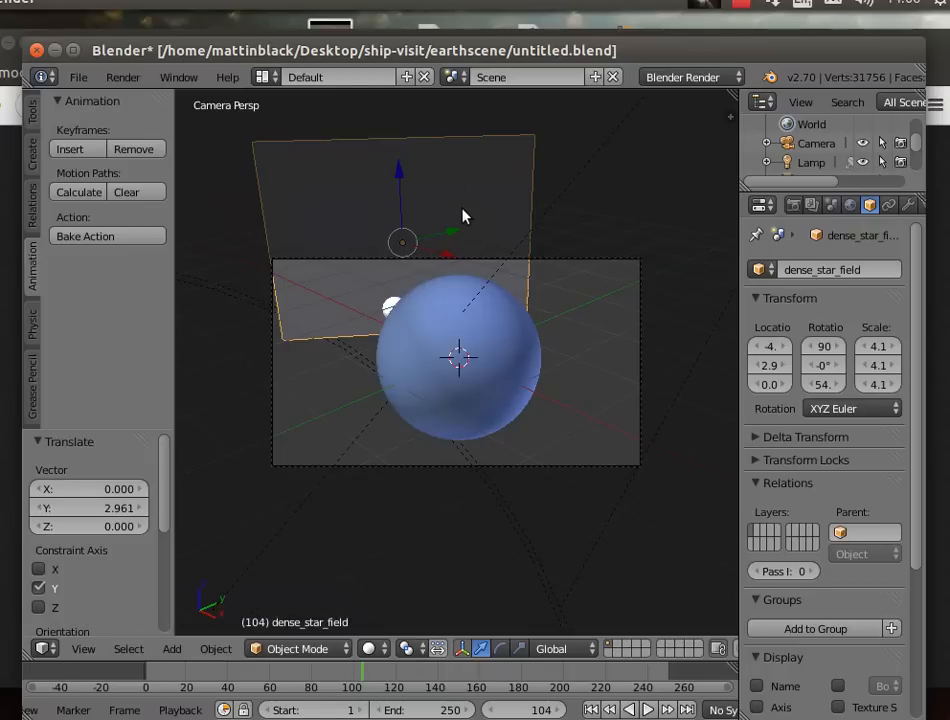
left_click_drag(400, 179, 397, 220)
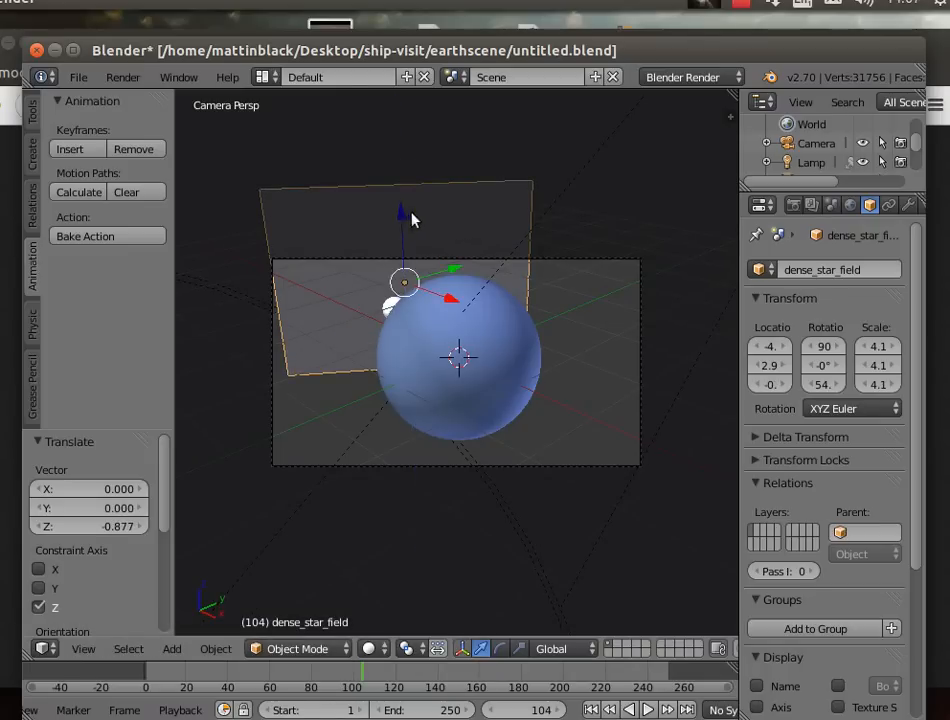
key("s")
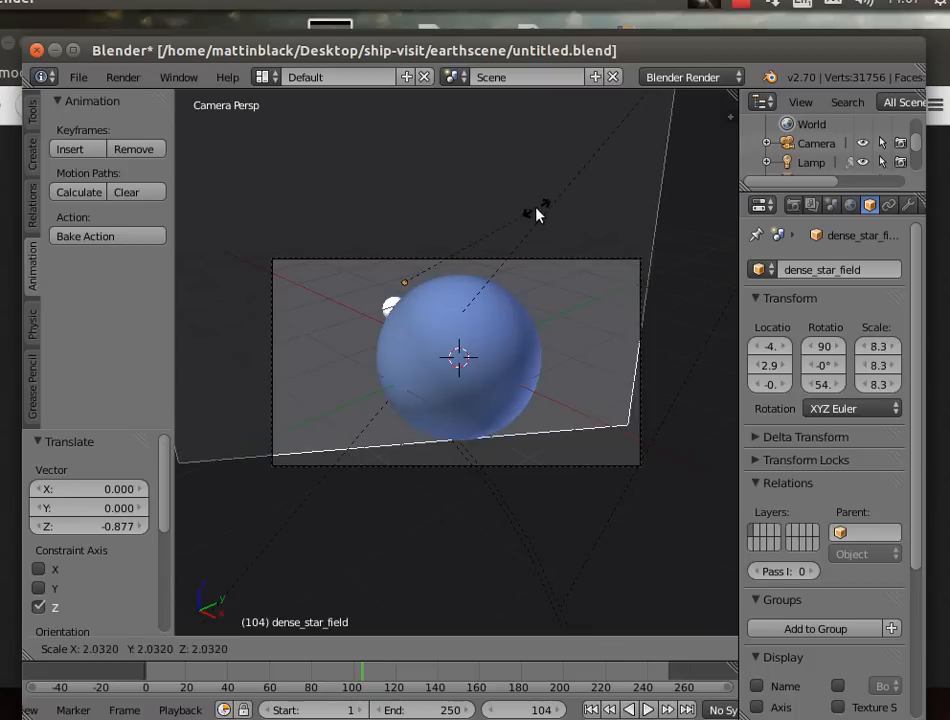
left_click(541, 213)
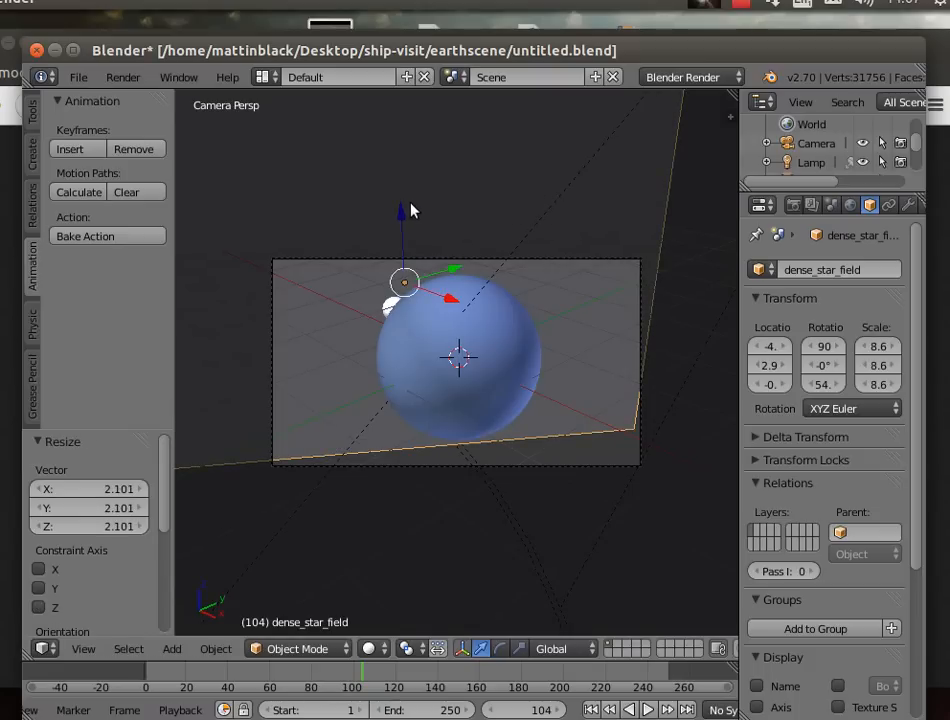
Shift the star field plane to about Y 4.01, Z -3.3 so it fills the whole camera frame behind the earth.
left_click_drag(403, 214, 414, 285)
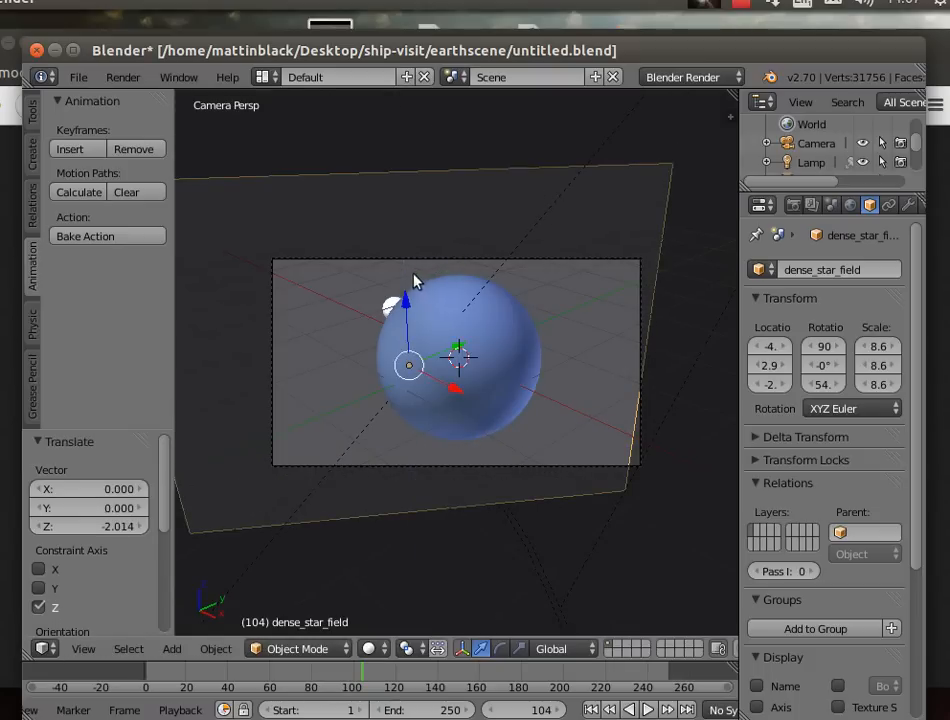
left_click_drag(453, 352, 489, 340)
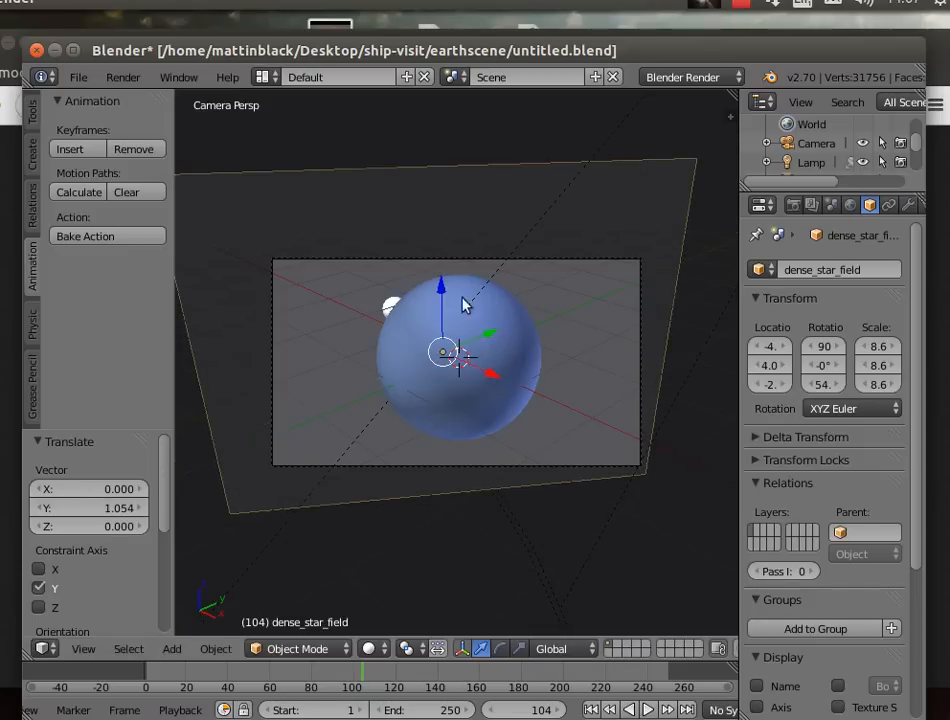
left_click_drag(443, 284, 446, 305)
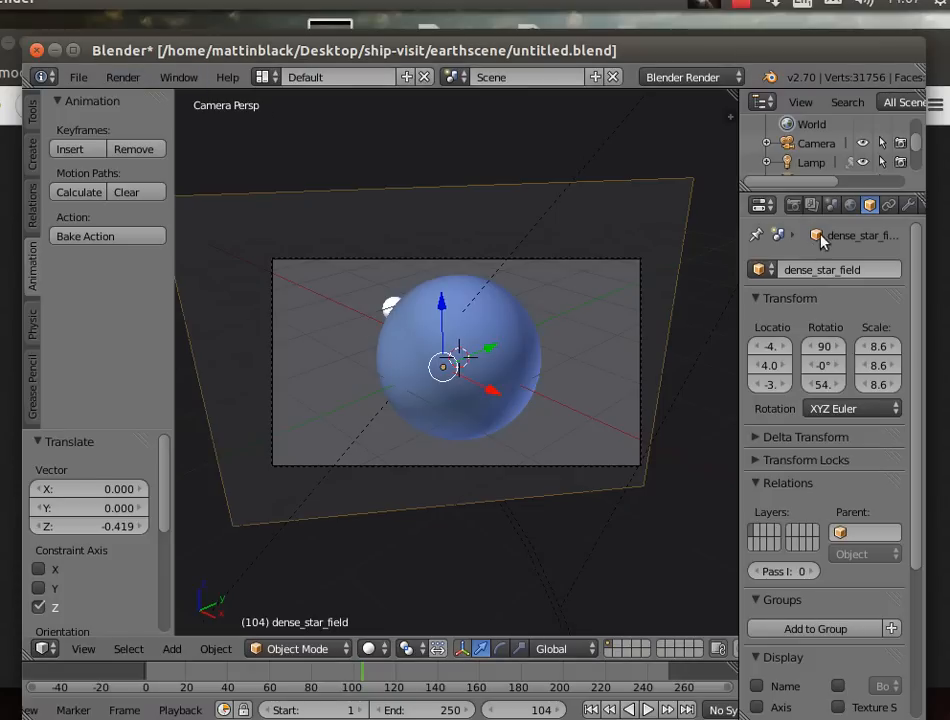
Make the dense_star_field material shadeless and preview it on a flat plane.
left_click_drag(736, 313, 721, 311)
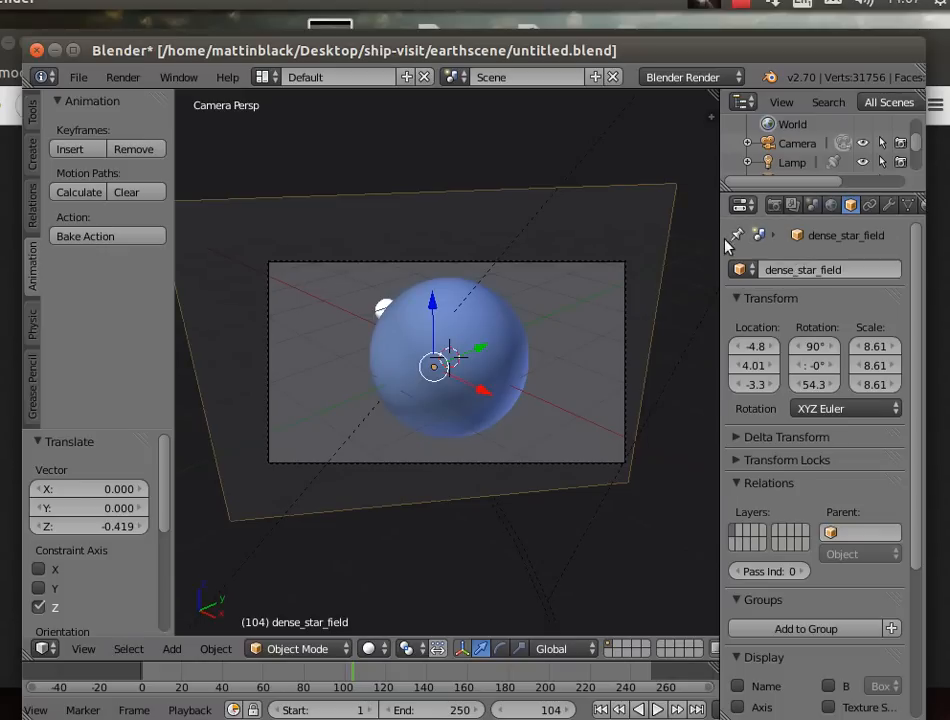
left_click(924, 204)
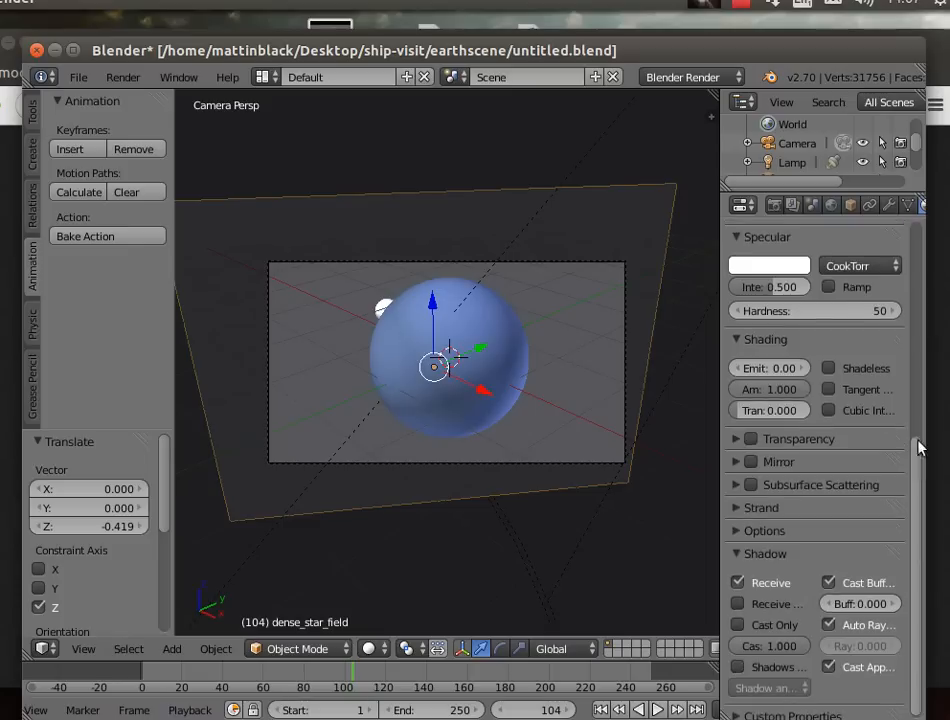
scroll(905, 370, "up", 10)
left_click(887, 412)
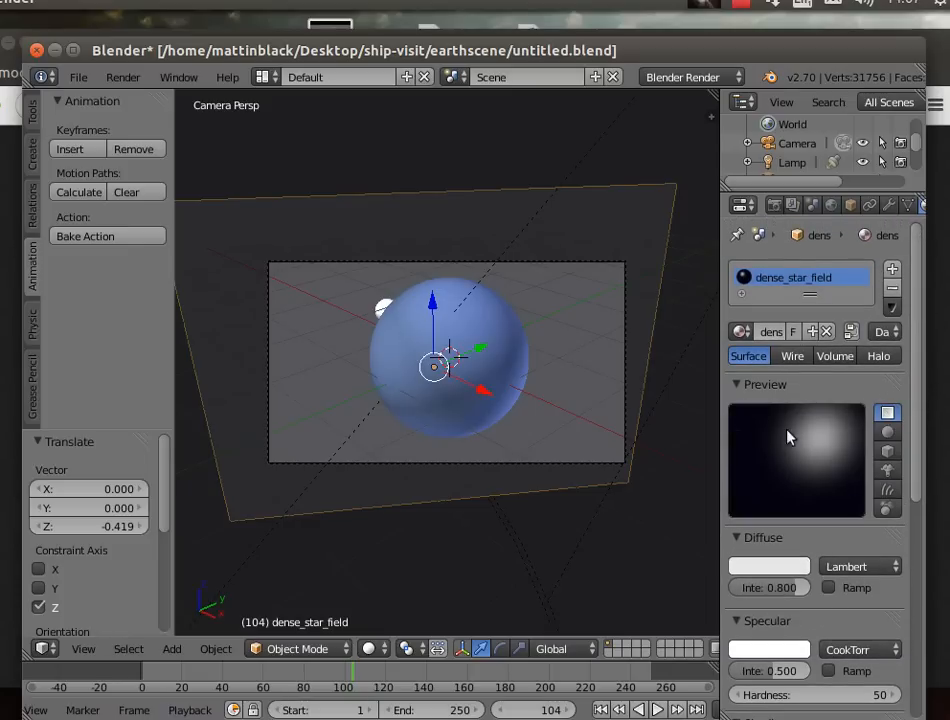
scroll(918, 450, "down", 3)
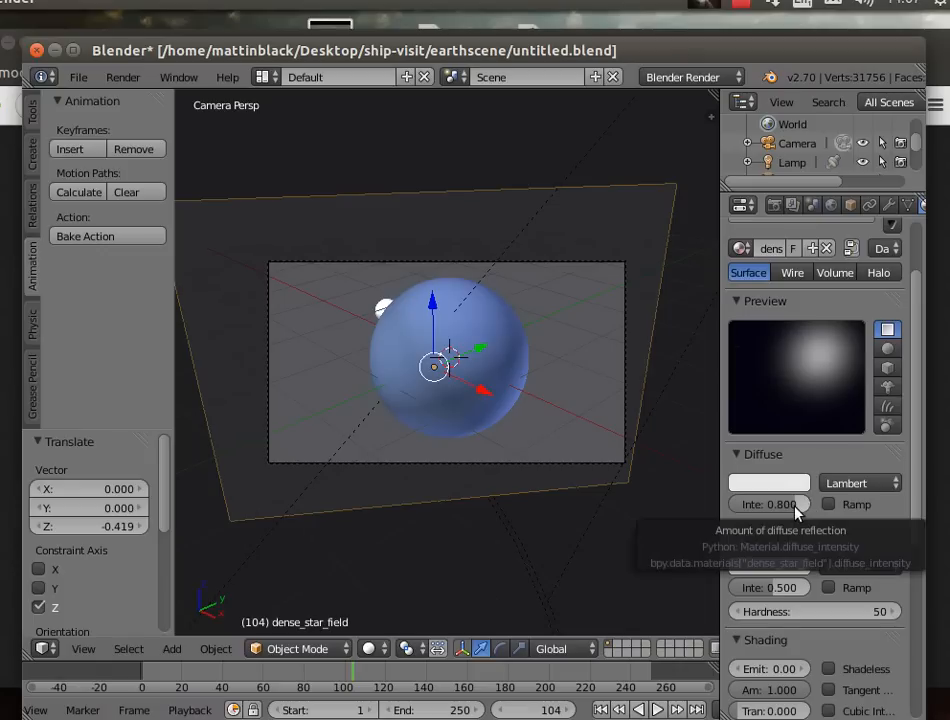
left_click_drag(920, 462, 918, 541)
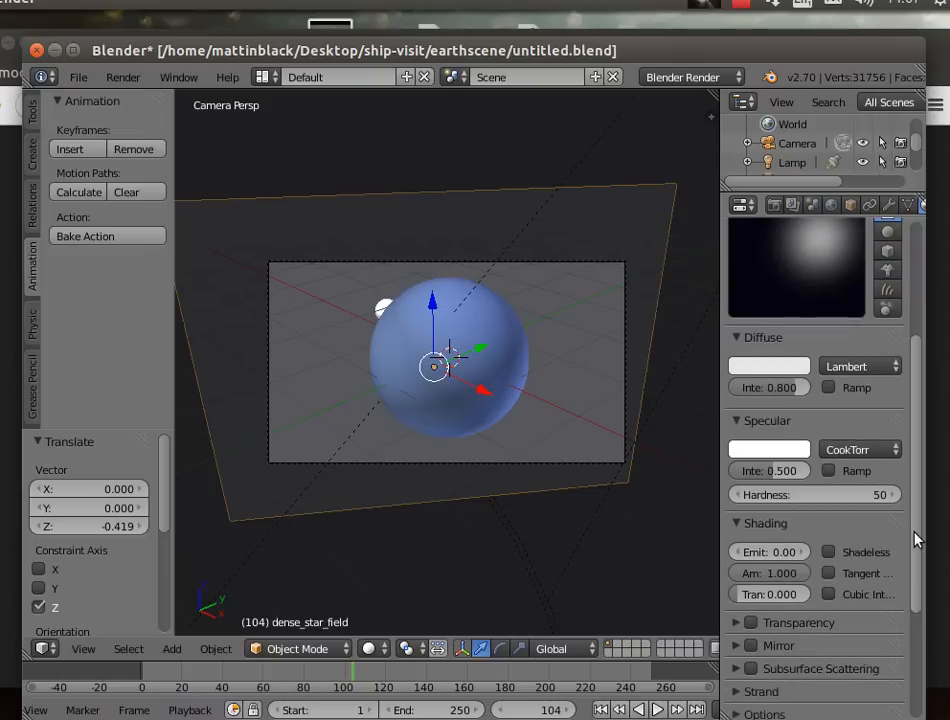
left_click(829, 543)
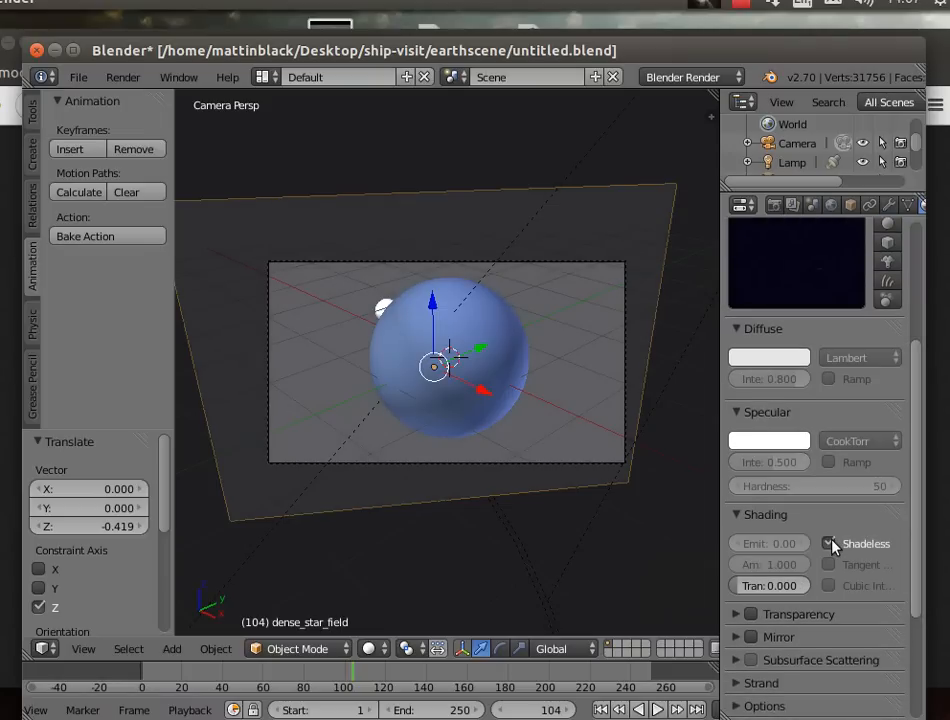
left_click_drag(916, 378, 918, 290)
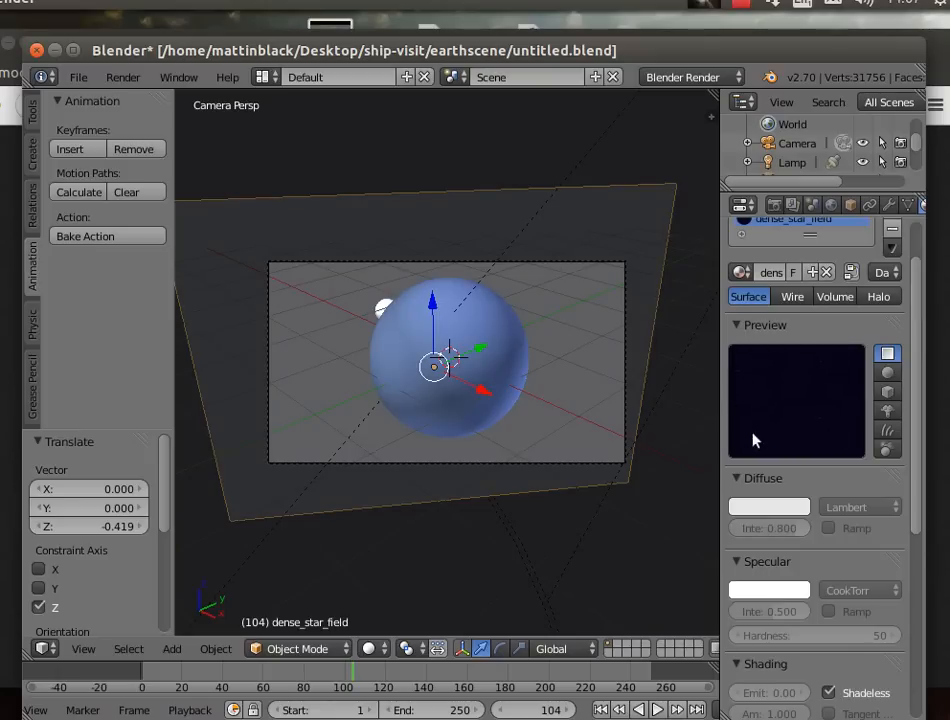
Render a still image of frame 104 to check the star background, and return to the 3D view.
left_click(126, 78)
left_click(140, 100)
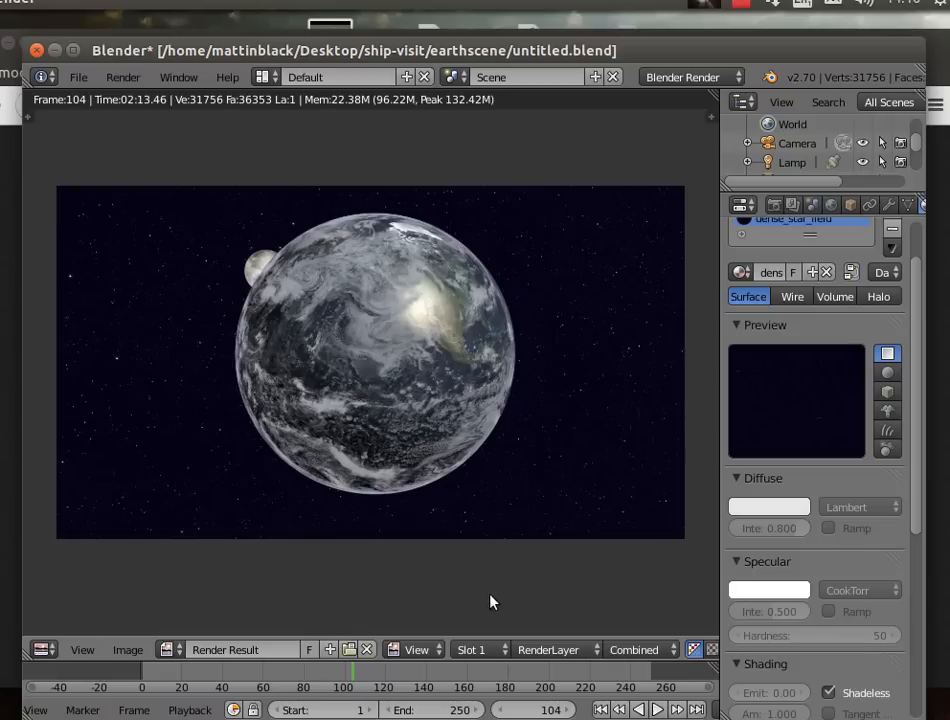
left_click(122, 77)
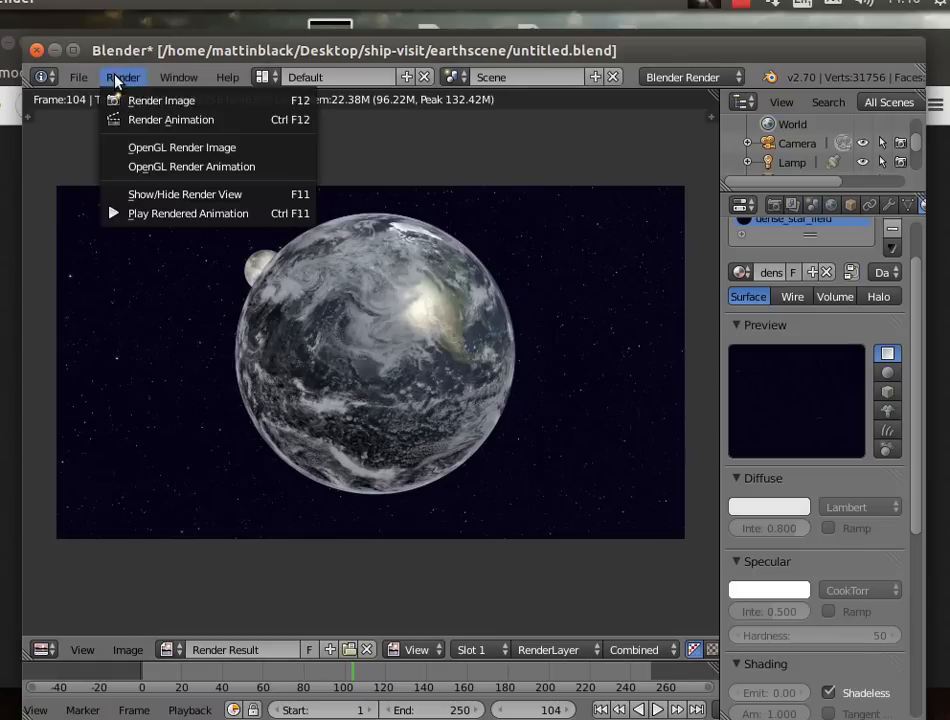
left_click(168, 196)
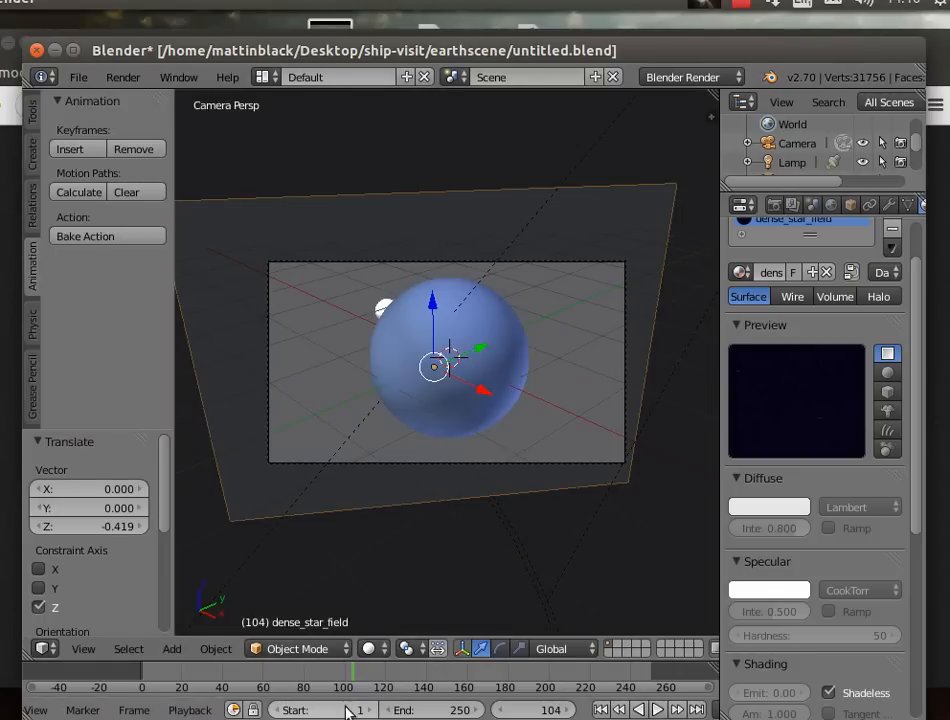
Move the animation to frame 41, where the moon is almost hidden behind the earth.
left_click_drag(352, 677, 222, 681)
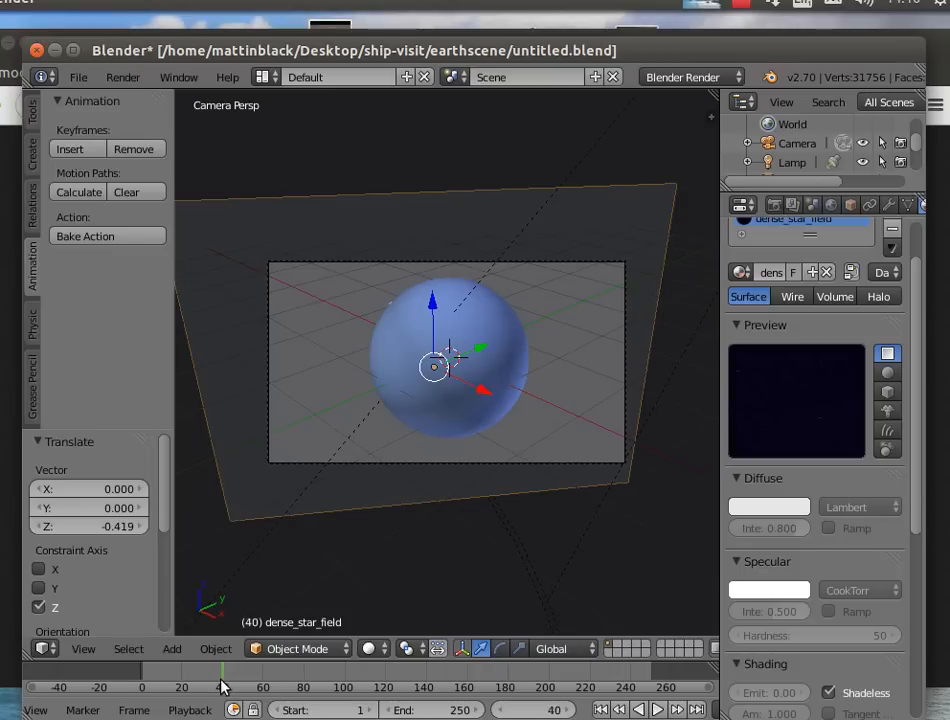
key("Right")
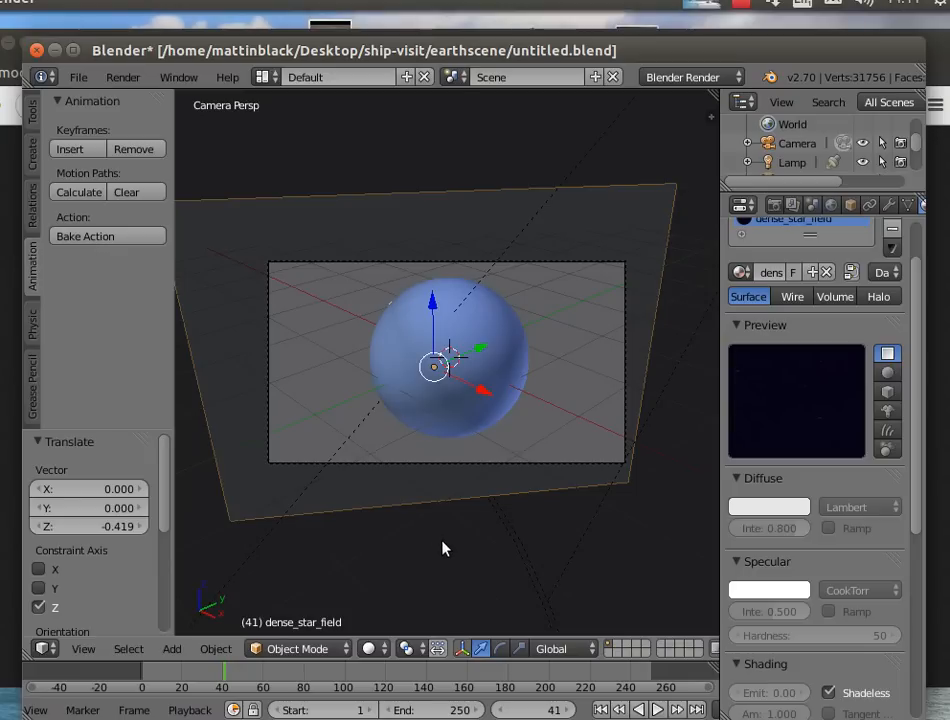
scroll(437, 530, "up", 5)
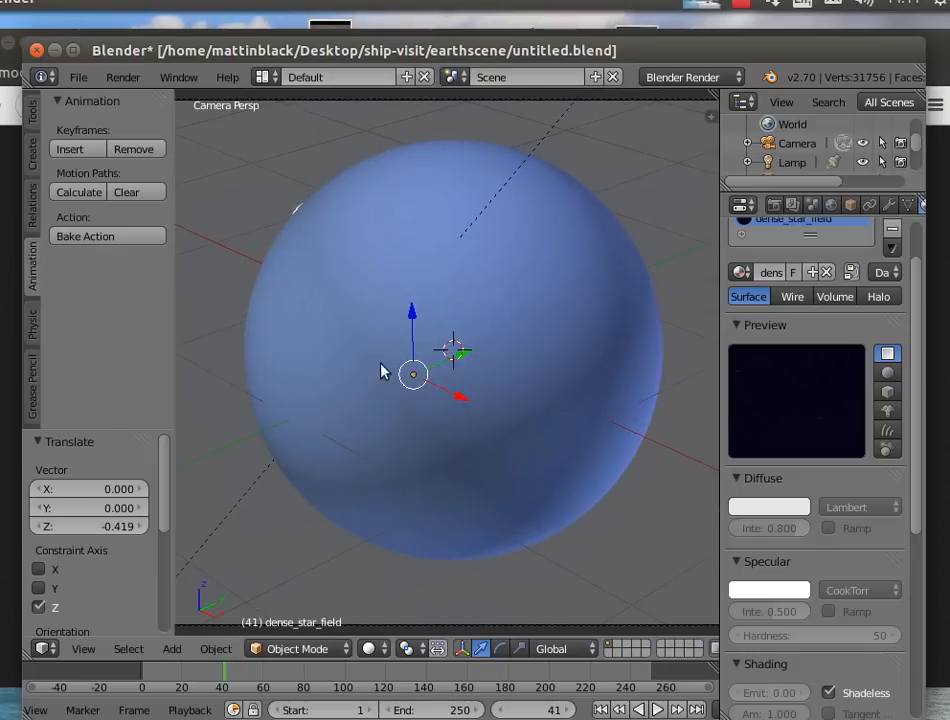
Add a mesh plane at the earth's centre and set its X rotation to 90° so it stands upright.
left_click(171, 650)
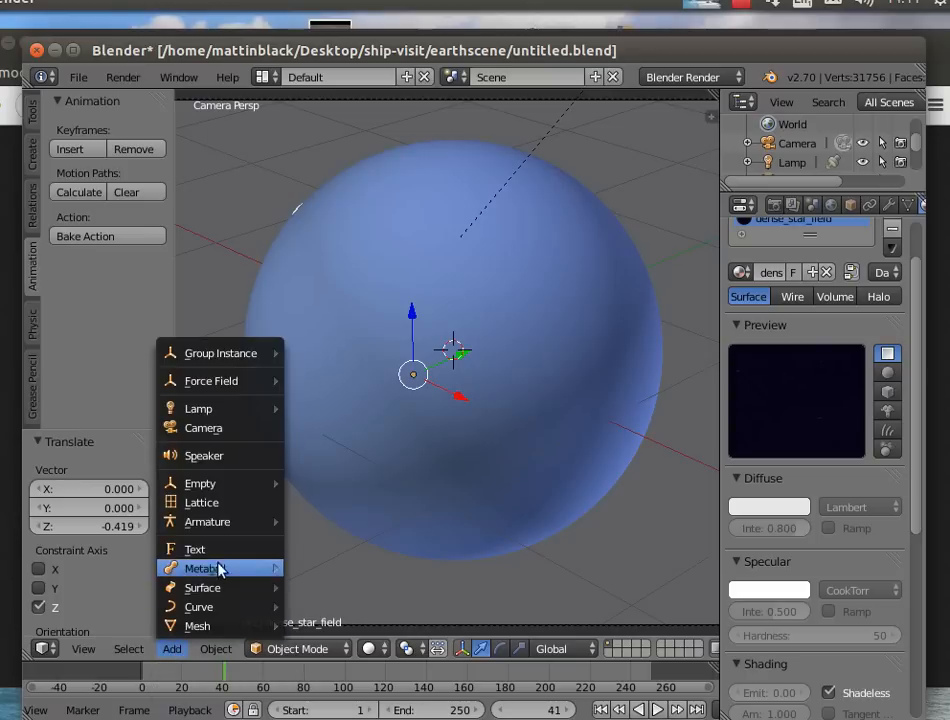
mouse_move(218, 627)
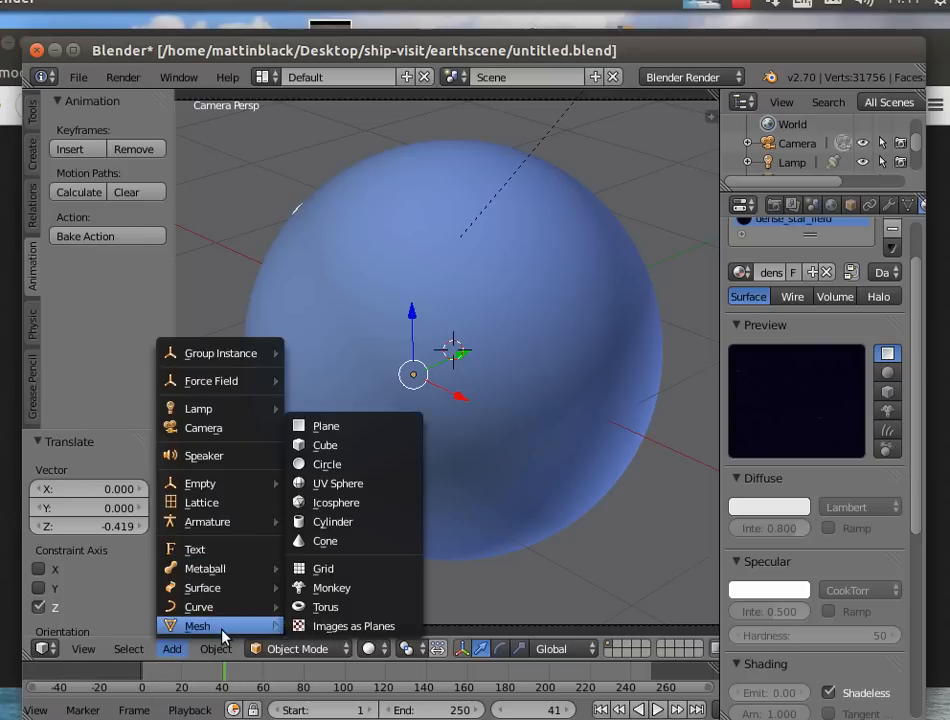
left_click(348, 428)
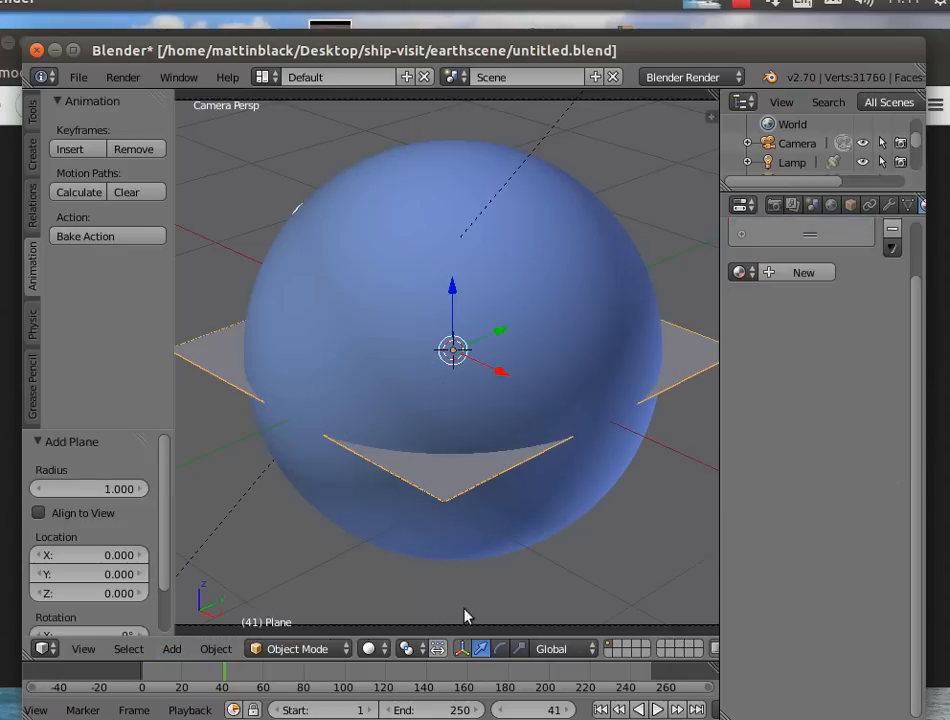
left_click(853, 206)
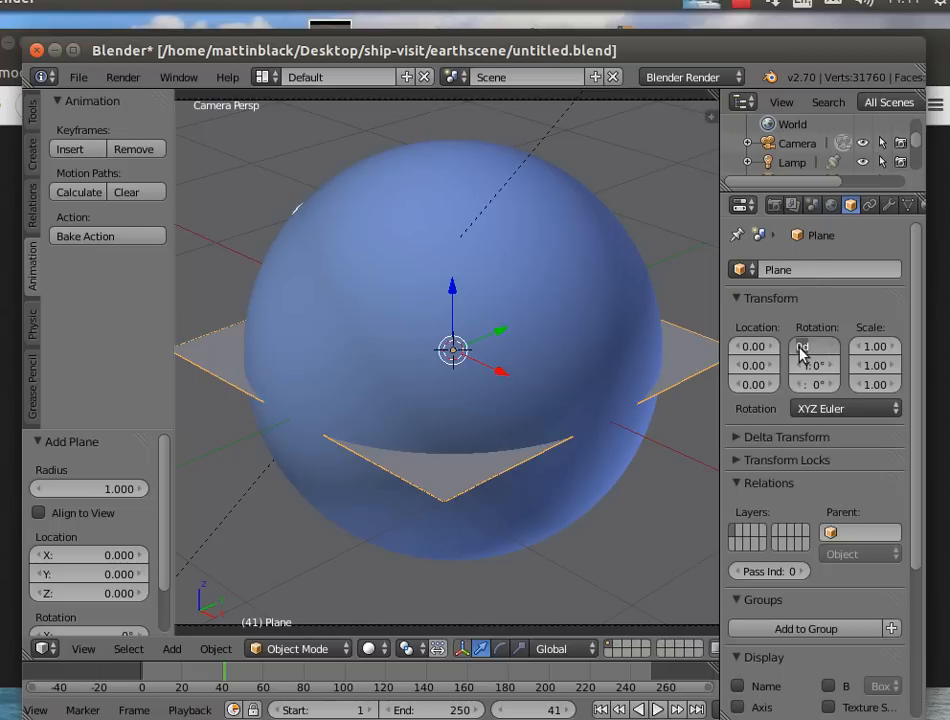
key("Return")
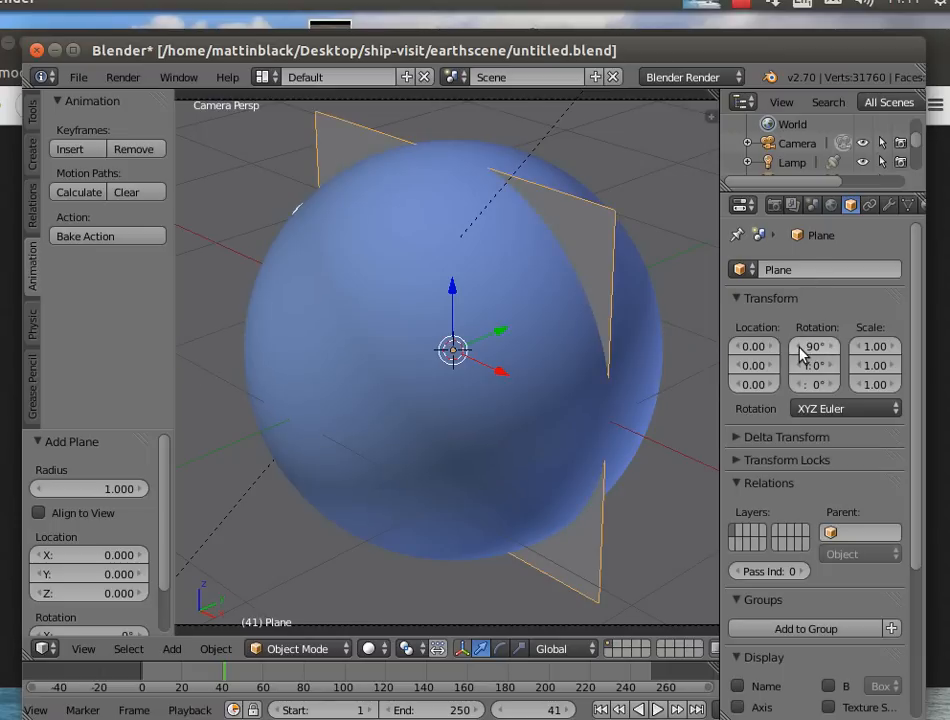
Rotate the plane about 74° around the Z axis so it faces the camera and scale it to about 0.8.
left_click(502, 649)
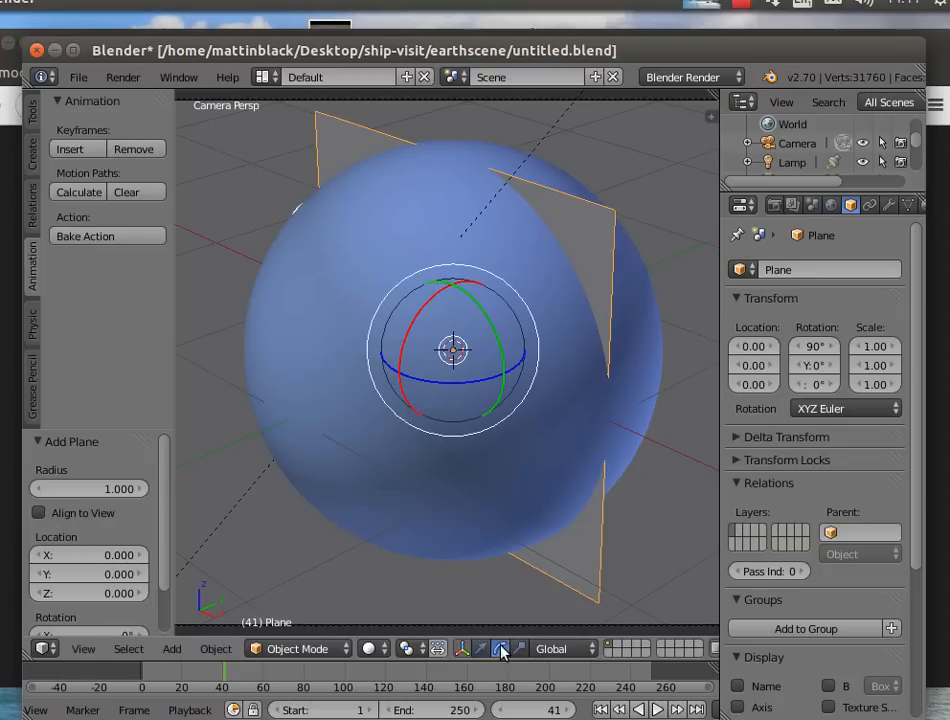
left_click_drag(455, 387, 519, 371)
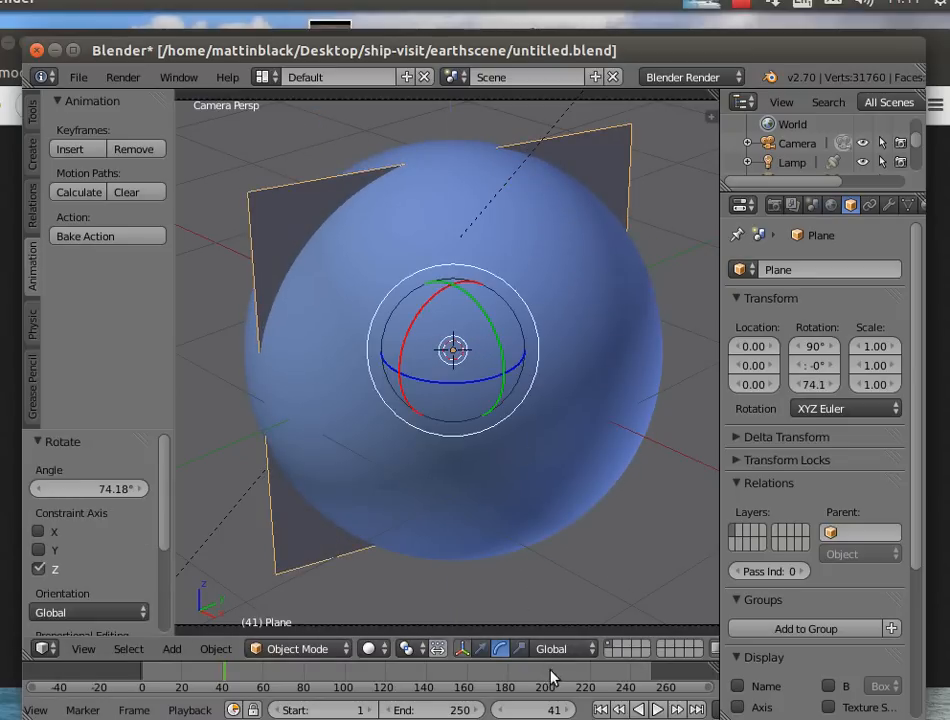
key("s")
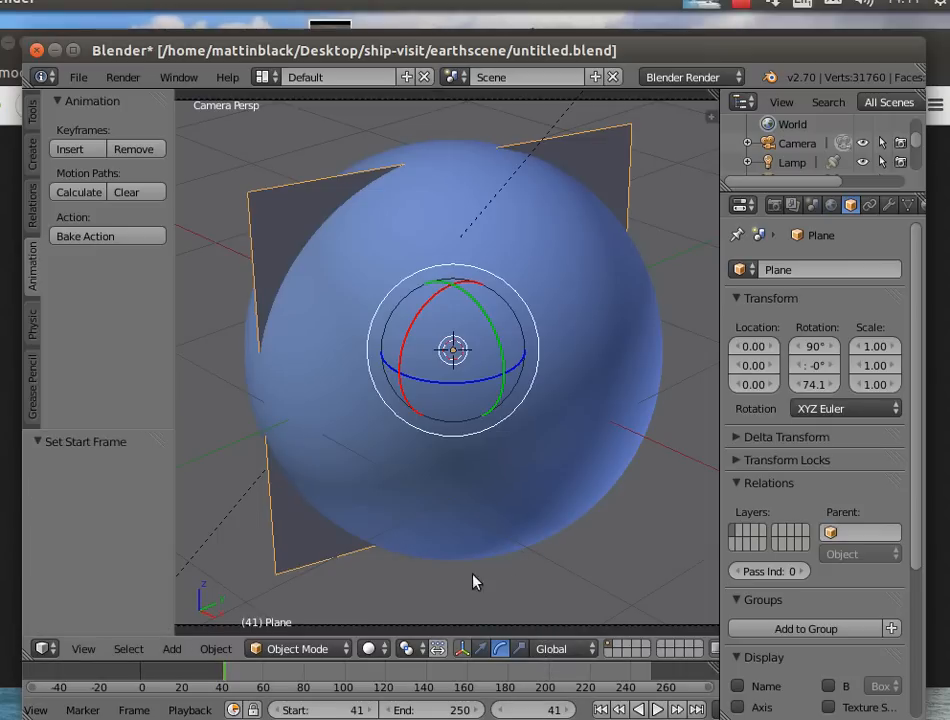
key("s")
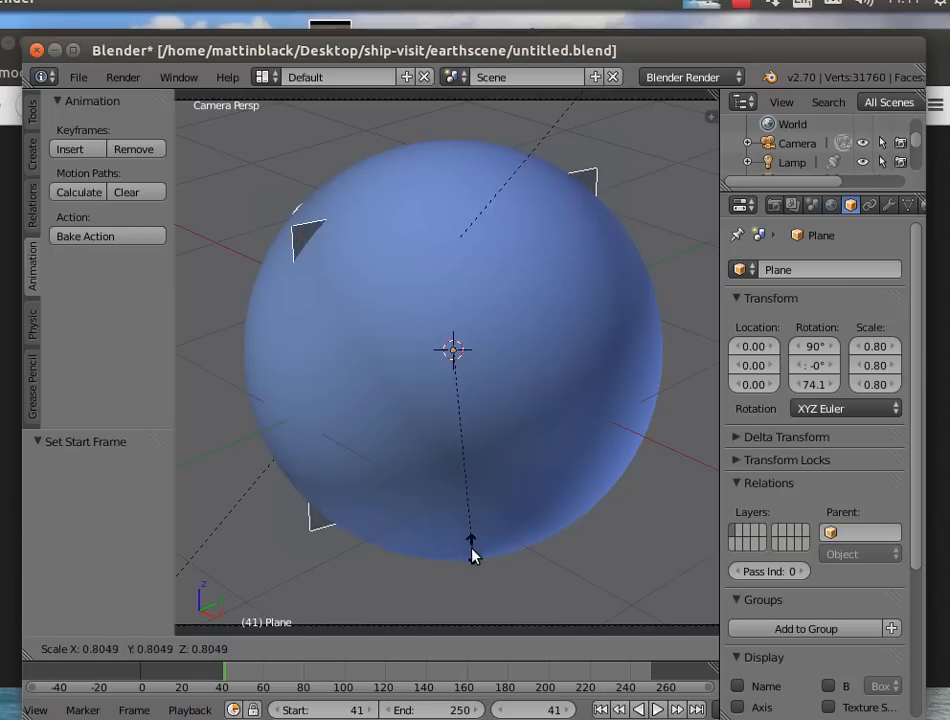
left_click(470, 552)
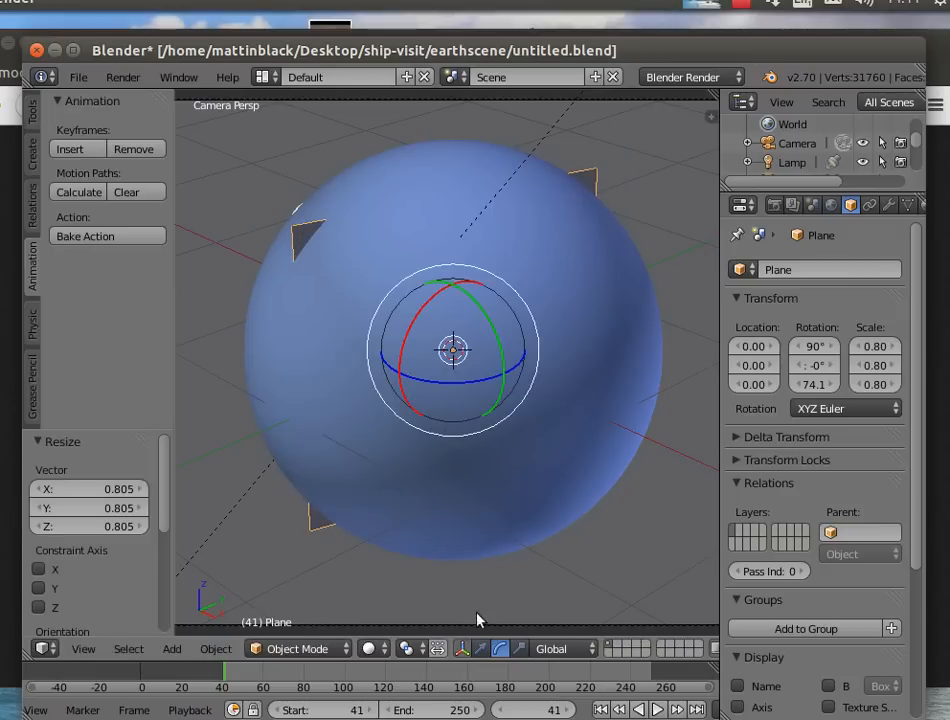
Move the plane out behind the earth to about X -3.5, Y 2.0, Z -0.9, between the earth and the star background.
left_click(481, 648)
left_click_drag(501, 373, 282, 124)
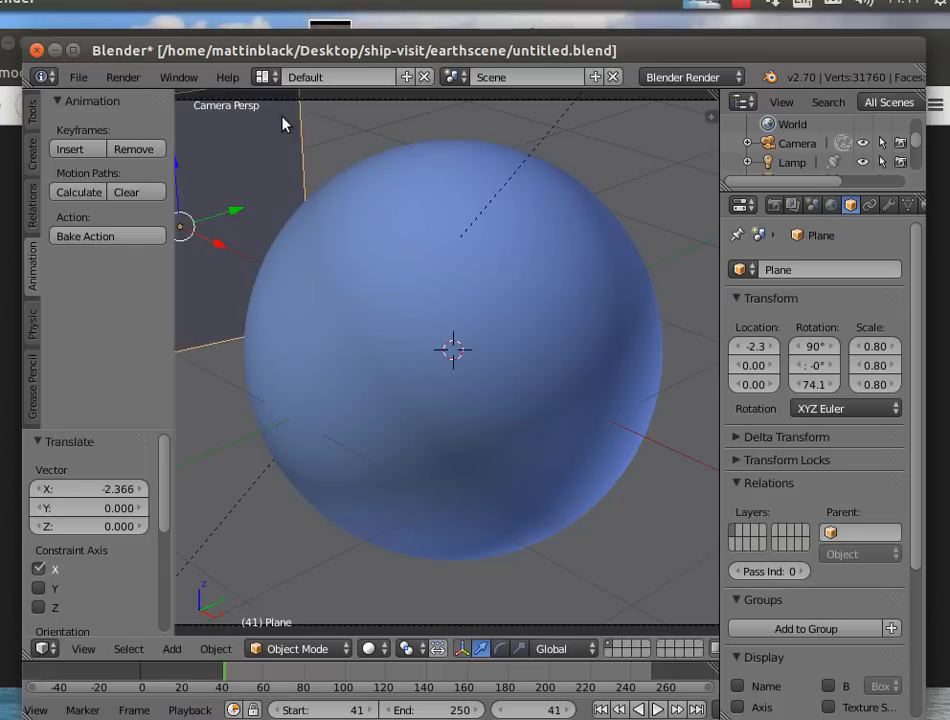
left_click_drag(237, 215, 339, 205)
middle_click_drag(240, 325, 393, 362)
left_click_drag(417, 343, 382, 354)
left_click_drag(281, 303, 324, 333)
mouse_move(385, 360)
left_mouse_down()
mouse_move(371, 360)
mouse_move(384, 362)
left_mouse_up()
middle_click_drag(394, 415, 432, 338)
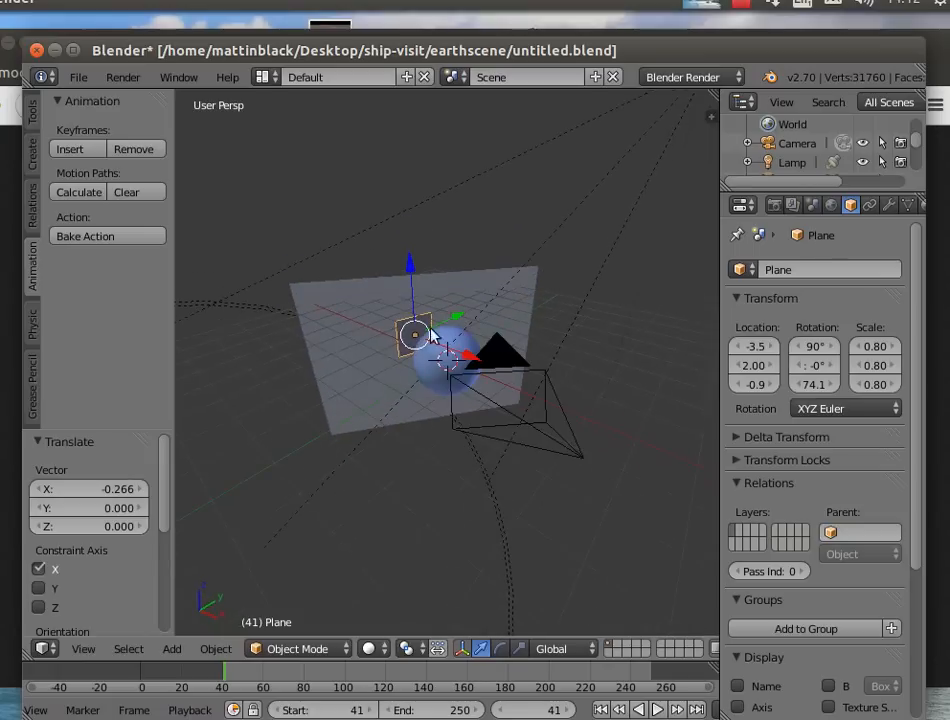
Scale the plane down to about 0.25 and frame the view on it.
key("s")
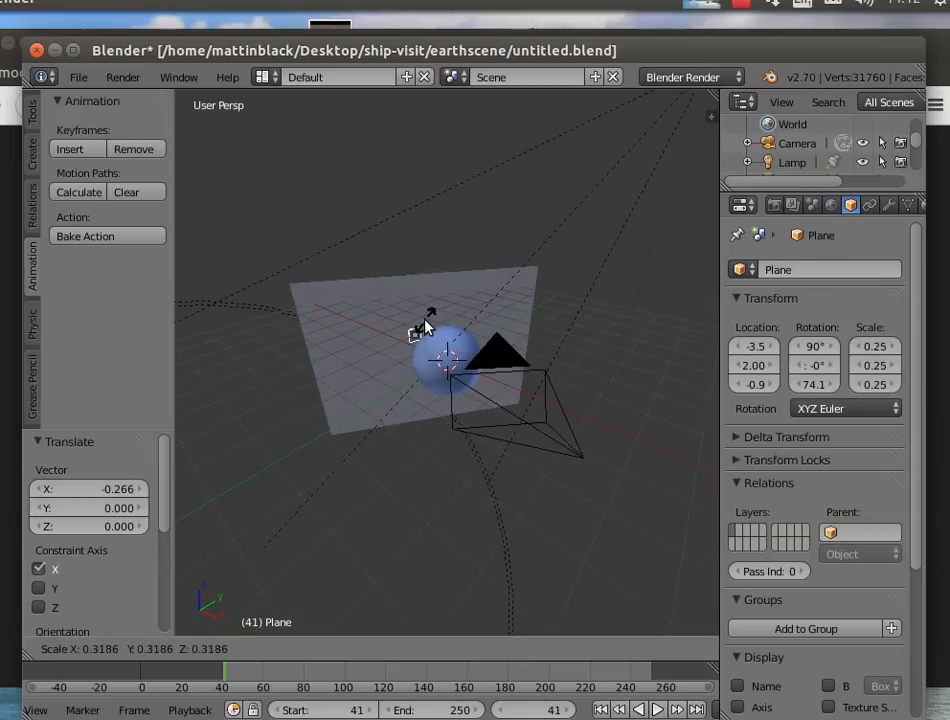
left_click(425, 327)
left_click(84, 650)
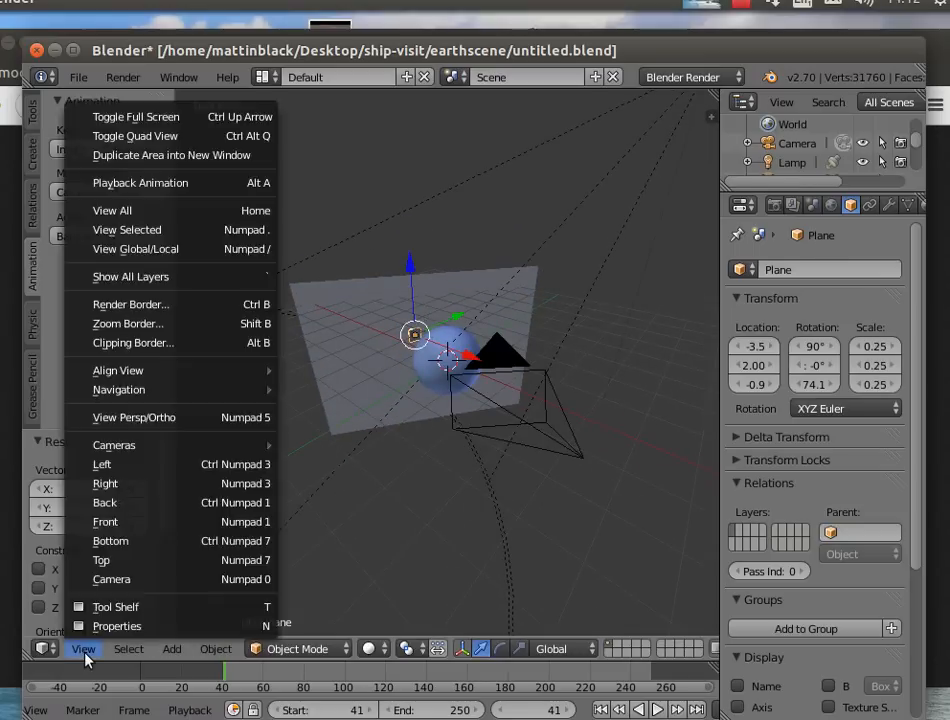
mouse_move(149, 371)
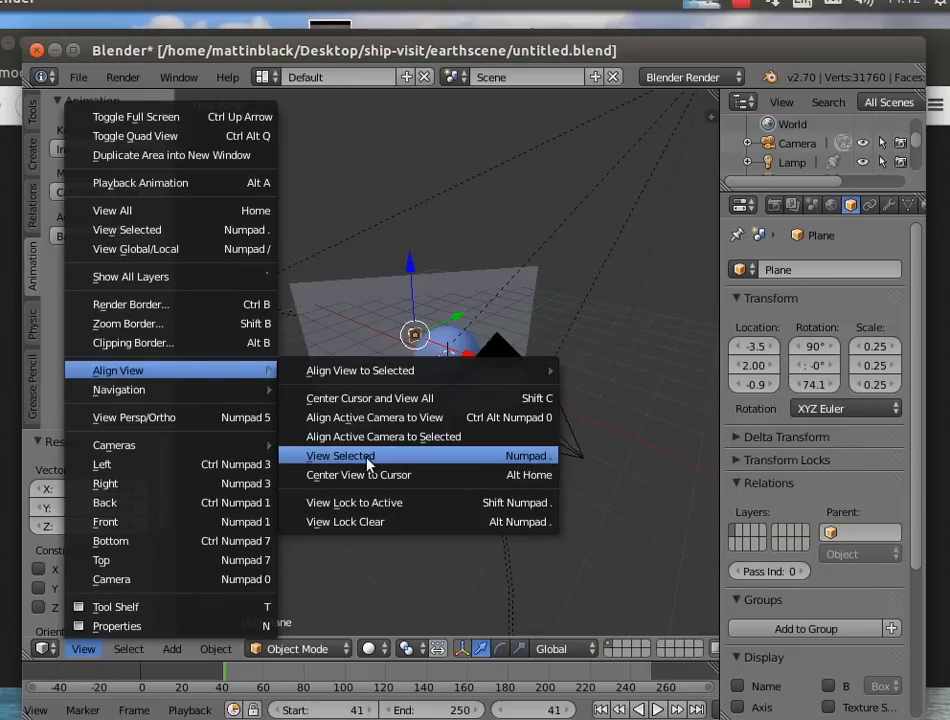
left_click(366, 457)
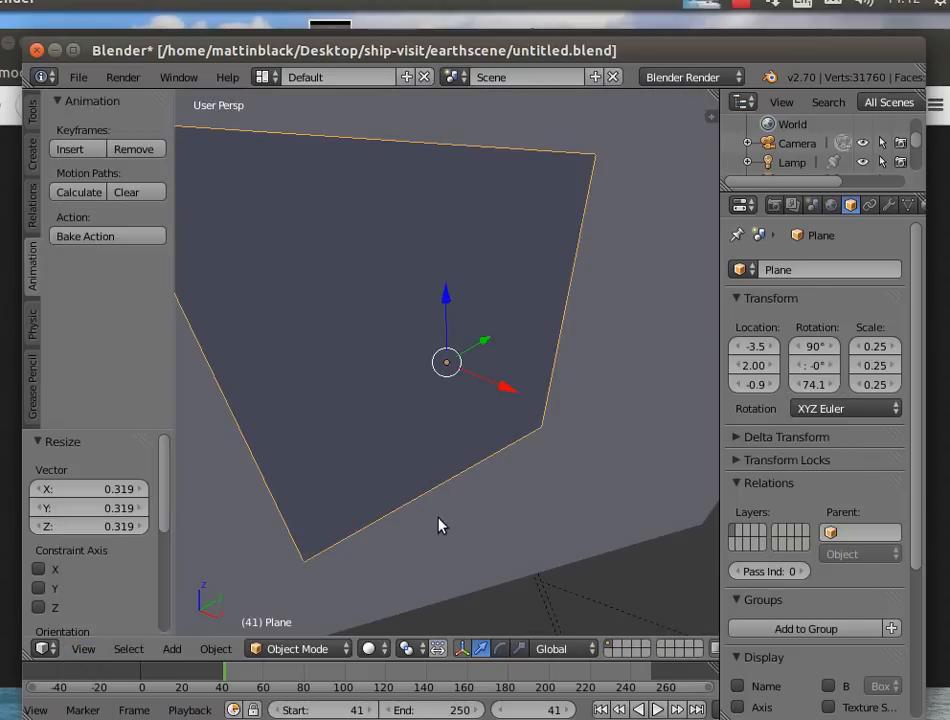
Enter Edit Mode on the plane and subdivide its mesh four times.
left_click(283, 659)
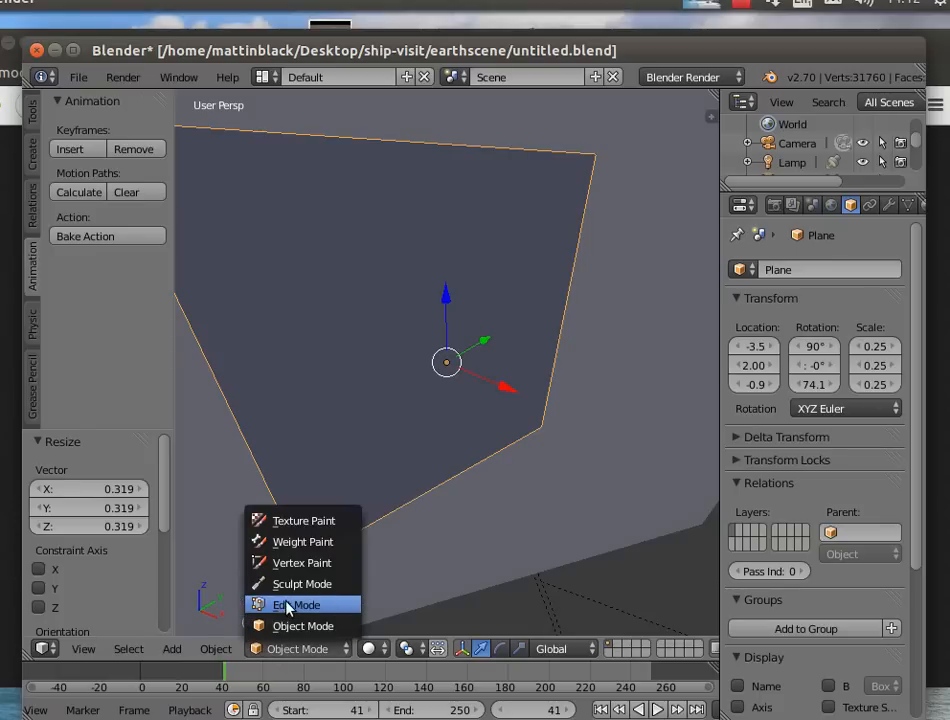
left_click(288, 607)
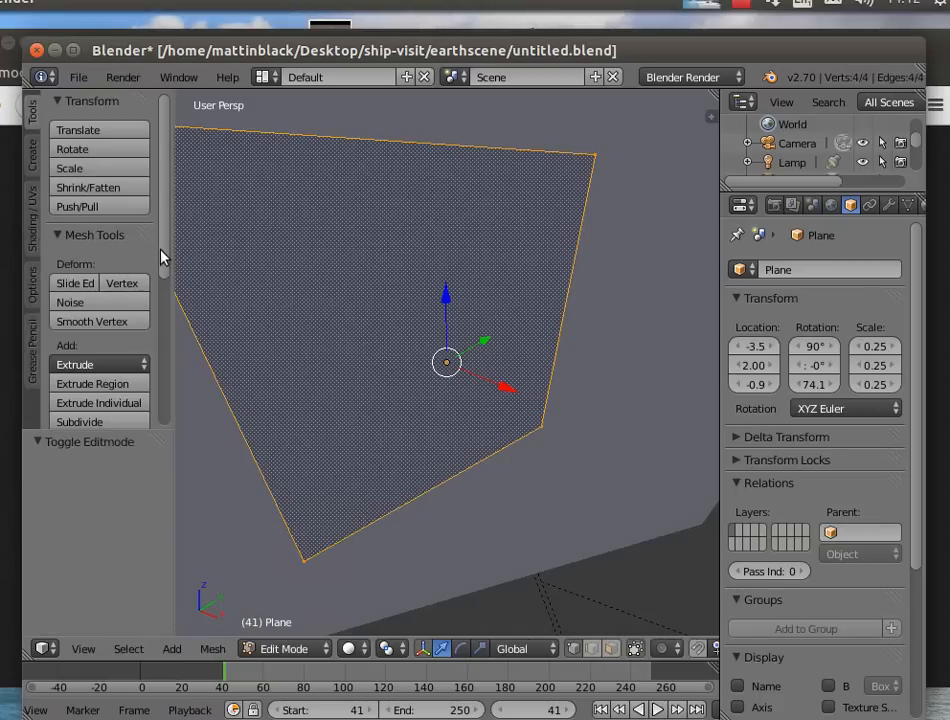
left_click_drag(161, 250, 163, 318)
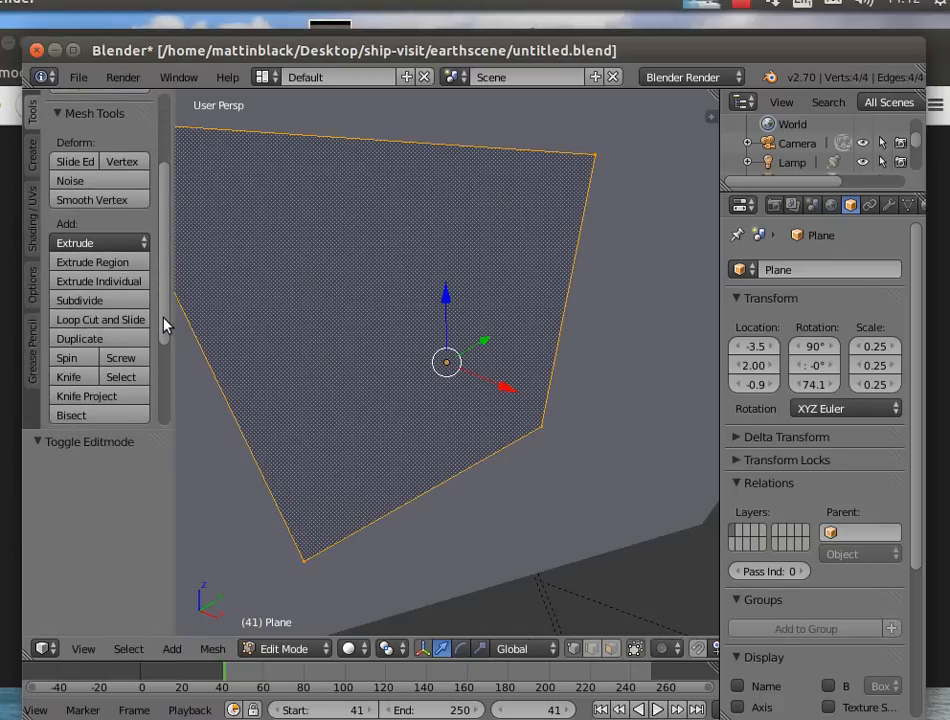
left_click(90, 301)
left_click(90, 301)
left_click(90, 301)
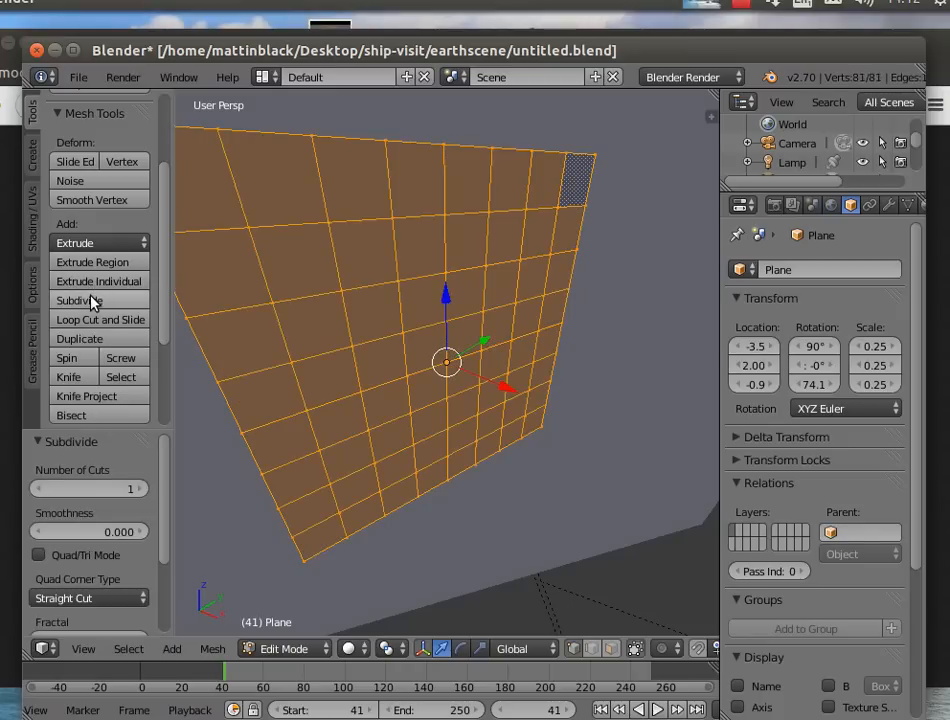
left_click(90, 301)
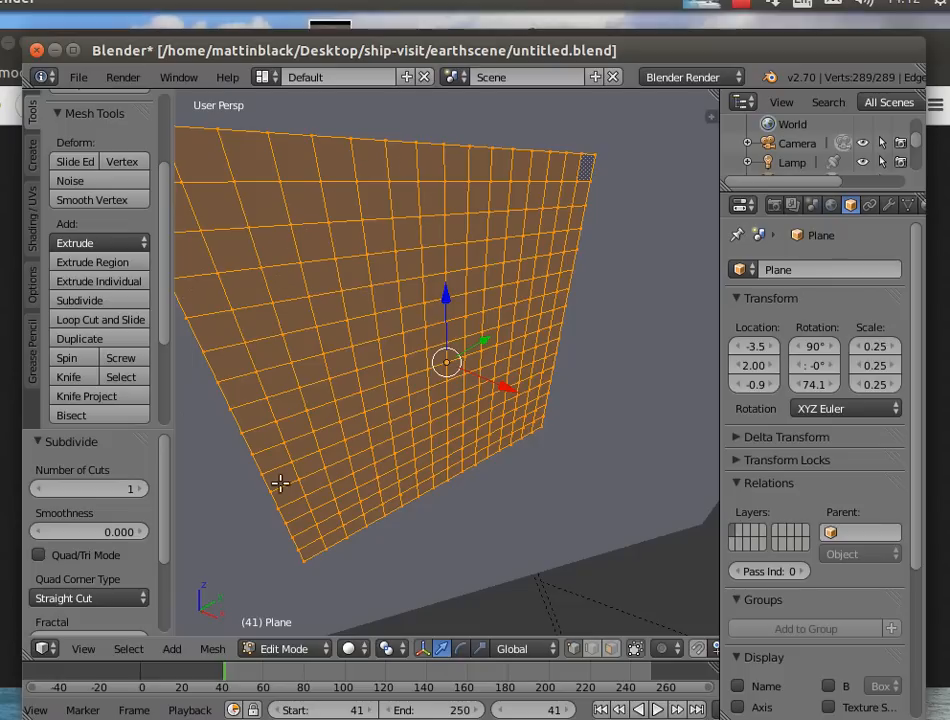
Switch to face selection, deselect all faces and show the scene in wireframe to see the moon through the plane.
left_click(611, 652)
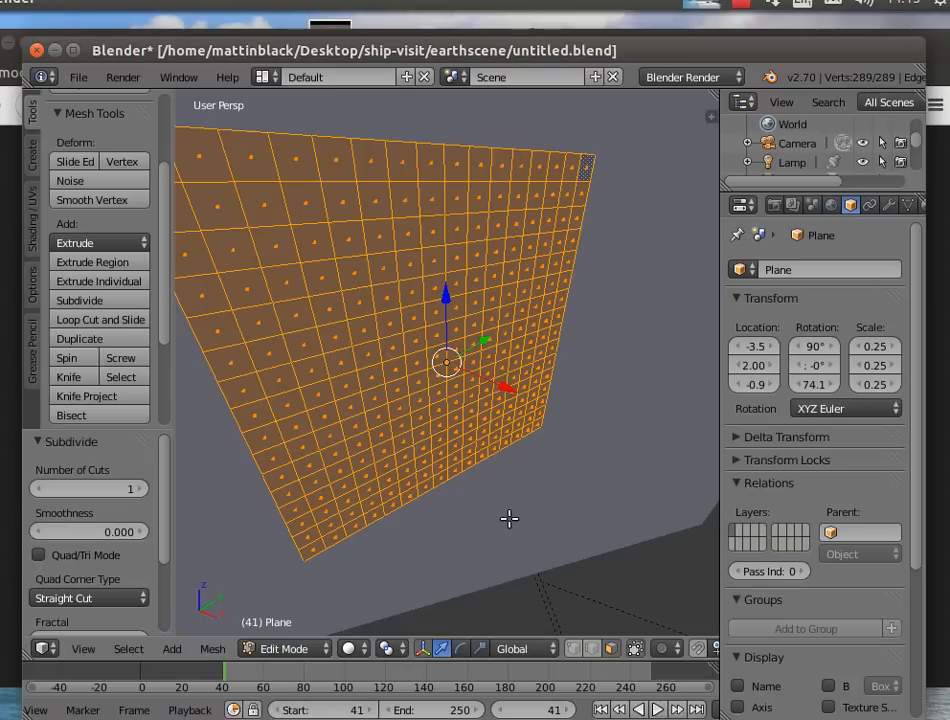
key("a")
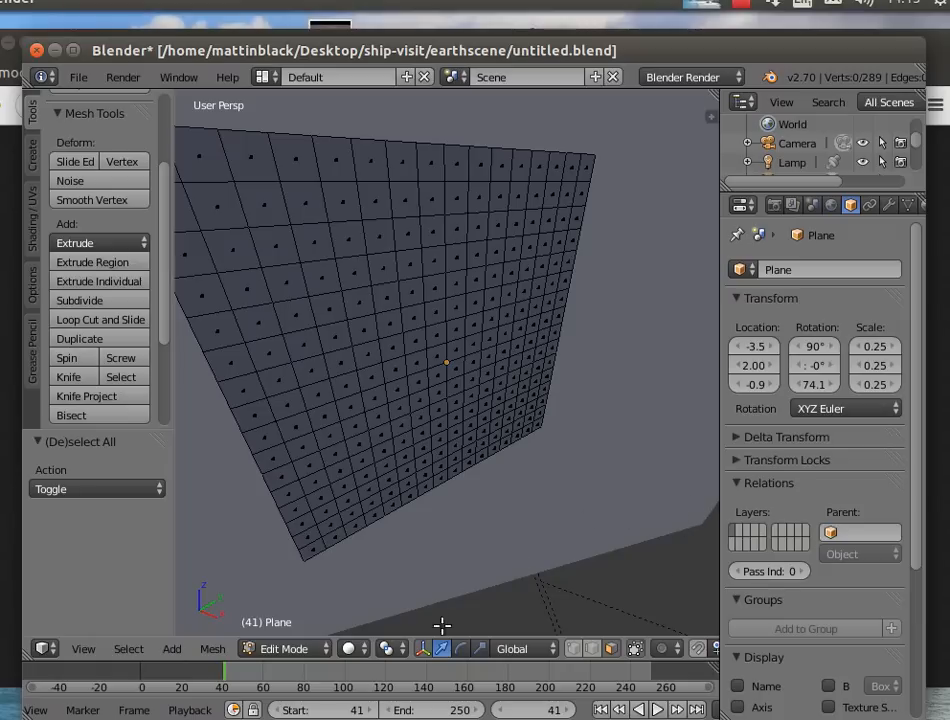
left_click(350, 648)
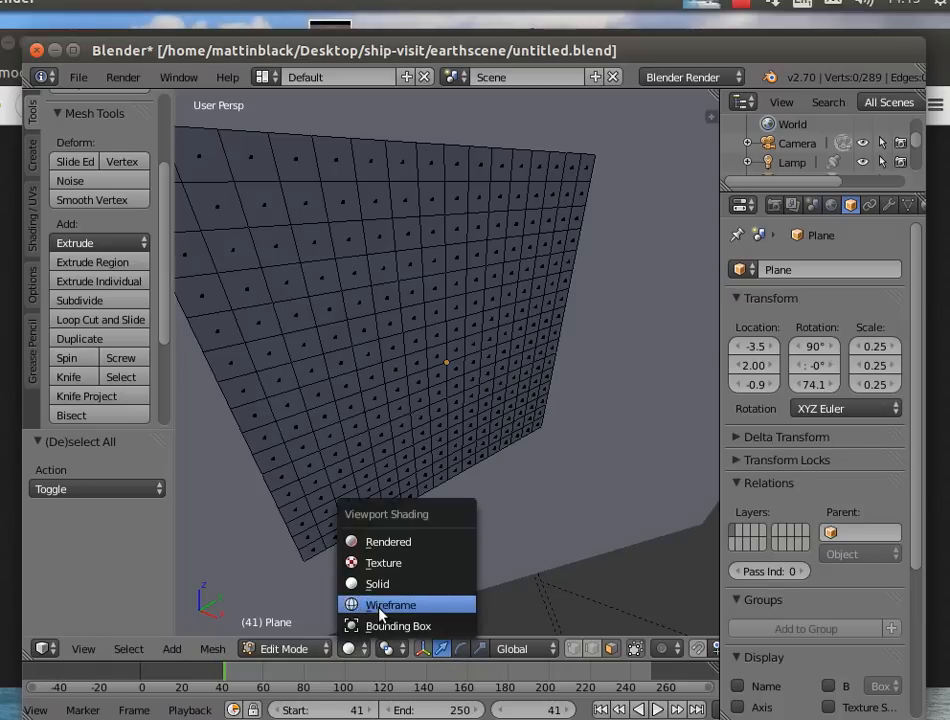
left_click(380, 605)
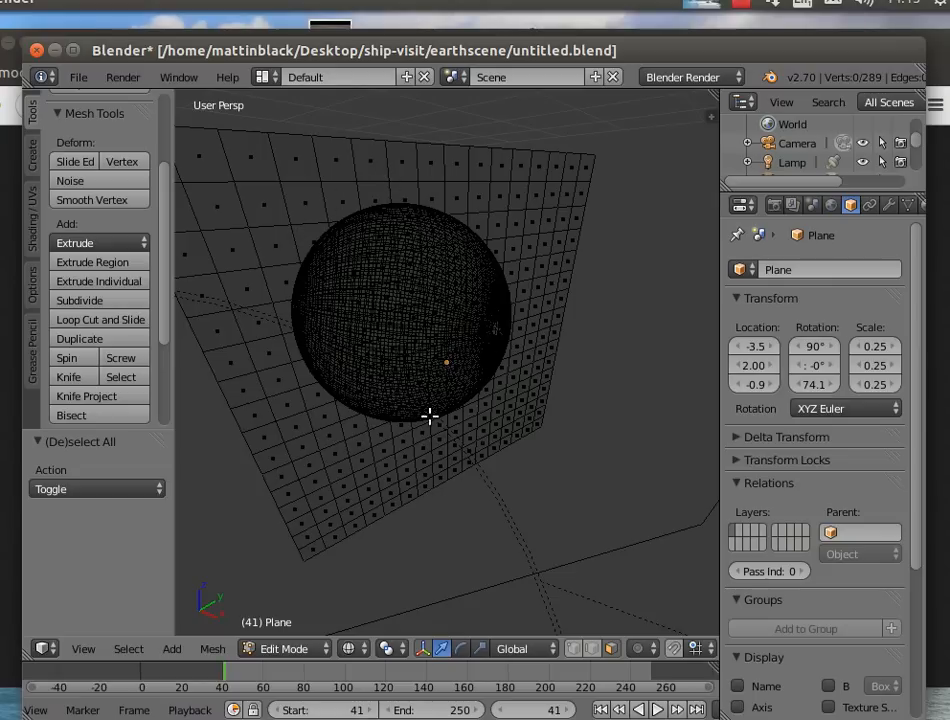
middle_click_drag(428, 470, 374, 394)
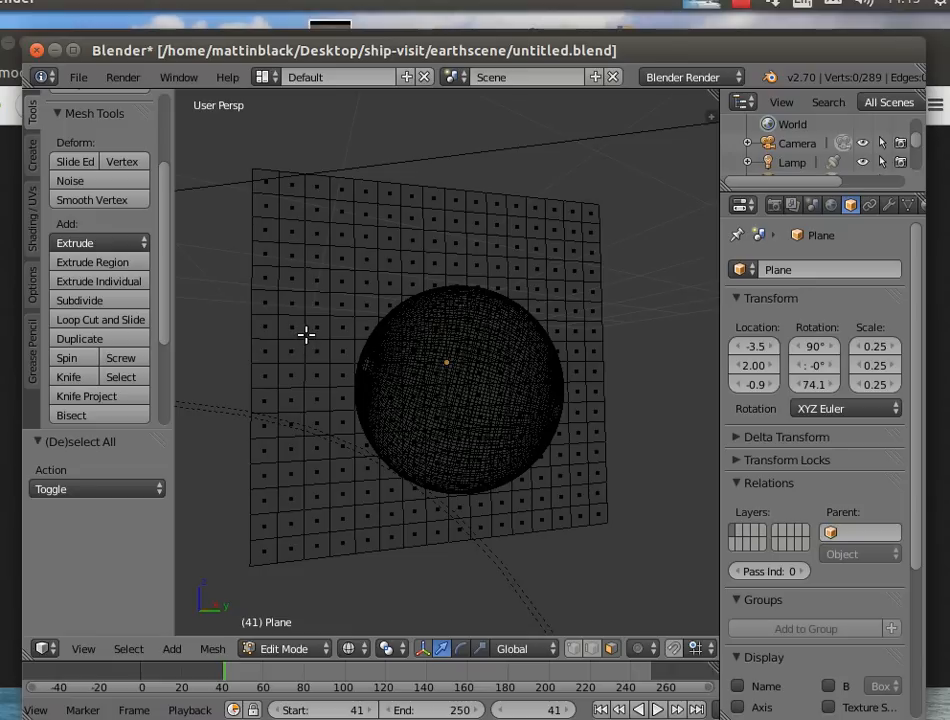
Subdivide the whole plane mesh once more and leave all its faces deselected.
key("a")
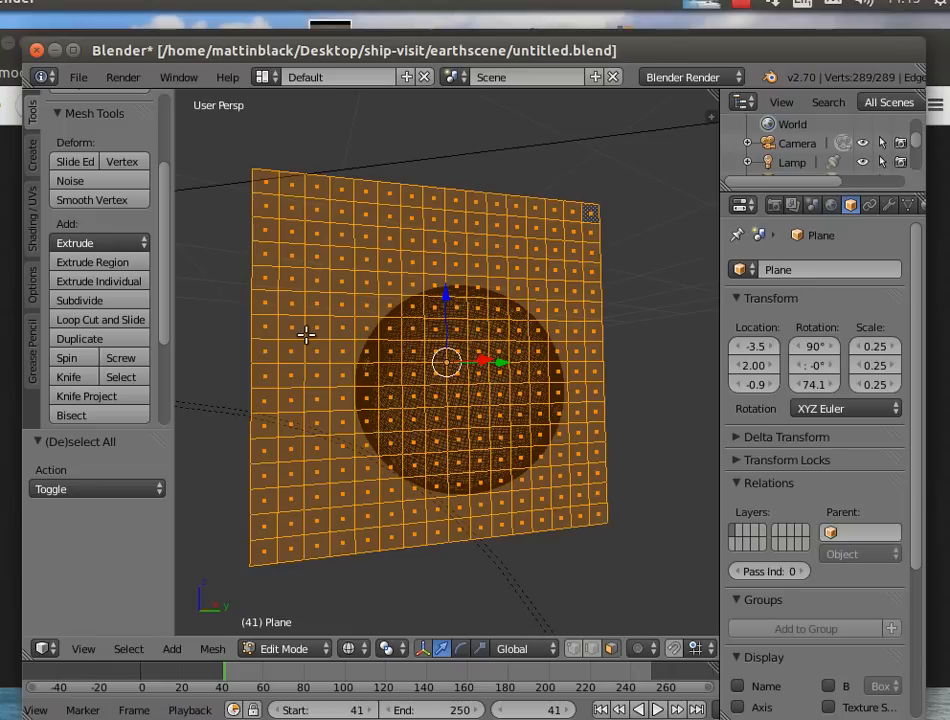
left_click(100, 300)
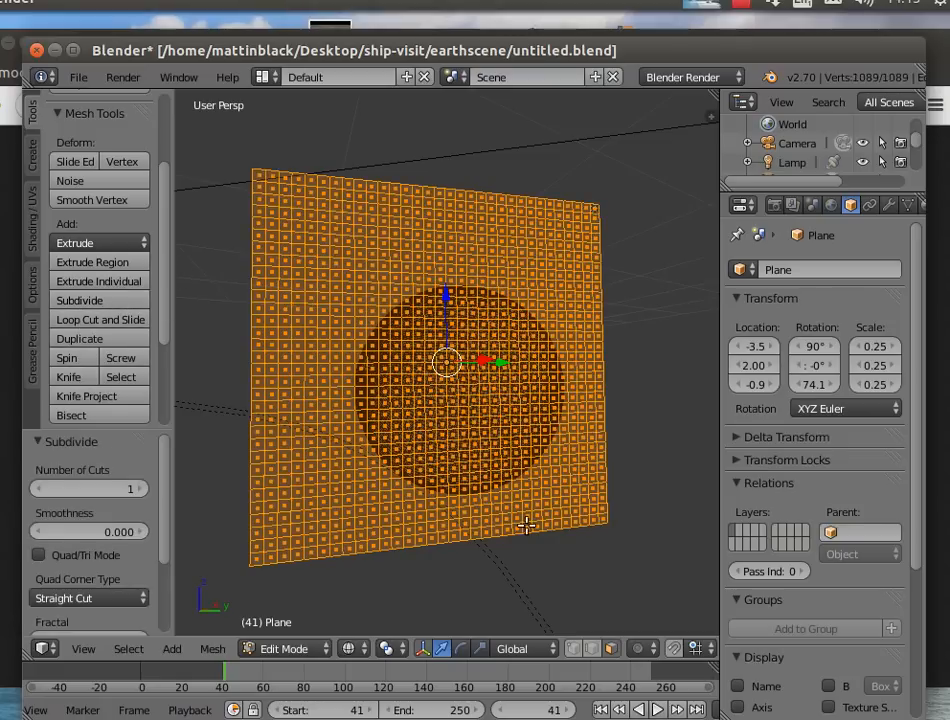
key("a")
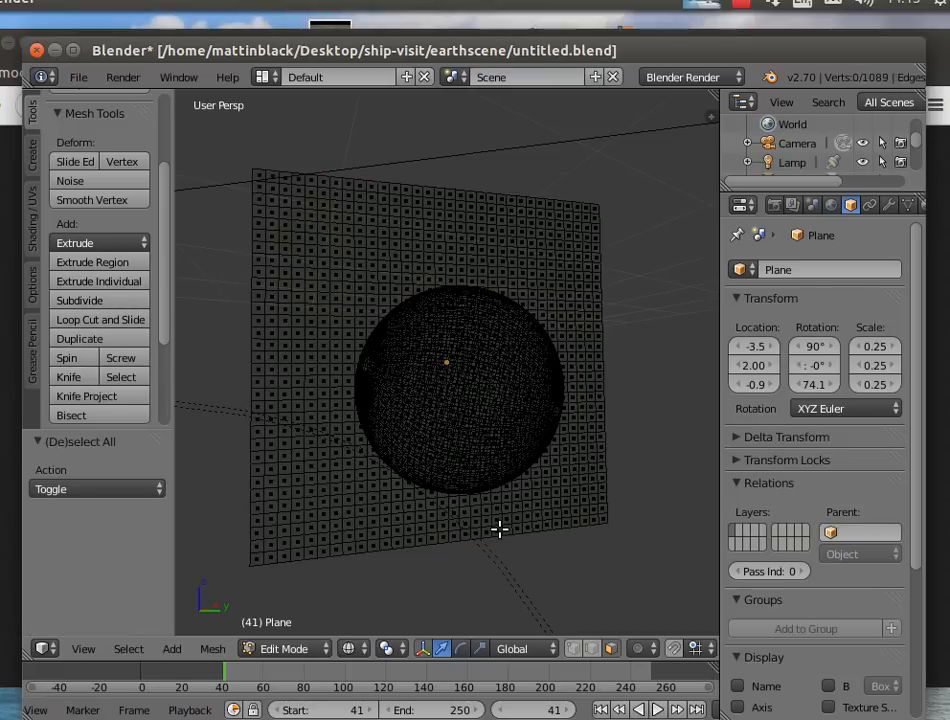
Circle-select and delete all the plane's faces except a crescent along one edge of the moon, and return to solid shading.
key("c")
mouse_move(339, 331)
left_mouse_down()
mouse_move(380, 275)
mouse_move(487, 234)
mouse_move(450, 205)
mouse_move(252, 197)
mouse_move(250, 278)
mouse_move(267, 382)
mouse_move(262, 195)
mouse_move(309, 222)
mouse_move(286, 269)
mouse_move(318, 184)
mouse_move(323, 399)
mouse_move(356, 481)
mouse_move(388, 500)
mouse_move(510, 270)
mouse_move(509, 229)
mouse_move(522, 206)
mouse_move(585, 214)
mouse_move(582, 271)
mouse_move(600, 237)
mouse_move(609, 392)
mouse_move(602, 530)
mouse_move(254, 534)
mouse_move(276, 551)
mouse_move(259, 487)
mouse_move(263, 421)
mouse_move(282, 388)
mouse_move(303, 488)
mouse_move(424, 545)
mouse_move(450, 517)
mouse_move(449, 460)
mouse_move(551, 259)
mouse_move(573, 380)
mouse_move(563, 483)
mouse_move(484, 500)
mouse_move(541, 478)
mouse_move(535, 418)
mouse_move(547, 322)
mouse_move(492, 458)
mouse_move(507, 450)
left_mouse_up()
right_click(532, 426)
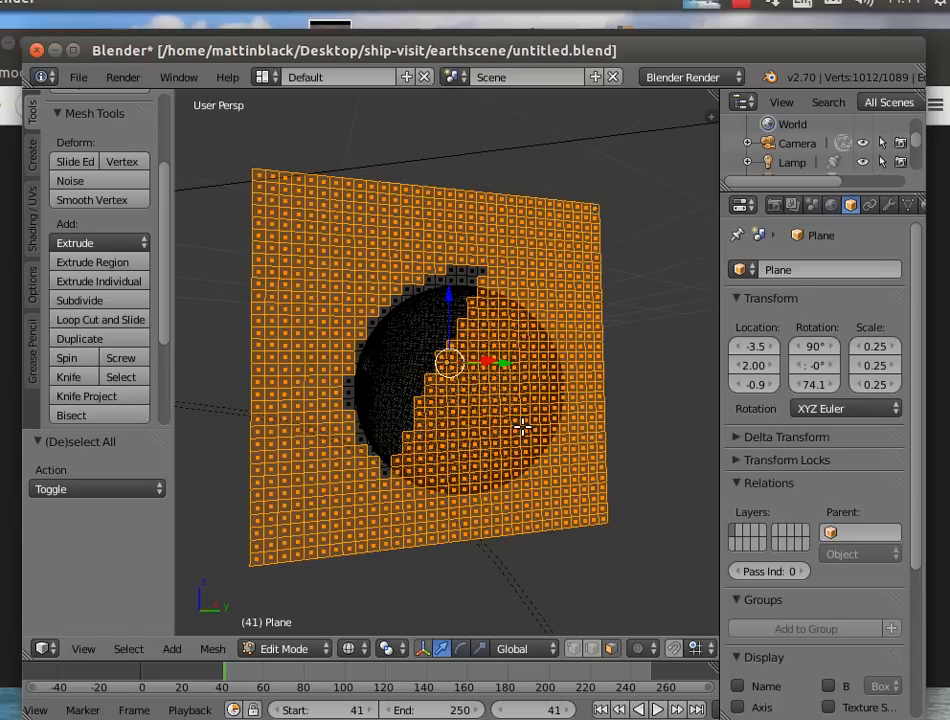
key("x")
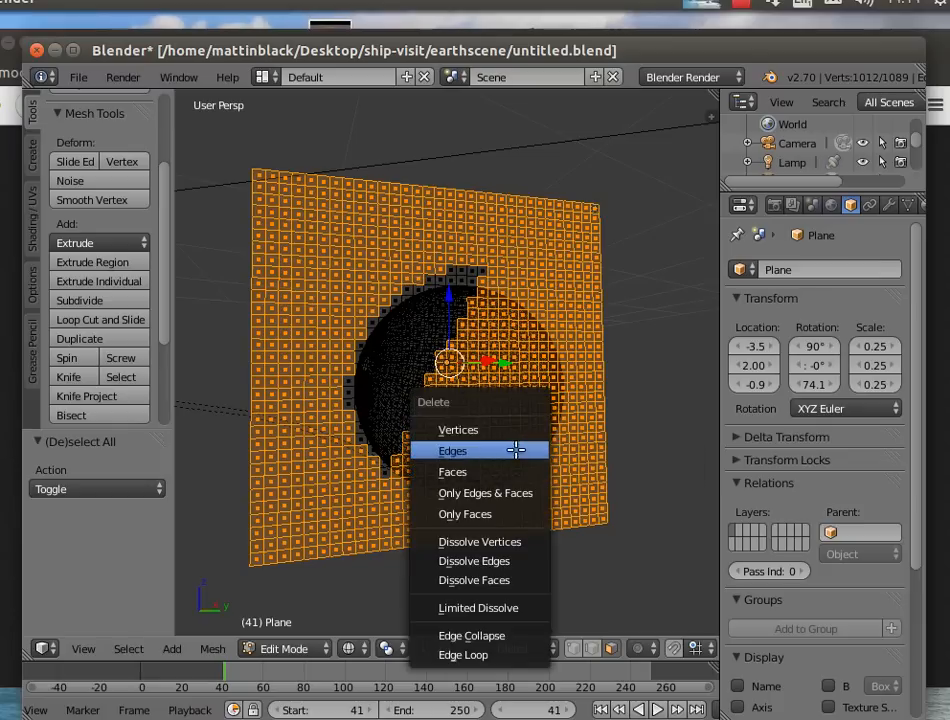
left_click(510, 467)
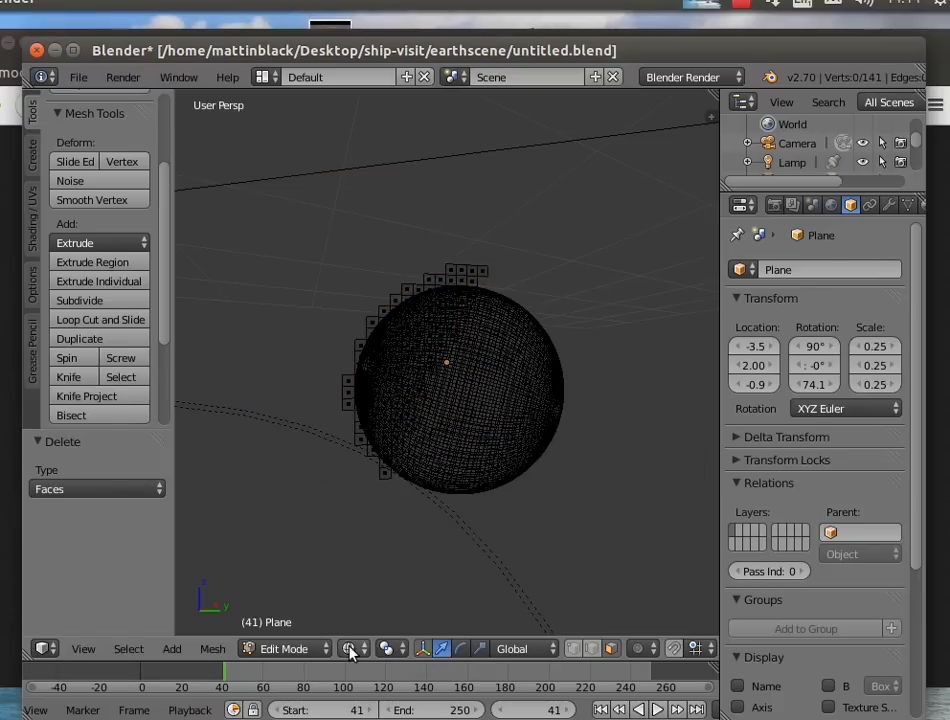
left_click(386, 648)
left_click(378, 586)
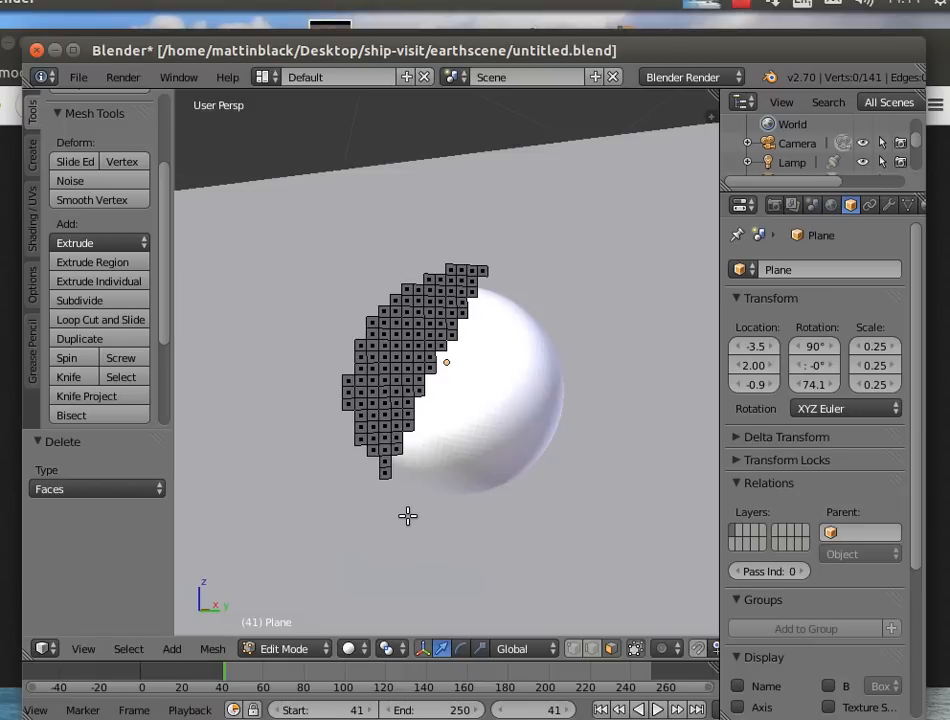
Create a new material for the crescent, raising the diffuse intensity and setting specular intensity to 1.000 and hardness to 11.
scroll(407, 516, "down", 1)
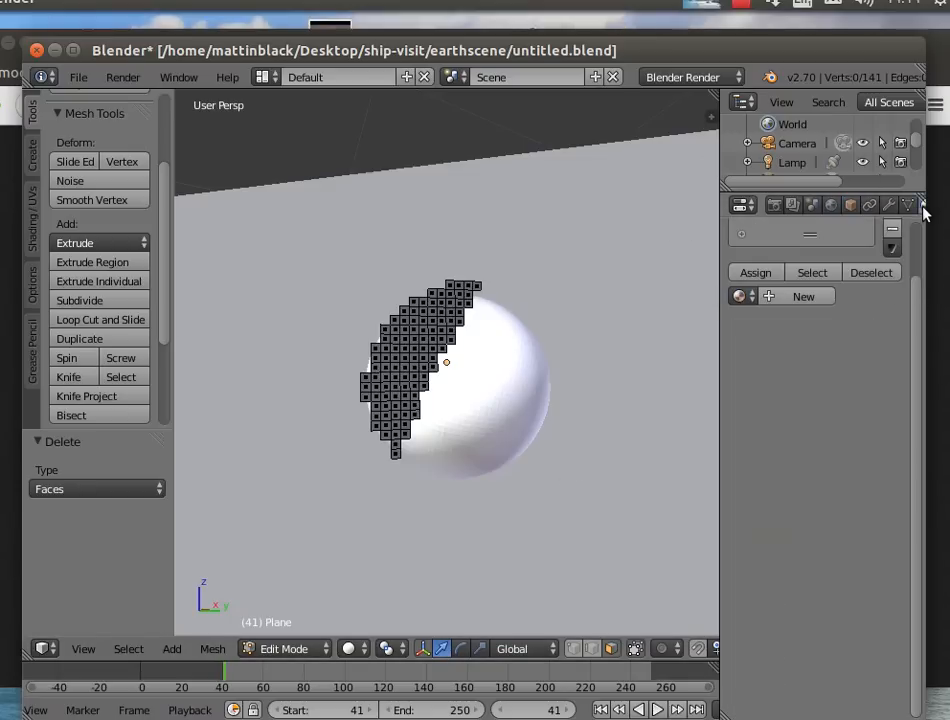
left_click(806, 297)
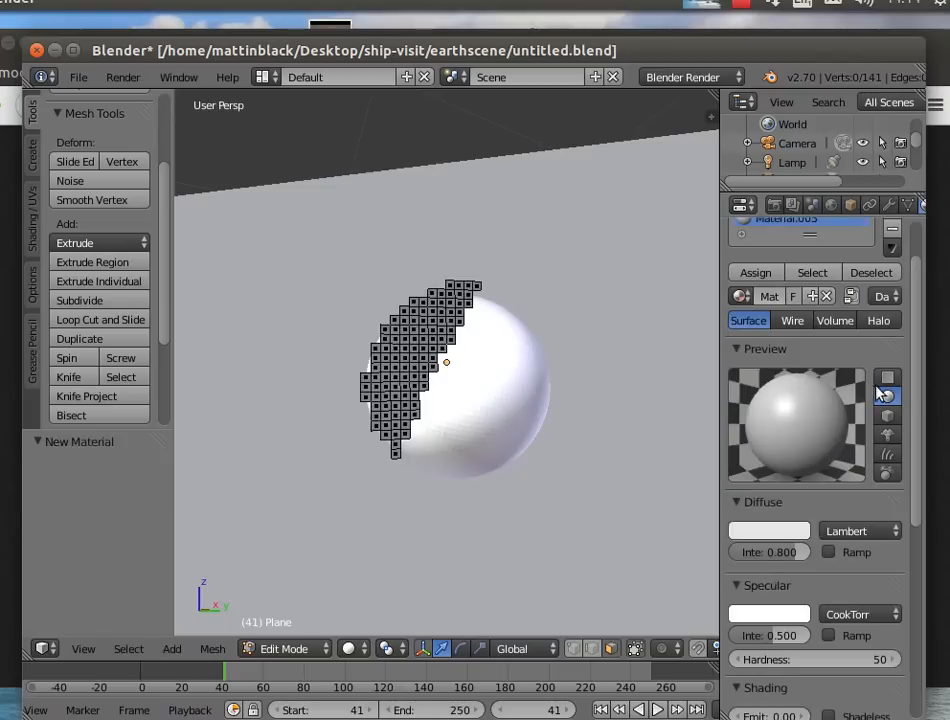
left_click_drag(789, 553, 806, 556)
left_click_drag(760, 646, 816, 636)
scroll(920, 477, "down", 1)
left_click_drag(920, 477, 918, 536)
mouse_move(862, 473)
left_mouse_down()
mouse_move(770, 473)
mouse_move(869, 470)
mouse_move(918, 541)
left_mouse_up()
Set the crescent material's emission to 7.00.
scroll(910, 541, "down", 2)
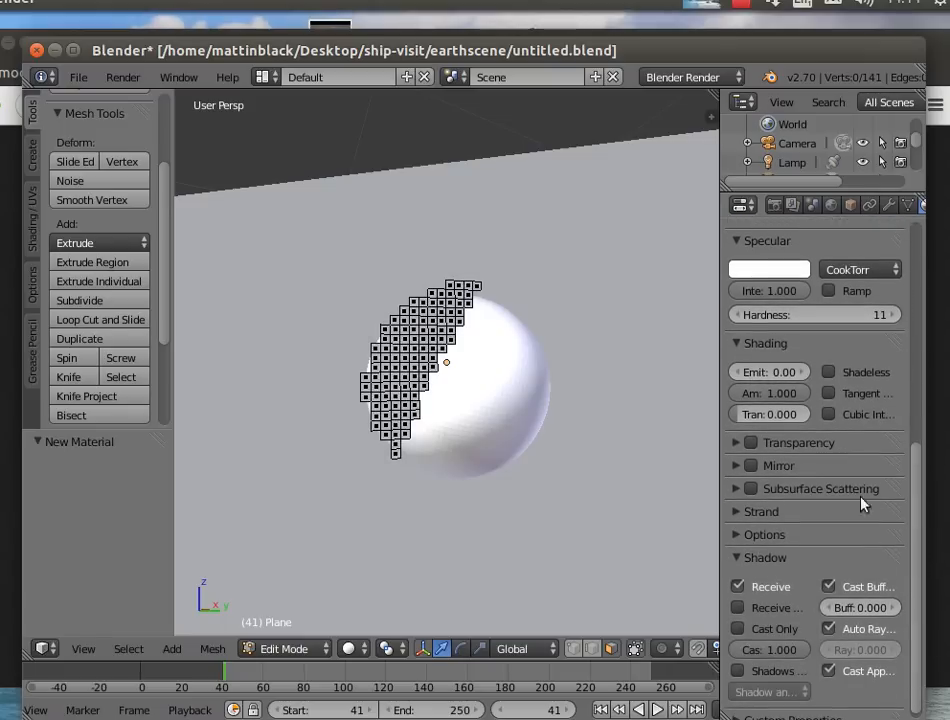
left_click_drag(753, 374, 710, 373)
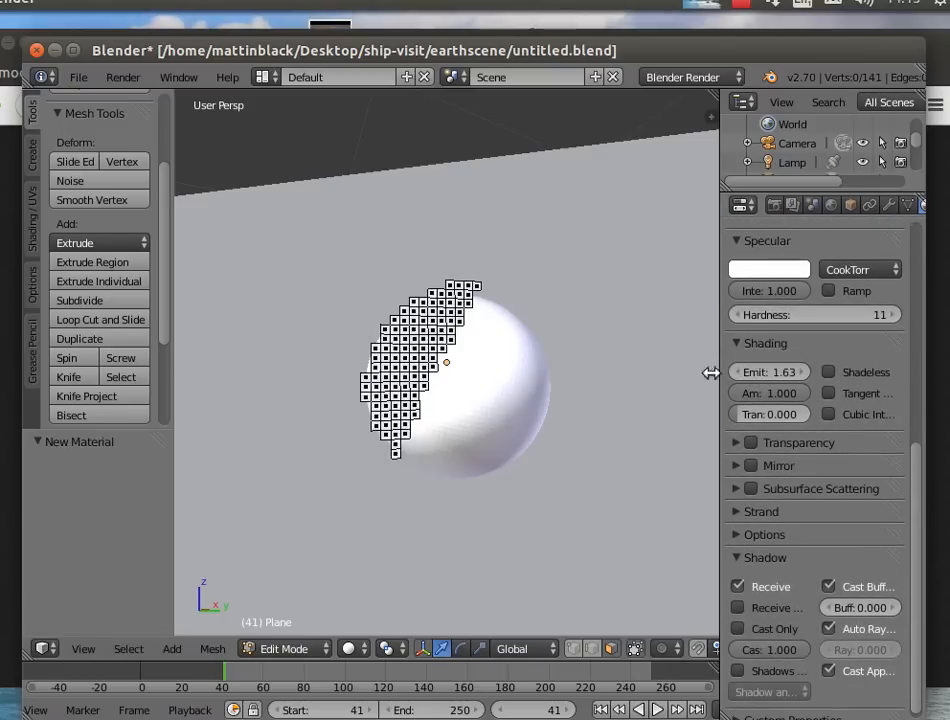
left_click(765, 378)
key("Return")
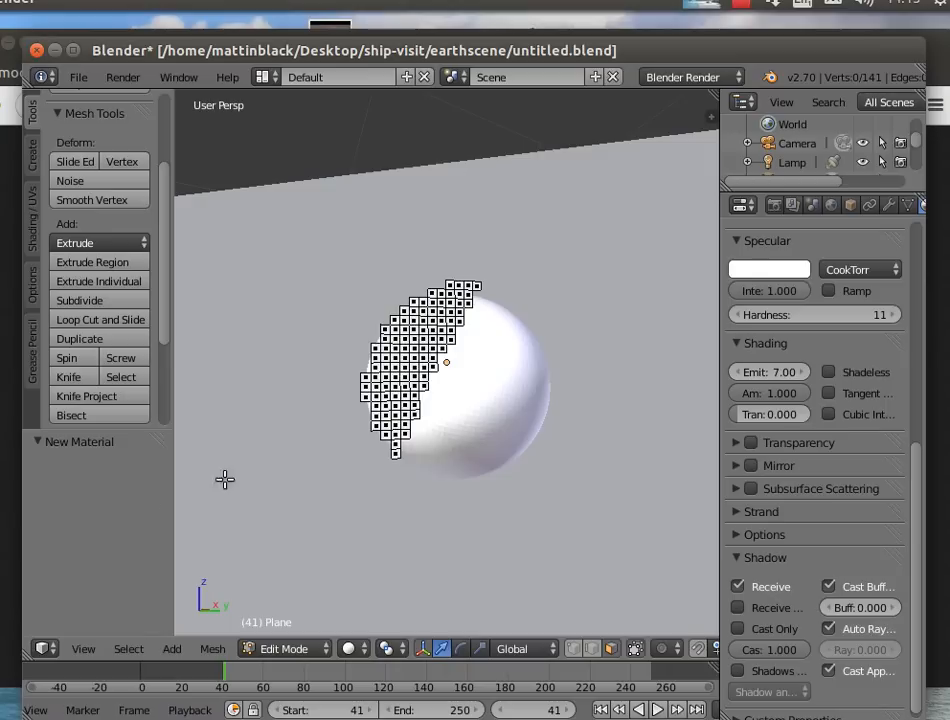
Switch the viewport to the camera view and render the current frame as a still image.
left_click(84, 650)
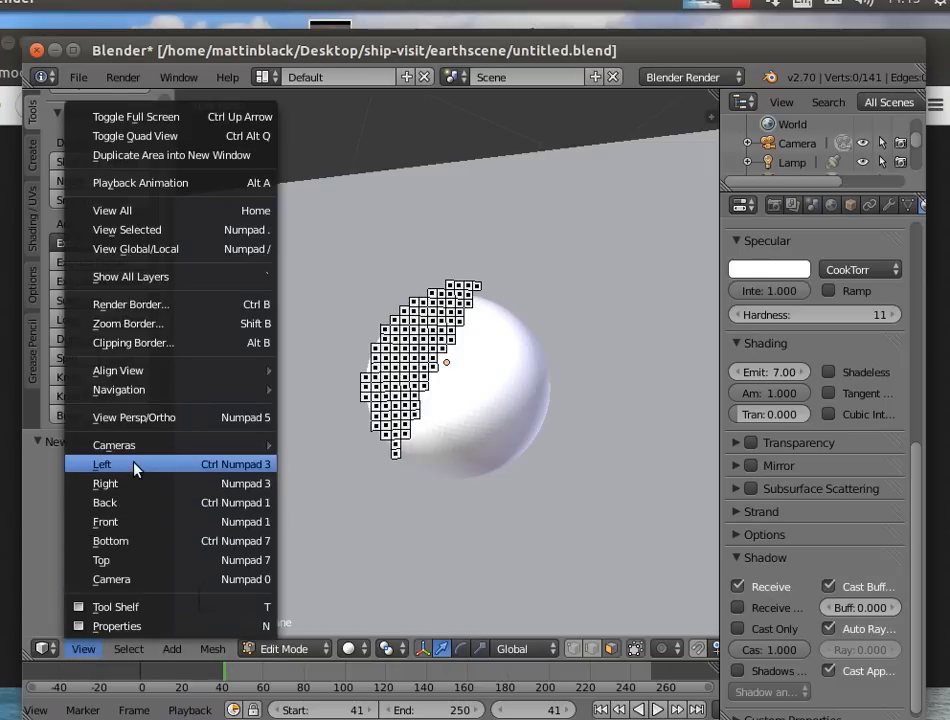
mouse_move(148, 371)
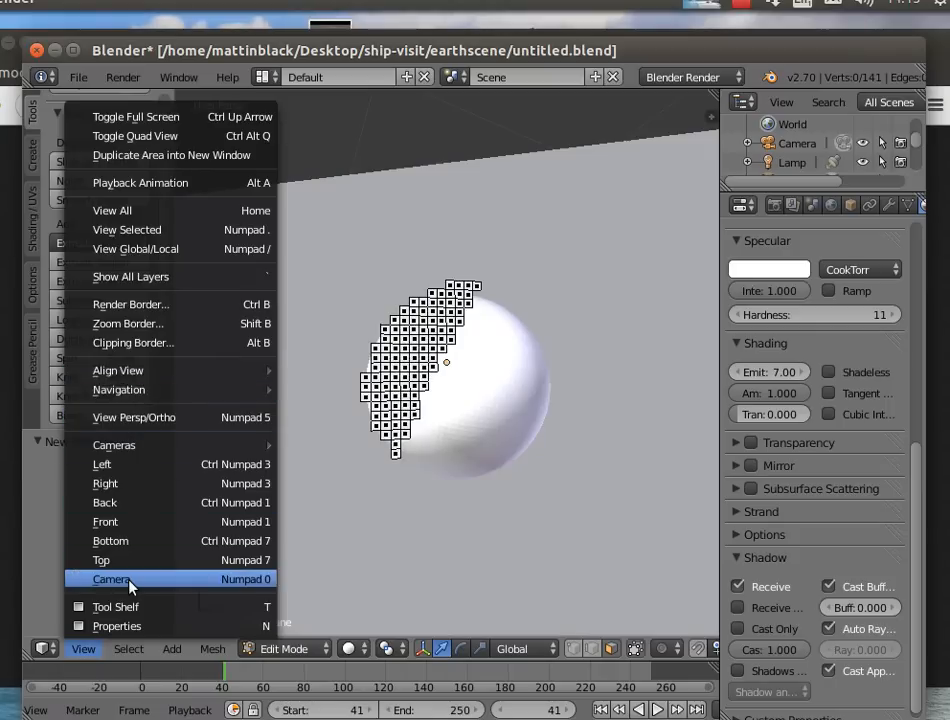
left_click(129, 580)
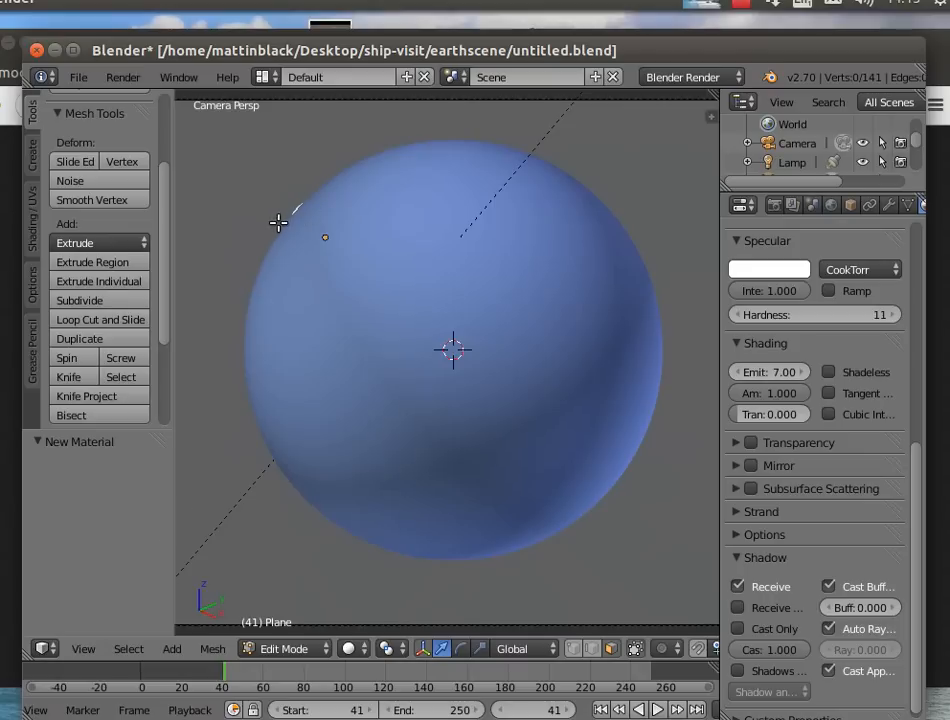
left_click(121, 79)
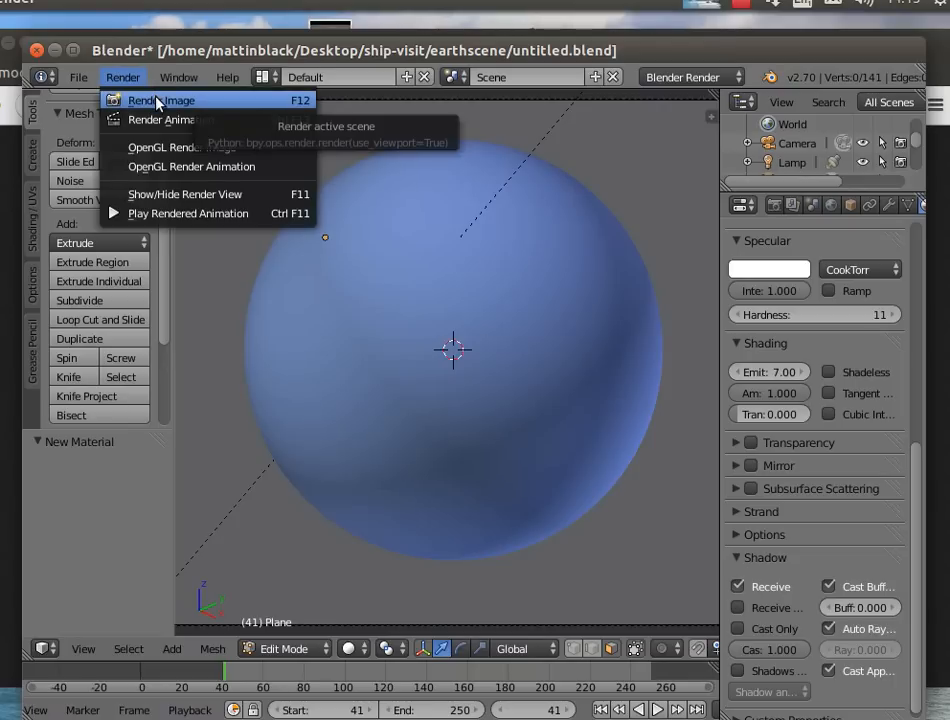
left_click(157, 101)
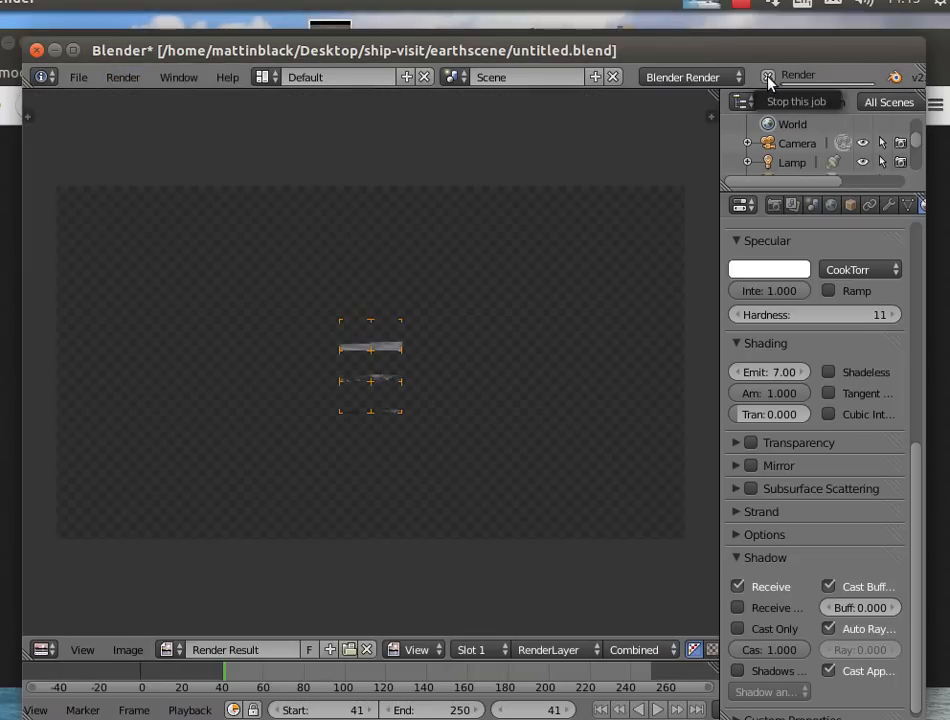
left_click(740, 6)
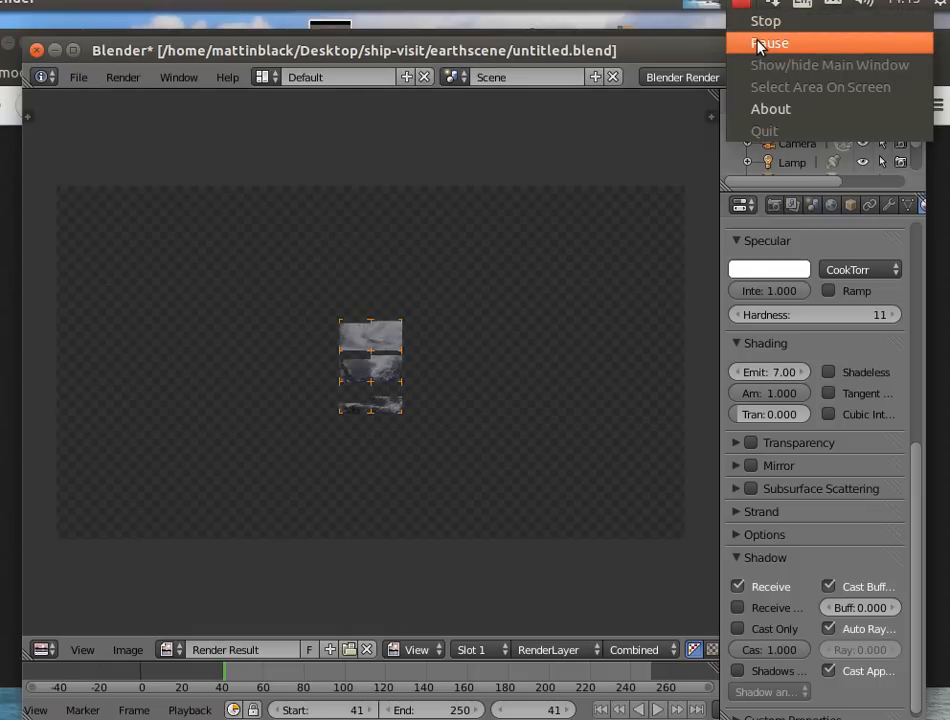
left_click(757, 44)
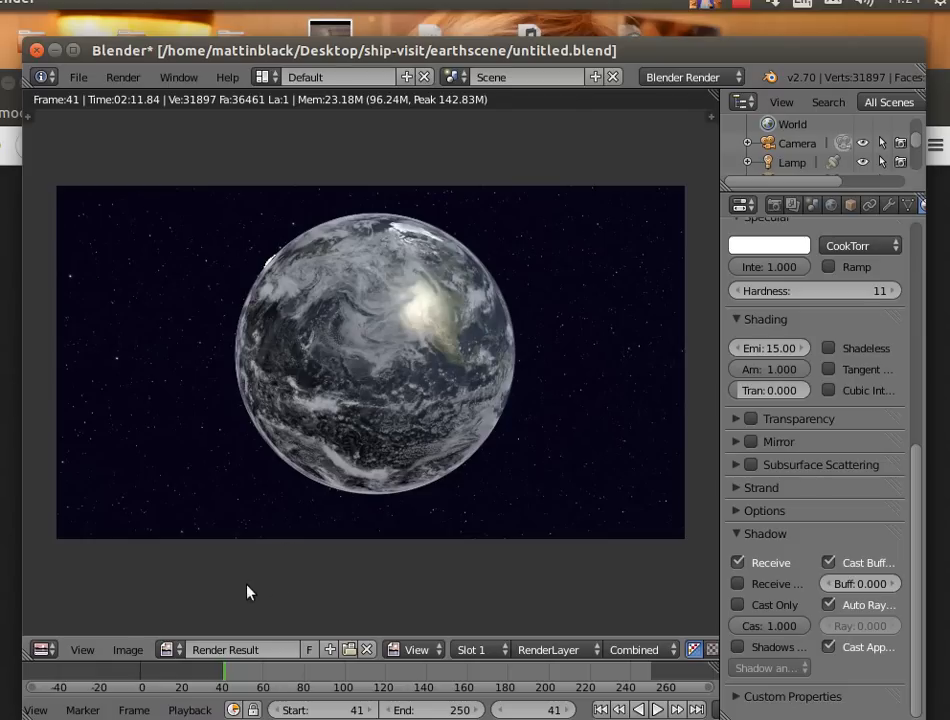
Hide the render view and set the timeline to frame 41 after scrubbing through the animation.
left_click(122, 78)
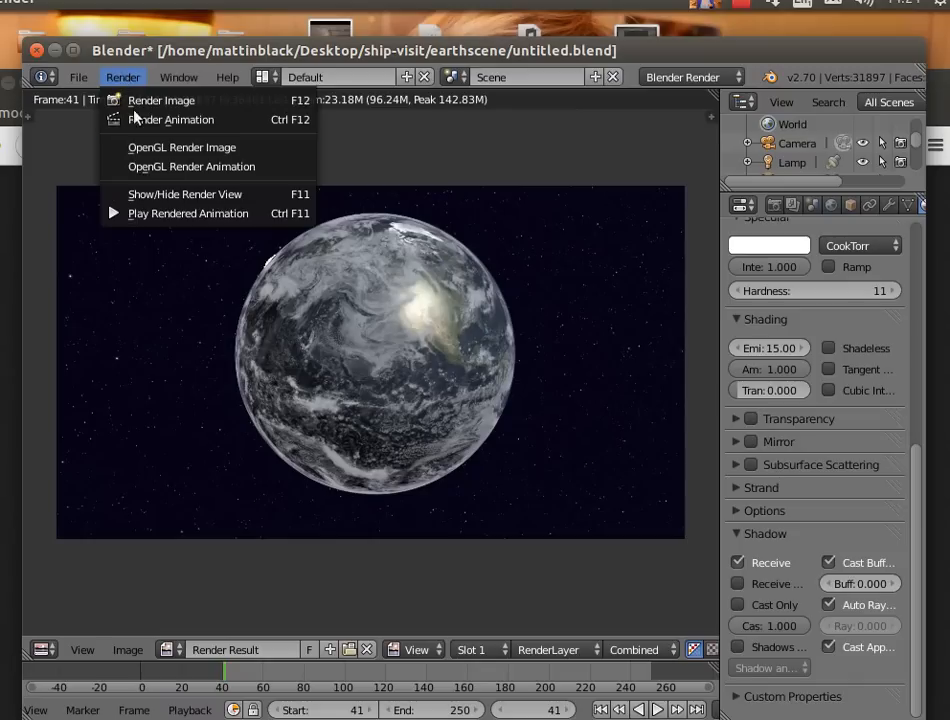
left_click(217, 196)
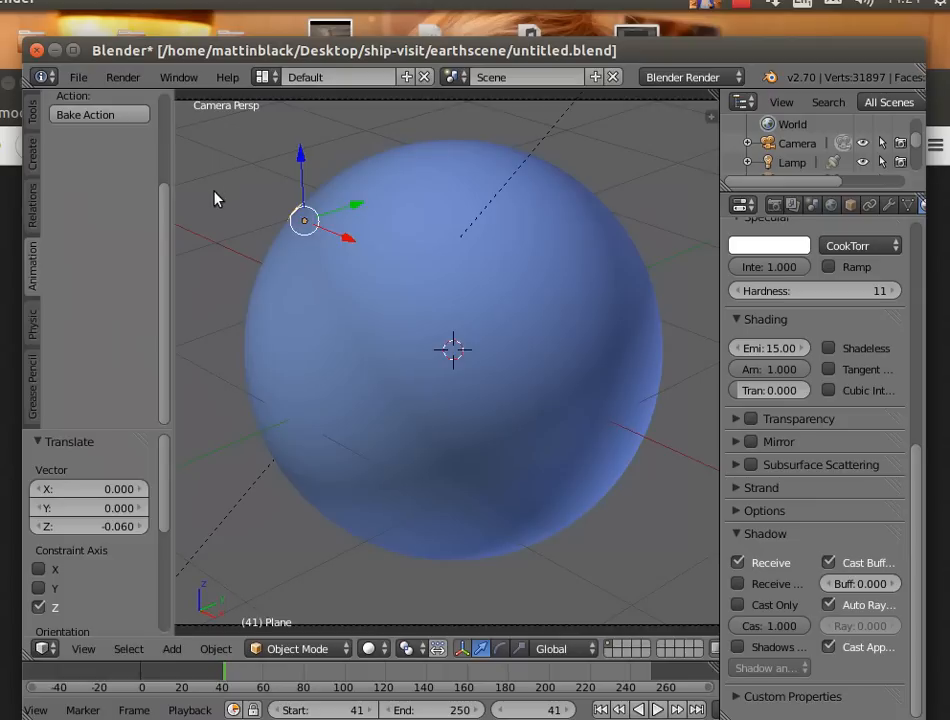
left_click(445, 670)
left_click_drag(445, 674, 226, 686)
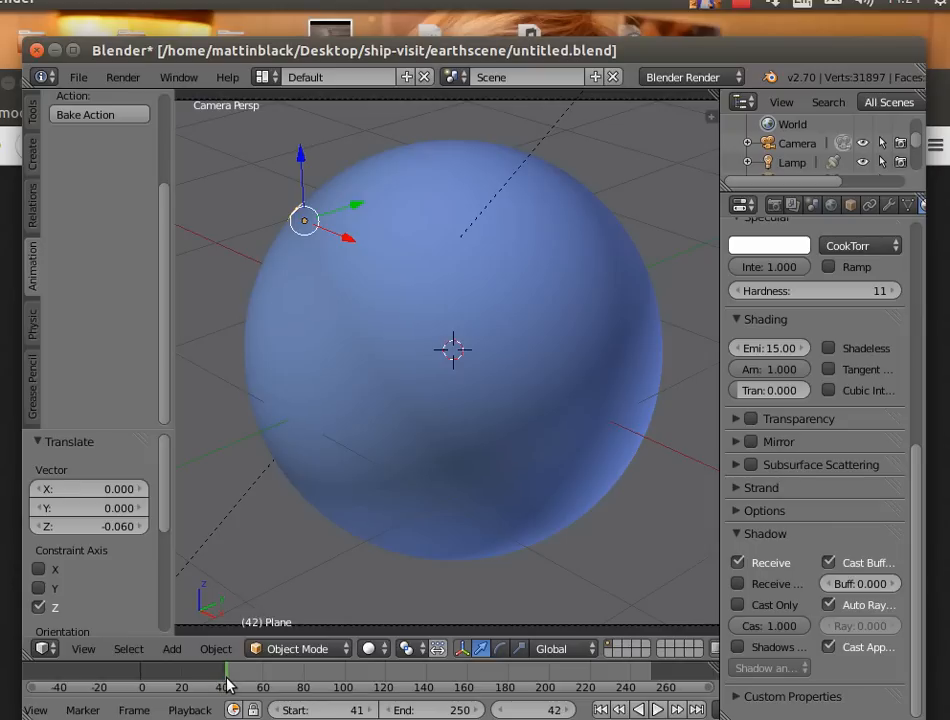
left_click(601, 709)
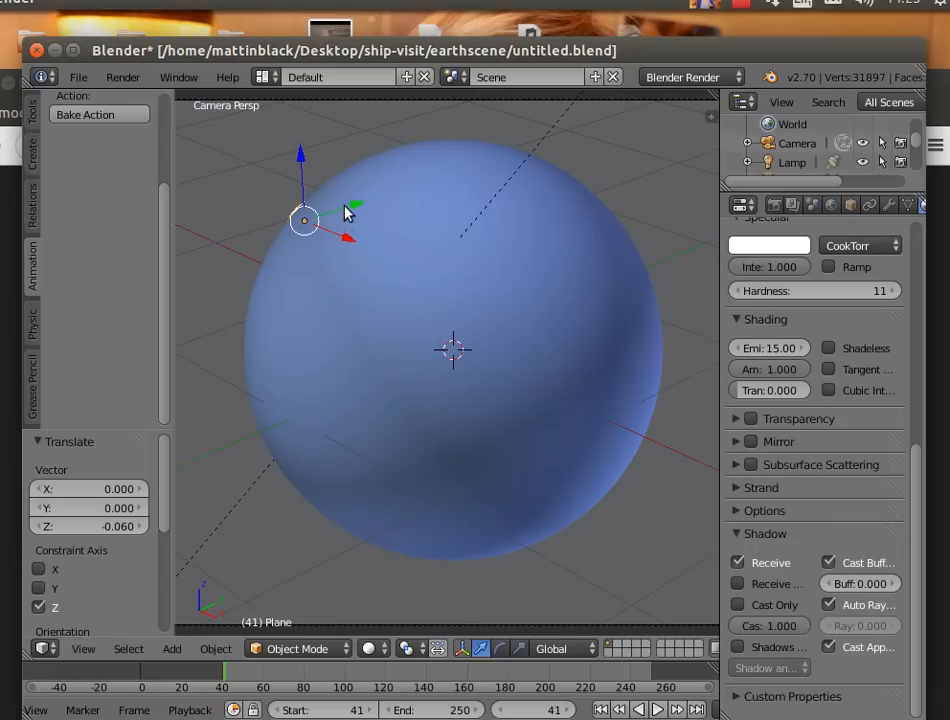
Move the crescent plane slightly along Y and about -0.023 along Z, and insert a Location keyframe at frame 41.
left_click_drag(354, 207, 306, 164)
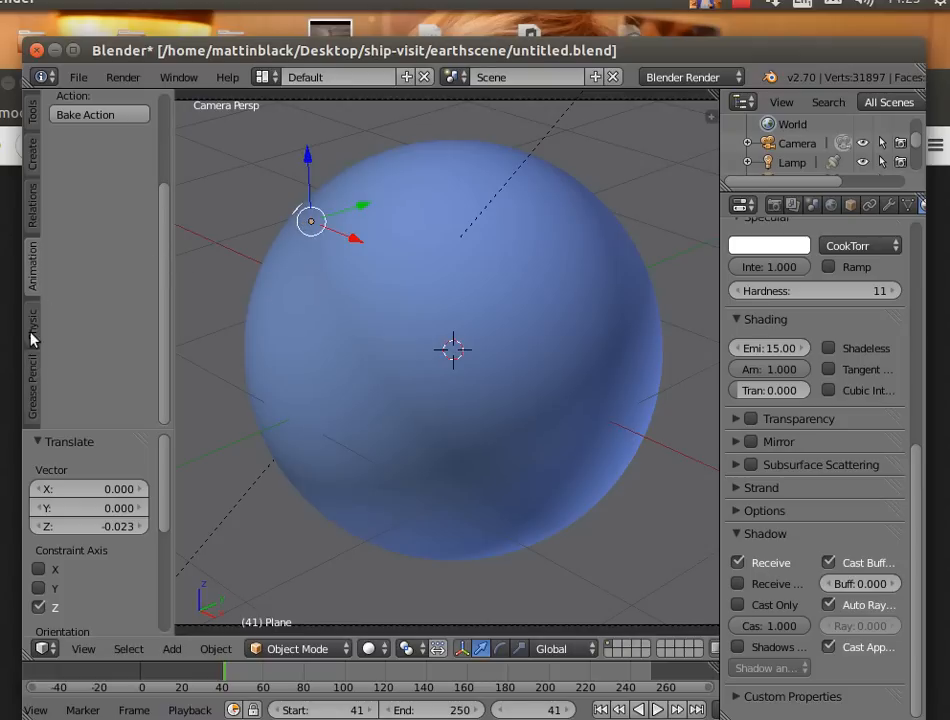
scroll(25, 205, "up", 5)
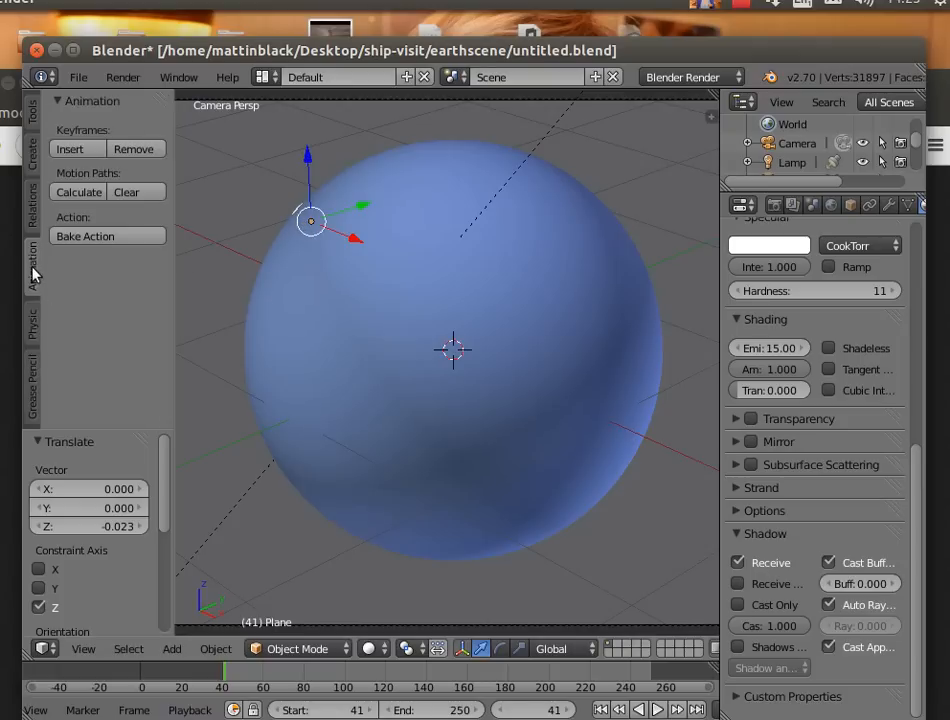
left_click(62, 152)
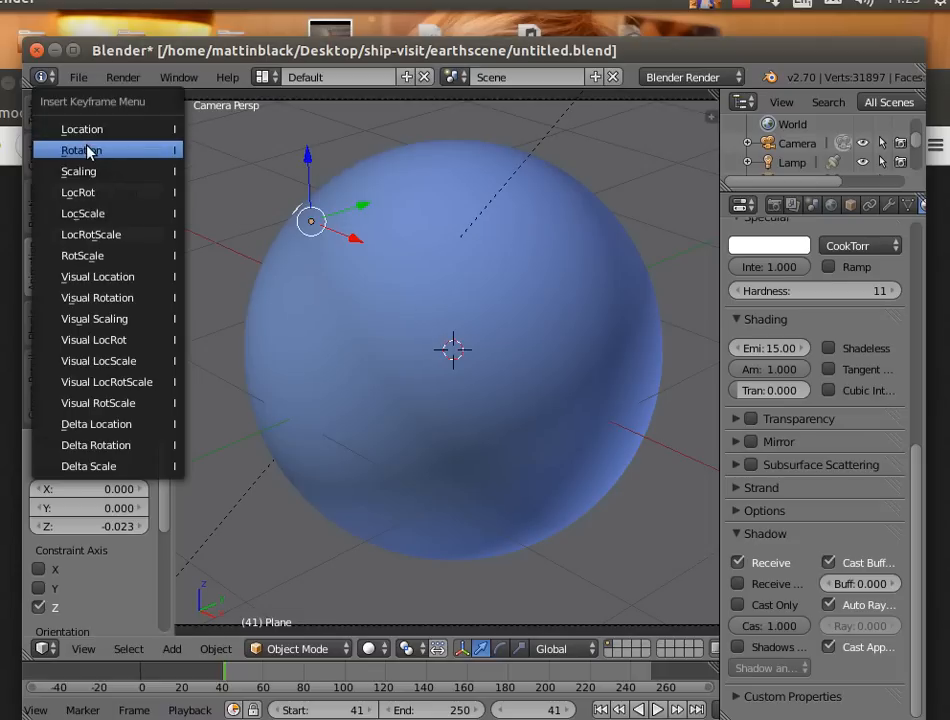
left_click(82, 131)
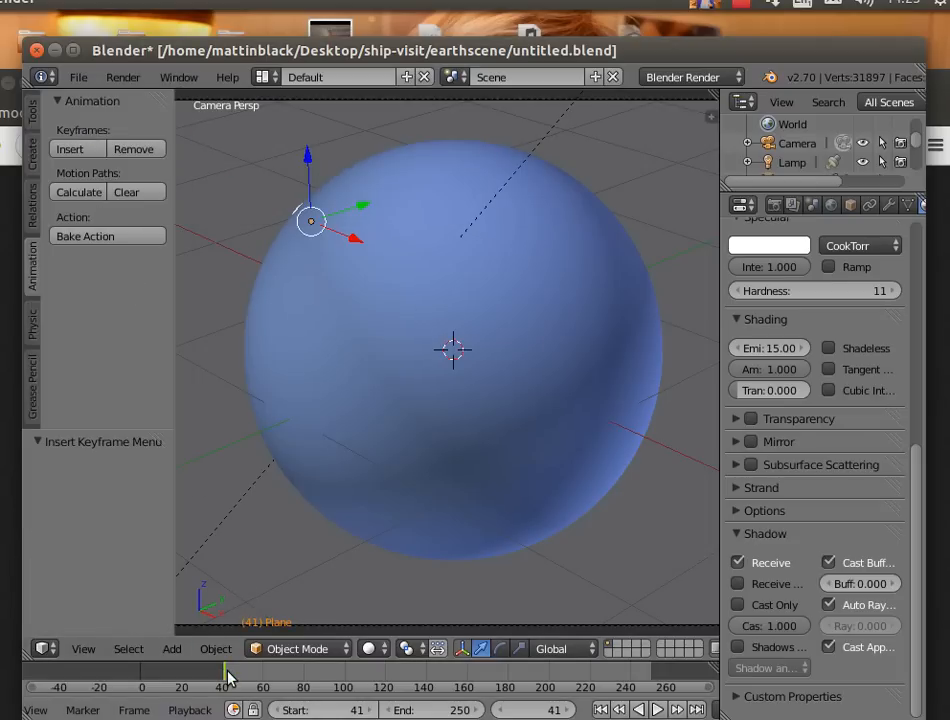
Scrub ahead to frame 51 to check the crescent against the moon, and set the animation start frame to 1.
left_click_drag(228, 678, 260, 681)
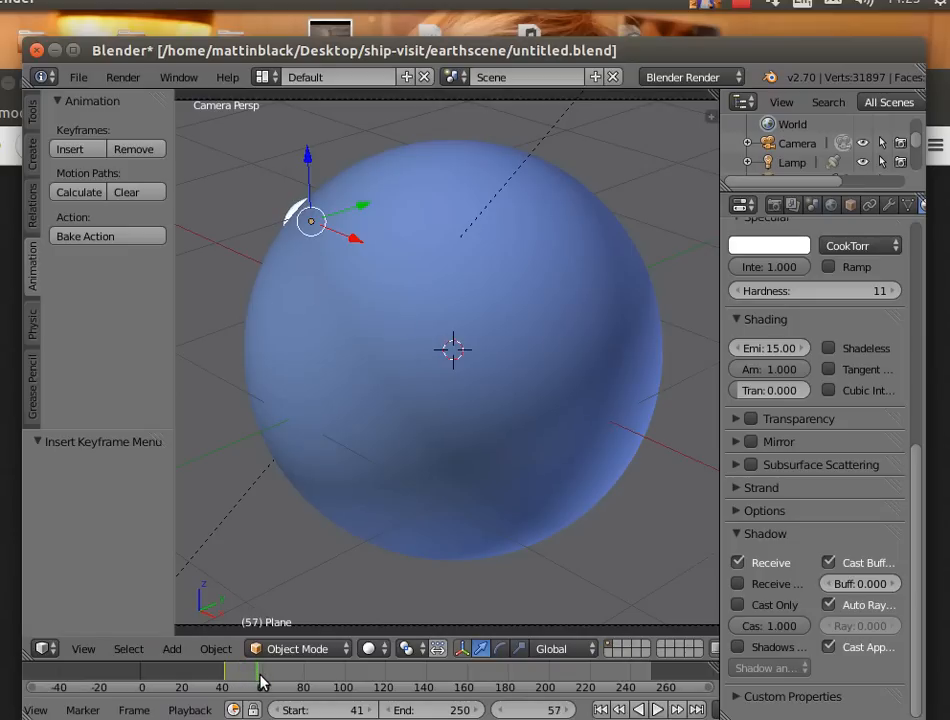
left_click(260, 681)
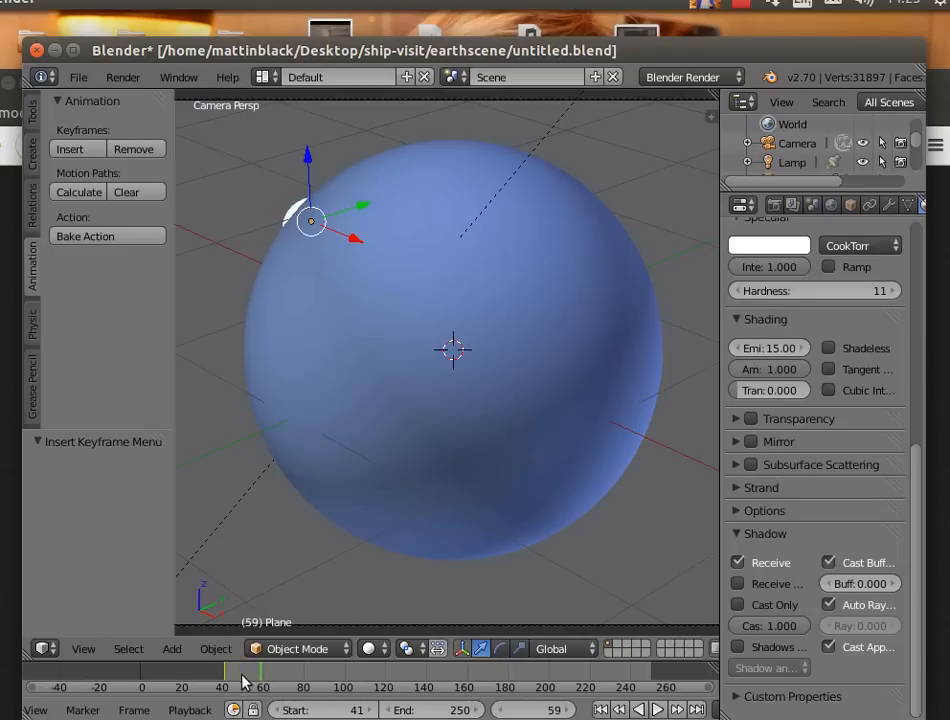
left_click(245, 680)
left_click(331, 712)
type("1")
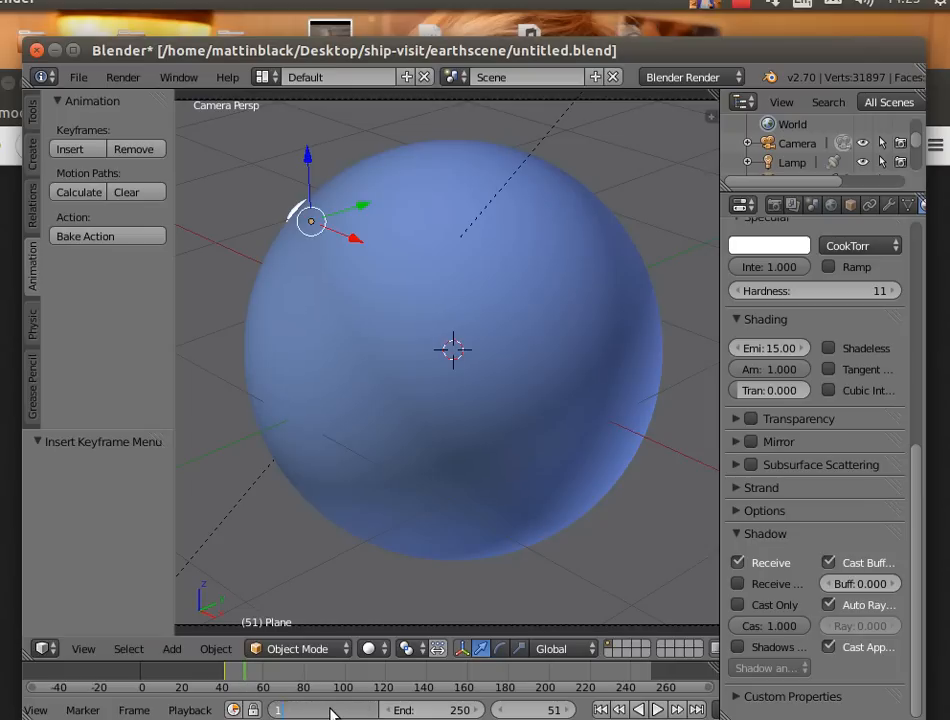
key("Return")
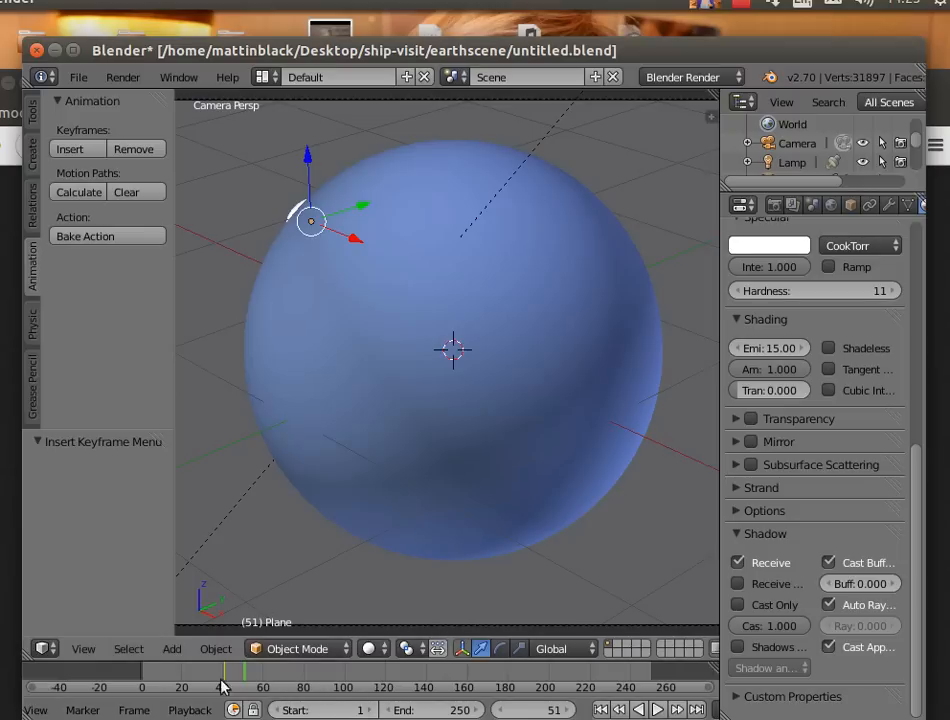
Go to frame 60 and change the crescent material's diffuse colour to red so it stands out from the moon.
left_click_drag(229, 681, 264, 679)
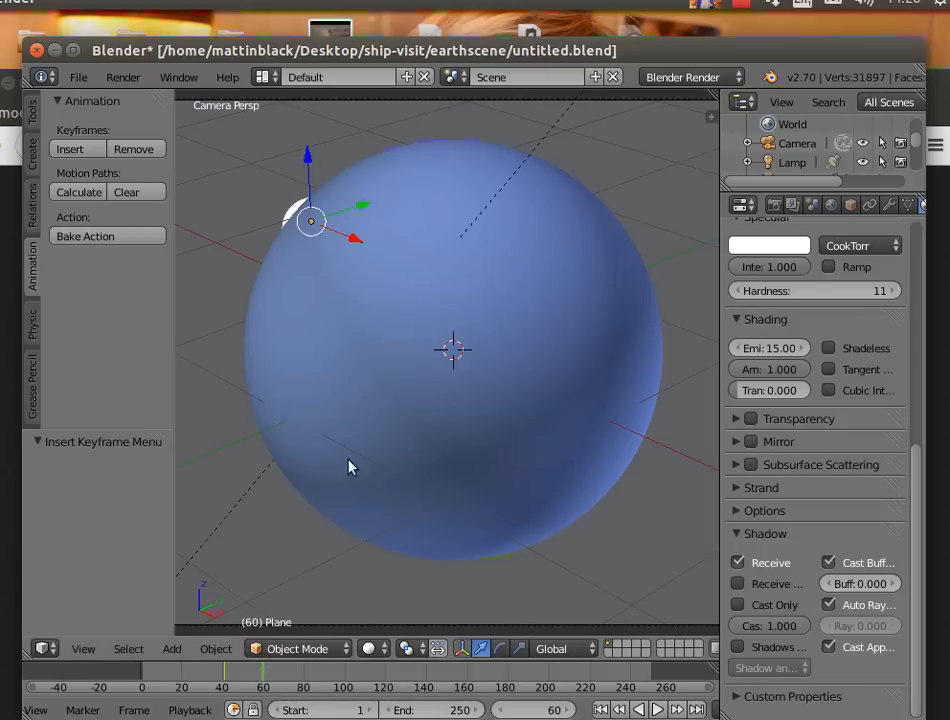
left_click_drag(365, 212, 362, 212)
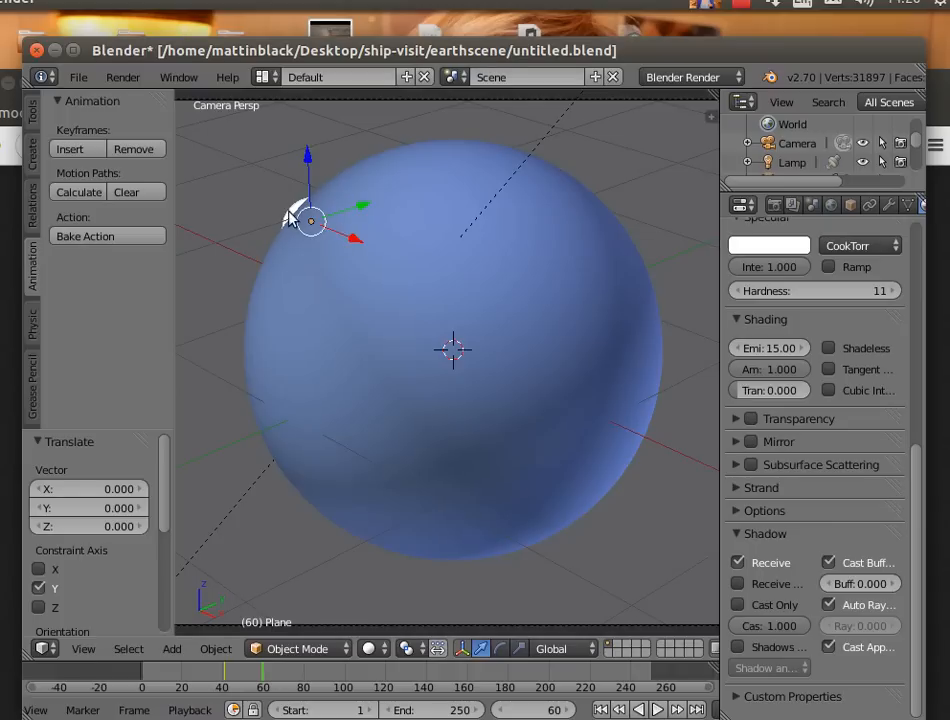
left_click_drag(920, 470, 920, 225)
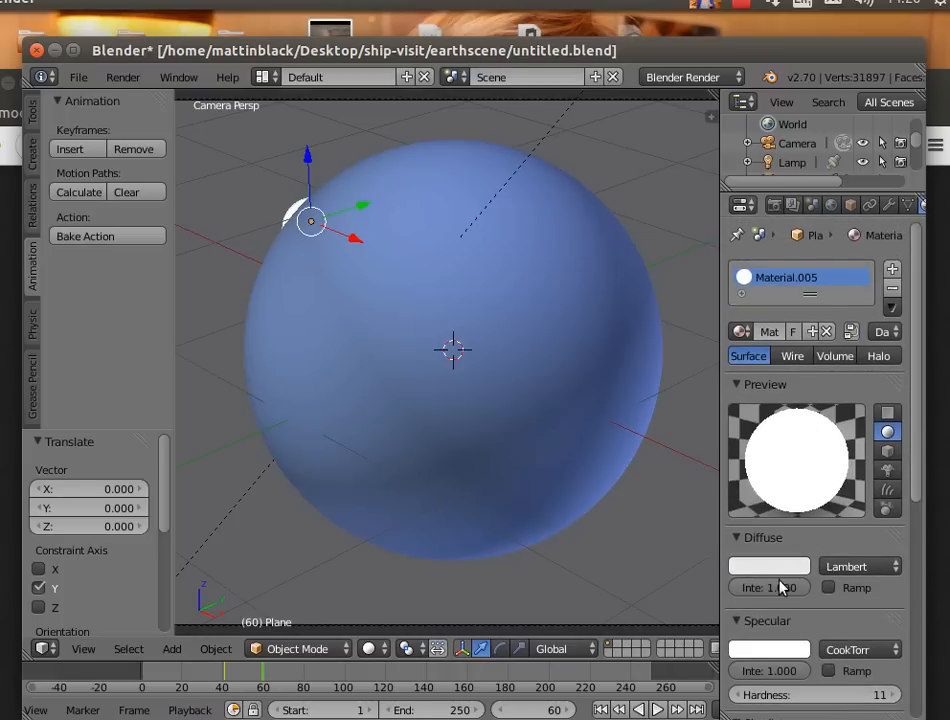
left_click(779, 577)
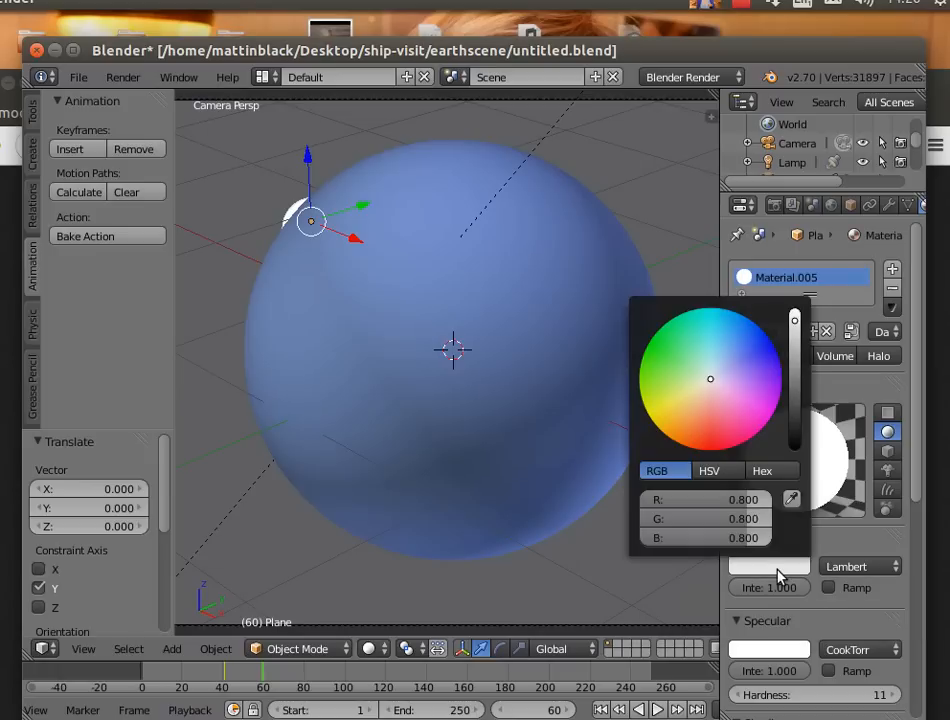
left_click_drag(717, 394, 713, 451)
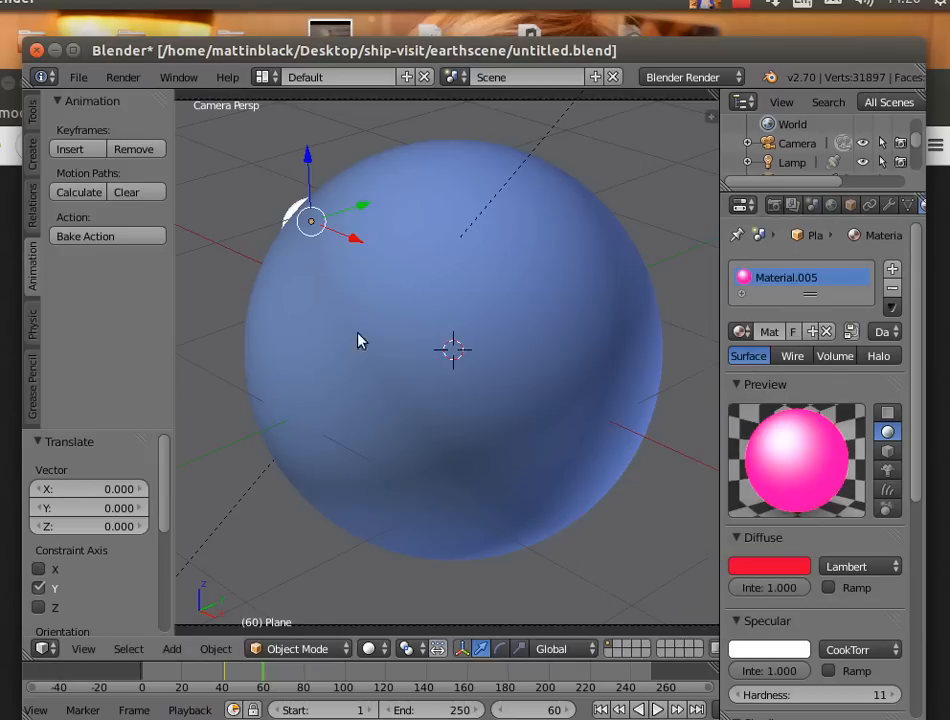
Shift the crescent over the moon's edge, about -0.1 along Y and 0.061 along Z, and insert a Location keyframe at frame 60.
left_click(360, 211)
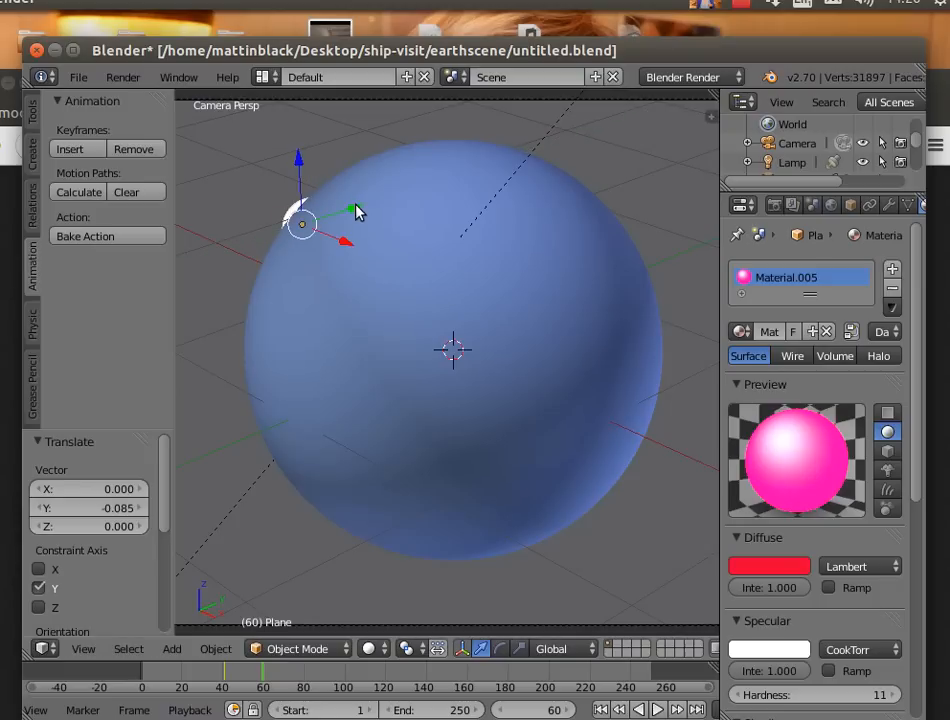
left_click(298, 163)
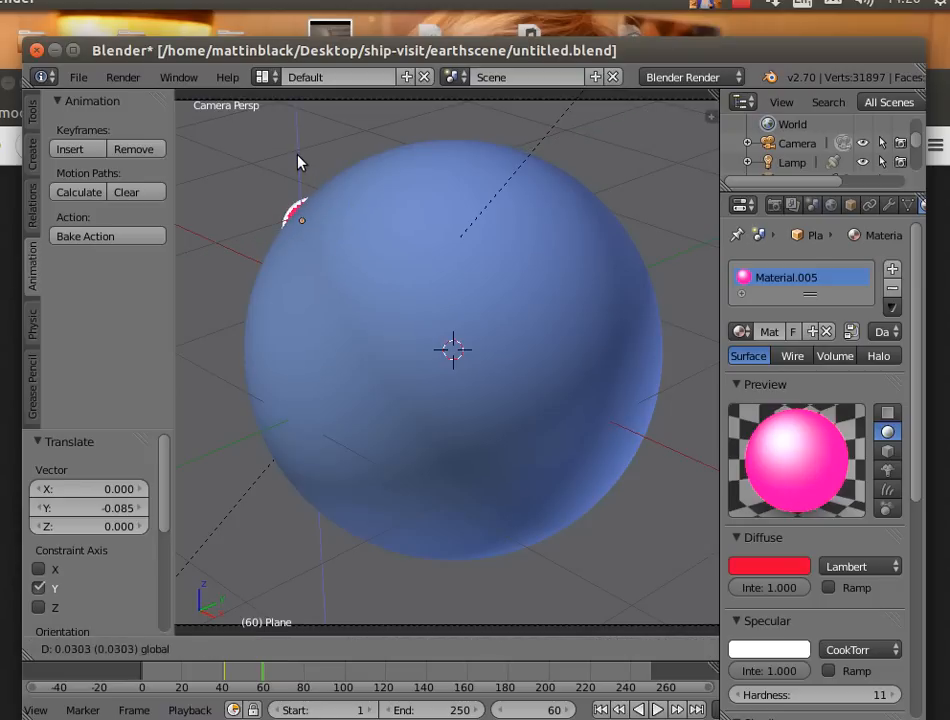
left_click(302, 159)
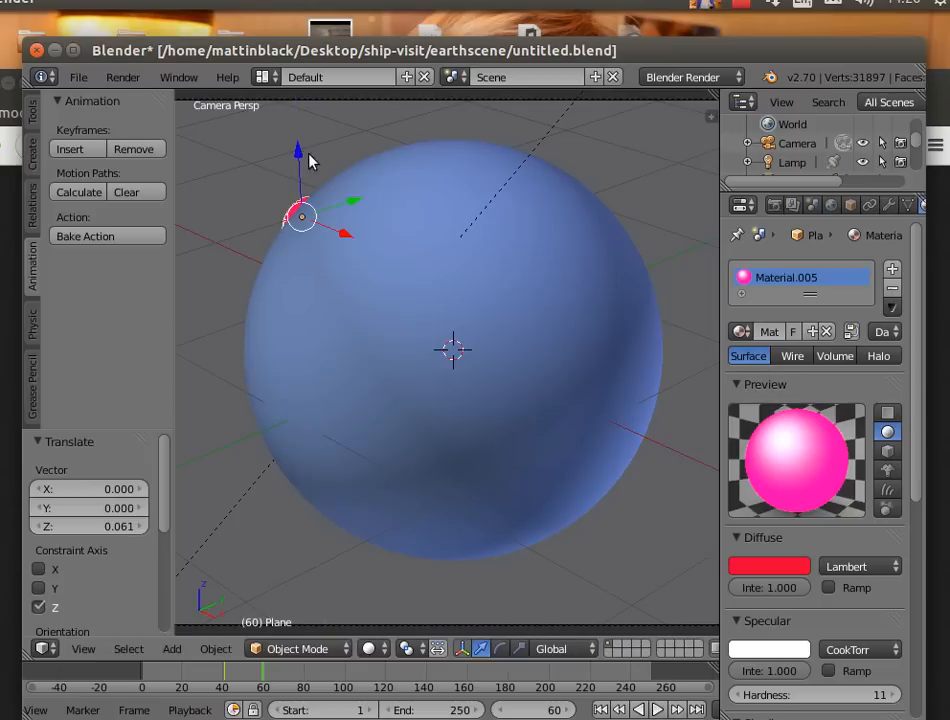
left_click(357, 196)
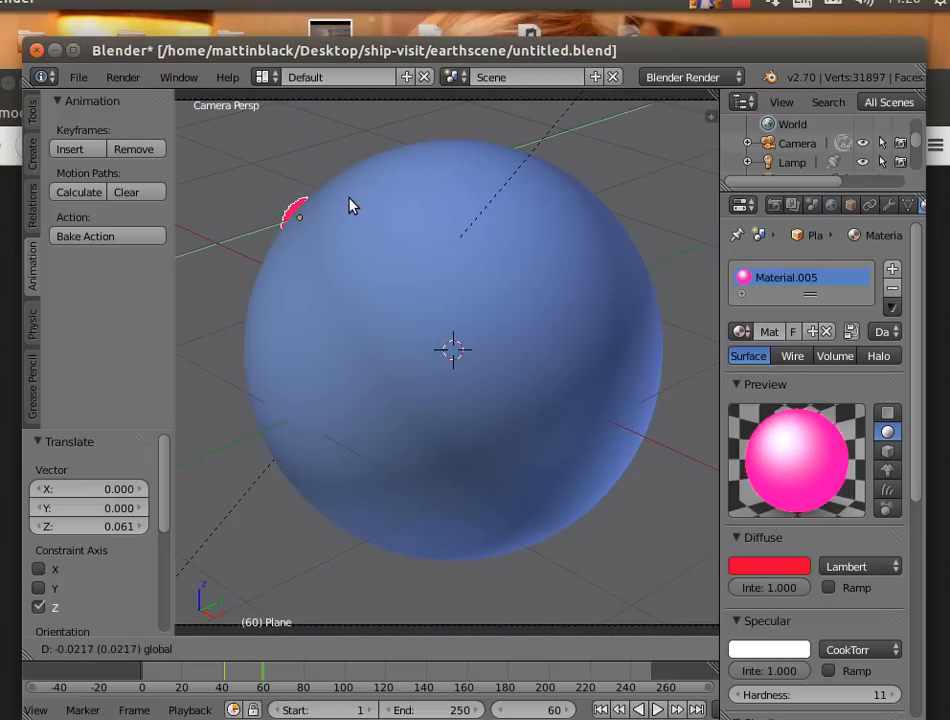
left_click(350, 206)
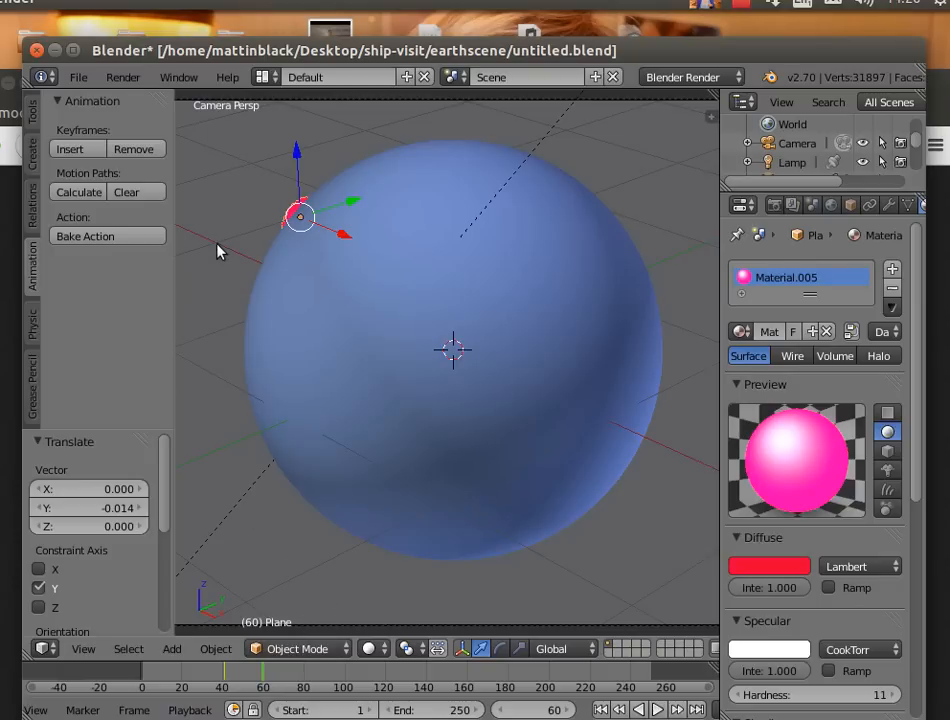
left_click(80, 149)
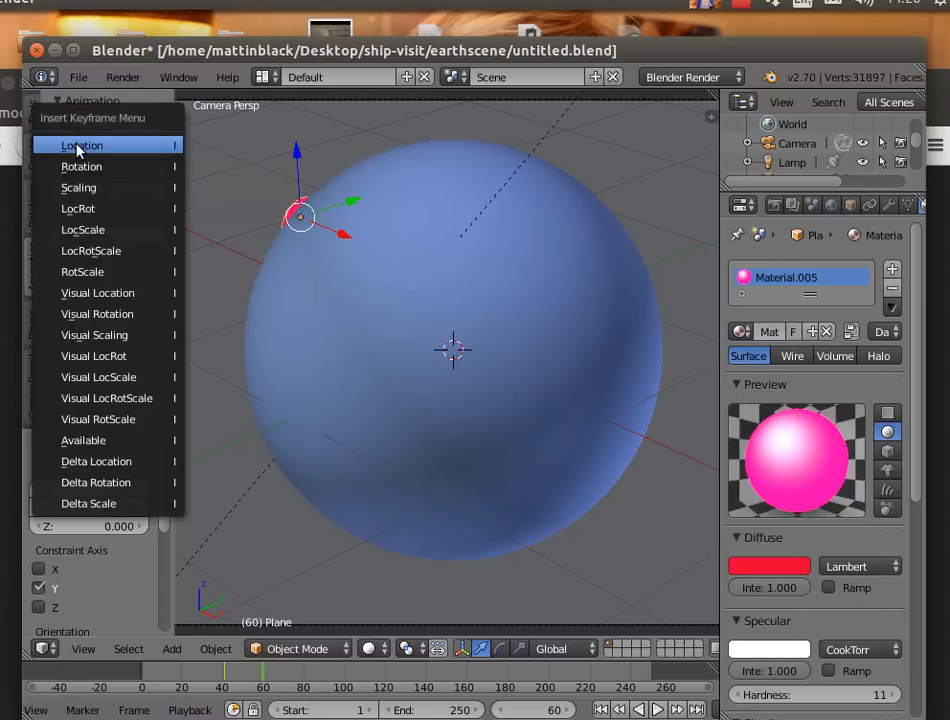
left_click(78, 148)
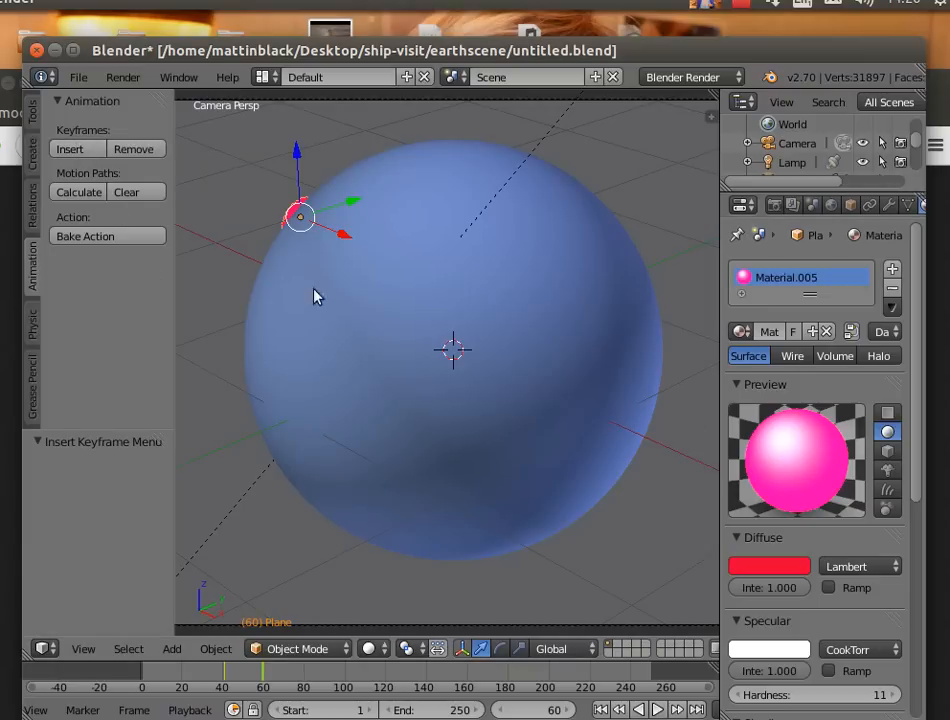
Set the crescent plane's Location keyframes to Linear interpolation in the Graph Editor and return to the 3D view.
left_click(41, 650)
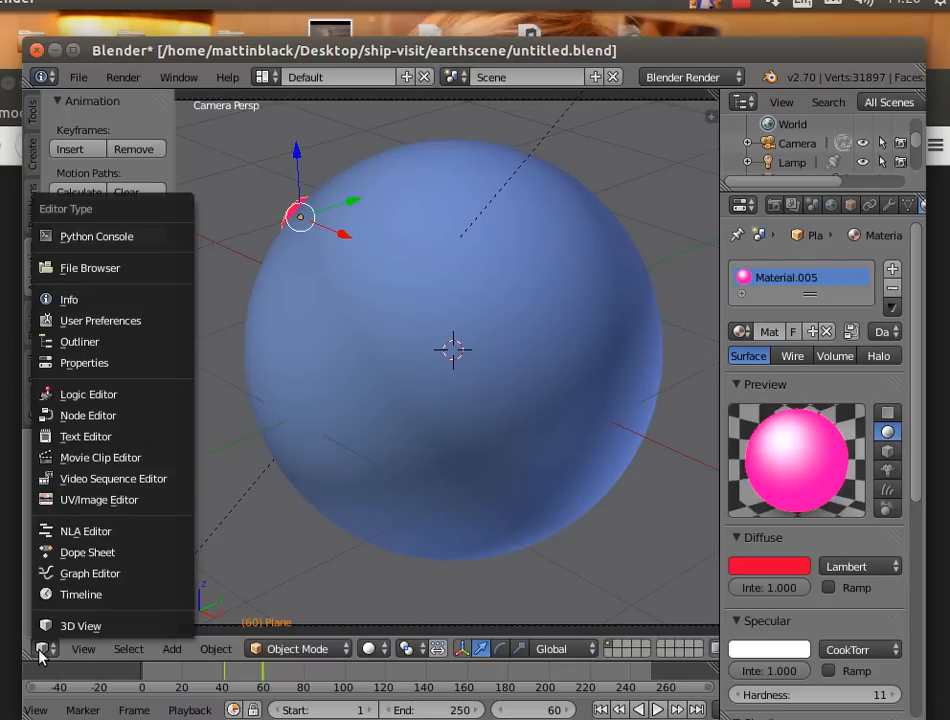
left_click(90, 576)
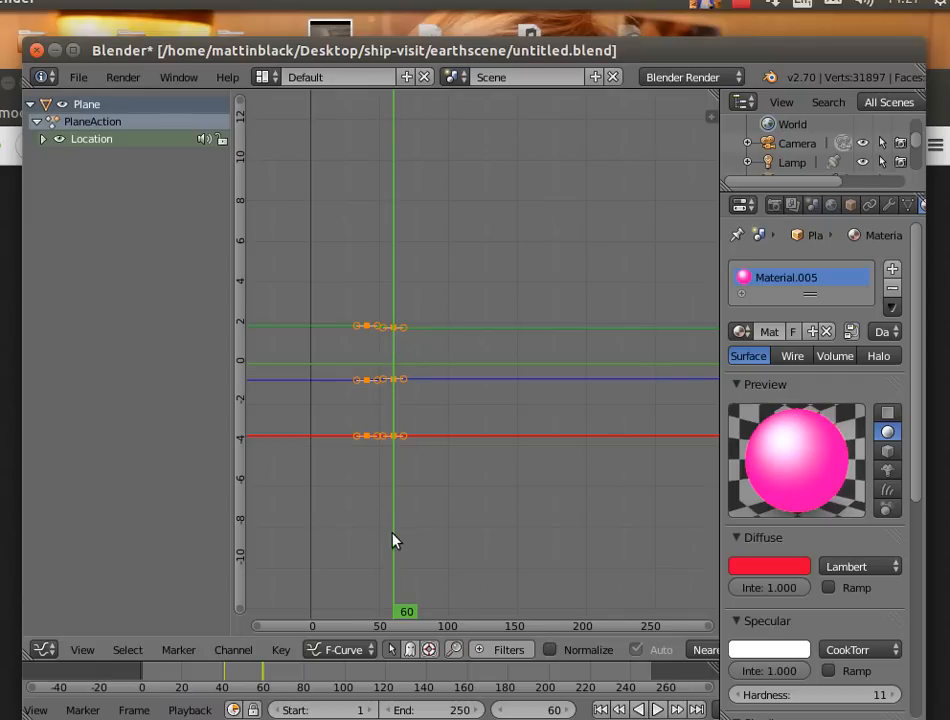
left_click(281, 651)
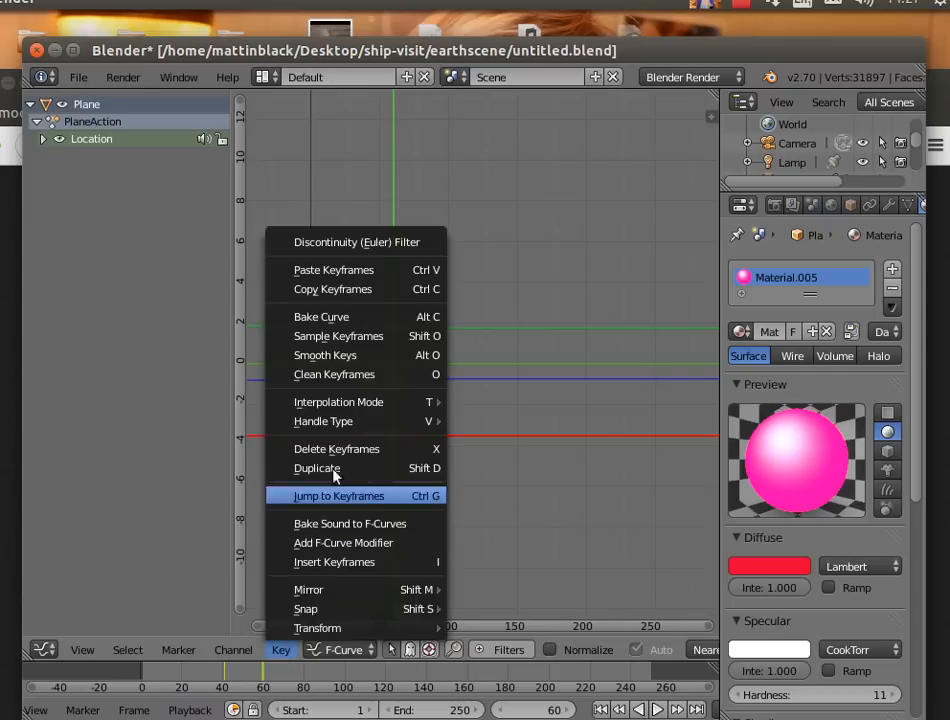
mouse_move(425, 403)
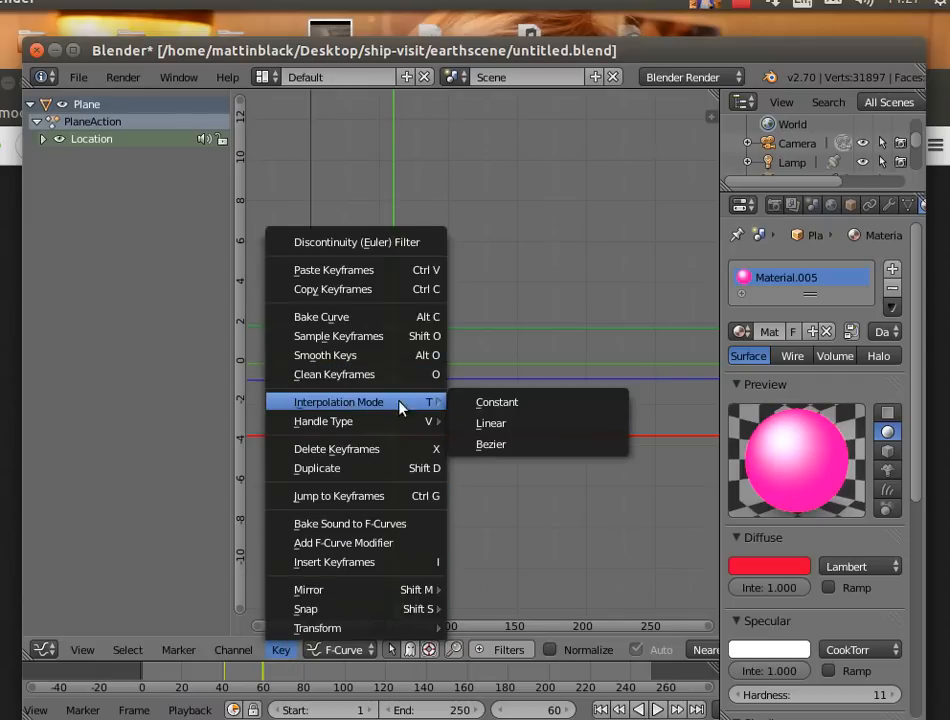
left_click(500, 425)
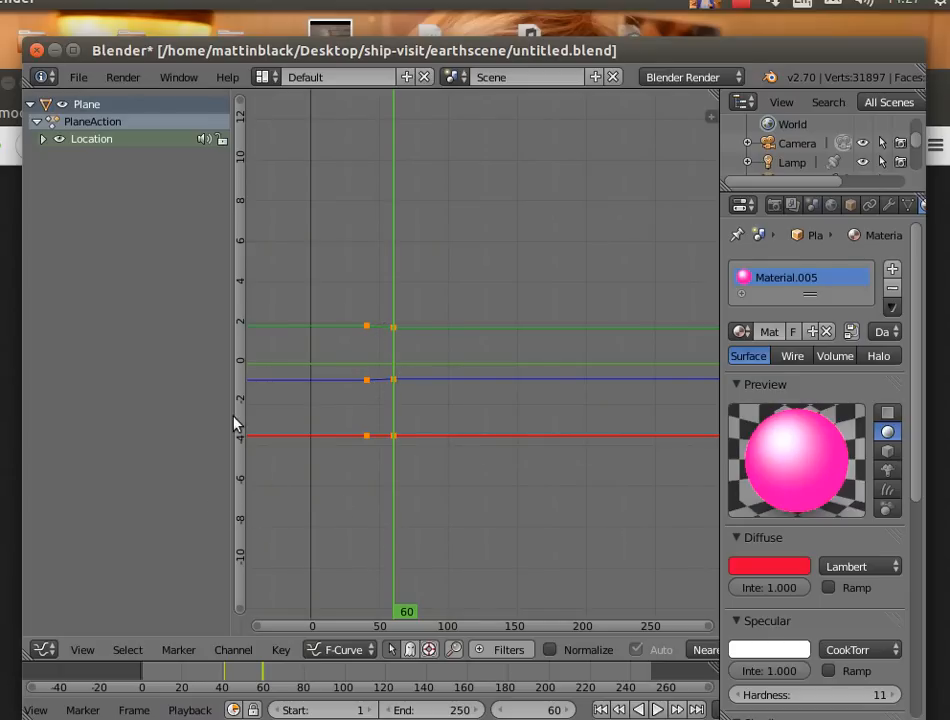
left_click(44, 649)
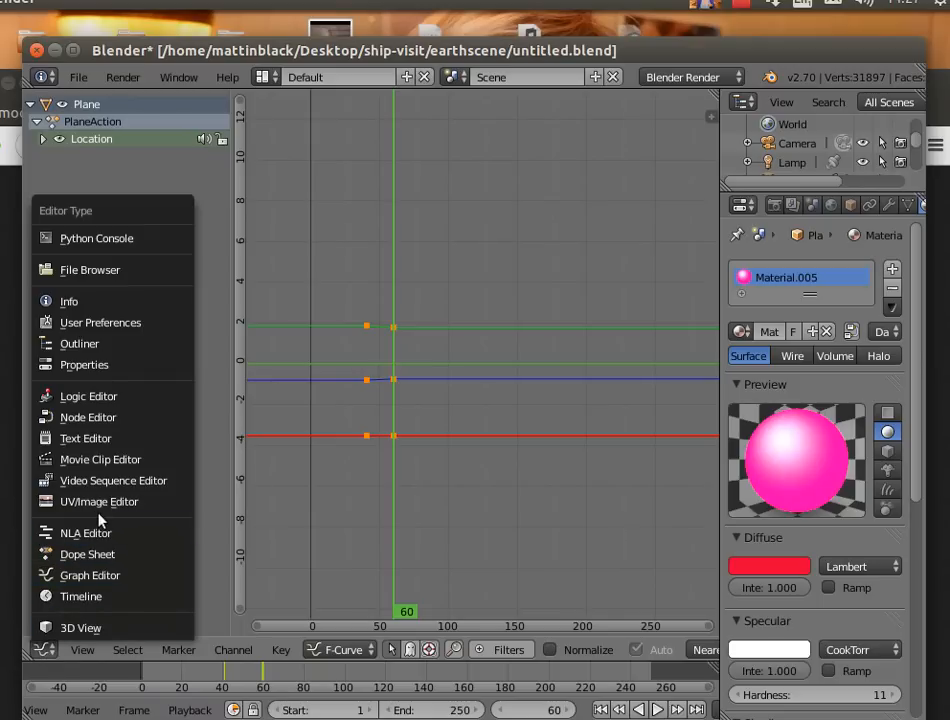
left_click(86, 627)
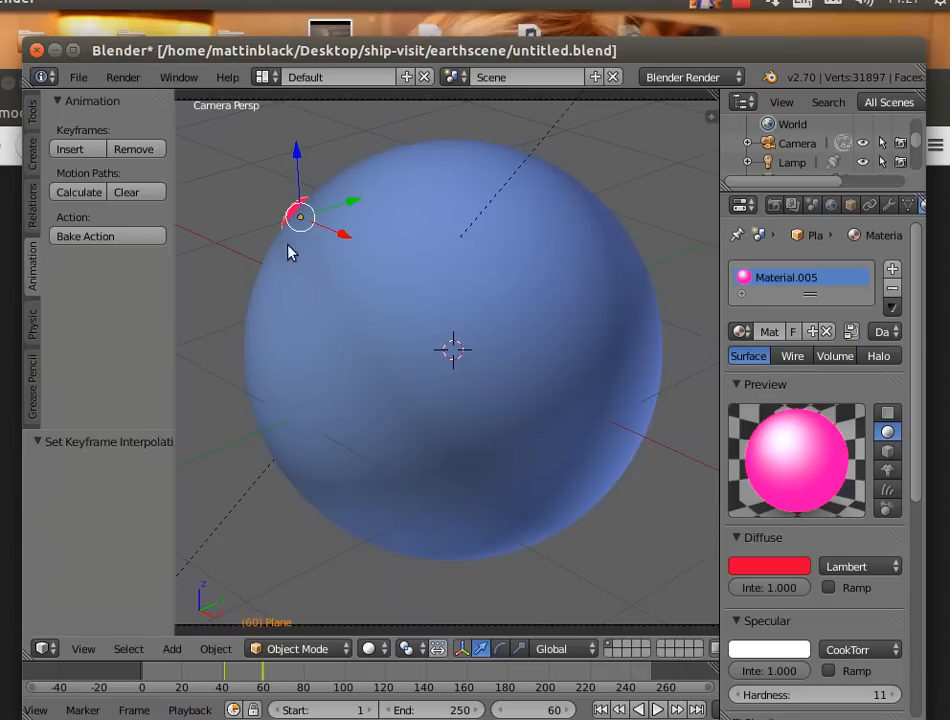
Select the moon, set its Rotation keyframes to Linear interpolation in the Graph Editor, and return to the 3D view.
scroll(803, 143, "down", 4)
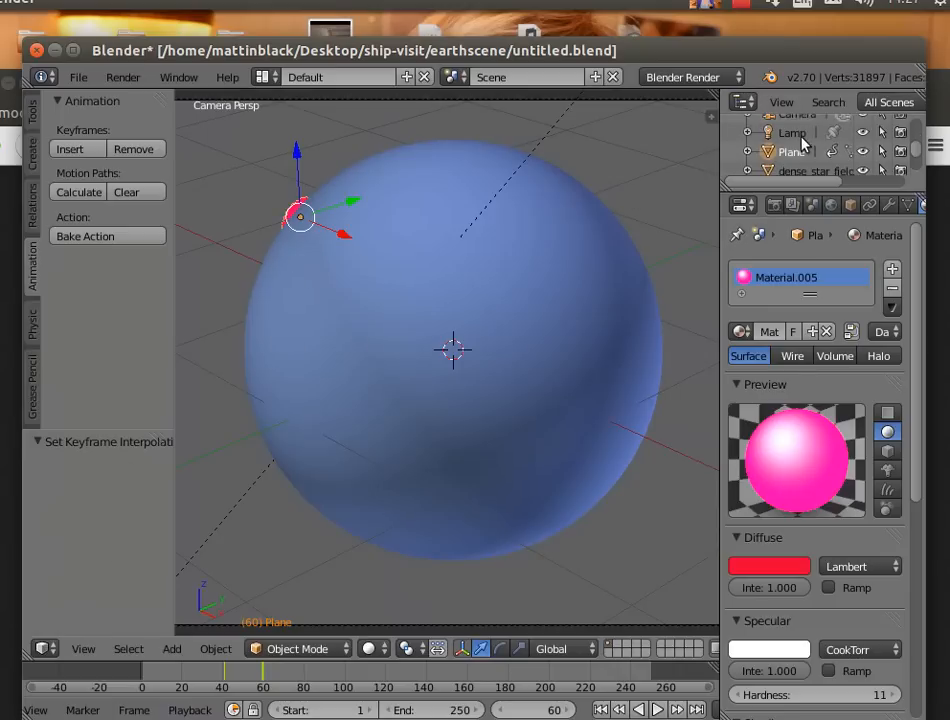
left_click(793, 165)
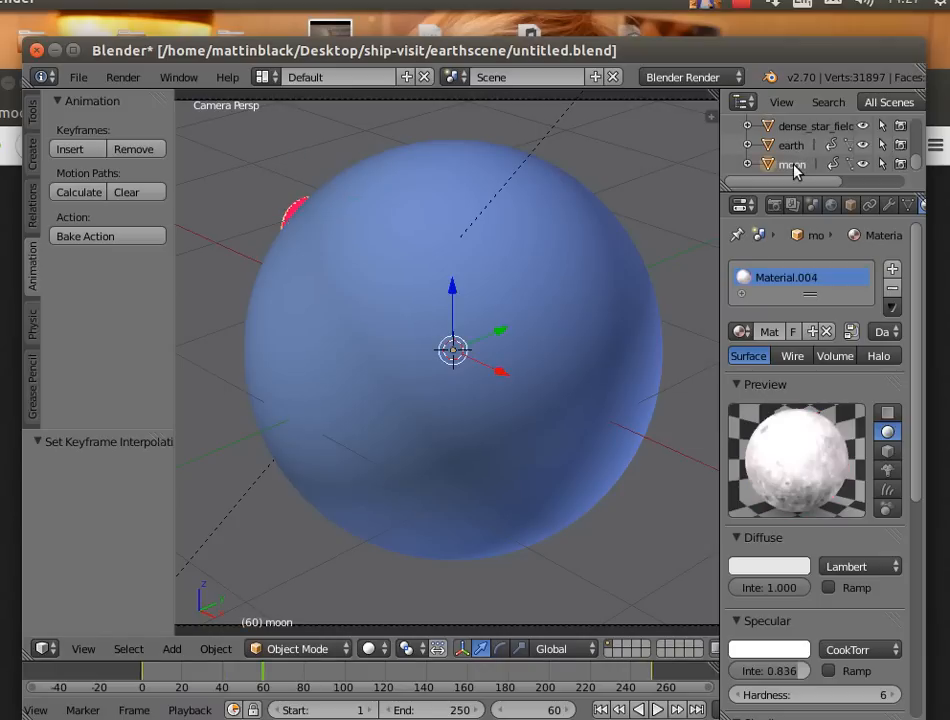
left_click(45, 649)
left_click(95, 574)
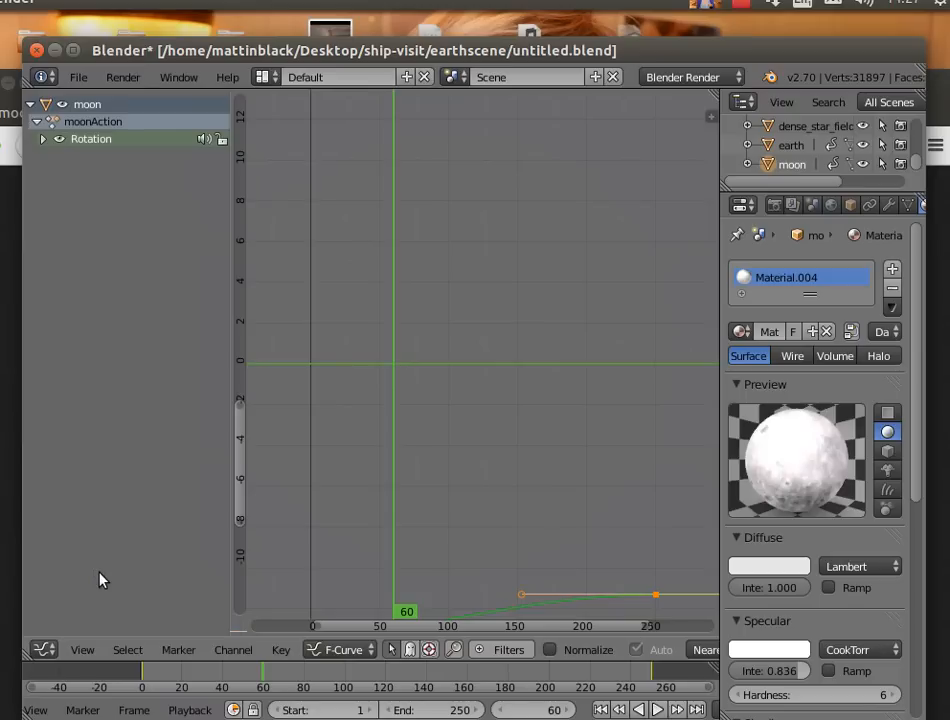
scroll(475, 496, "down", 2)
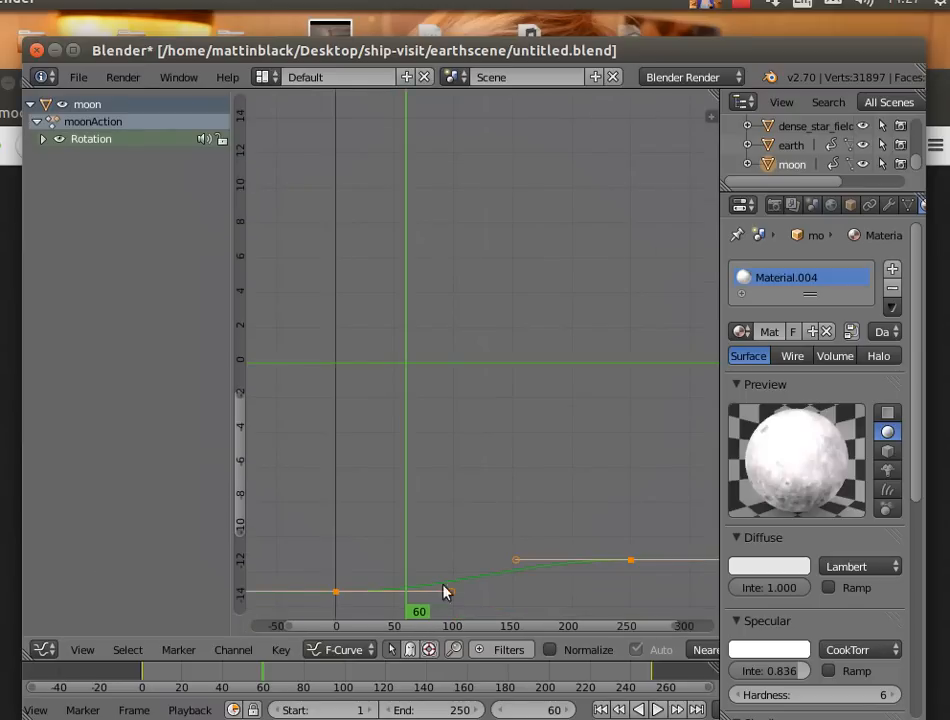
left_click(279, 650)
mouse_move(371, 400)
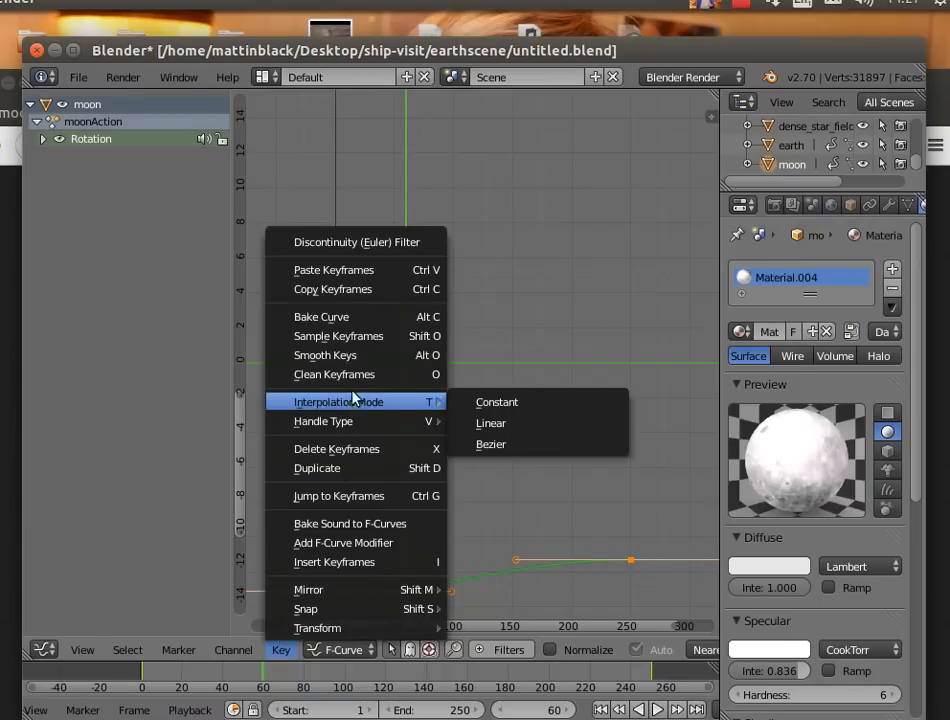
left_click(489, 424)
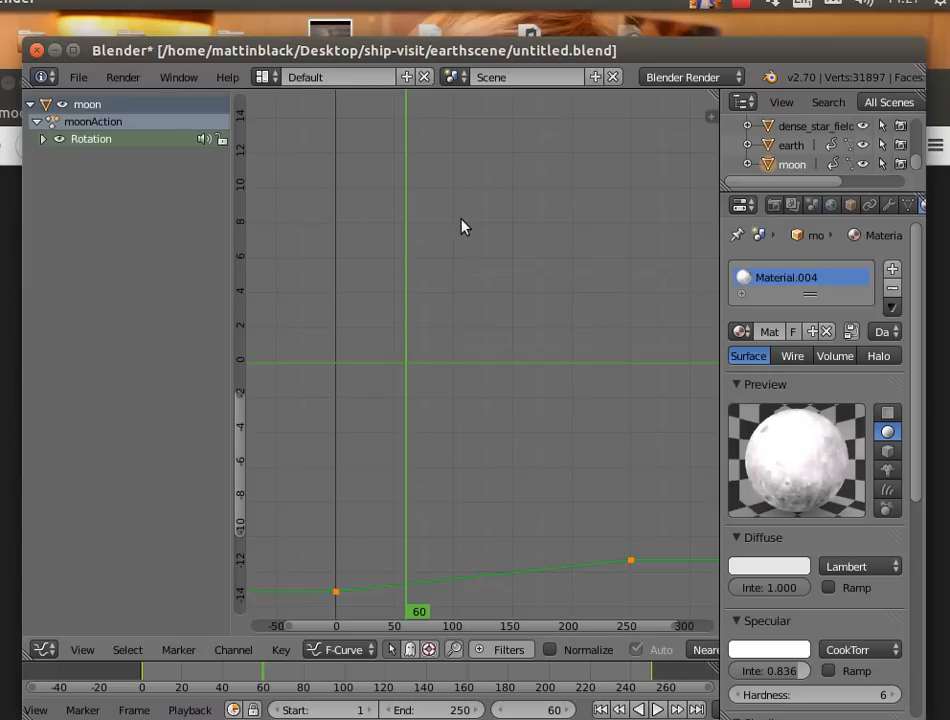
left_click(44, 648)
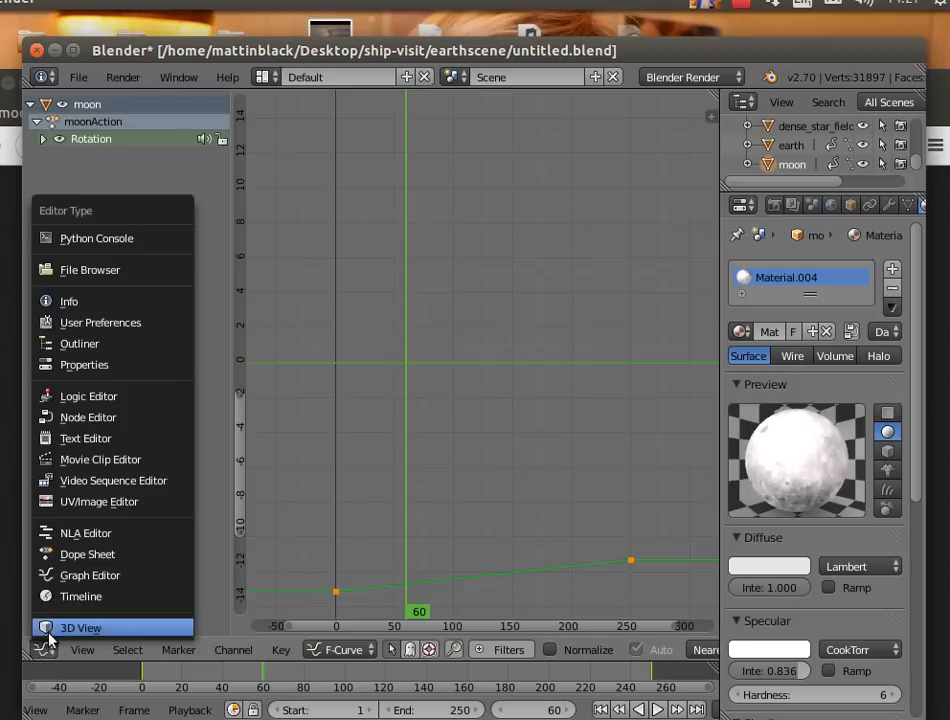
left_click(55, 628)
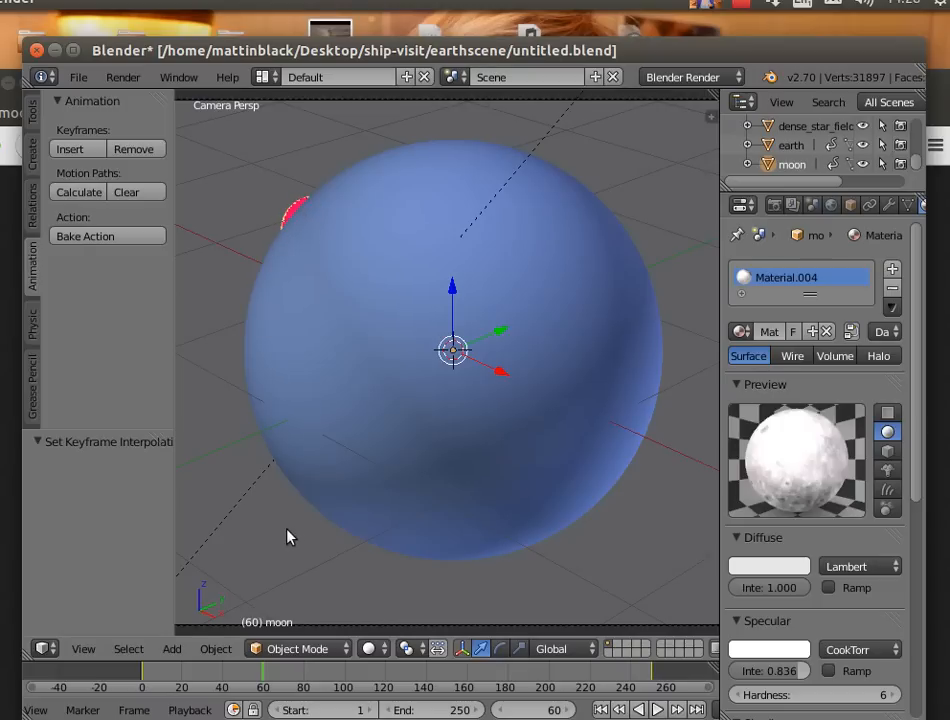
Select the crescent plane and change its material's diffuse colour to a full-brightness, nearly pure white.
right_click(292, 218)
right_click(293, 217)
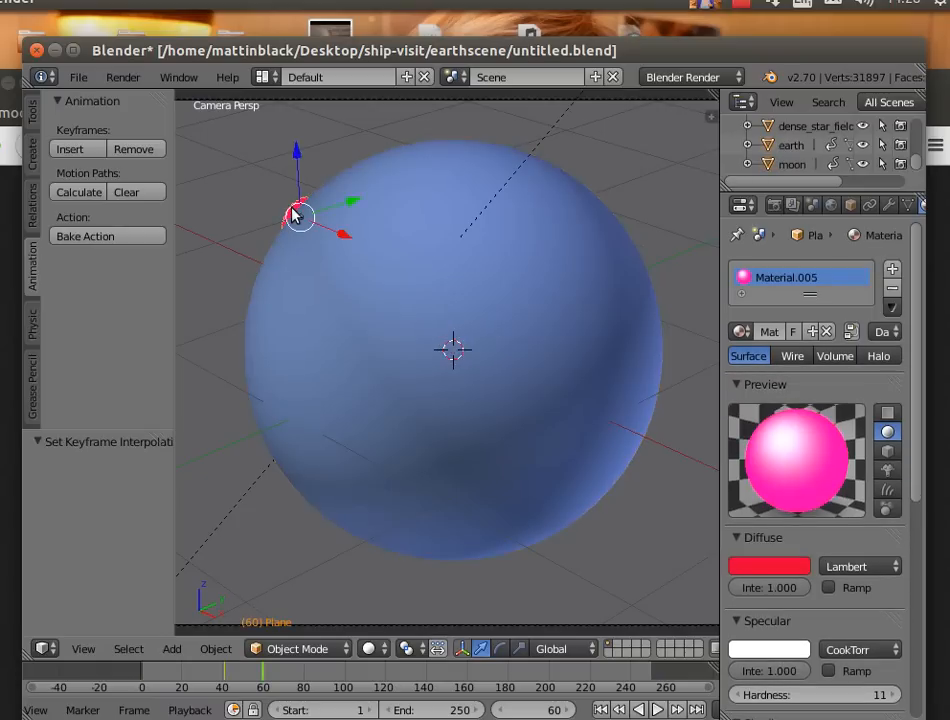
left_click(772, 567)
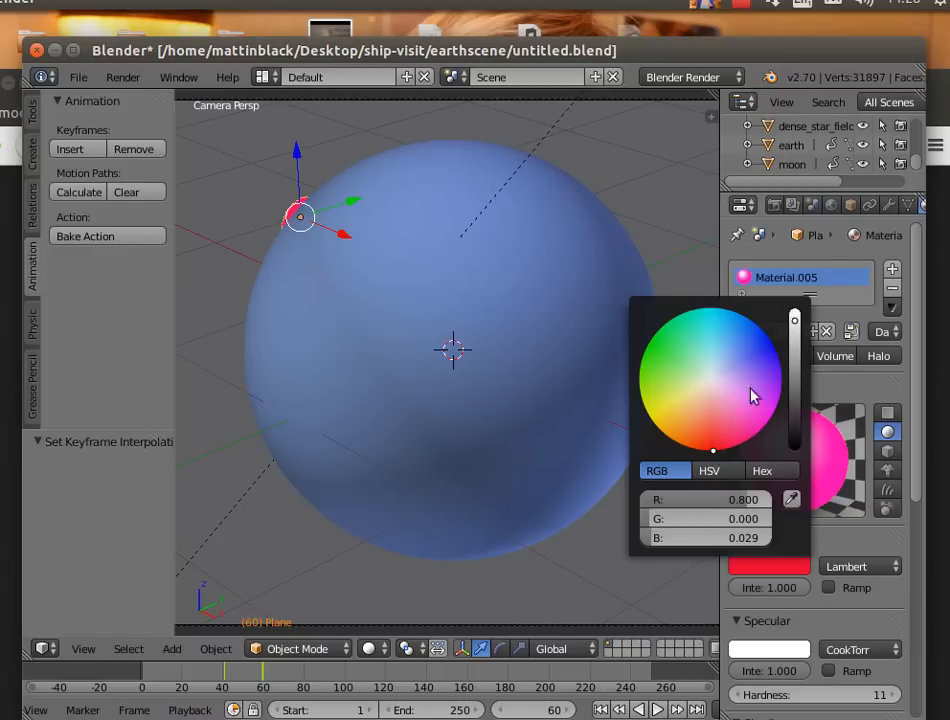
left_click_drag(794, 318, 794, 306)
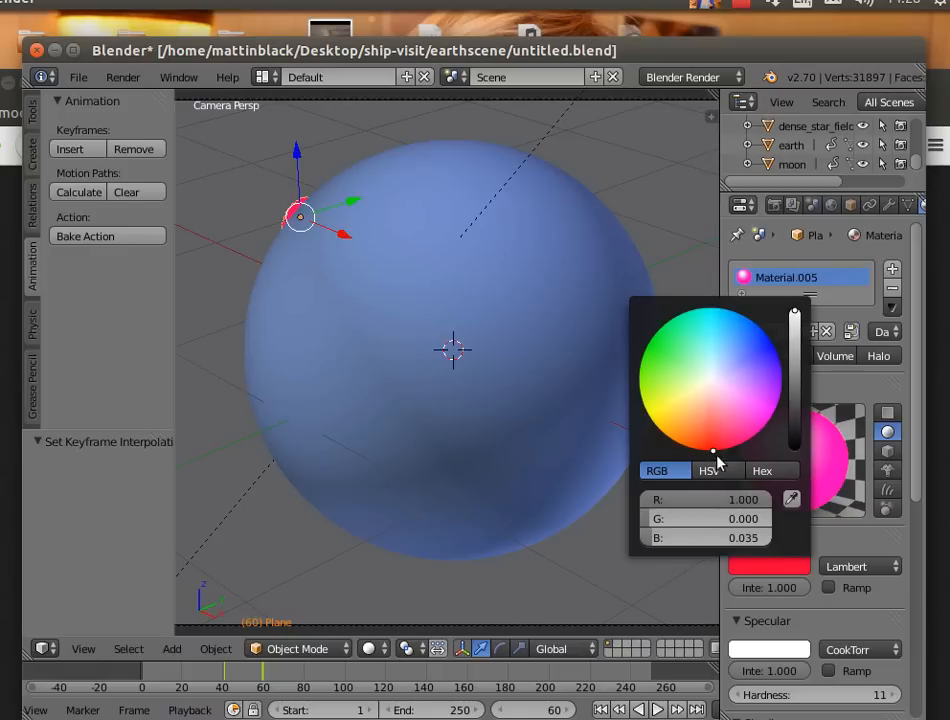
left_click_drag(715, 424, 712, 394)
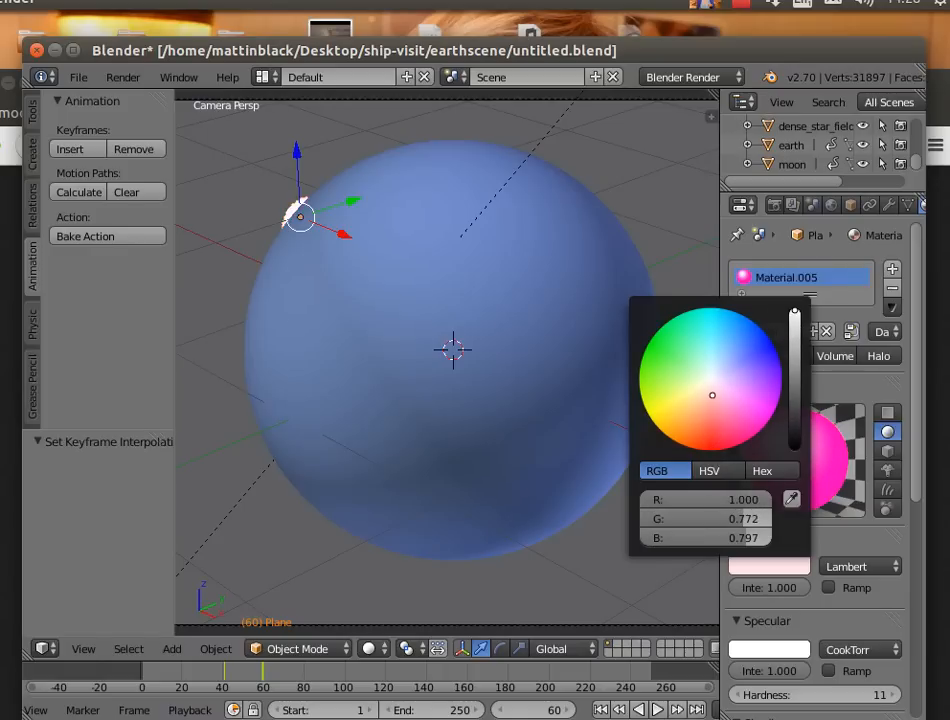
left_click(712, 391)
left_click_drag(709, 391, 710, 384)
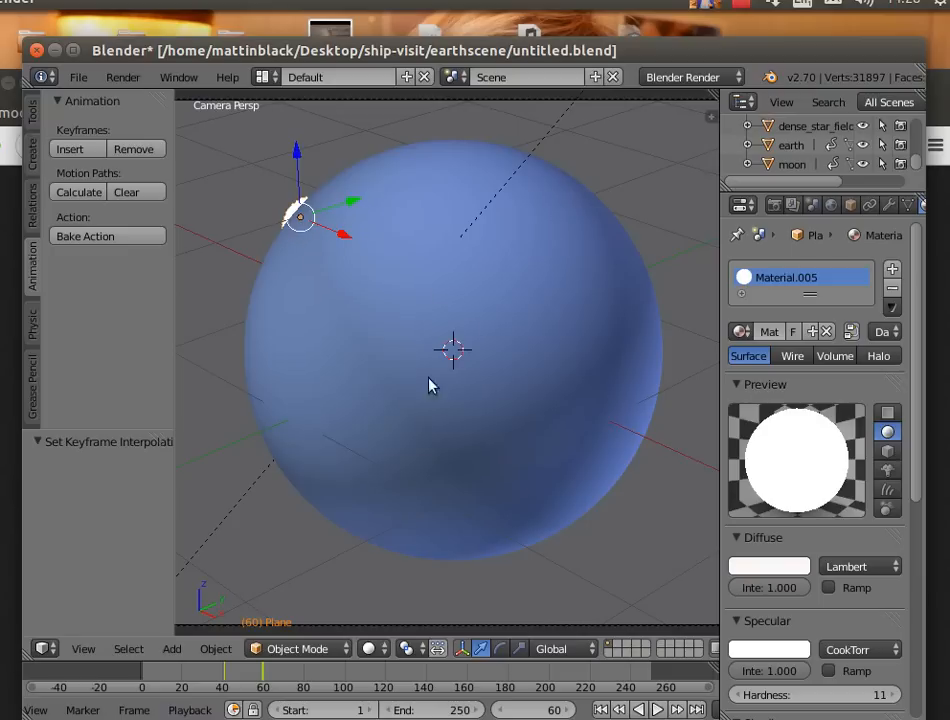
Go to frame 52 and insert a keyframe on the crescent material's Emit value at 15.00.
left_click(253, 680)
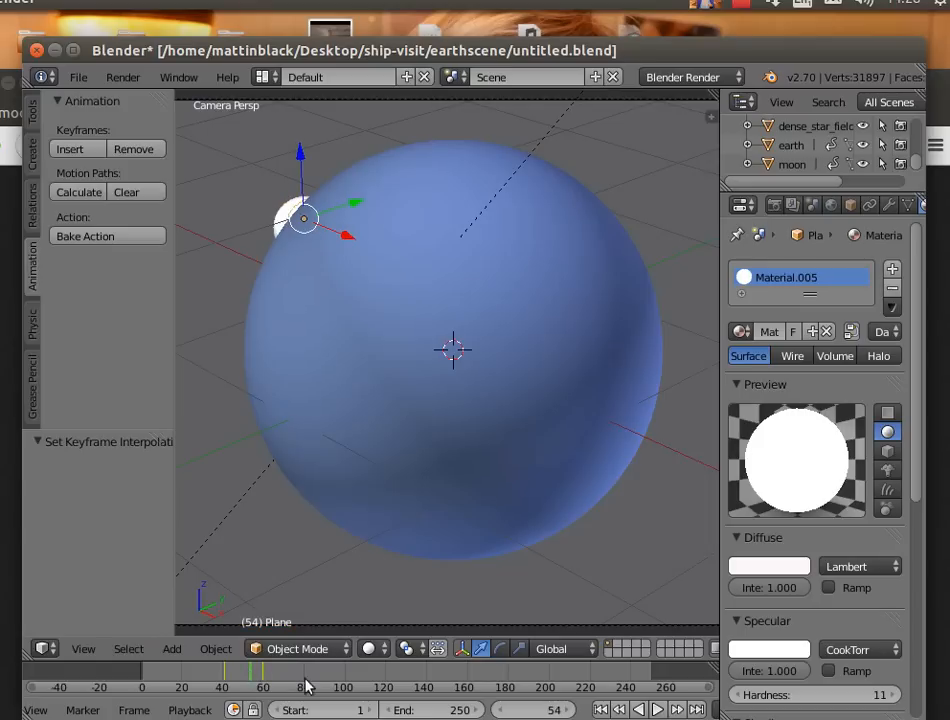
left_click(503, 710)
left_click(503, 710)
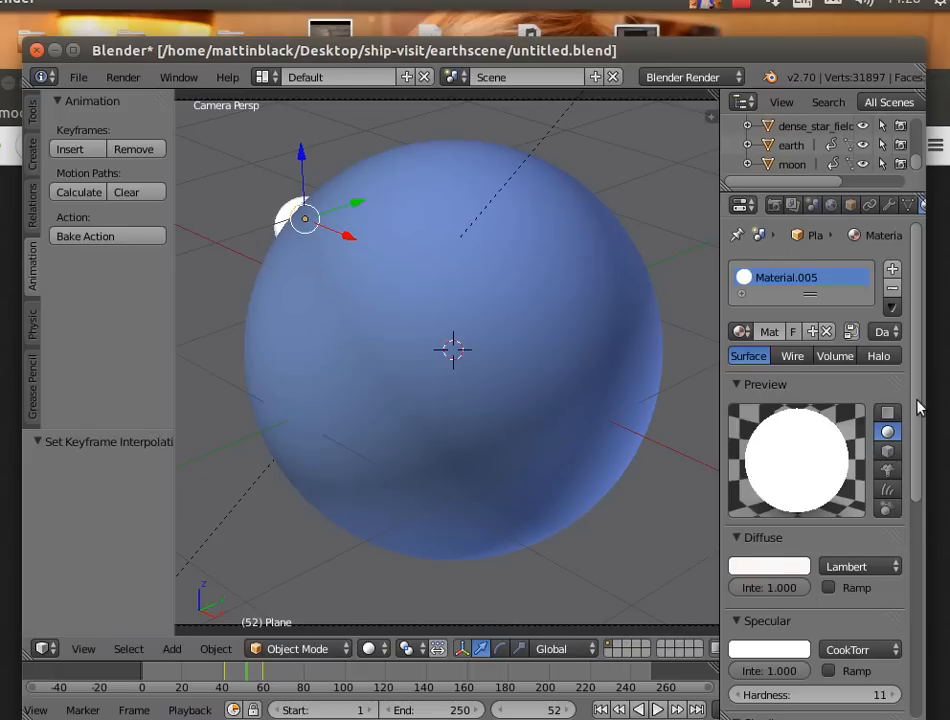
left_click_drag(918, 408, 918, 612)
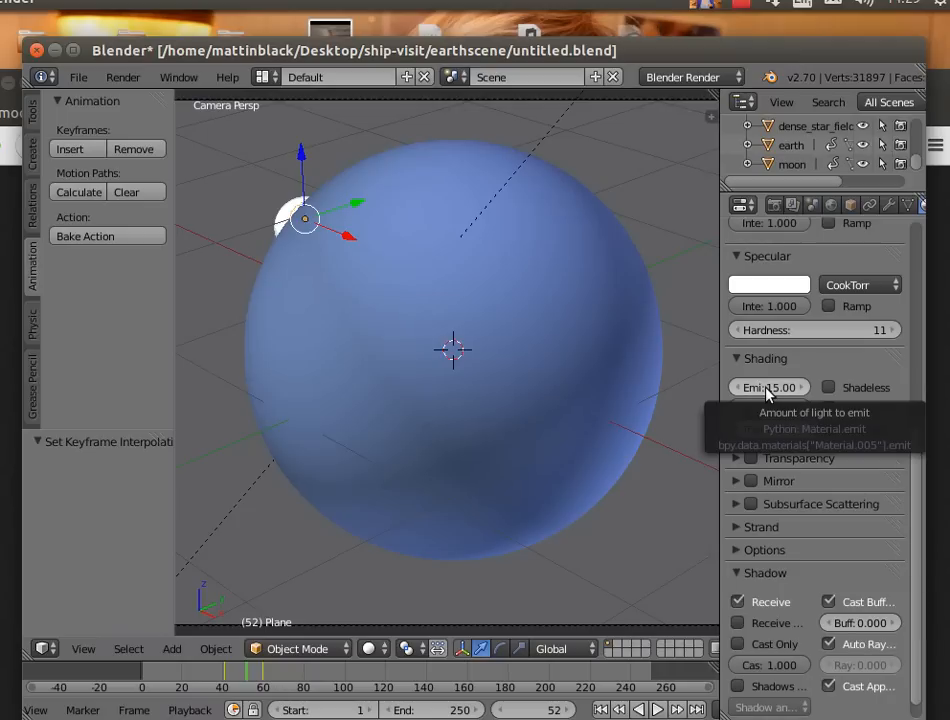
key("i")
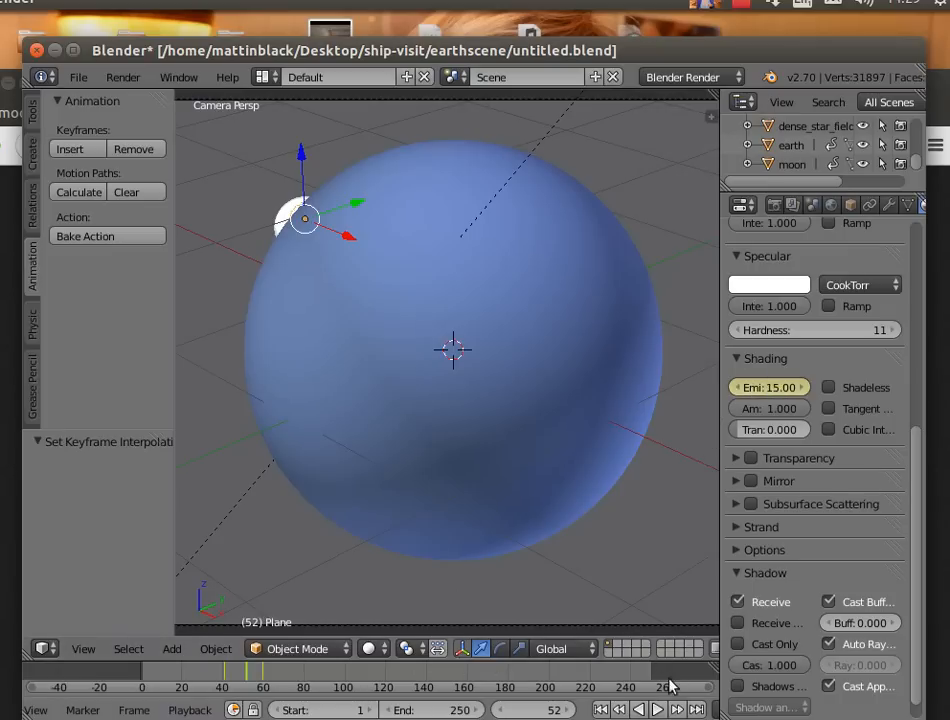
Go to frame 60, set the crescent material's Emit to 0.00 and keyframe it.
left_click(677, 709)
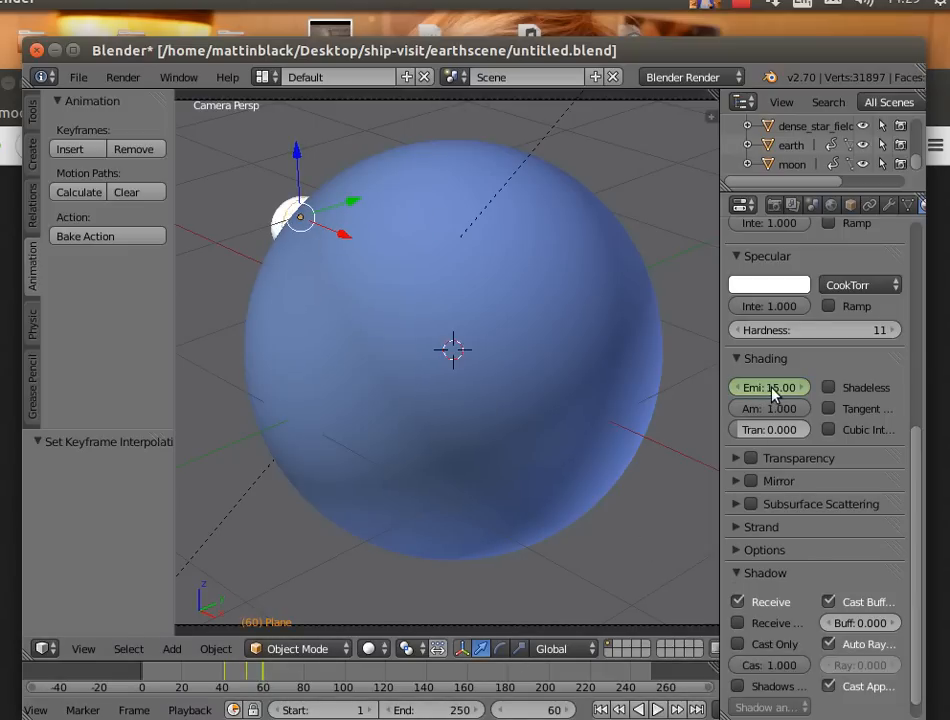
mouse_move(769, 387)
left_mouse_down()
mouse_move(697, 387)
mouse_move(777, 408)
mouse_move(735, 389)
left_mouse_up()
key("i")
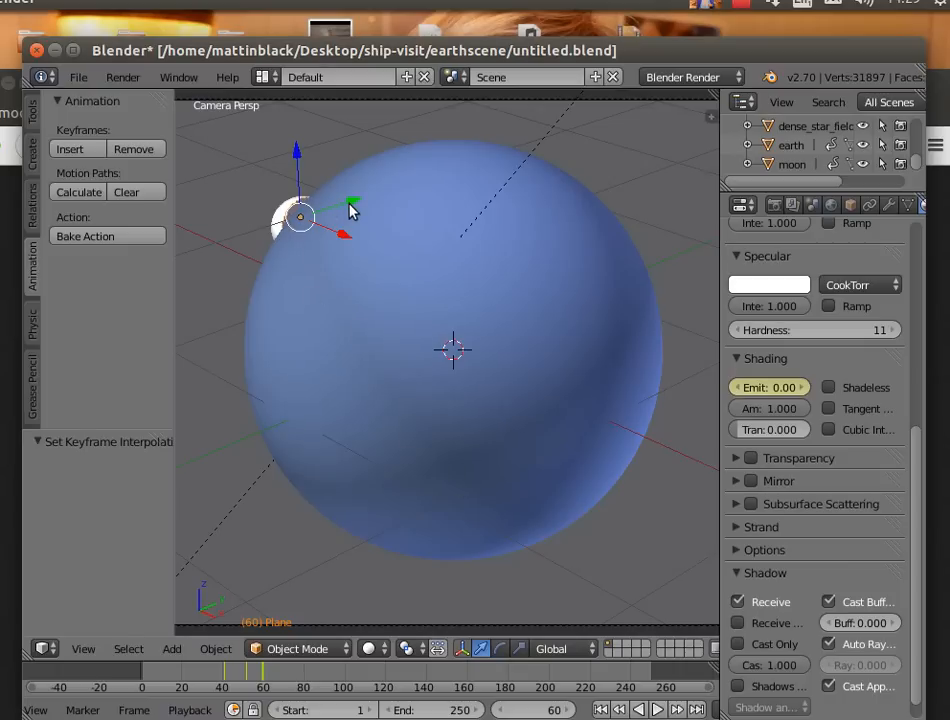
Move the crescent about -0.071 along Y, nudge it slightly further along Y, and raise it about 0.015 along Z.
key("g")
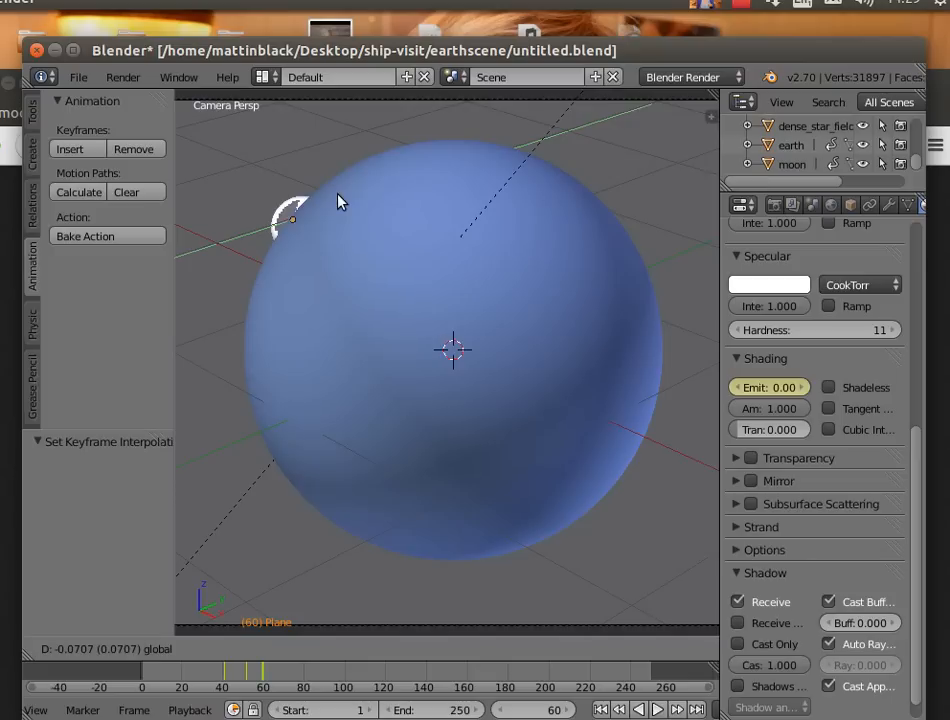
left_click(337, 202)
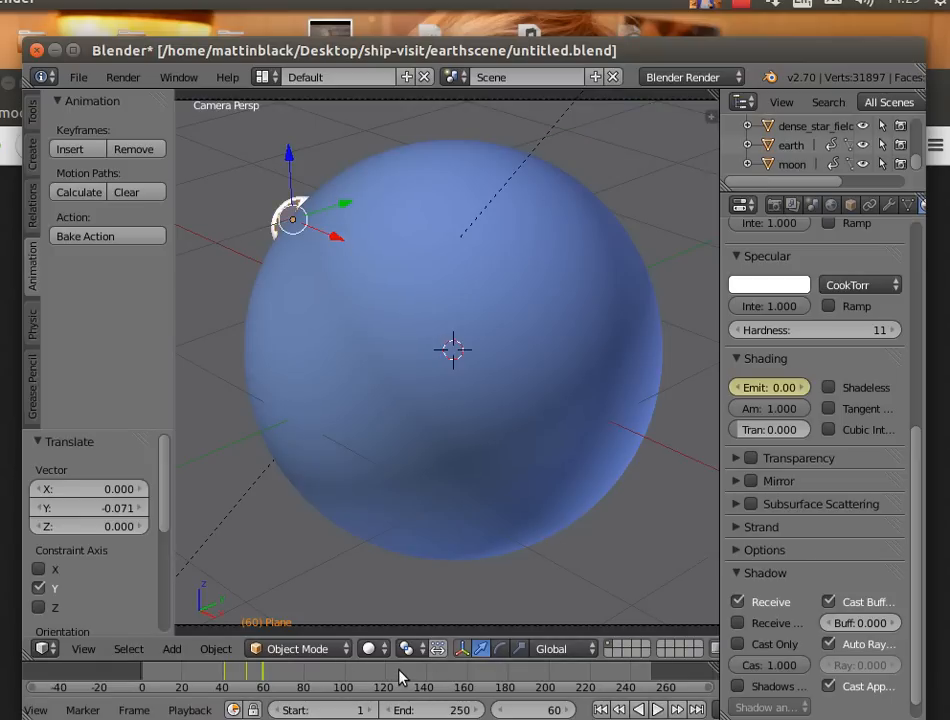
left_click_drag(343, 209, 339, 208)
left_click_drag(285, 157, 287, 154)
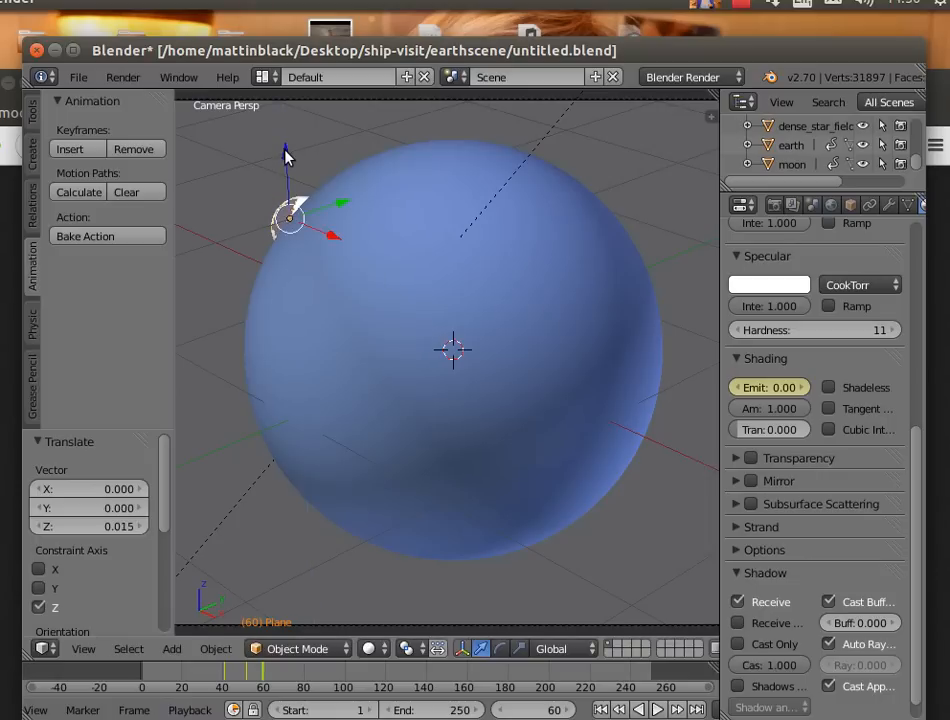
Check the crescent from outside the camera, return to the camera view, and nudge it slightly along Y and about 0.008 along Z.
left_click(88, 650)
left_click(92, 578)
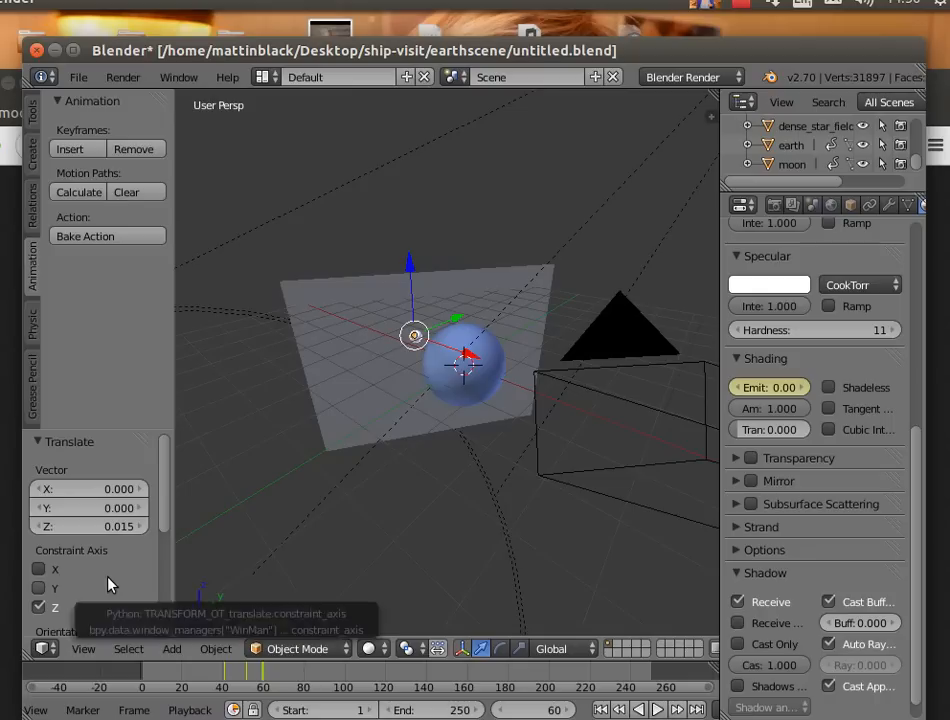
scroll(378, 565, "up", 5)
scroll(378, 565, "down", 5)
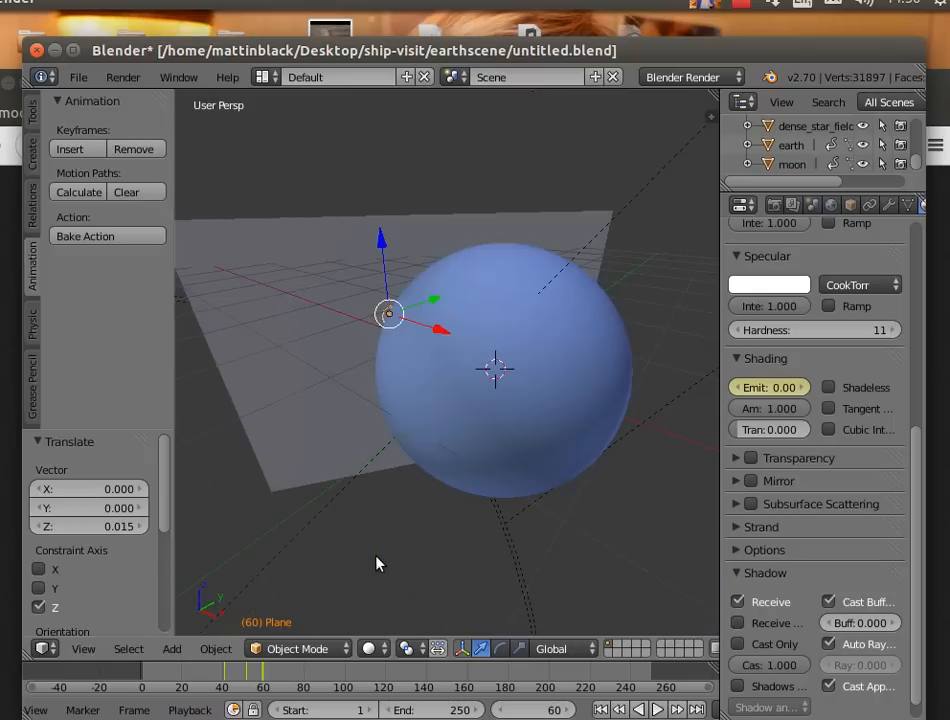
left_click(80, 649)
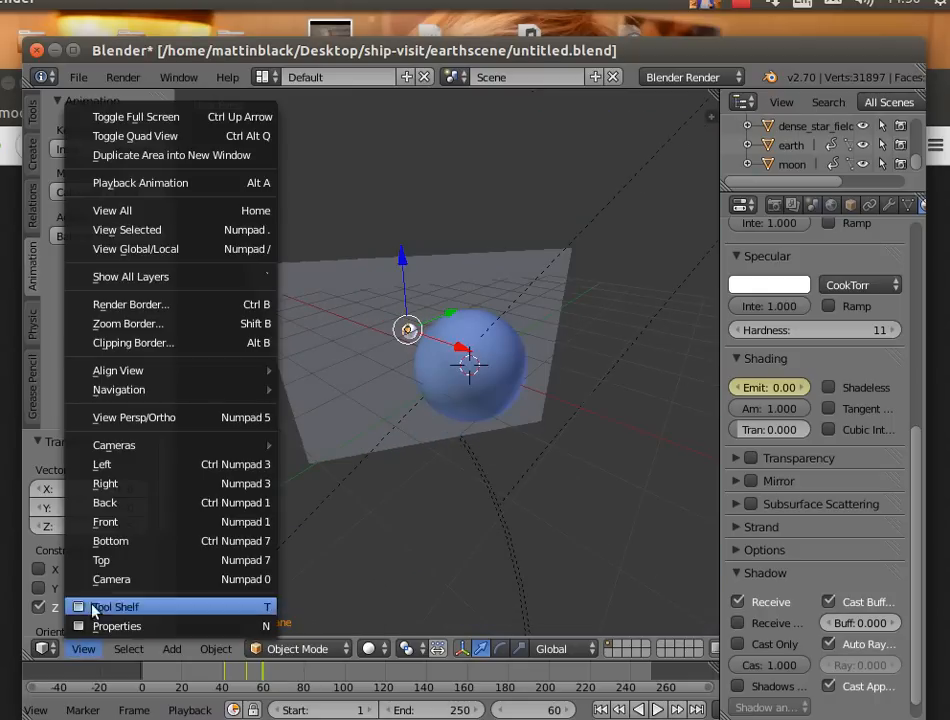
left_click(80, 579)
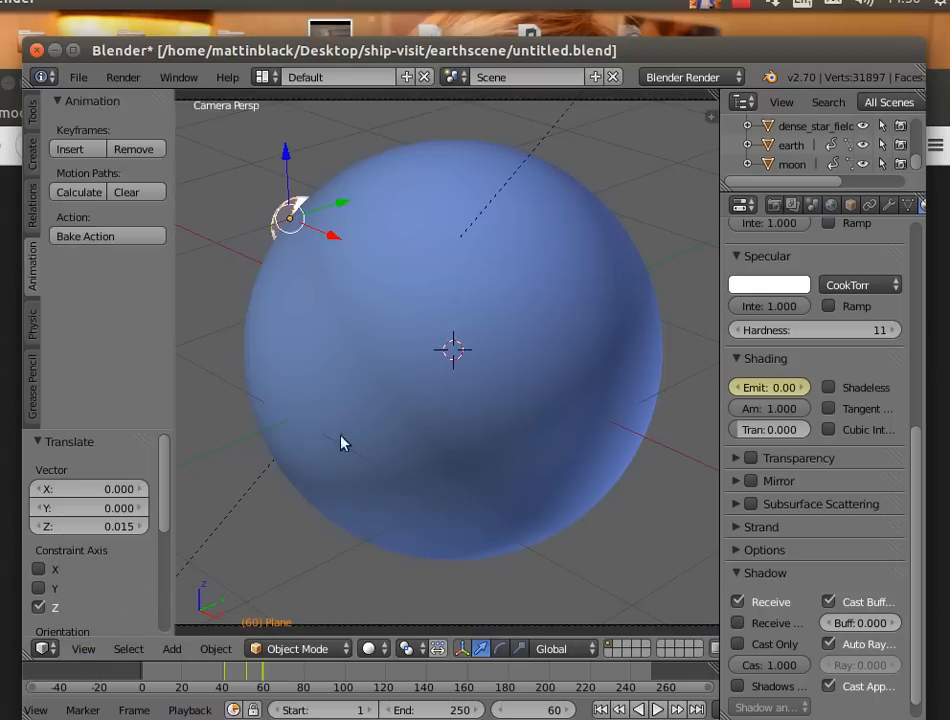
left_click_drag(343, 206, 333, 206)
left_click_drag(287, 157, 287, 157)
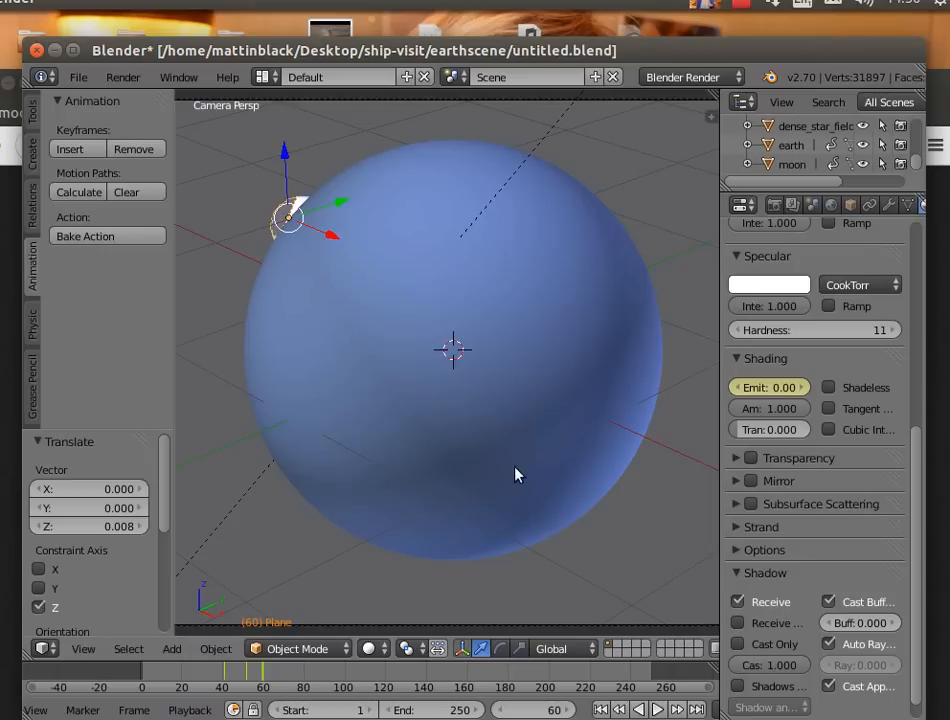
Set the crescent material's Emit to 0.5 at frame 60 and insert a Location keyframe for the crescent.
left_click(779, 391)
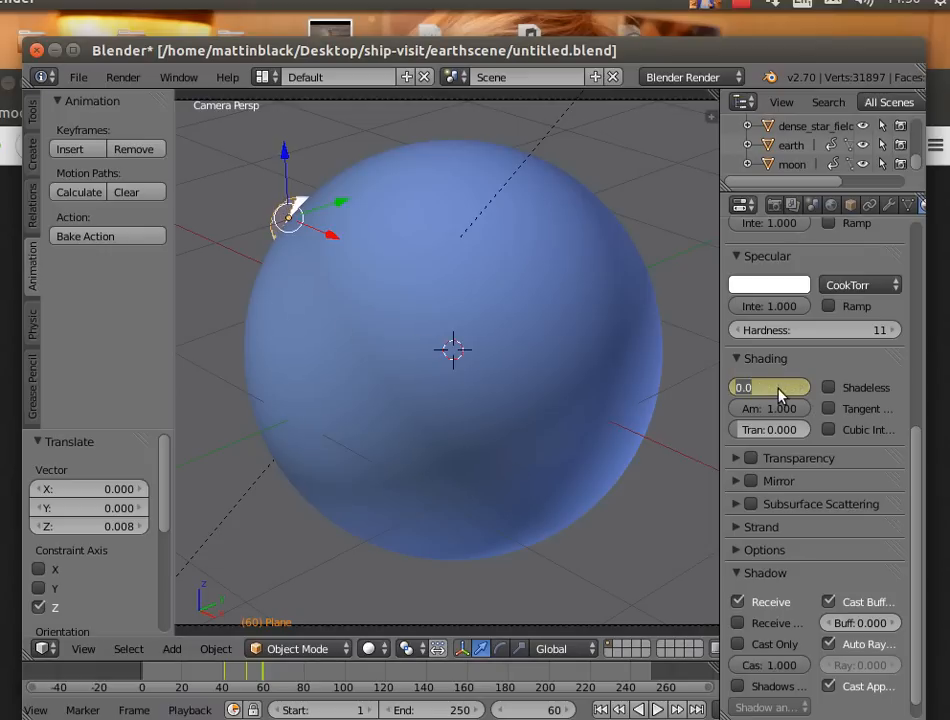
type("0.5")
key("Return")
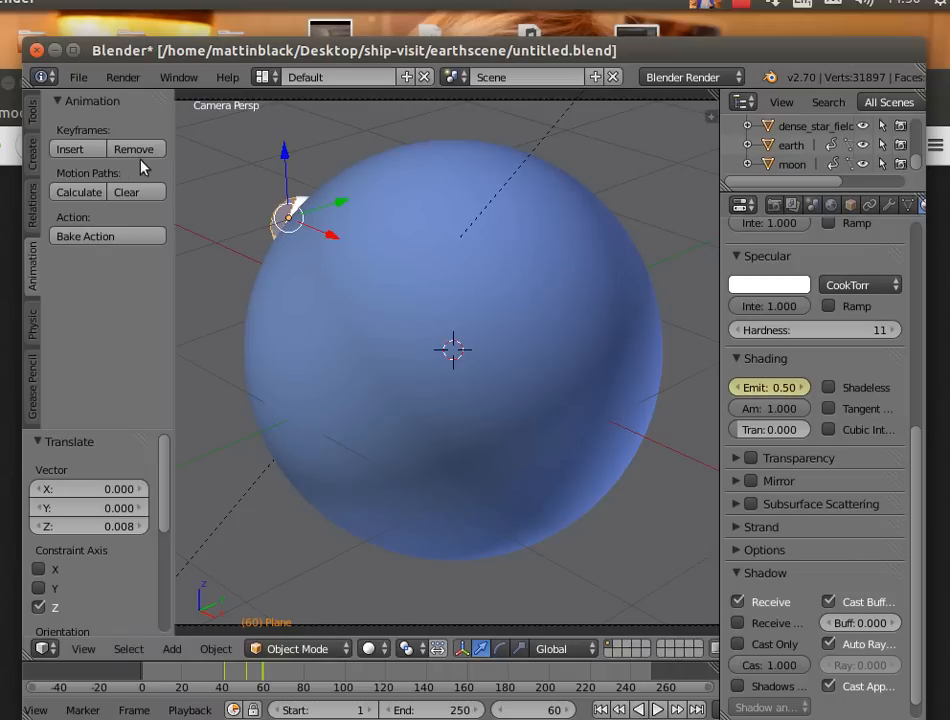
left_click(70, 149)
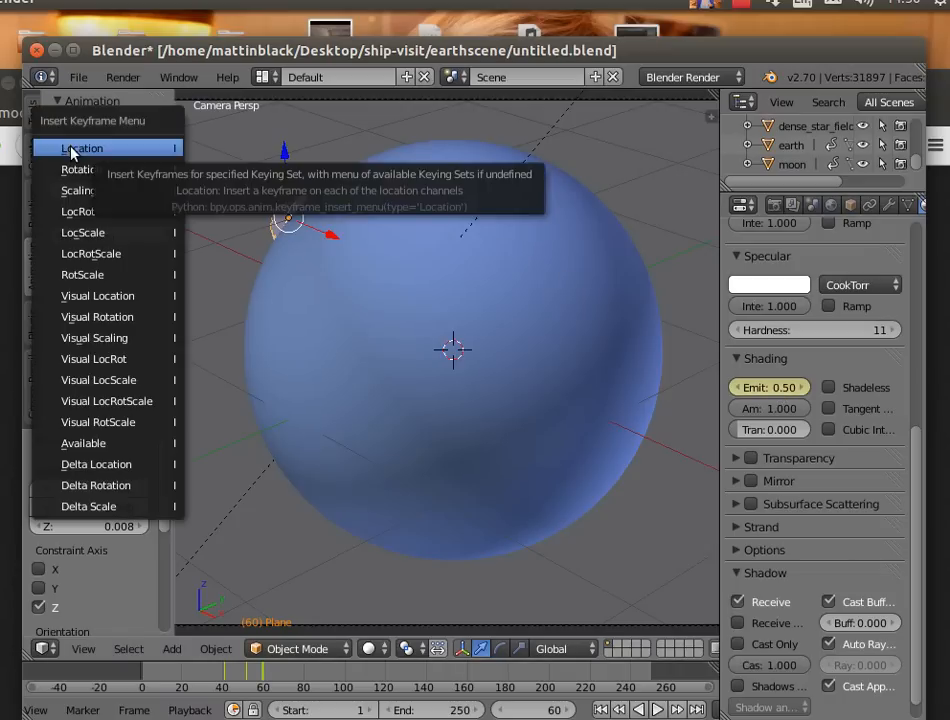
left_click(72, 149)
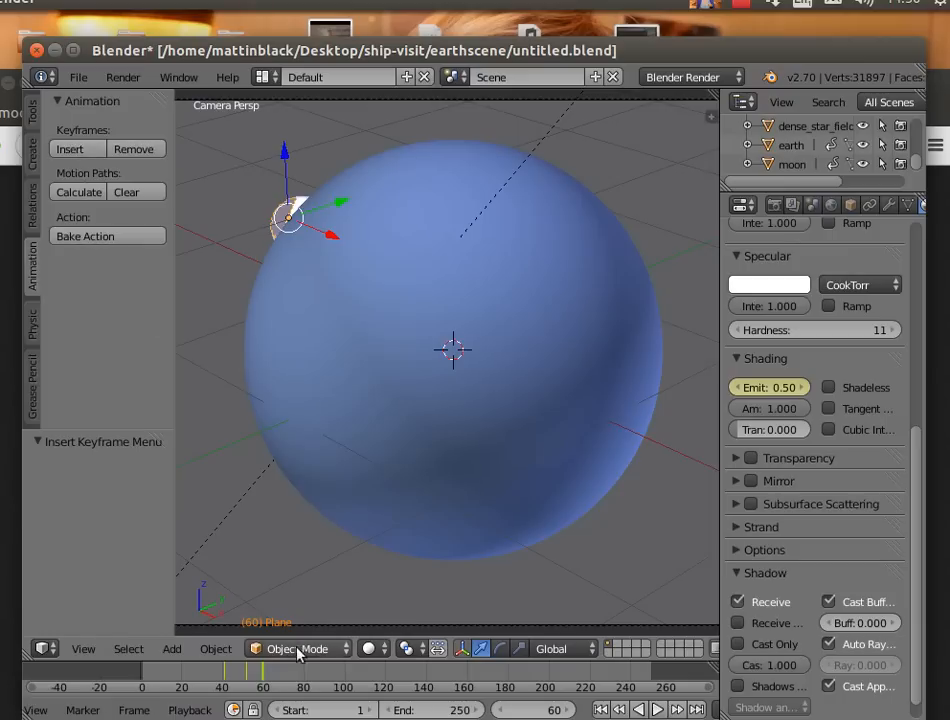
Scrub the timeline to frame 71 to check the crescent and its material, and return to frame 61.
left_click_drag(214, 688, 284, 684)
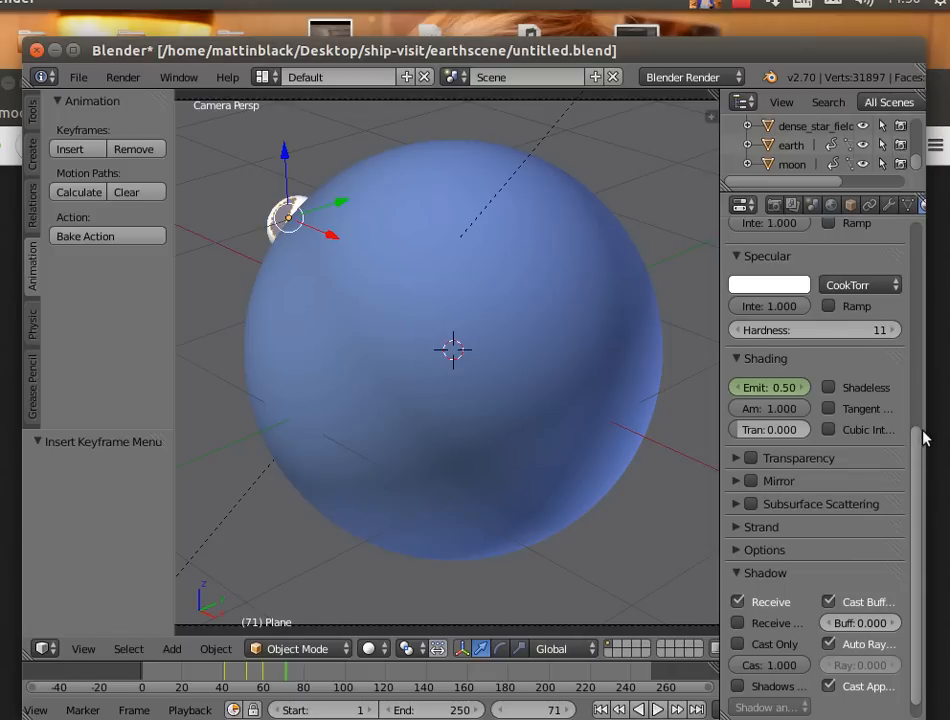
scroll(924, 430, "up", 1)
left_click_drag(924, 430, 922, 195)
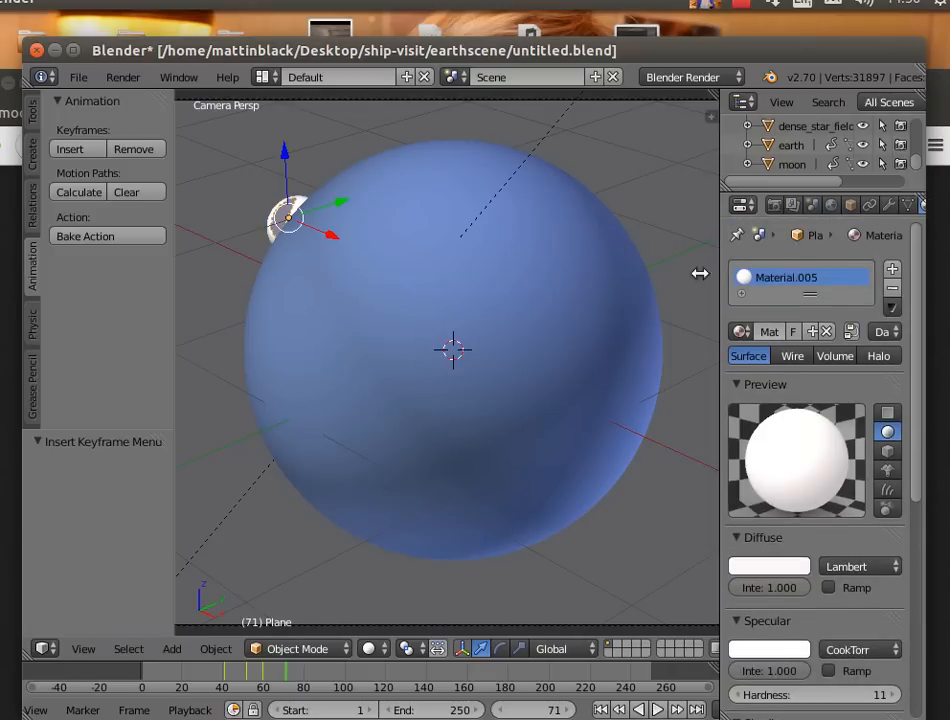
left_click(266, 682)
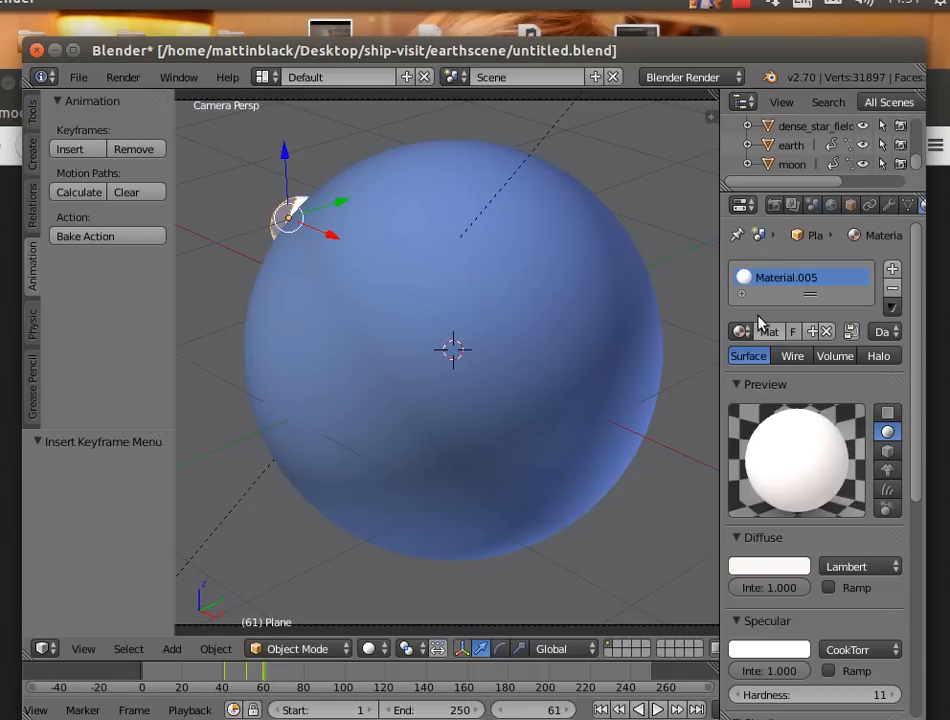
Rename the crescent object as moonglare.
left_click_drag(721, 314, 634, 313)
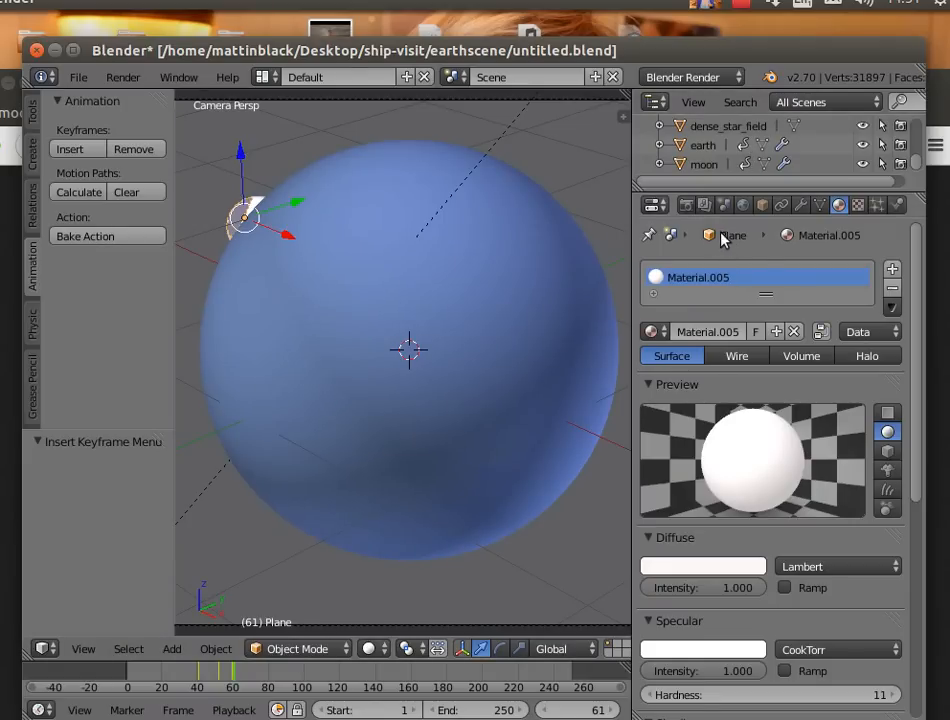
left_click(762, 205)
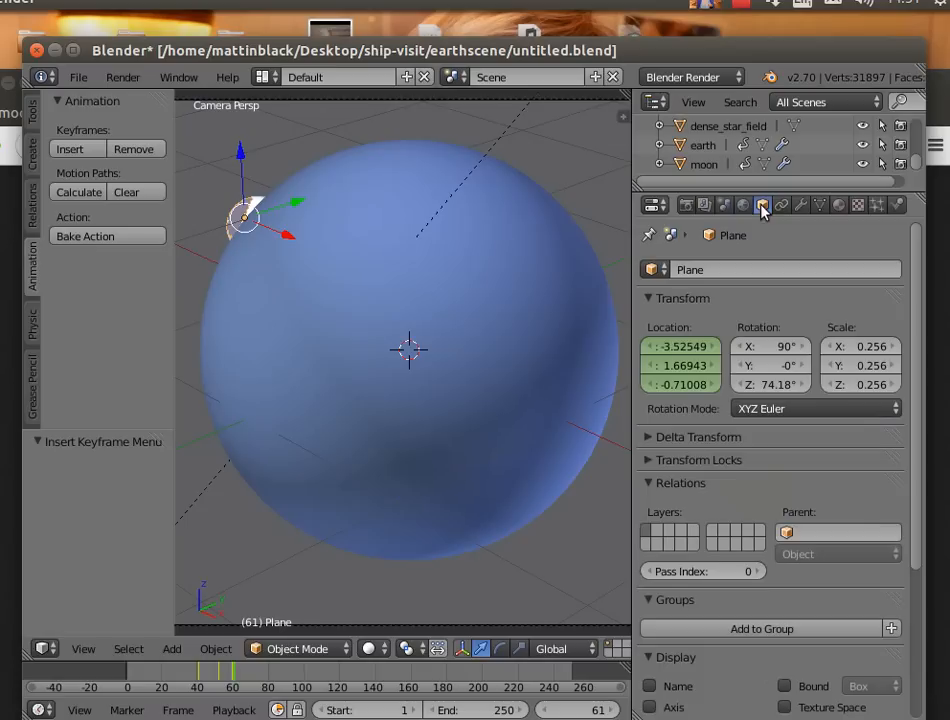
left_click(693, 270)
type("moonglare")
key("Return")
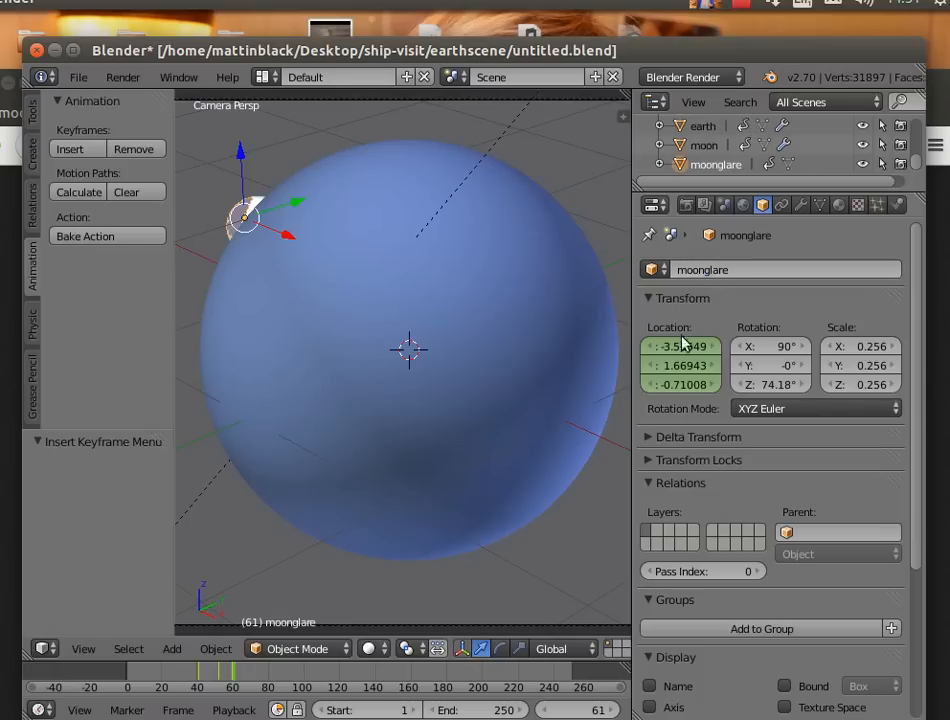
Keyframe moonglare's render visibility as on at frame 60 and off at frame 61.
left_click(545, 710)
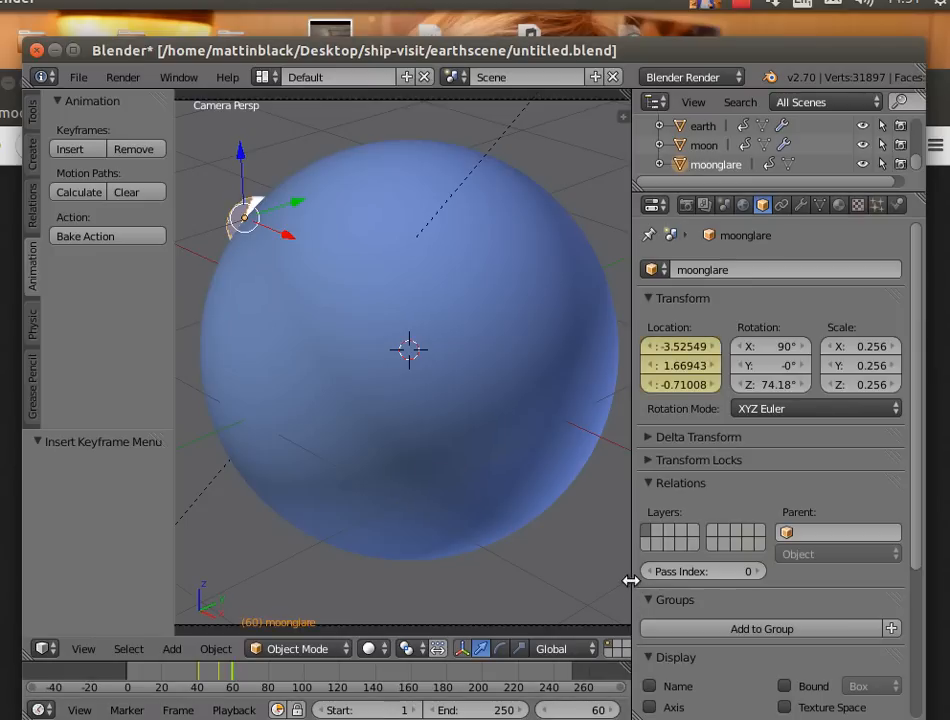
left_click_drag(631, 581, 651, 585)
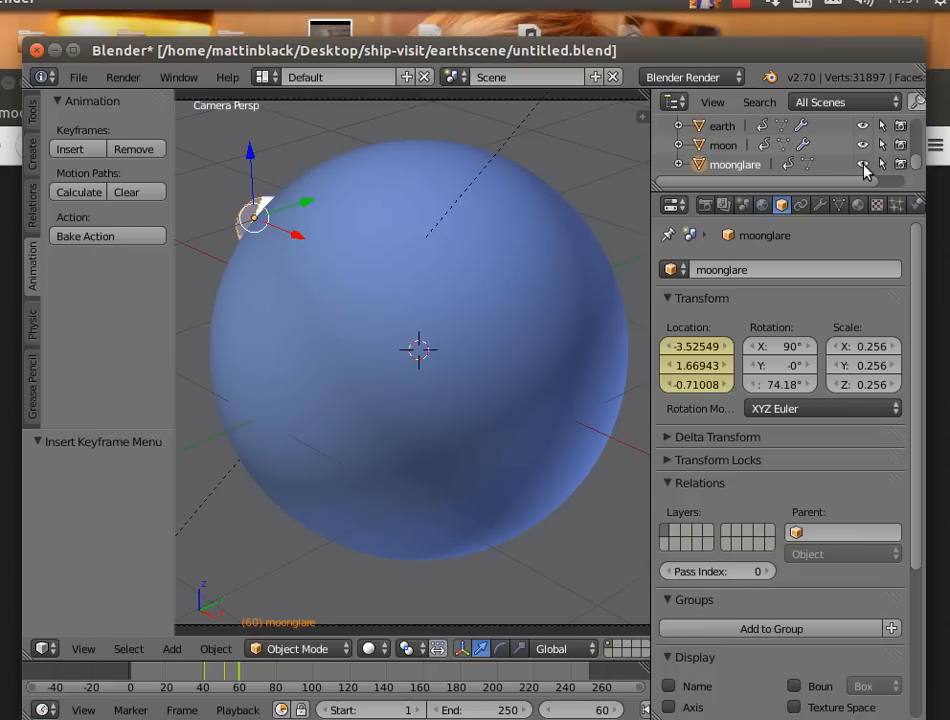
left_click(863, 165)
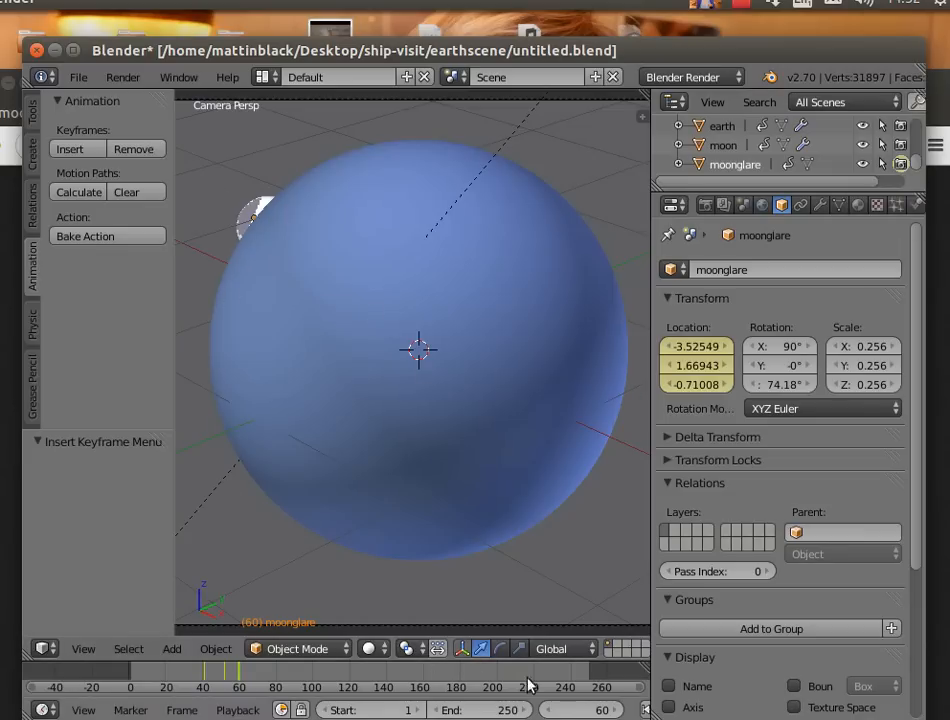
left_click(613, 709)
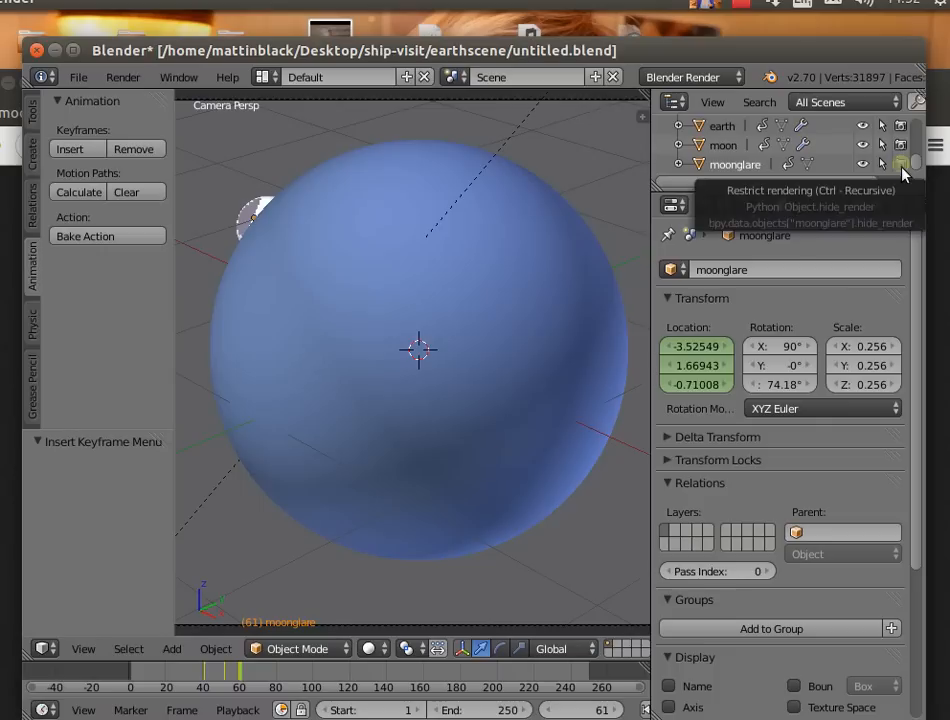
key("i")
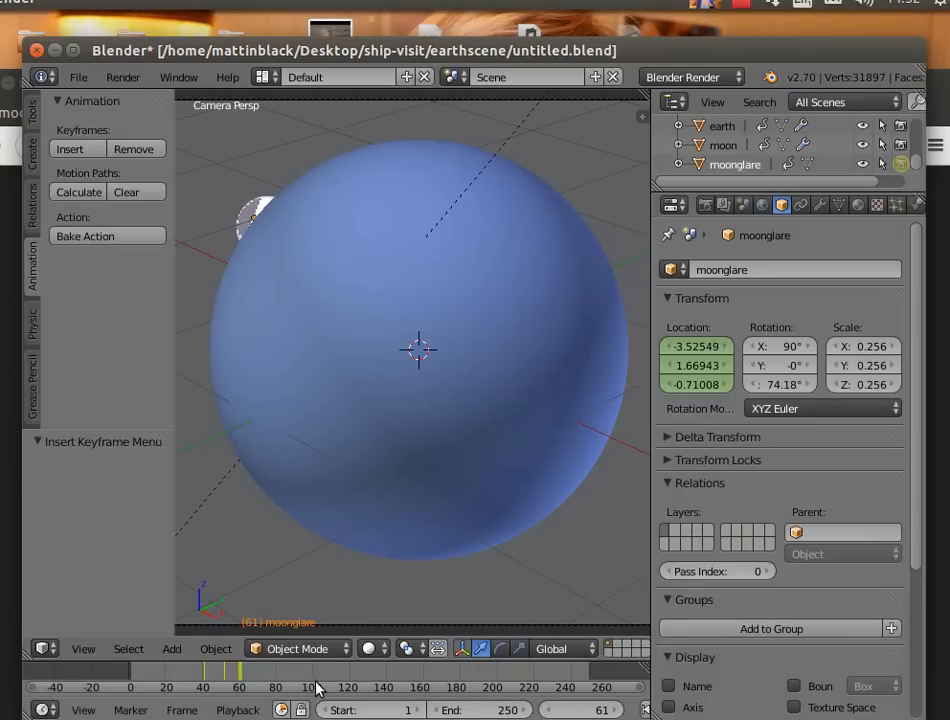
Scrub the timeline up to frame 168 and back to frame 62 to check moonglare's visibility.
left_click(223, 692)
left_click_drag(225, 692, 433, 686)
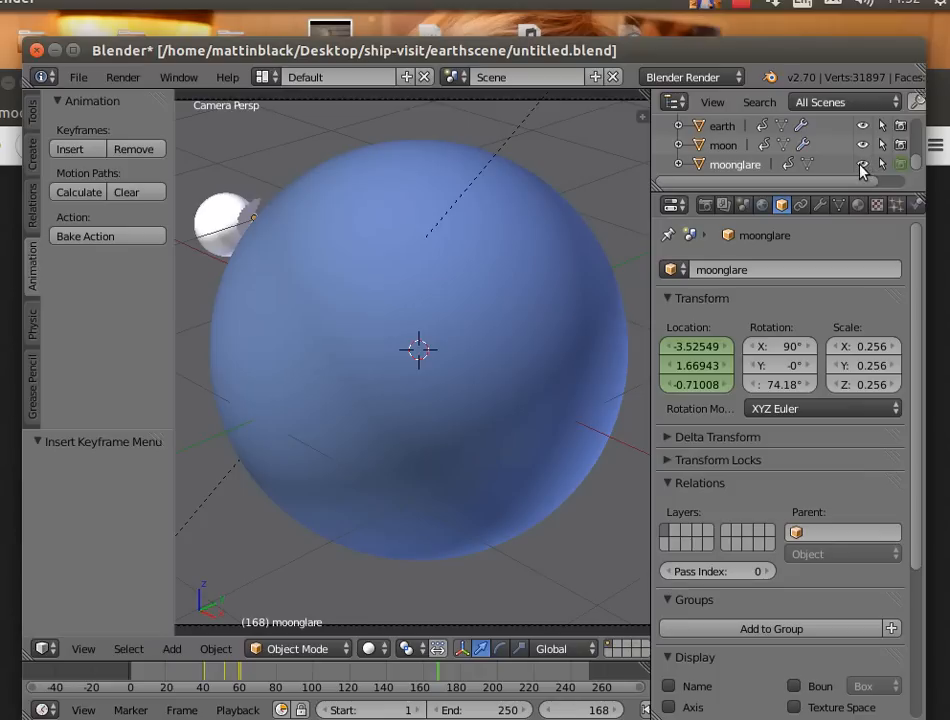
left_click(549, 709)
left_click_drag(392, 686, 243, 686)
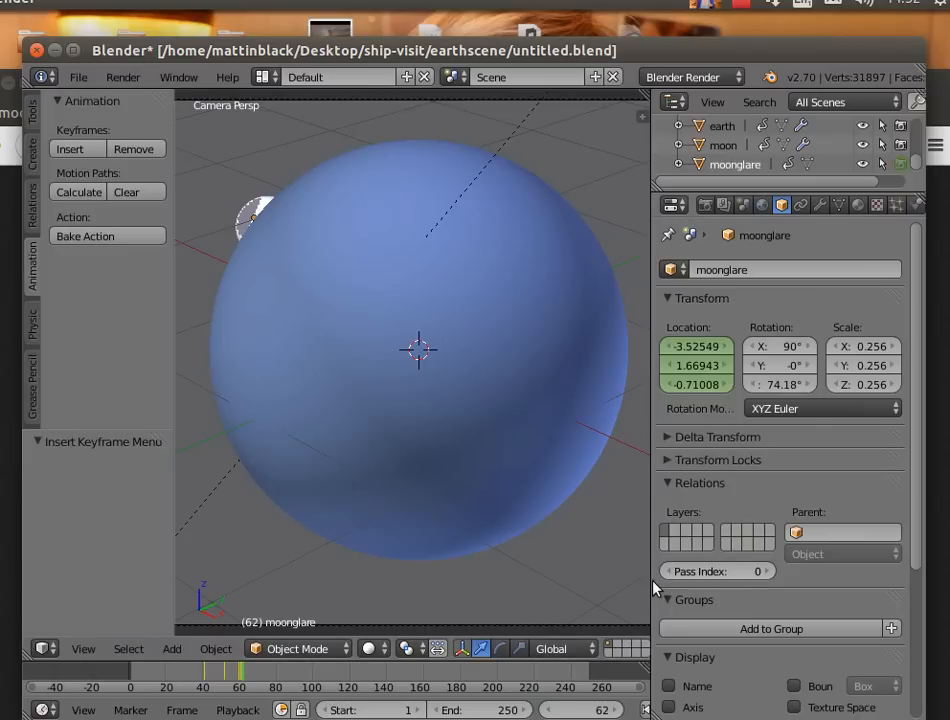
Keyframe moonglare's viewport visibility as on at frame 60 and off at frame 61.
left_click_drag(652, 583, 724, 583)
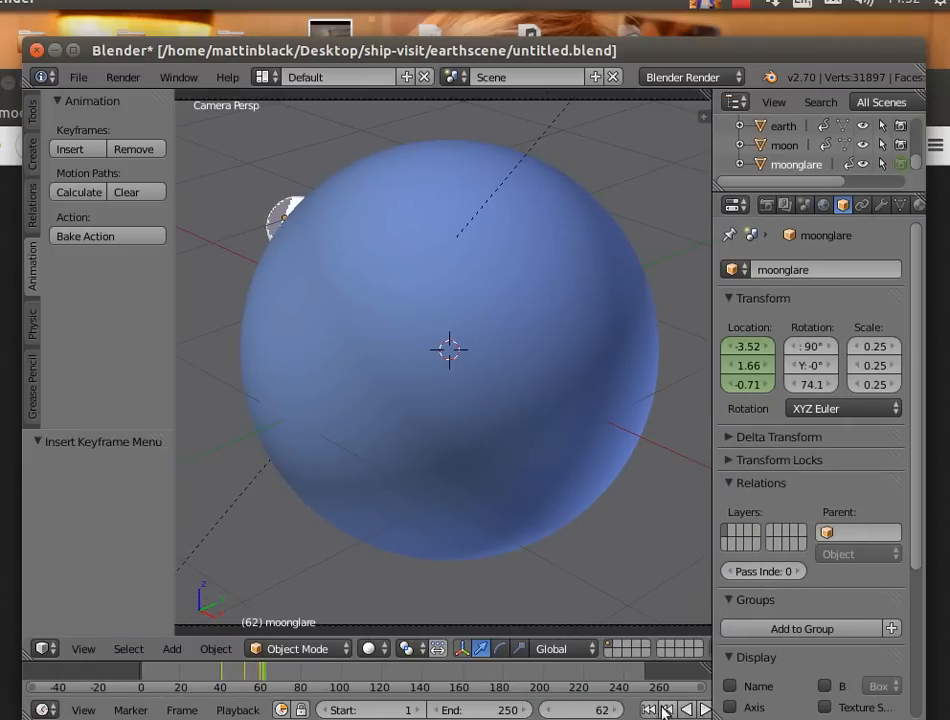
left_click(671, 710)
left_click(671, 710)
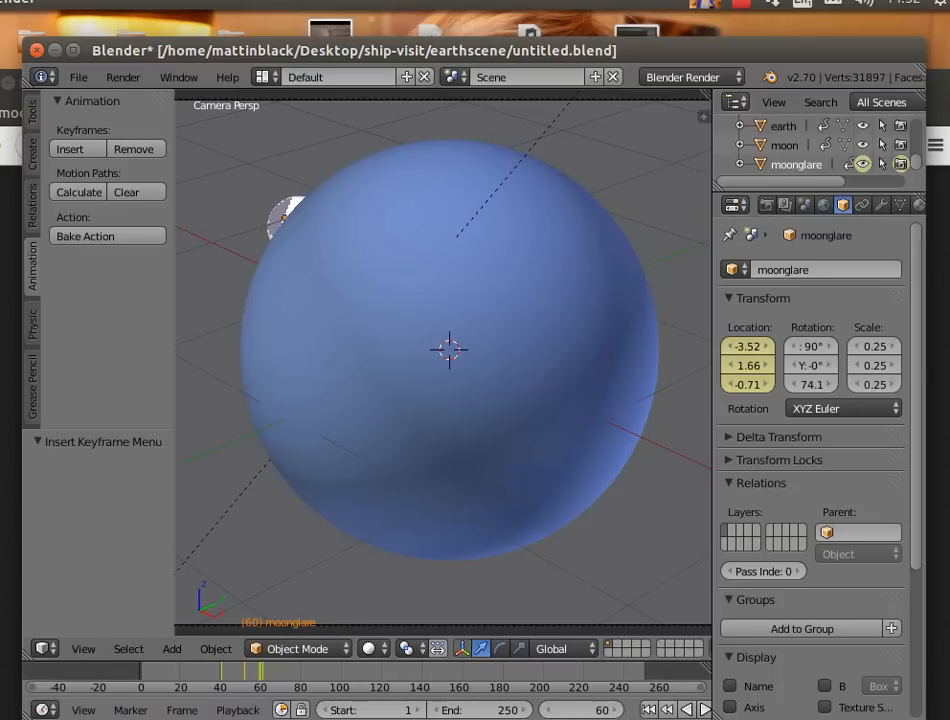
left_click(617, 711)
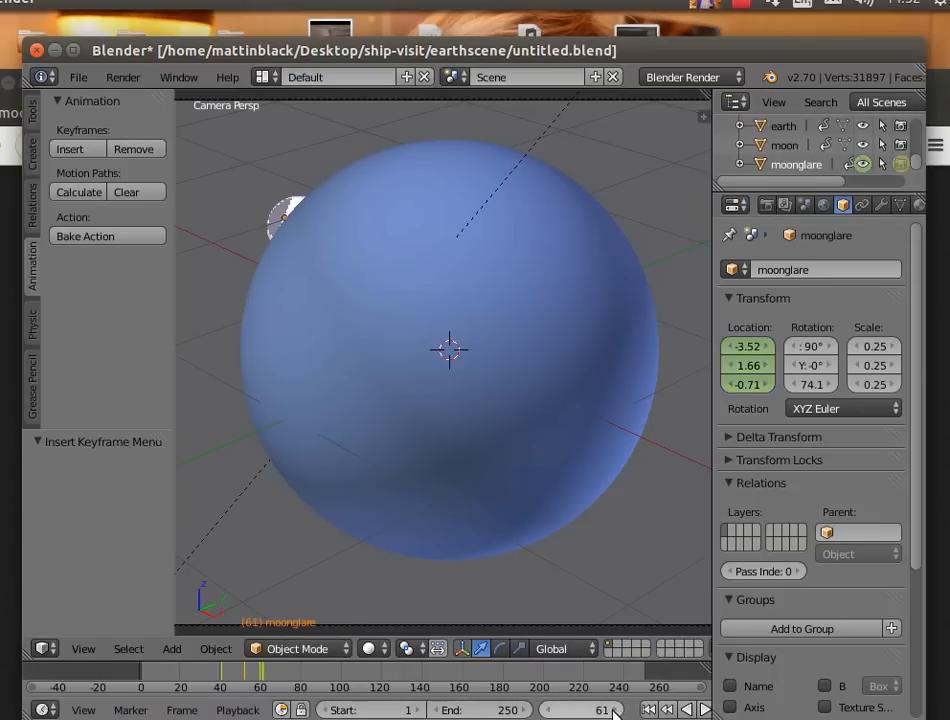
left_click(863, 164)
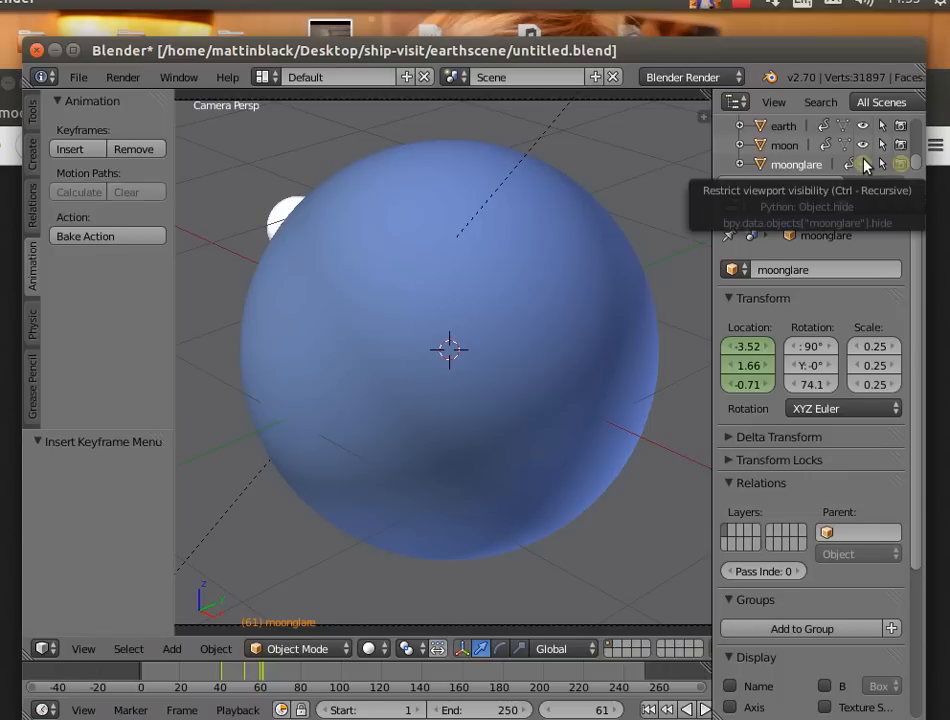
Scrub to frame 81 and check the scene from outside the camera and through the full camera frame.
left_click_drag(177, 688, 302, 689)
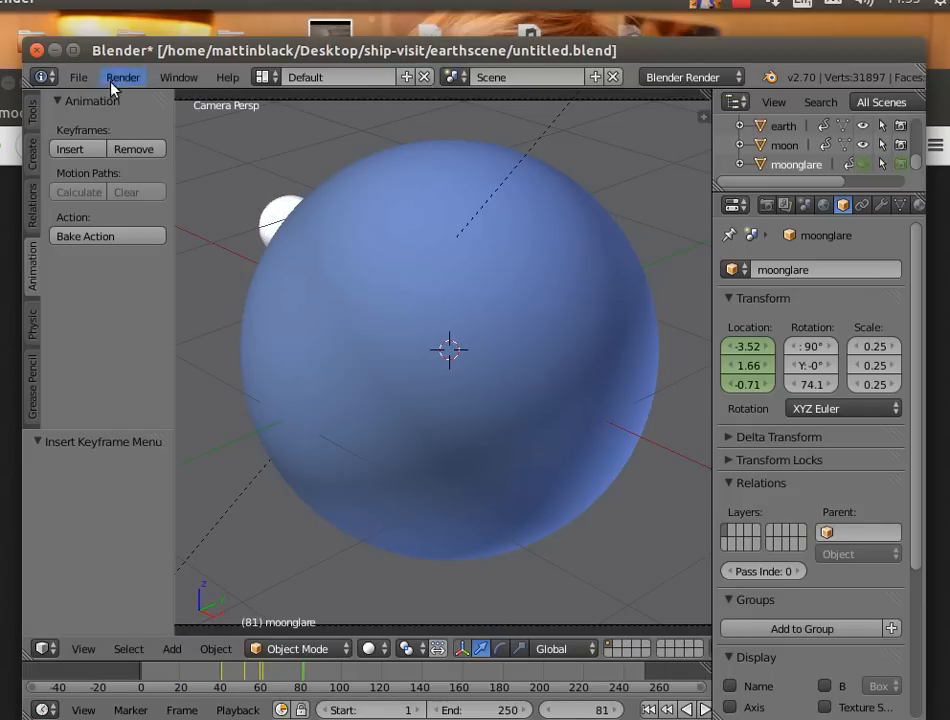
left_click(86, 650)
left_click(121, 577)
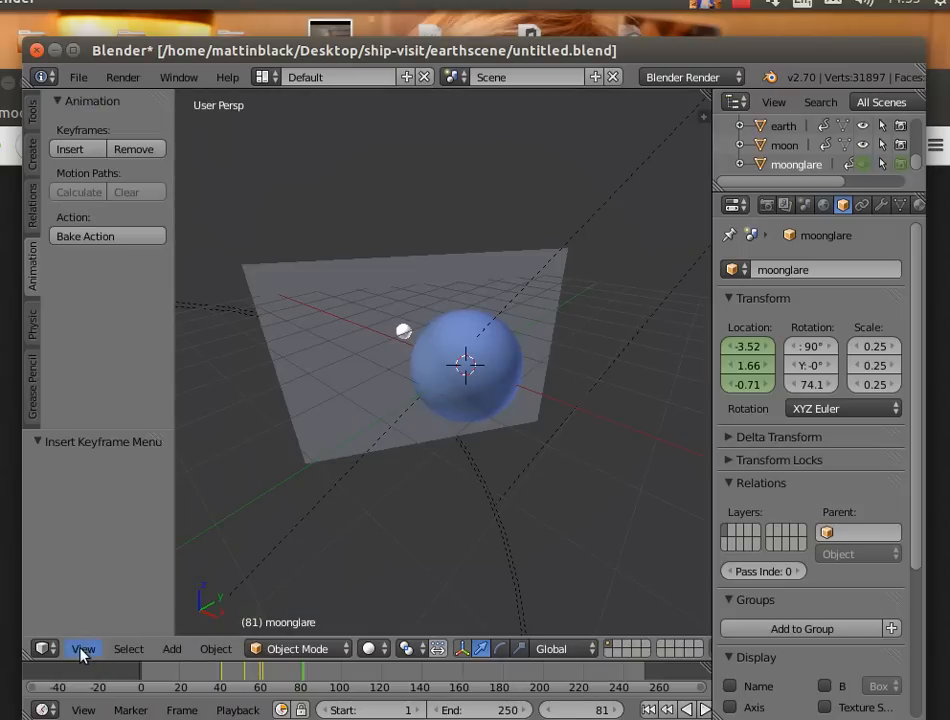
left_click(83, 649)
left_click(110, 577)
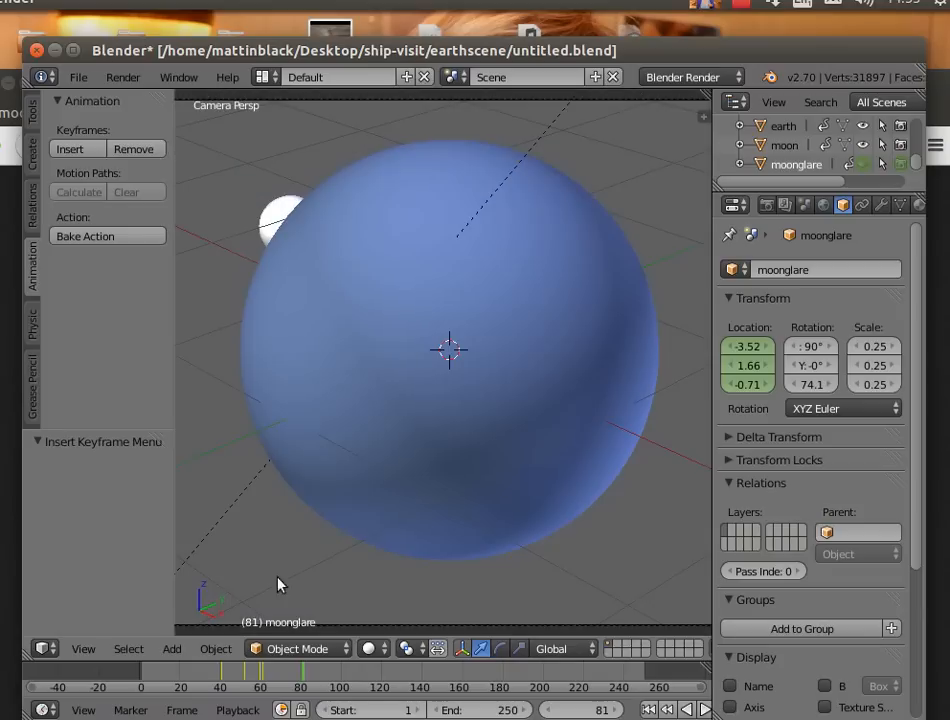
scroll(339, 544, "up", 1)
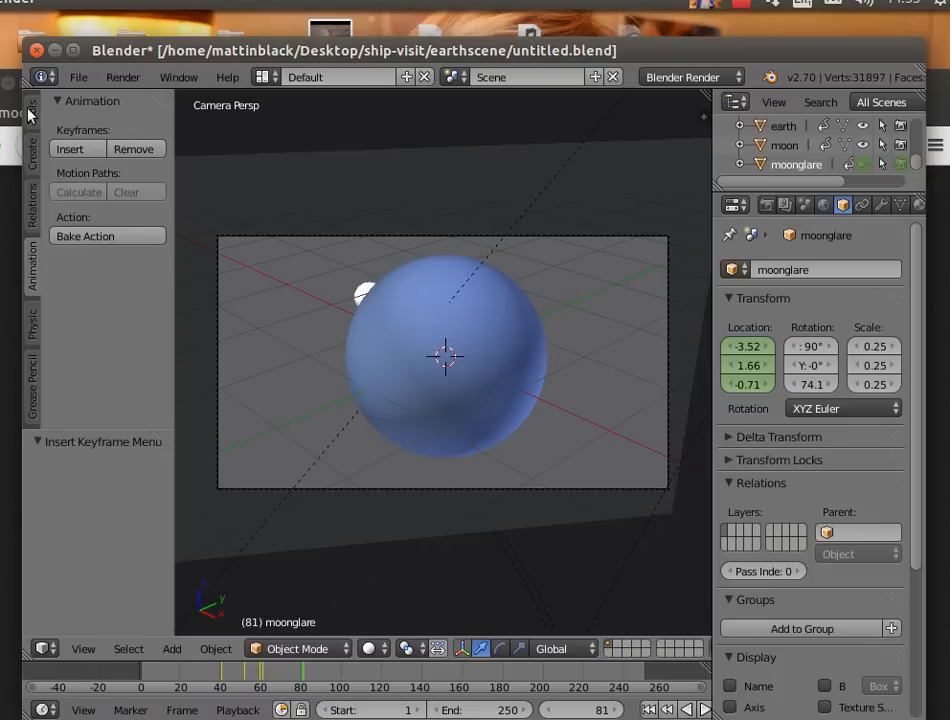
Append the Sphere object from ship.blend in the ship-visit folder to the scene.
left_click(79, 80)
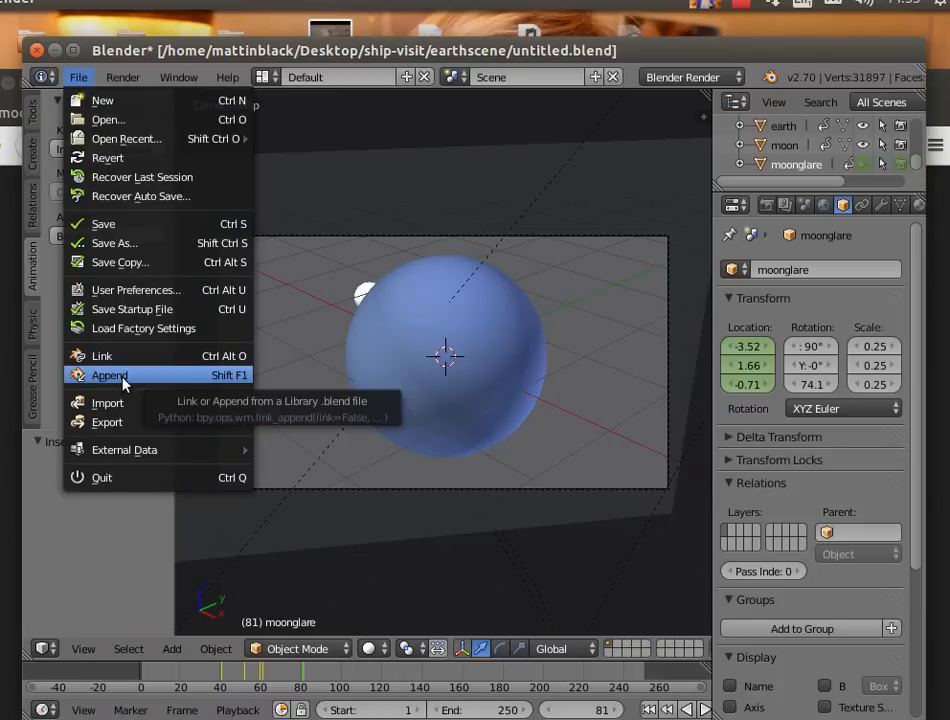
left_click(112, 376)
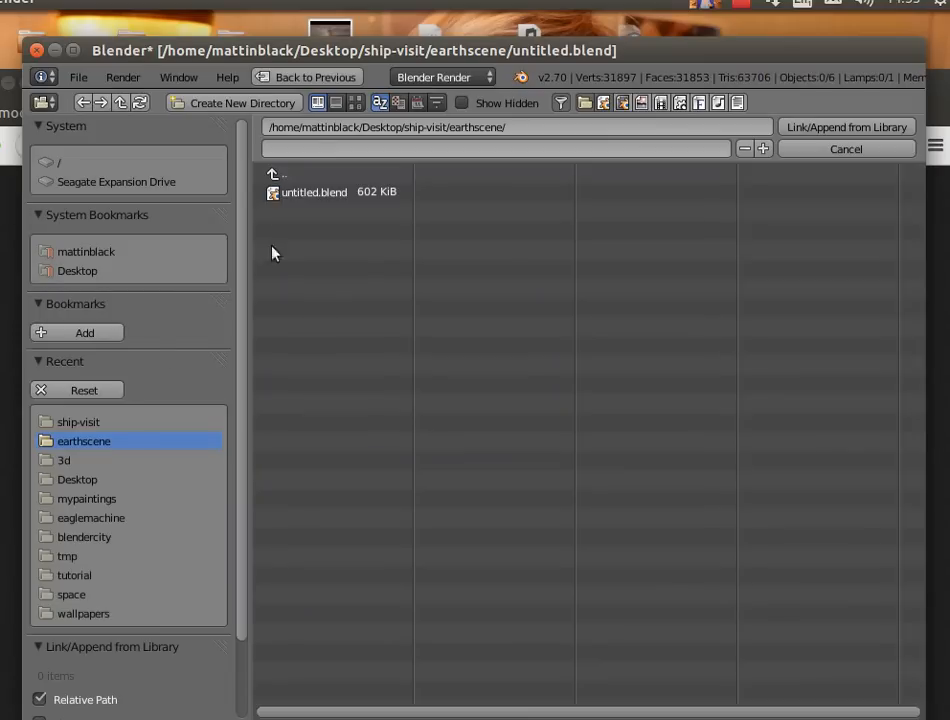
left_click(345, 174)
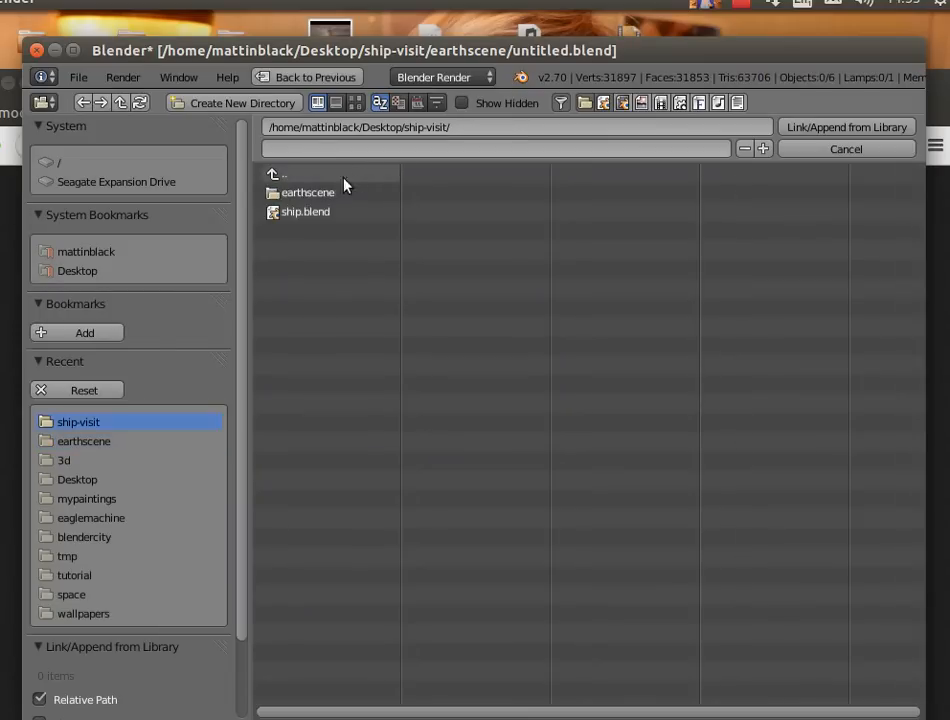
left_click(297, 214)
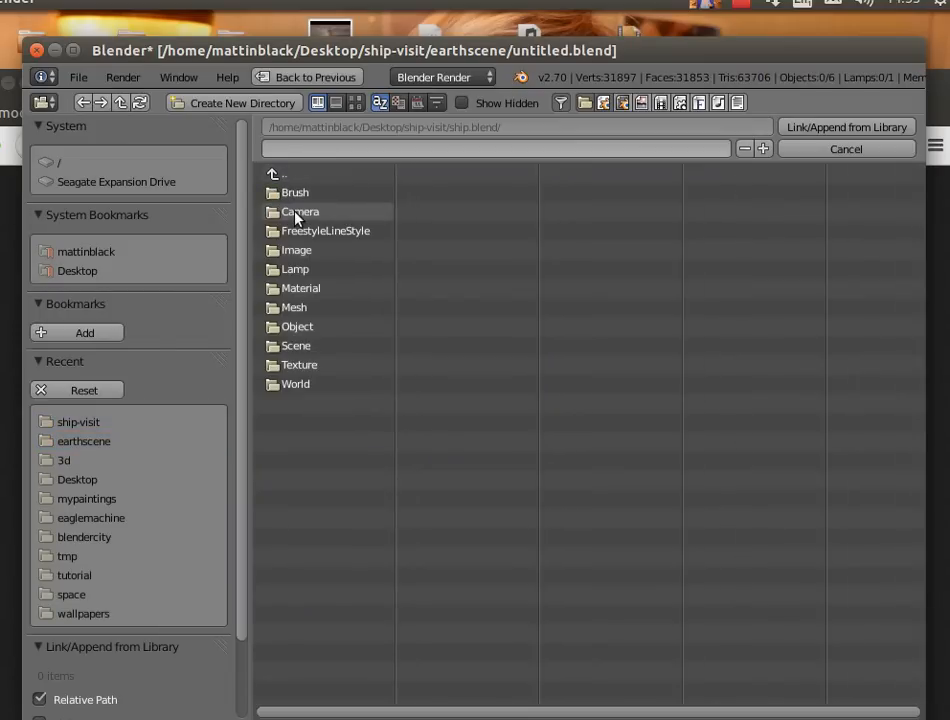
left_click(301, 328)
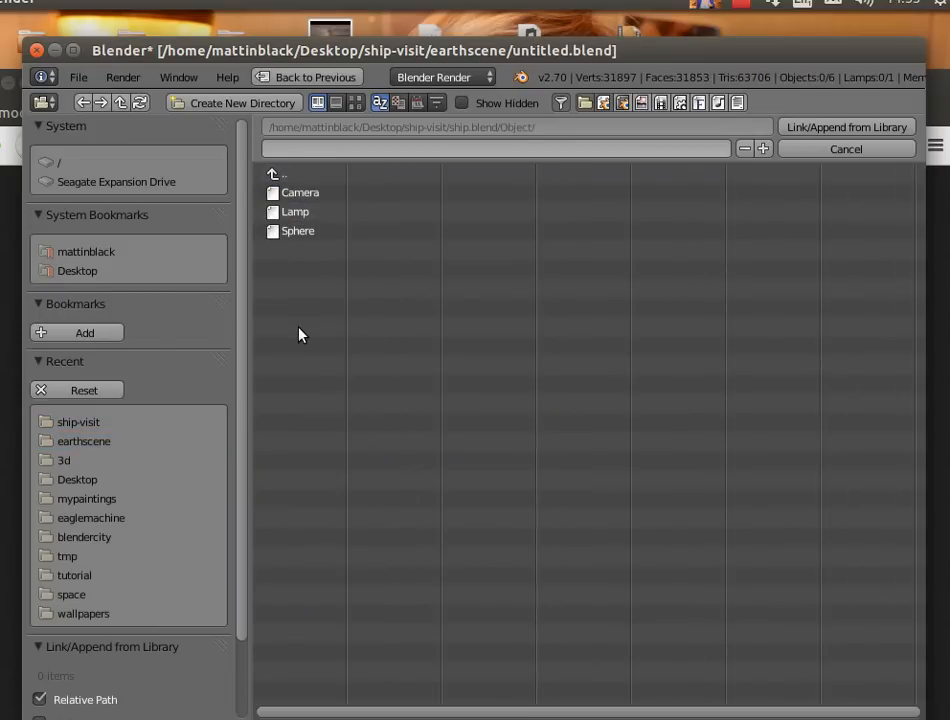
left_click(298, 232)
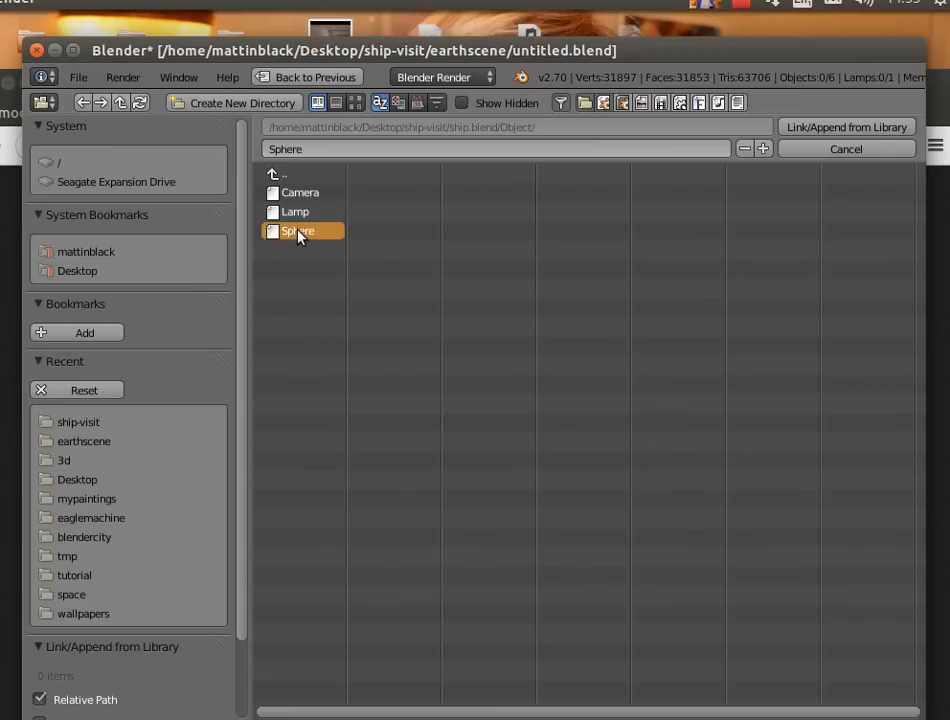
left_click(840, 128)
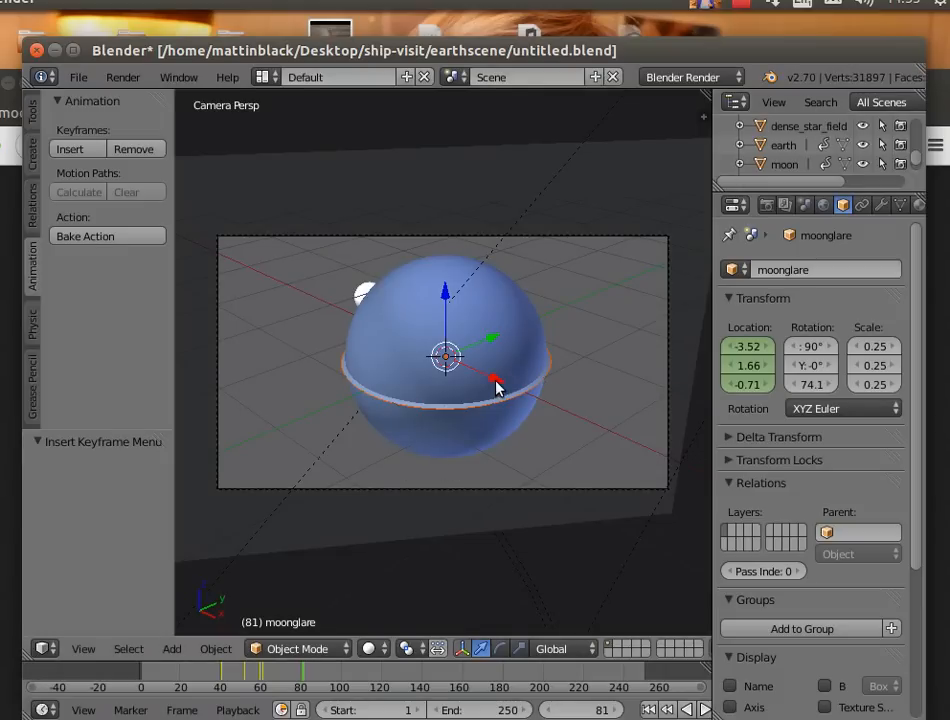
Move the appended ship about 1.523 along X and scale it down to about 0.059.
left_click_drag(496, 381, 569, 538)
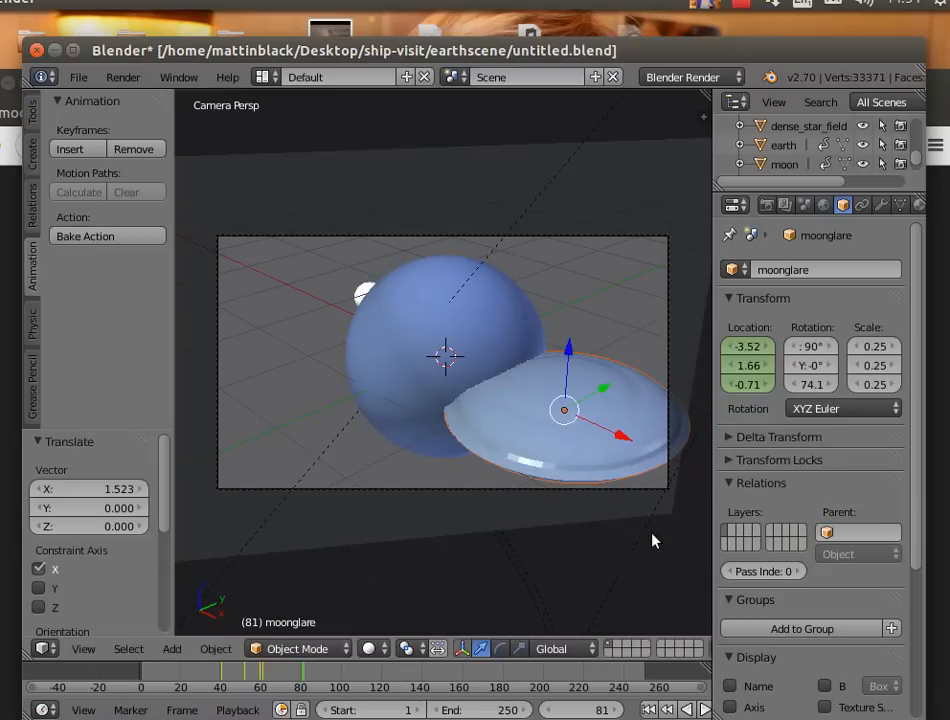
key("s")
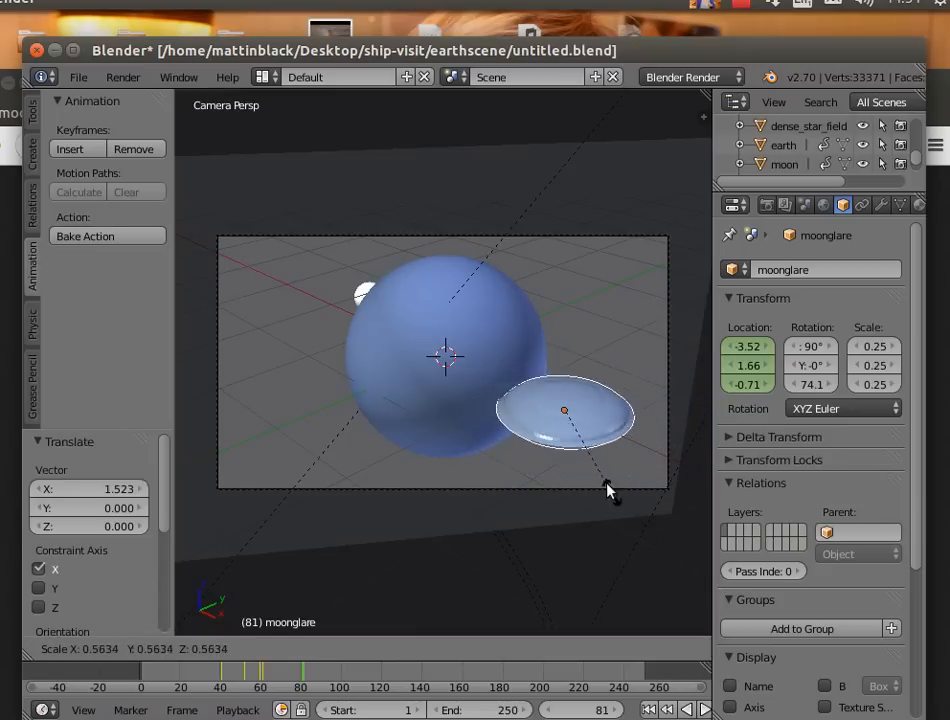
left_click(566, 424)
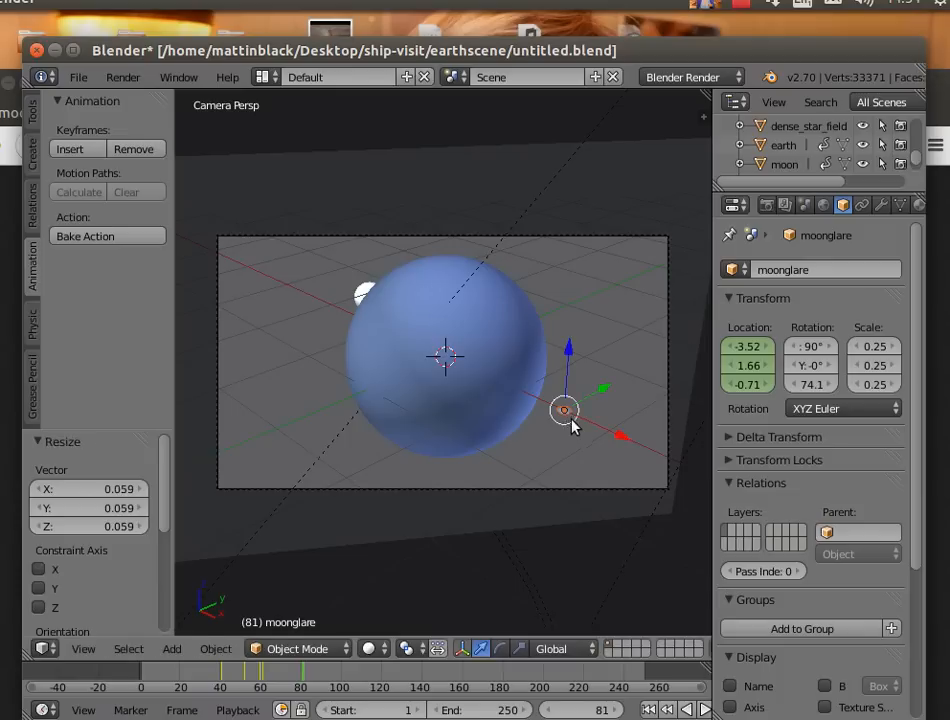
Scale the ship by about 0.279 and shift it along the global axes onto the earth's lower-right edge.
left_click_drag(621, 439, 592, 424)
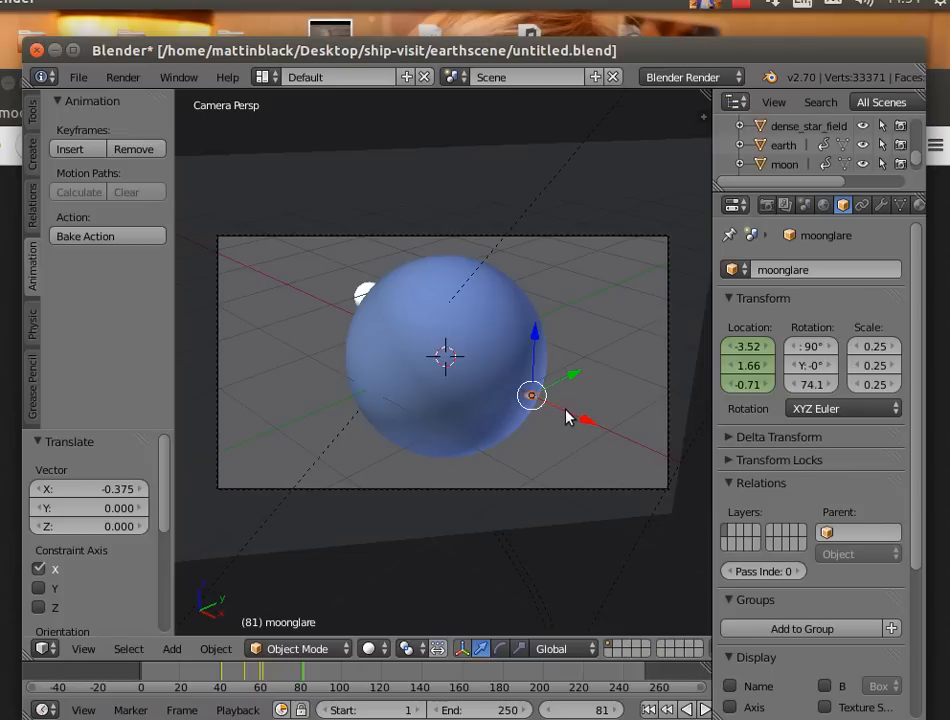
key("s")
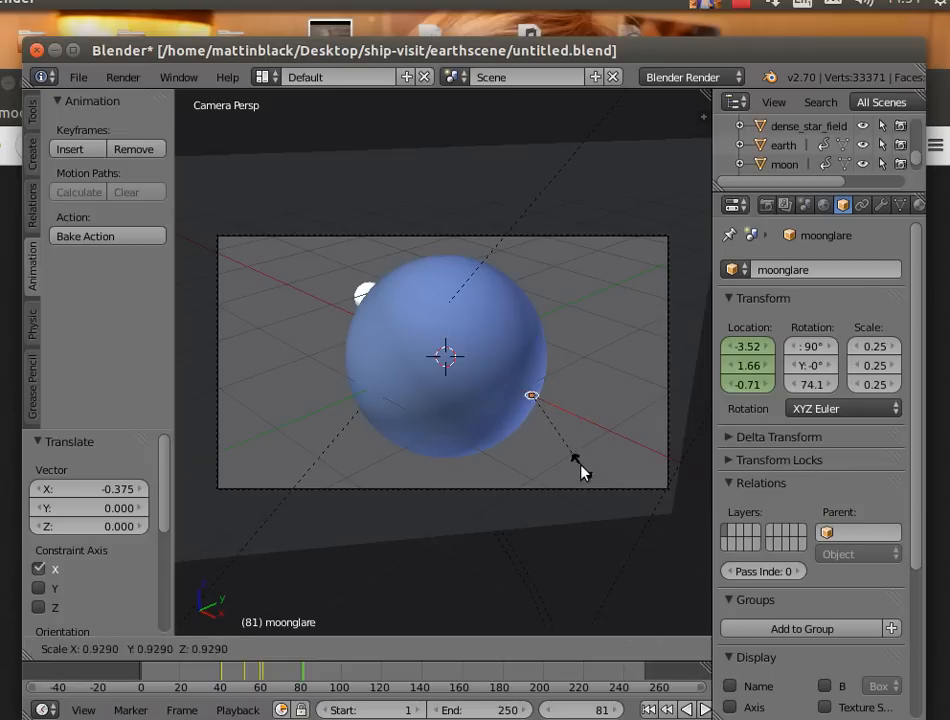
left_click(551, 421)
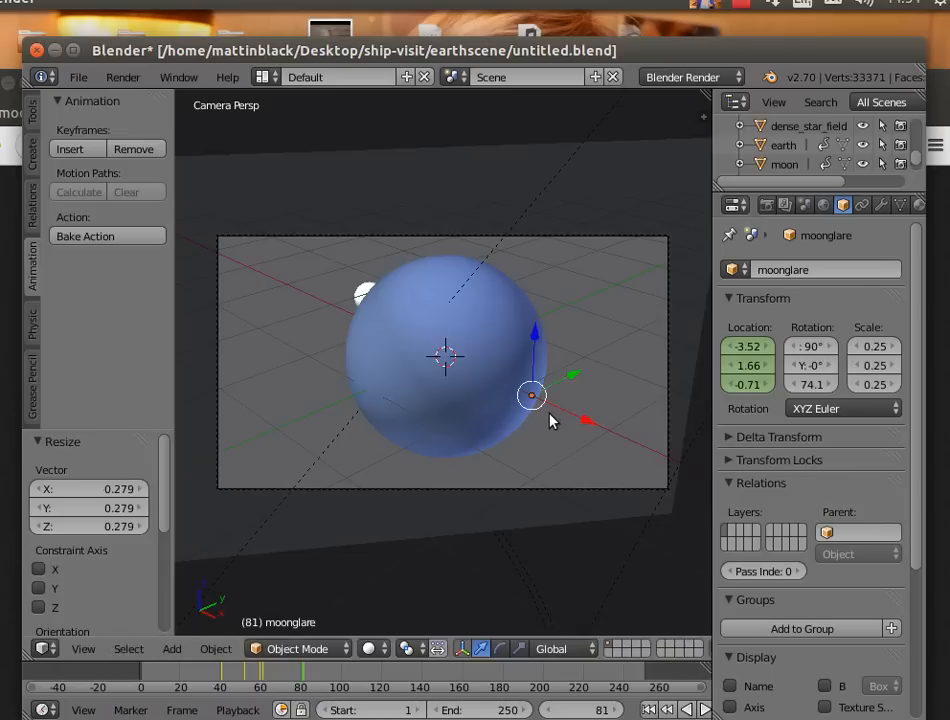
mouse_move(572, 377)
left_mouse_down()
mouse_move(579, 366)
mouse_move(577, 376)
left_mouse_up()
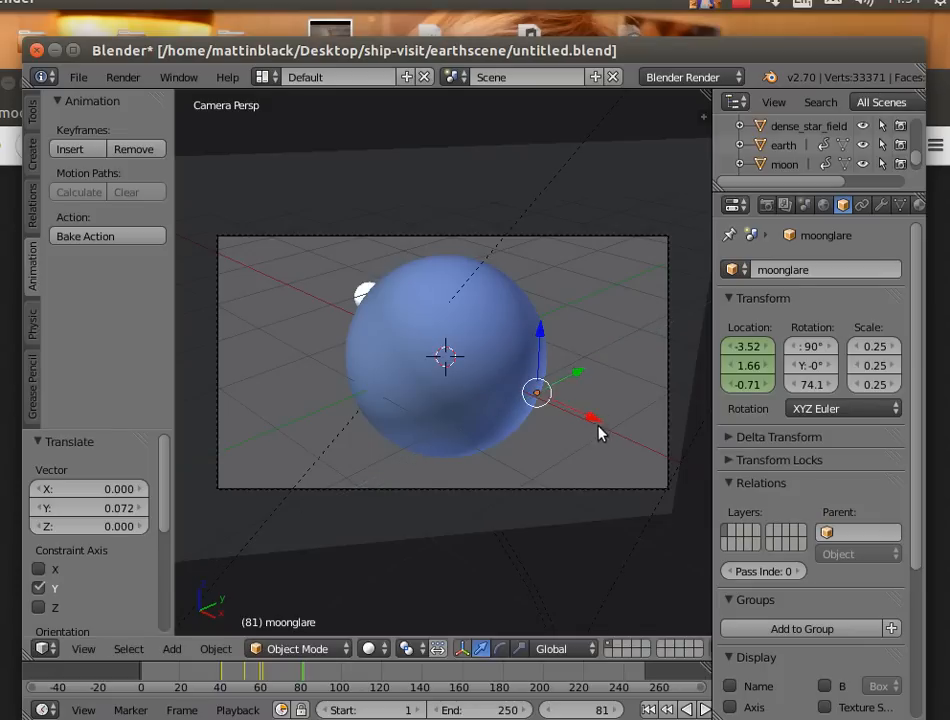
left_click_drag(594, 425, 587, 422)
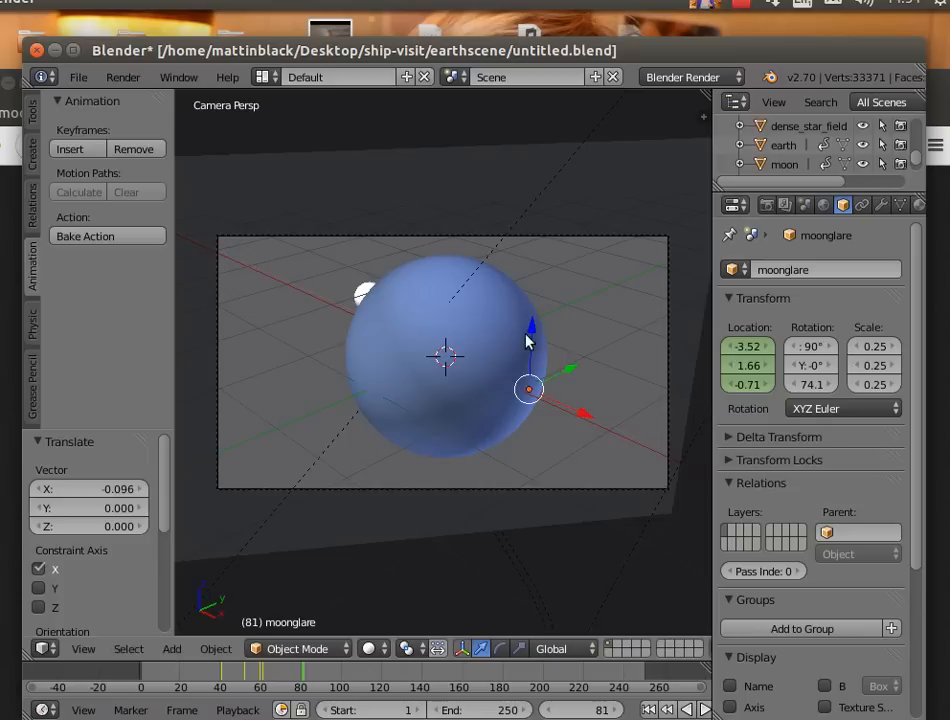
left_click_drag(536, 327, 575, 430)
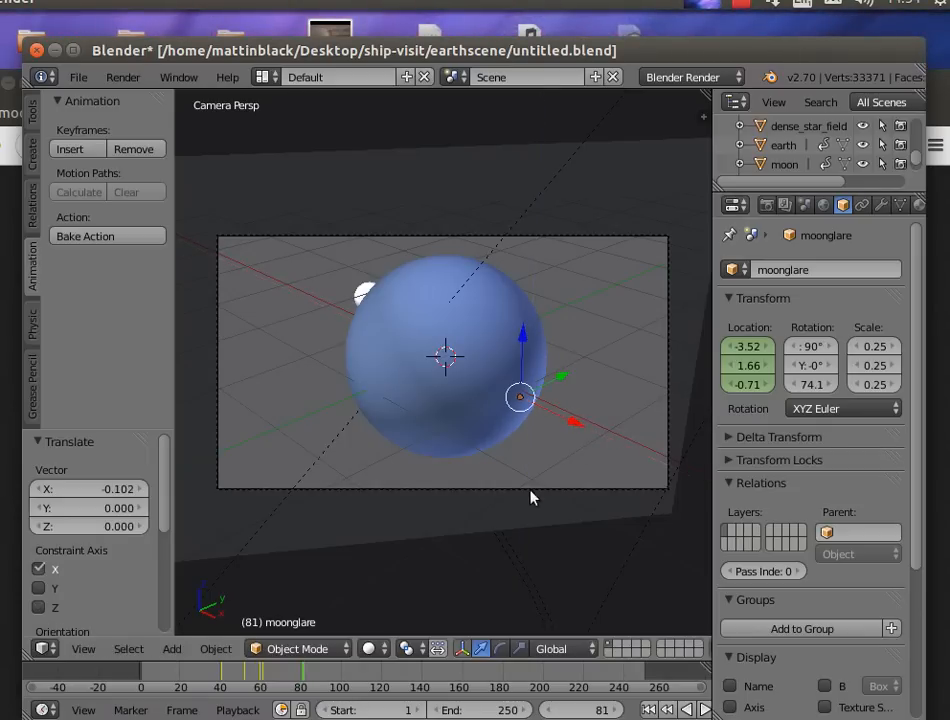
Frame the view on the selected ship and nudge it about 0.048 along X.
left_click(80, 649)
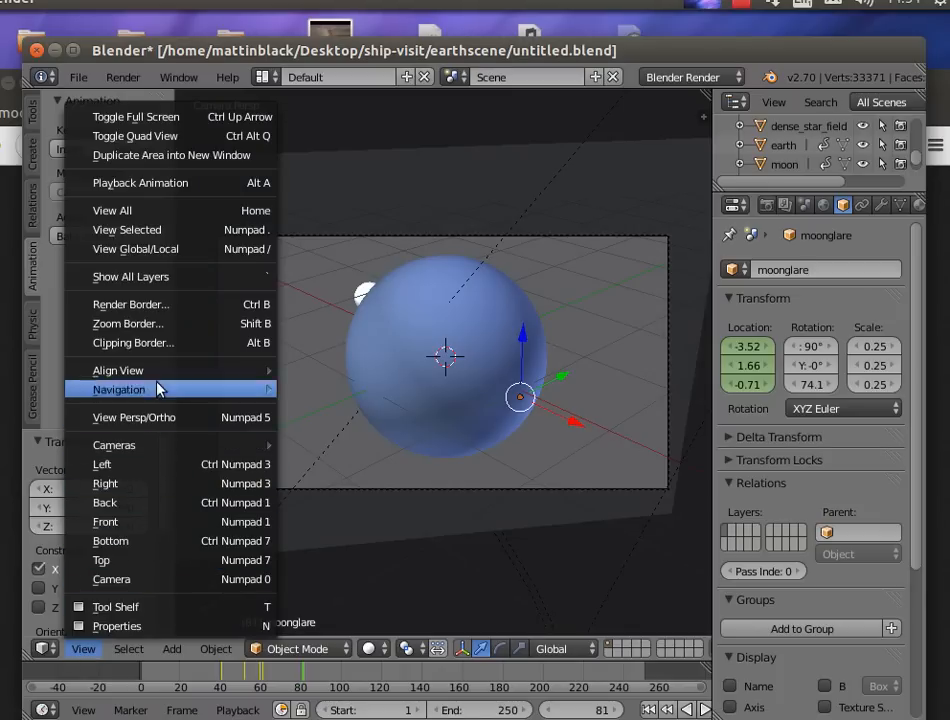
mouse_move(180, 367)
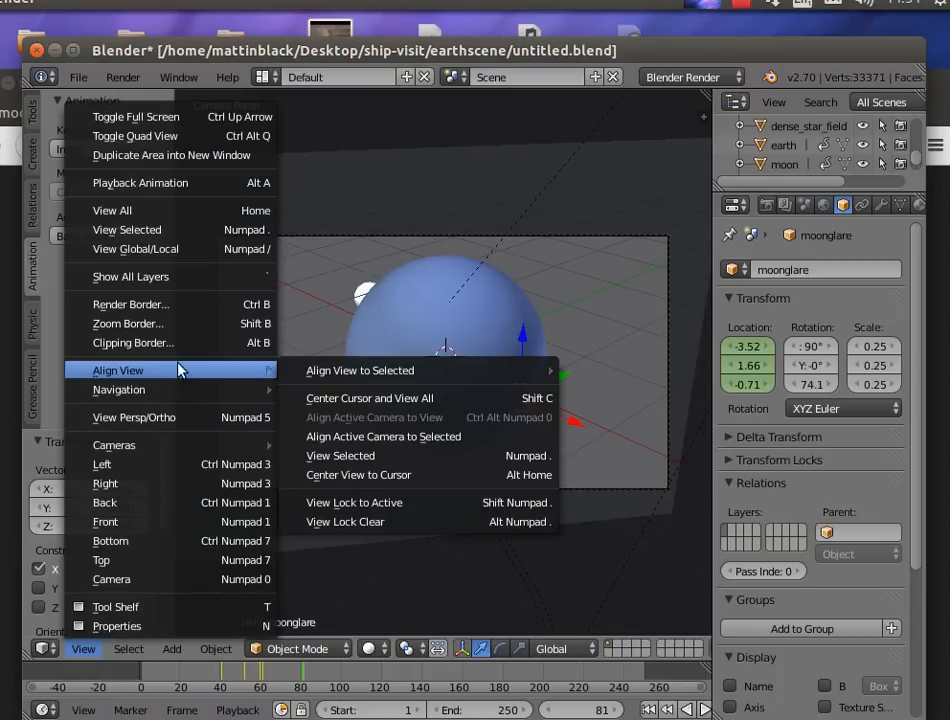
left_click(371, 456)
left_click_drag(496, 388, 553, 440)
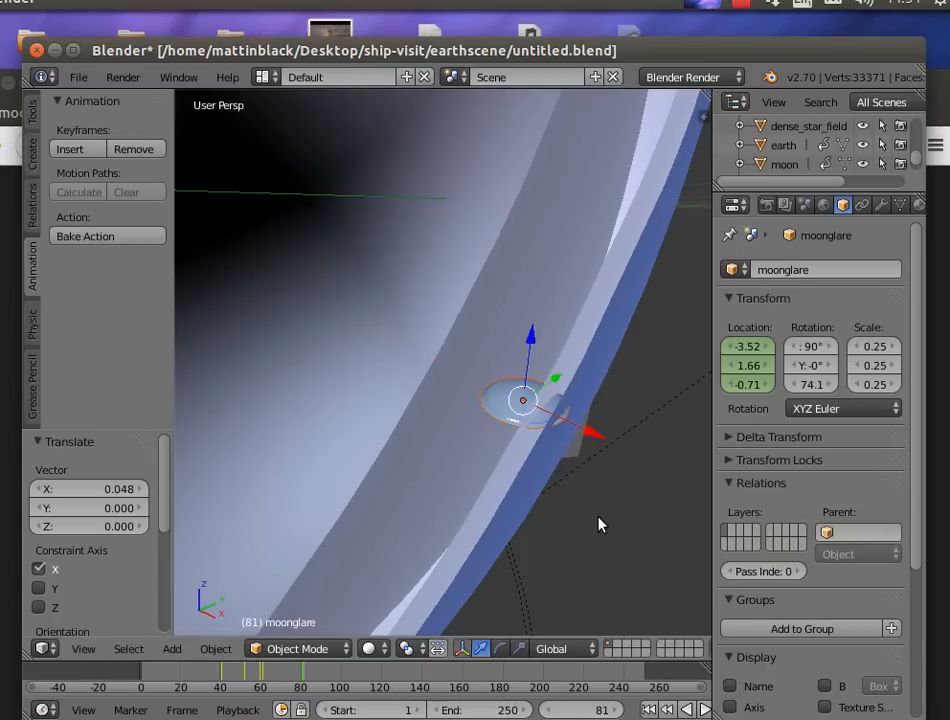
Scale the ship by about 0.695 and rotate it about 15.2° around the X axis.
key("s")
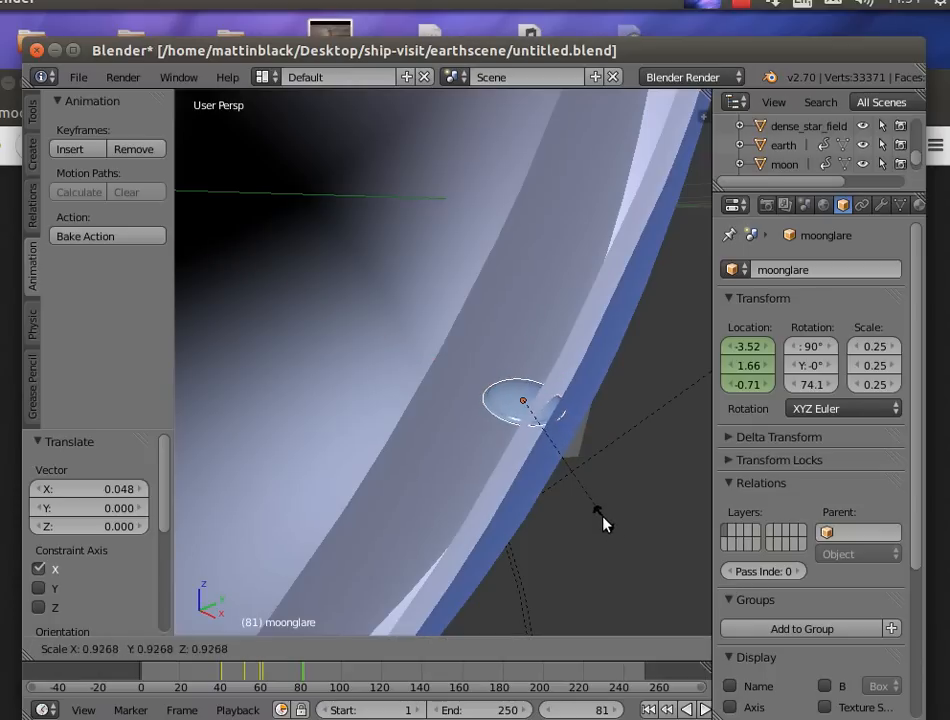
left_click(589, 491)
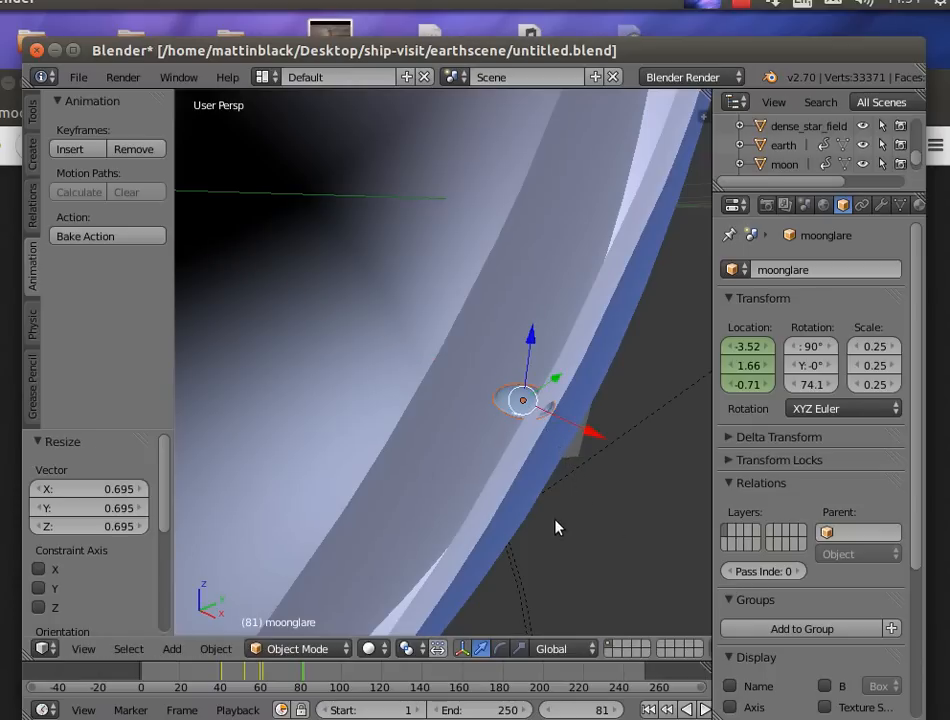
left_click(500, 648)
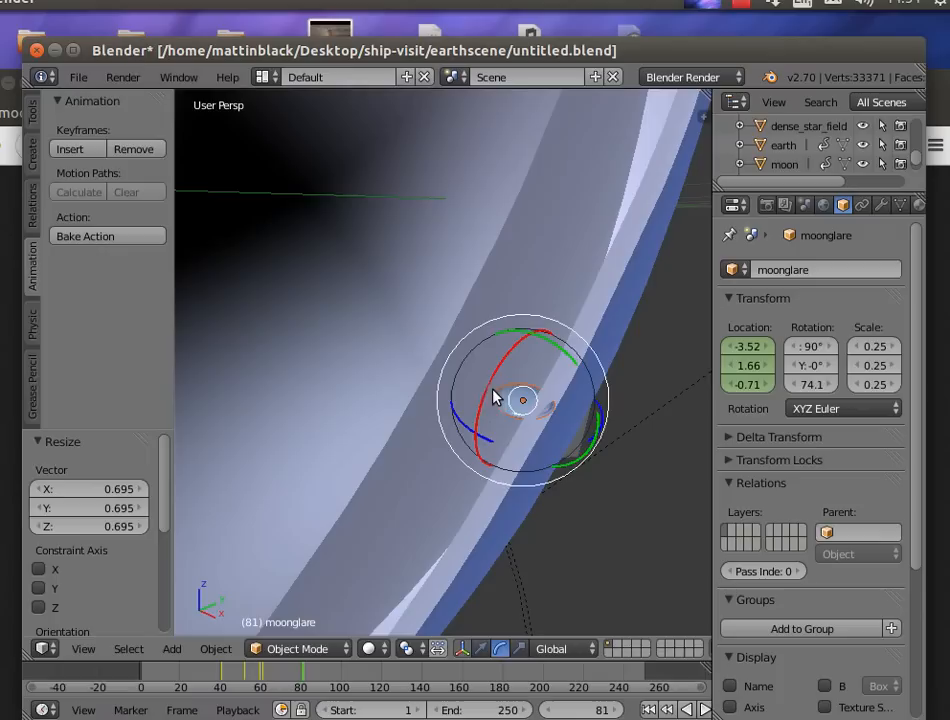
left_click_drag(498, 382, 494, 391)
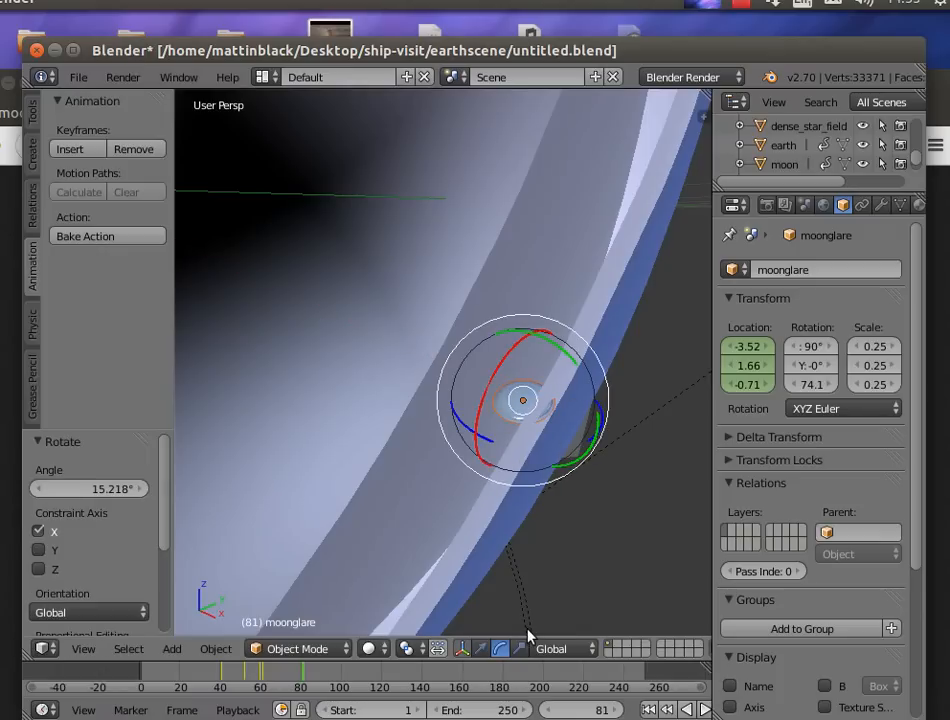
Return to frame 1 and rename the appended Sphere object to ship.
left_click(649, 710)
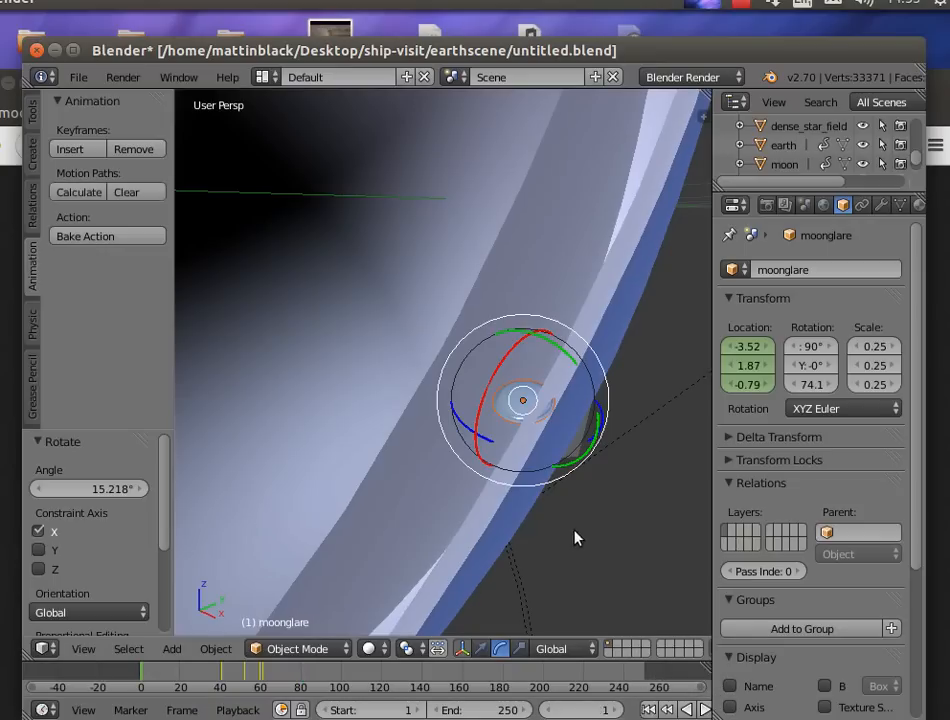
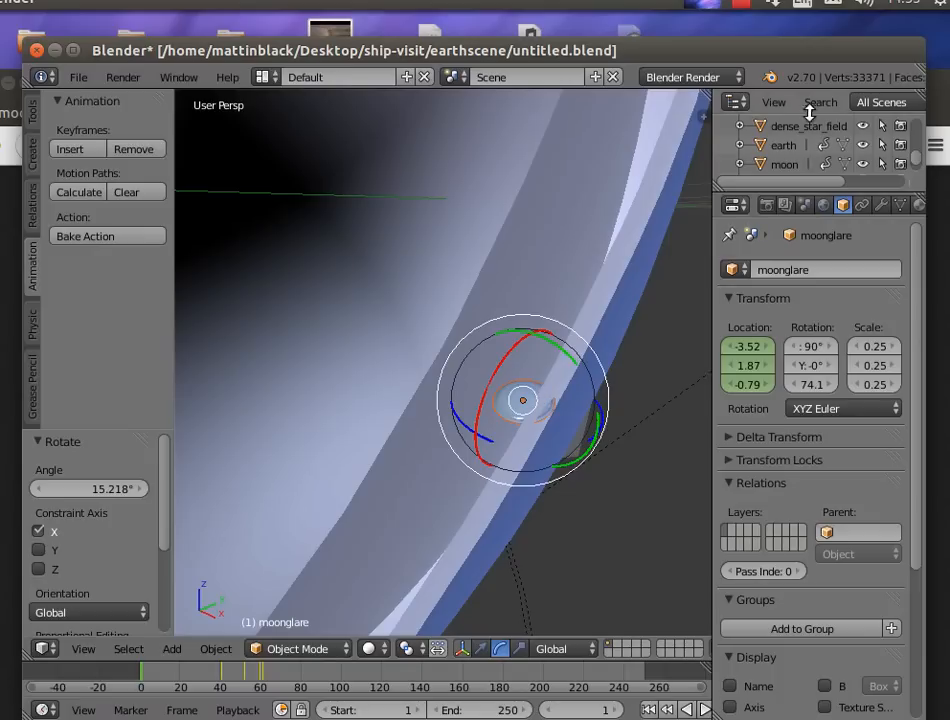
scroll(808, 140, "down", 1)
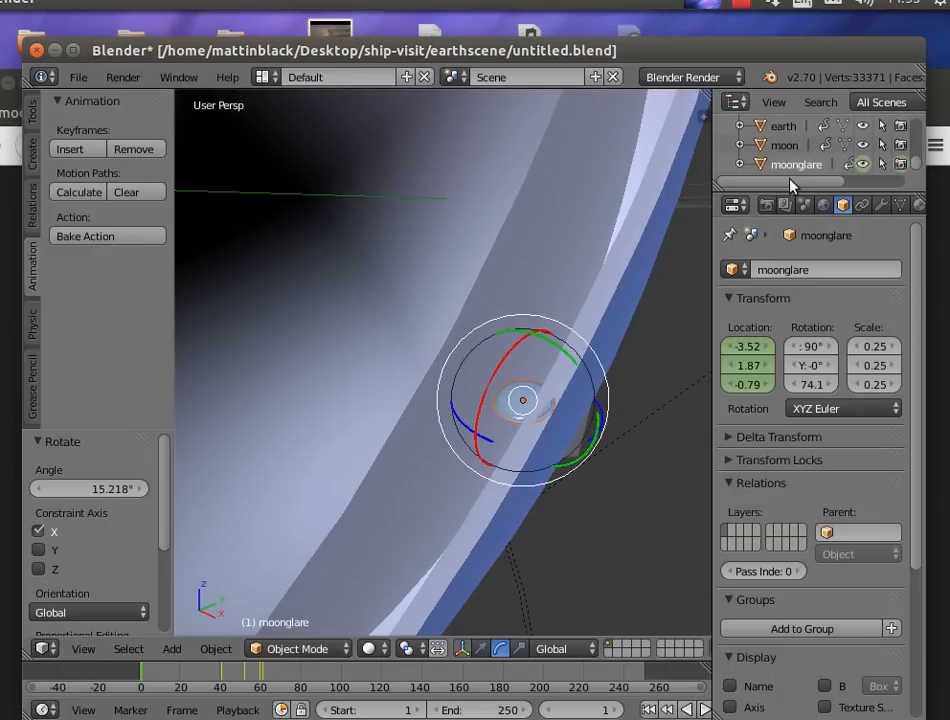
scroll(787, 166, "up", 5)
scroll(788, 170, "down", 2)
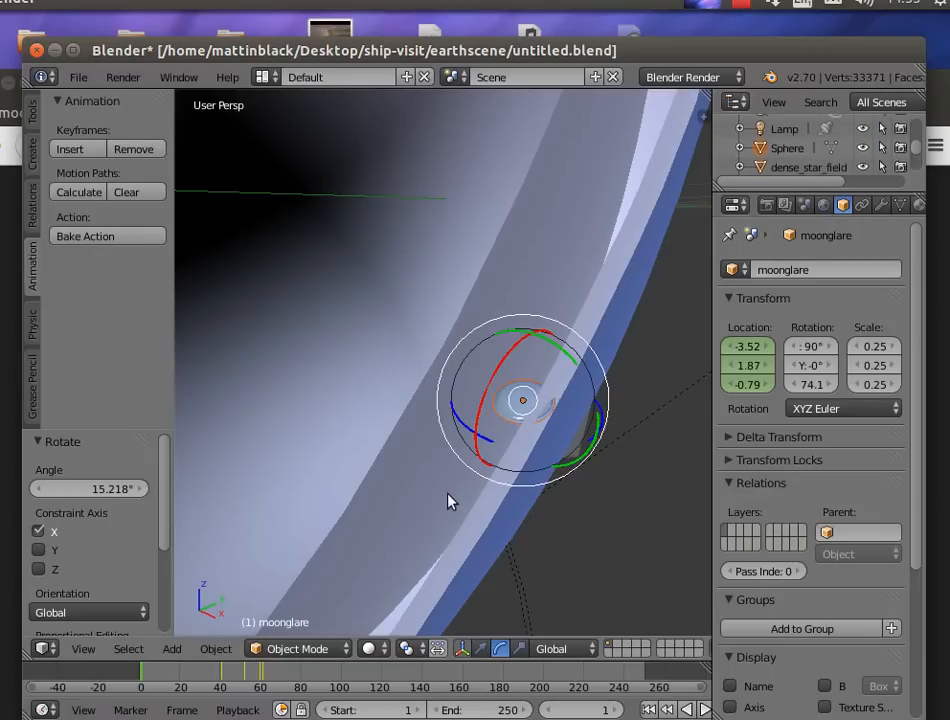
key("a")
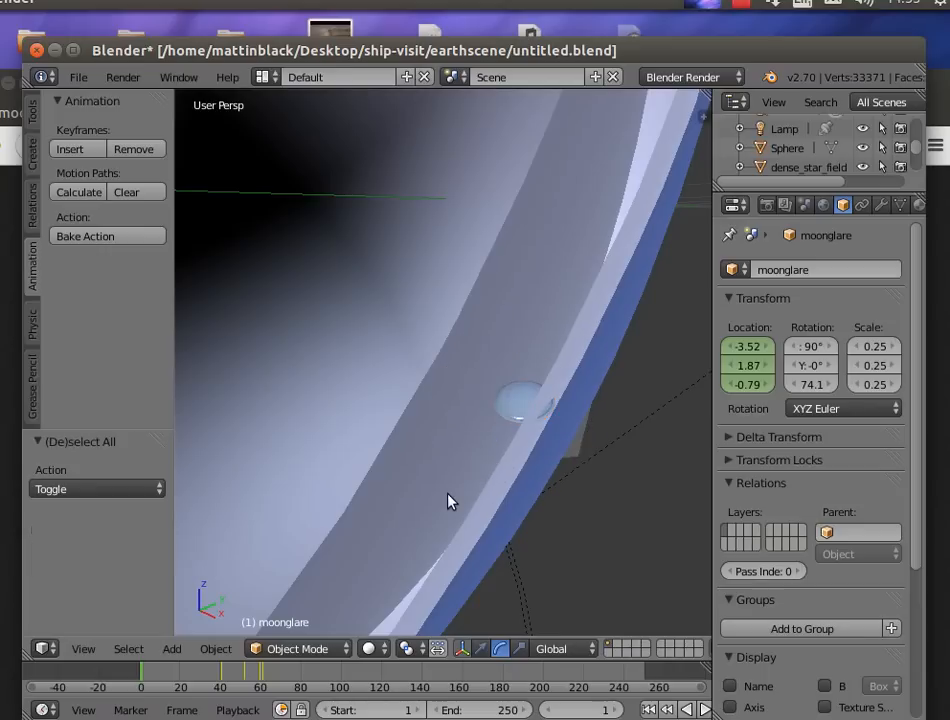
right_click(511, 401)
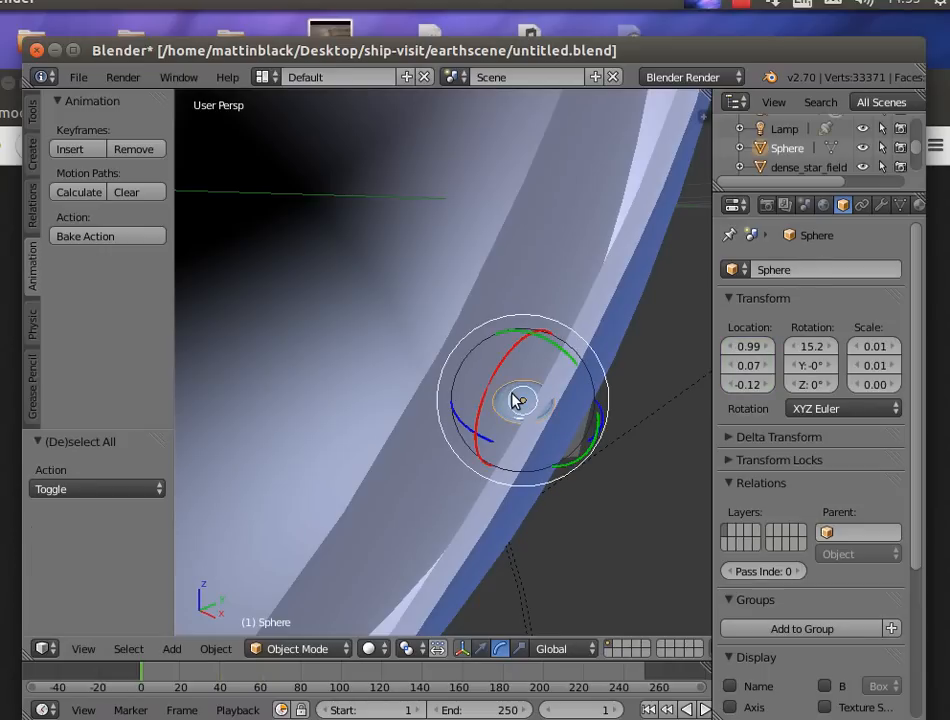
left_click(820, 269)
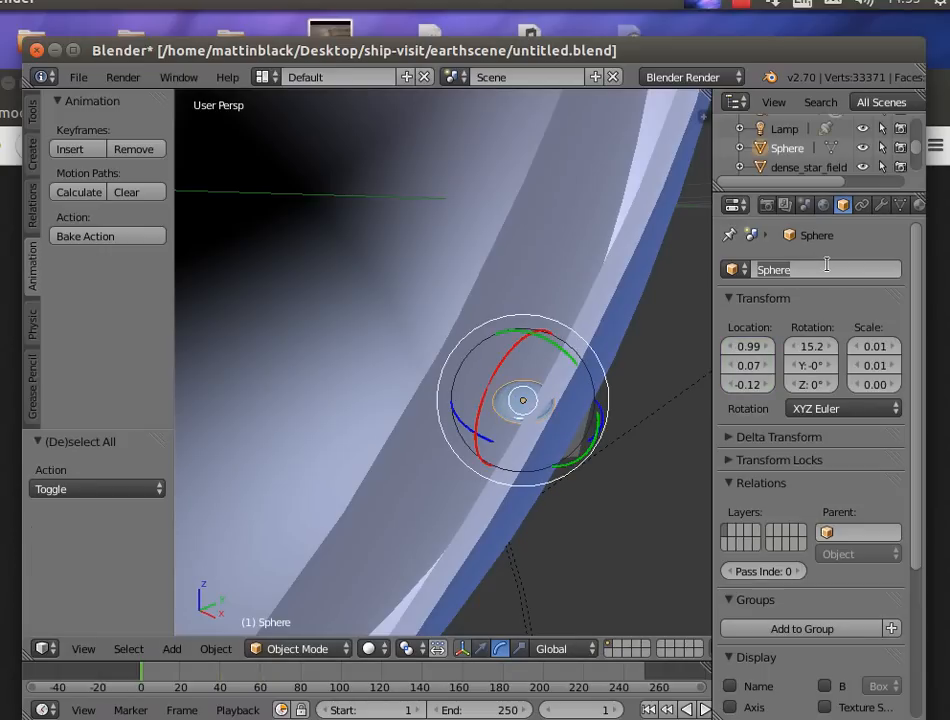
type("ship")
key("Return")
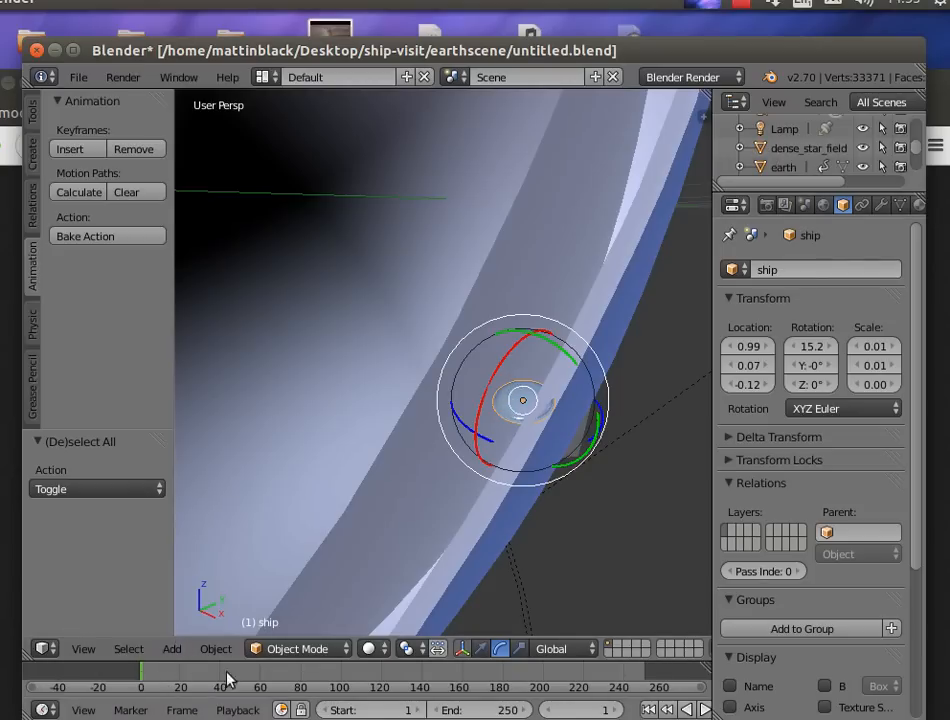
Insert a LocRotScale keyframe for the ship at frame 1 and return to the camera view.
left_click(72, 149)
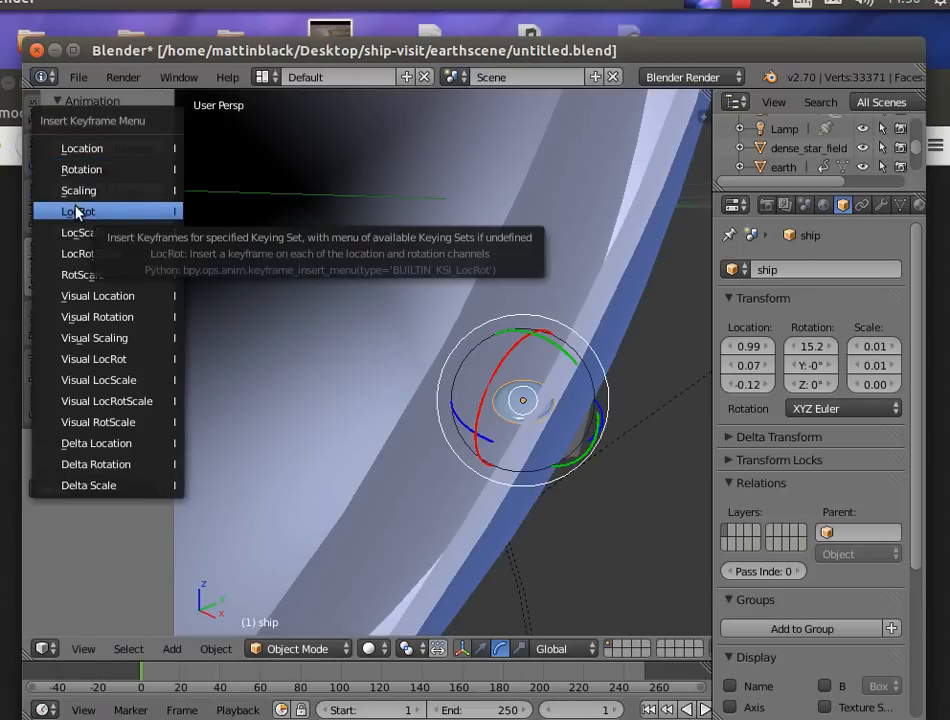
left_click(85, 255)
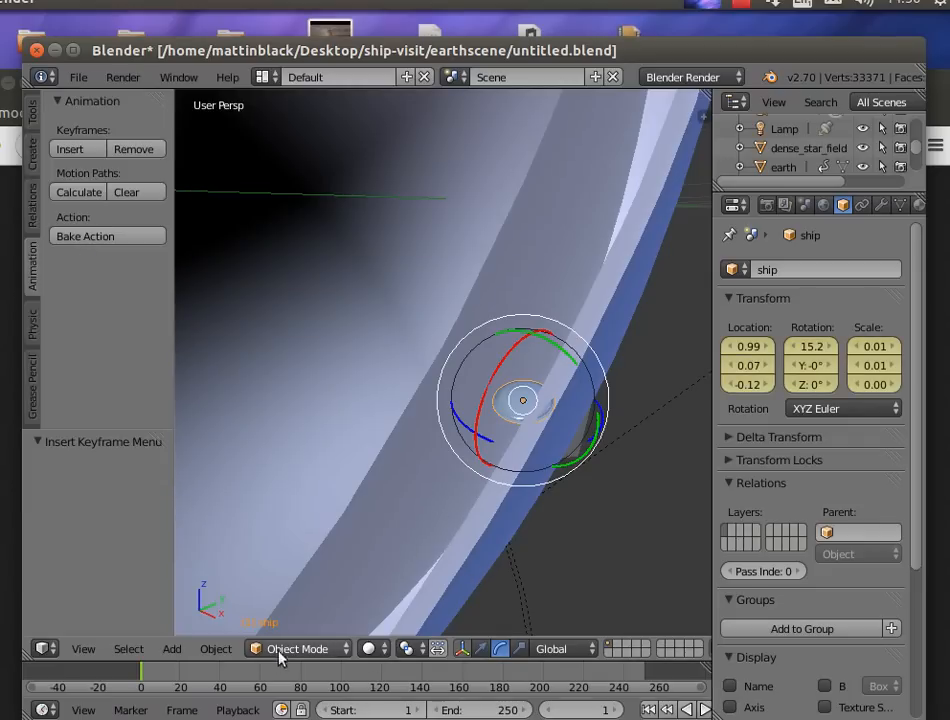
scroll(307, 532, "down", 2)
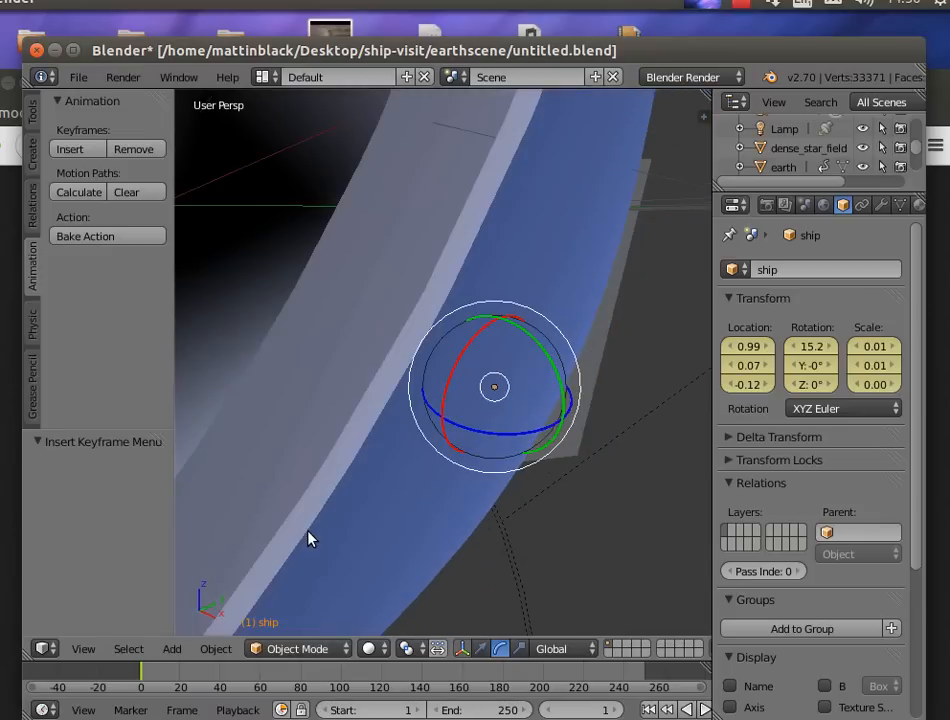
left_click(75, 652)
left_click(131, 579)
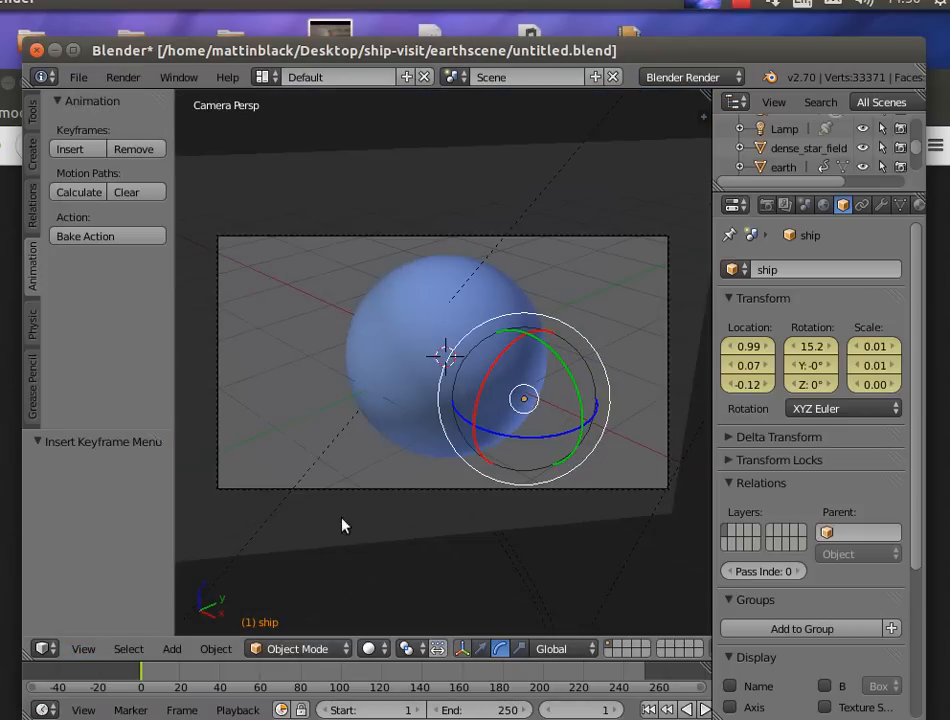
At frame 197, move the ship in top view to about X 3.19, Y -2.87, just in front of the camera.
left_click(537, 678)
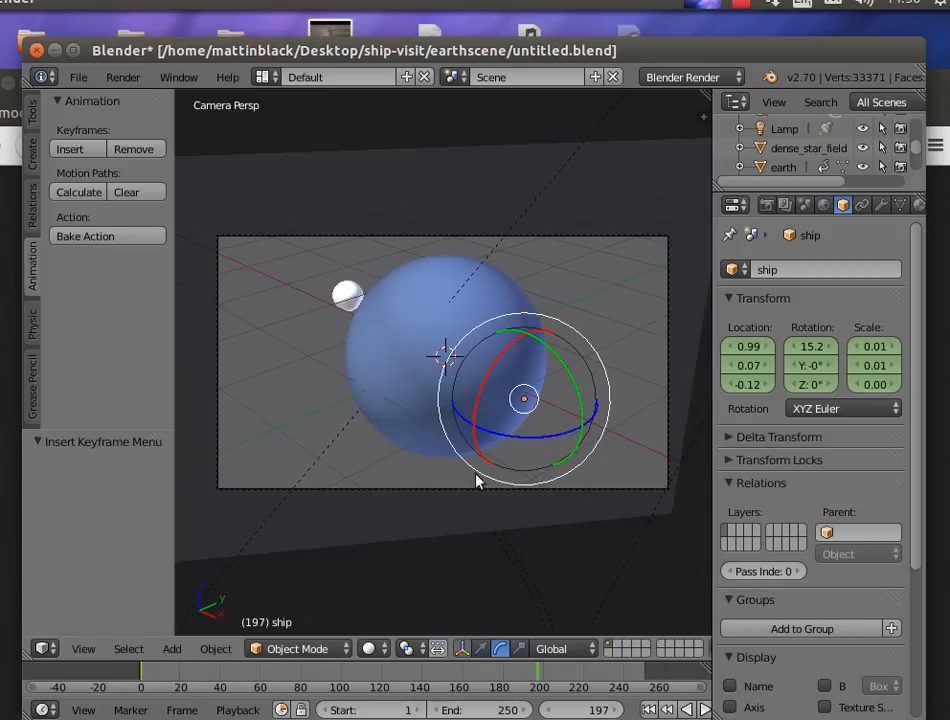
left_click(83, 649)
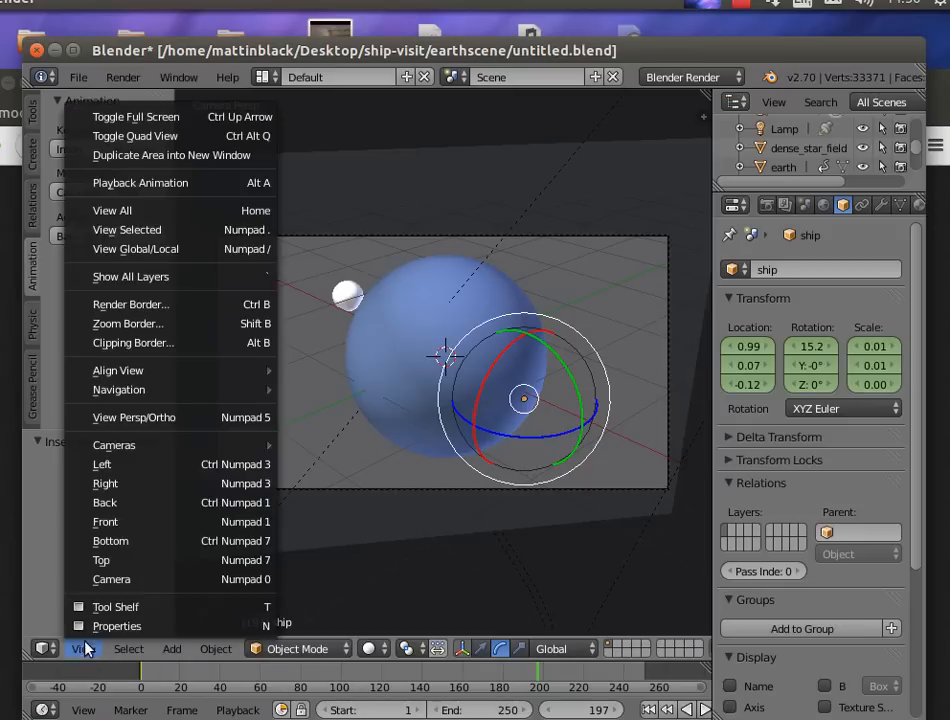
left_click(127, 562)
scroll(290, 486, "down", 10)
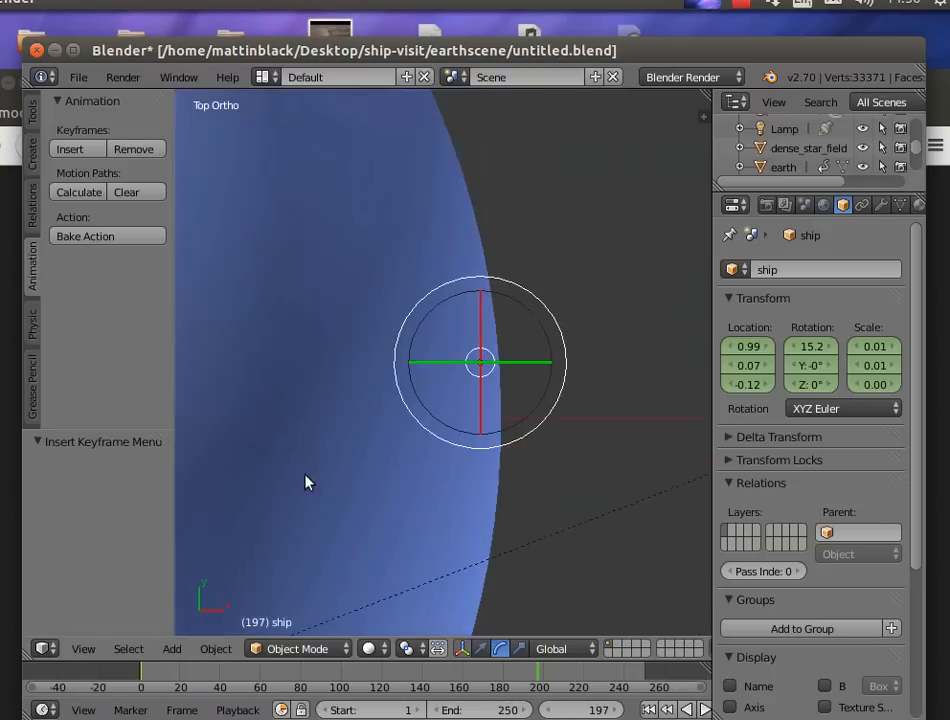
scroll(378, 477, "down", 3)
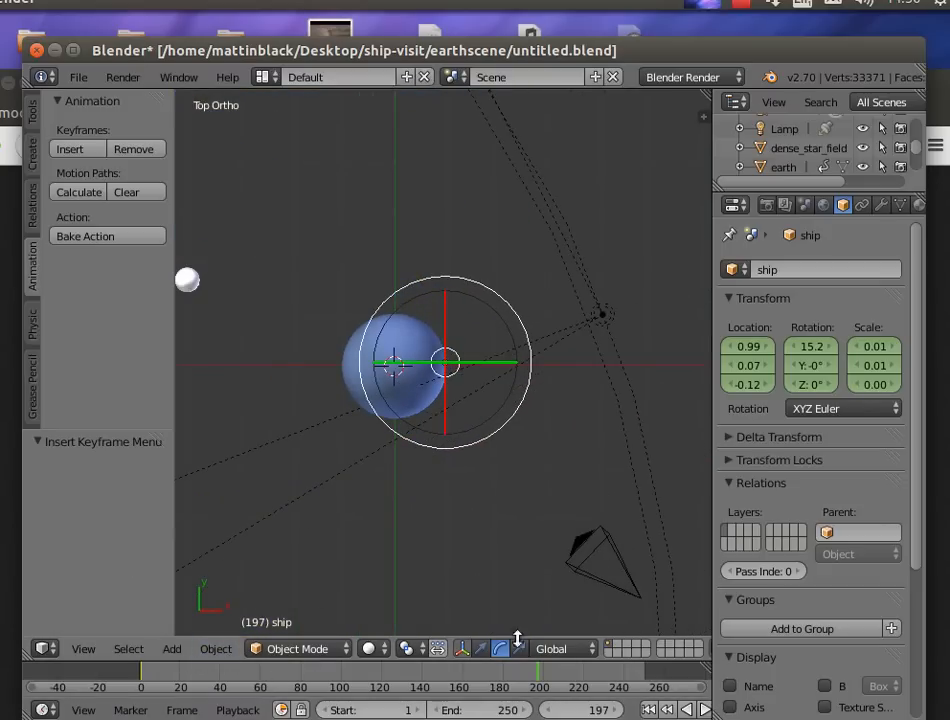
left_click(482, 649)
left_click_drag(512, 368, 602, 380)
left_click_drag(534, 296, 528, 447)
left_click_drag(597, 519, 621, 520)
Raise the ship along Z by about 1.95, to about Z 1.82, so it sits within the camera frame.
left_click(83, 649)
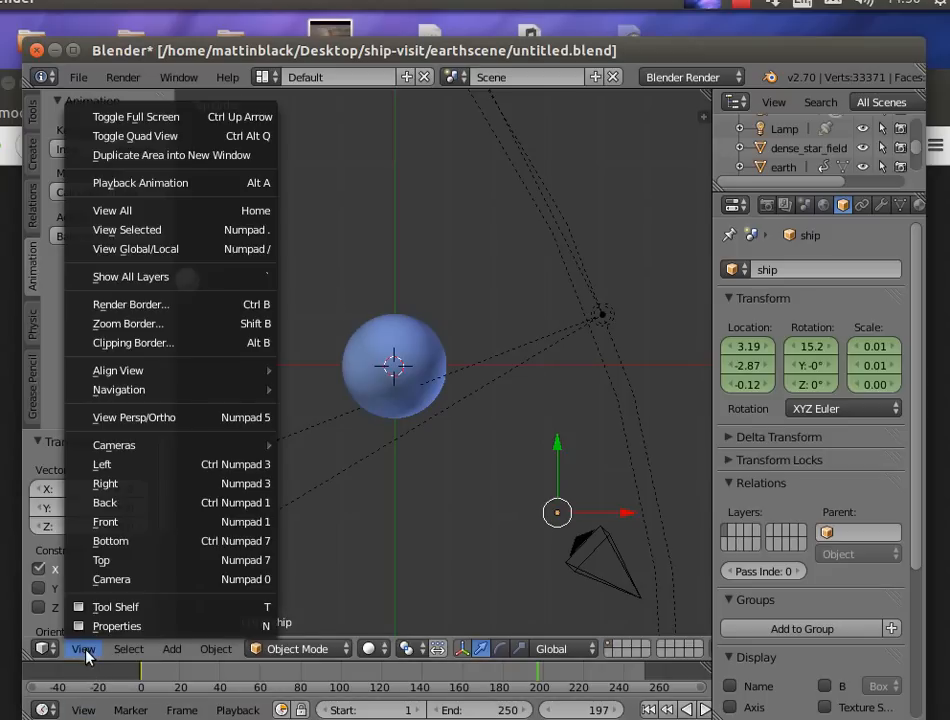
left_click(135, 583)
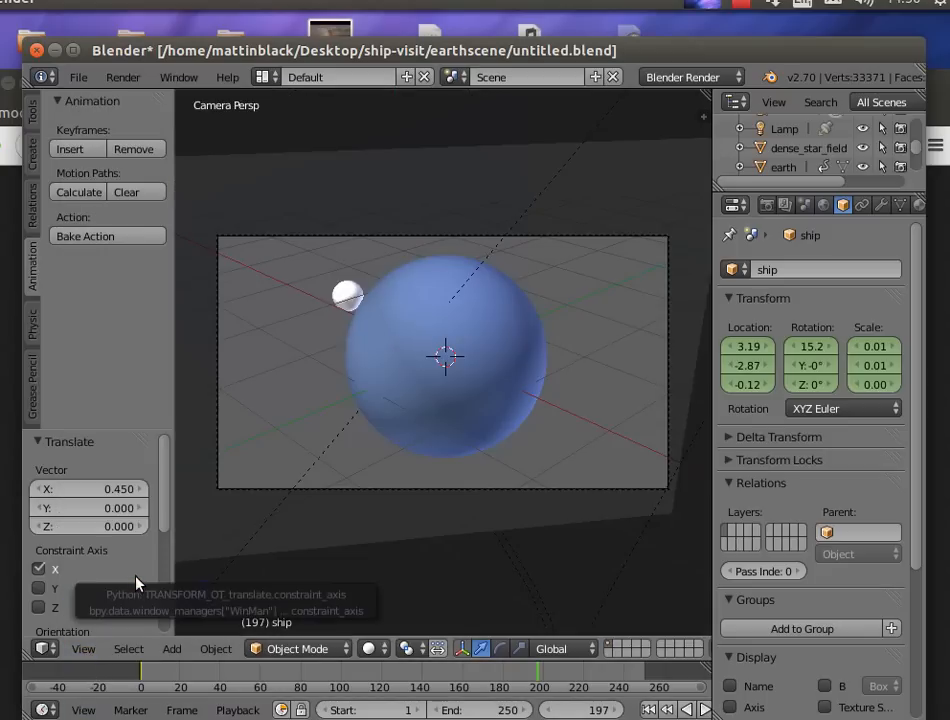
scroll(360, 538, "down", 3)
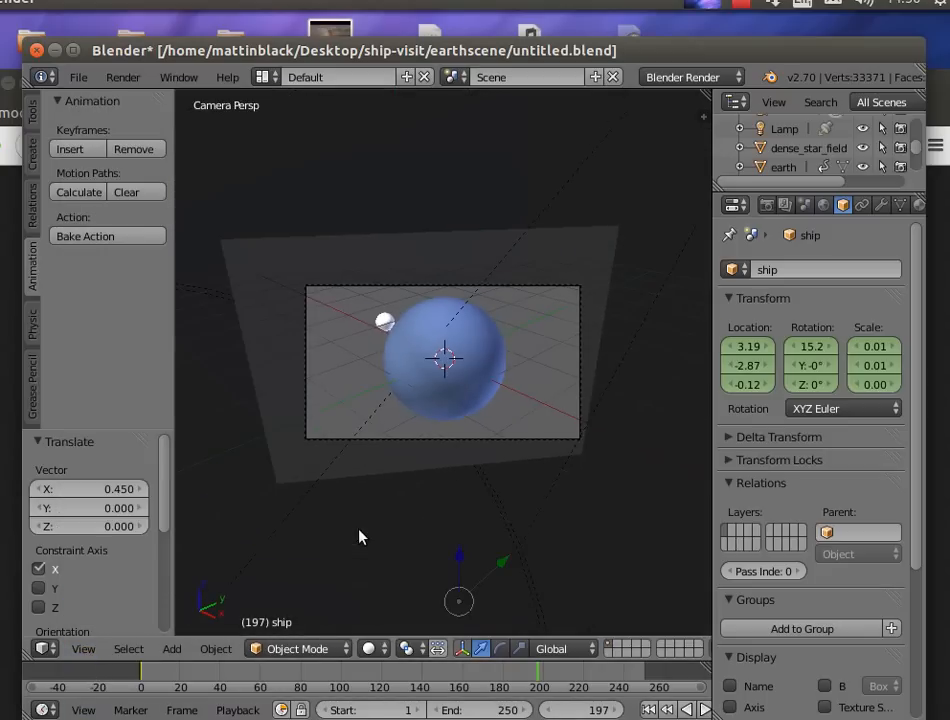
middle_click(459, 559)
left_click(459, 559)
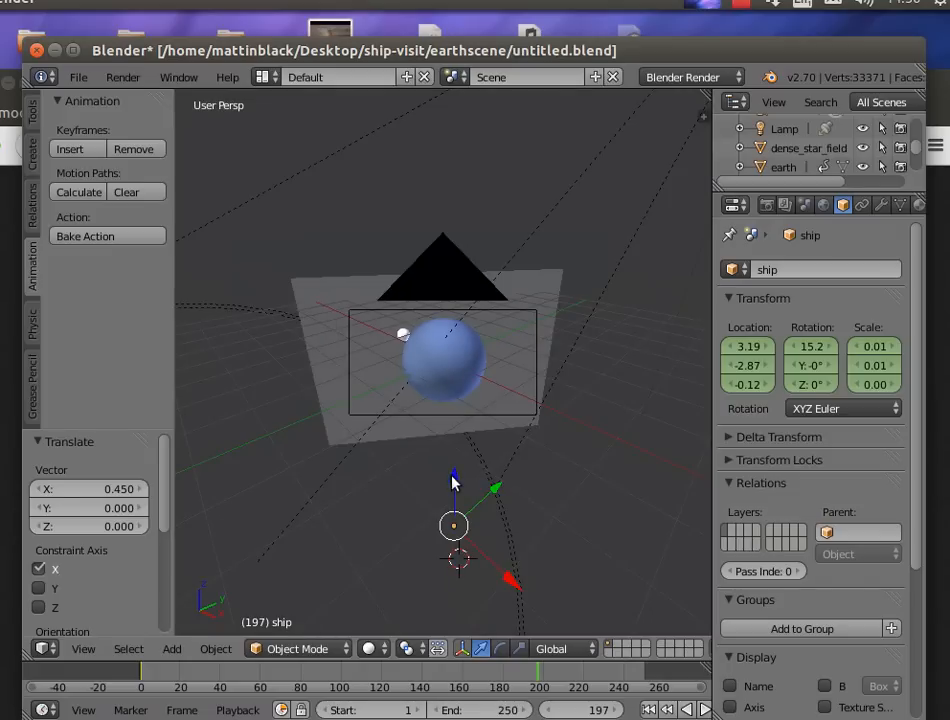
key("g")
key("z")
left_click(450, 360)
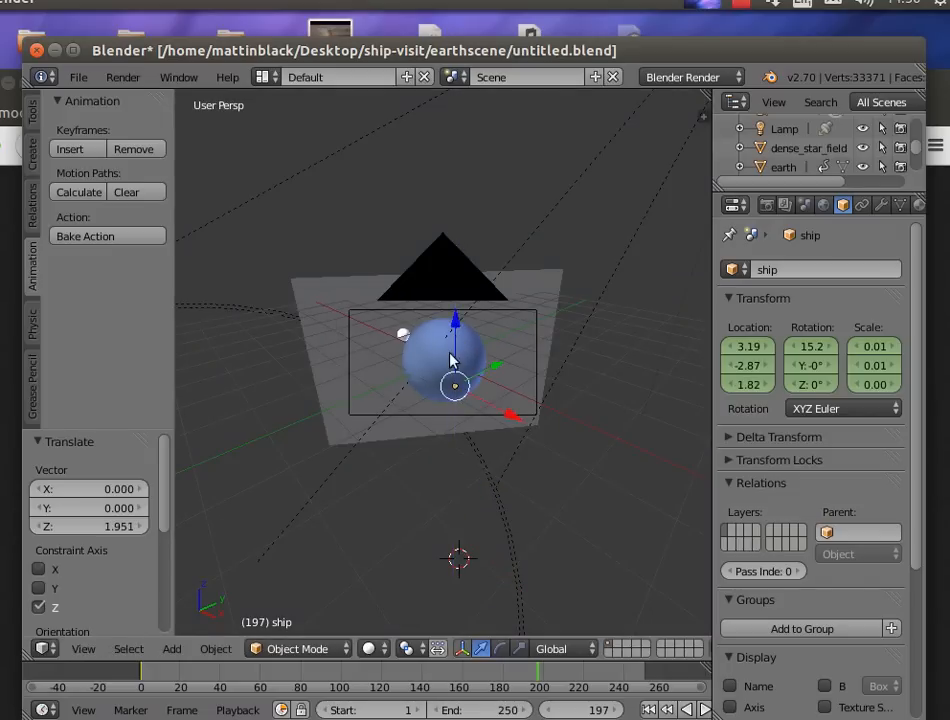
In camera view, move the ship along each axis to about X 3.71, Y -3.47, Z 2.39.
left_click(80, 650)
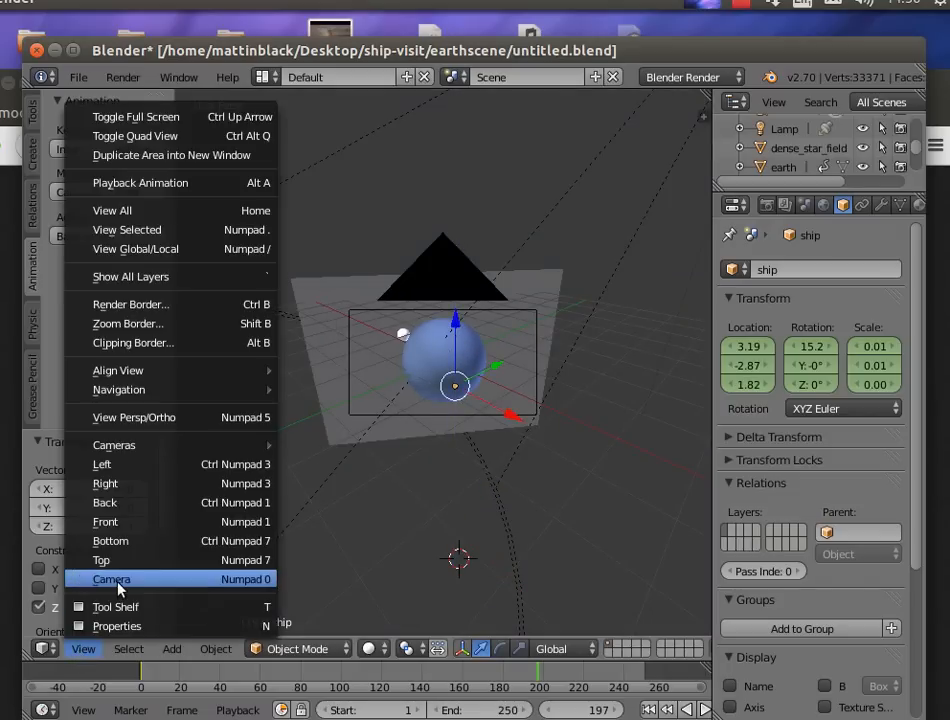
left_click(87, 579)
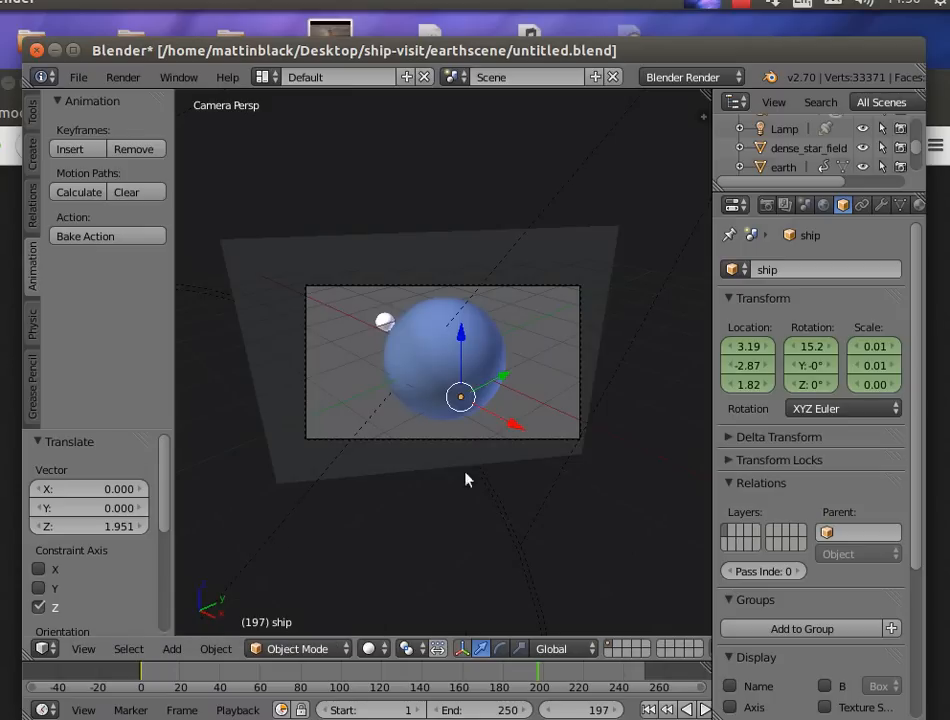
key("g")
key("x")
left_click(566, 488)
key("g")
key("y")
left_click(458, 451)
key("g")
key("z")
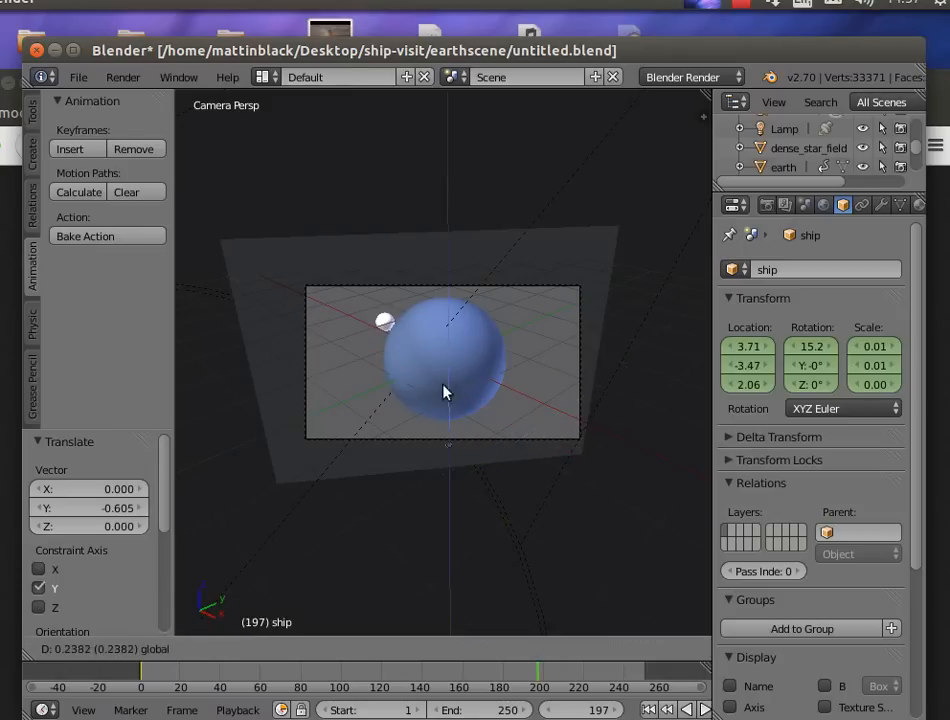
left_click(445, 330)
Bring the ship closer to the camera, to about X 4.20, Y -3.95, Z 2.77.
key("g")
key("x")
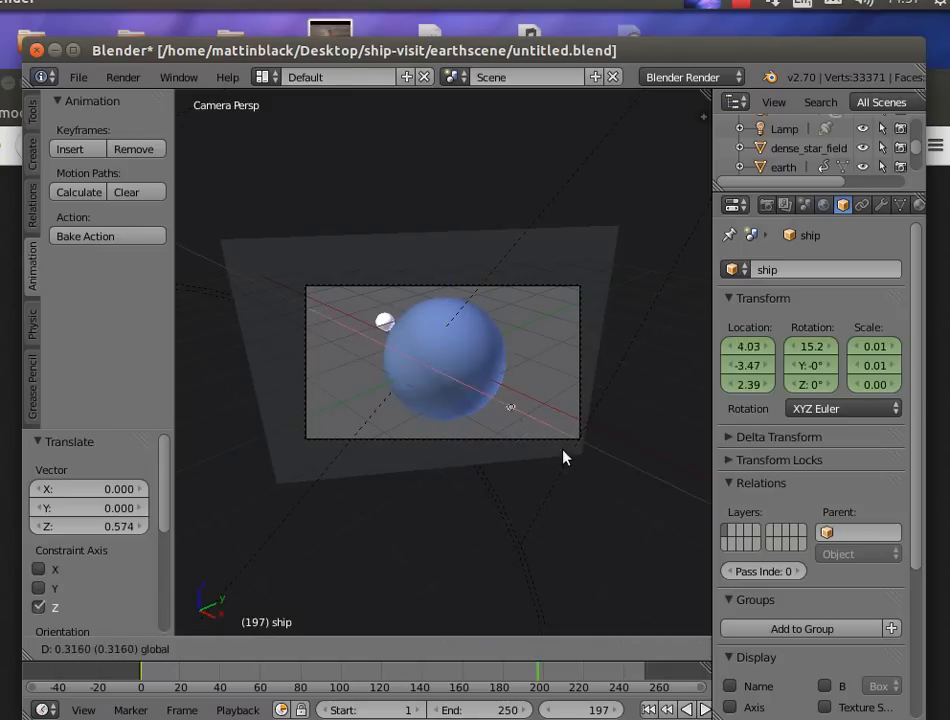
left_click(596, 485)
key("g")
key("y")
left_click(490, 471)
key("g")
key("z")
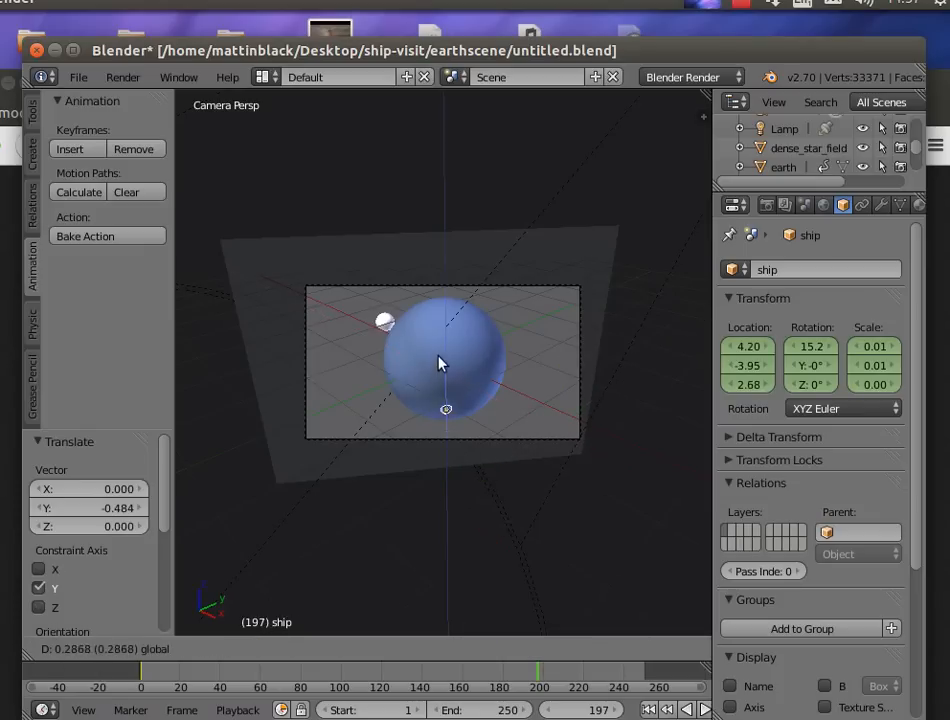
left_click(440, 335)
Move the ship further toward the camera, to about X 4.62, Y -4.32, Z 3.07.
key("g")
key("x")
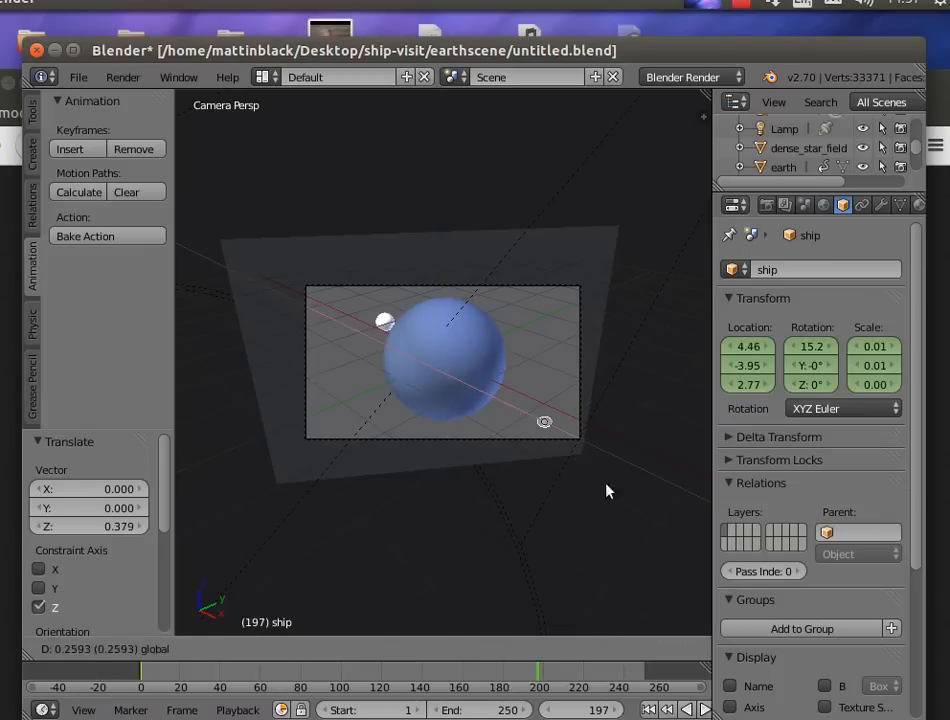
left_click(657, 536)
key("g")
key("y")
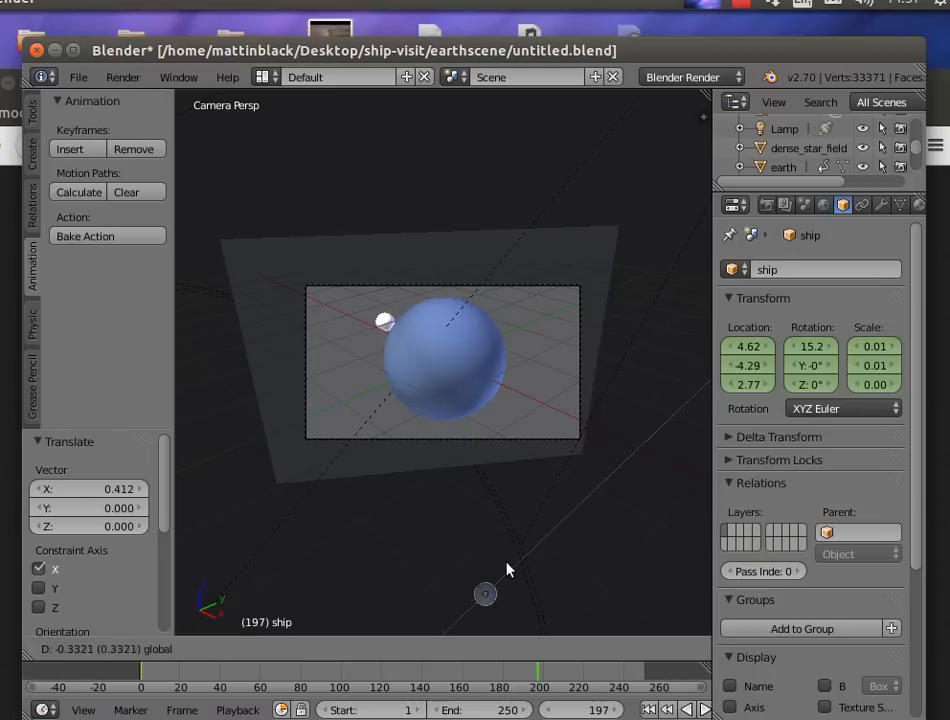
left_click(453, 576)
key("g")
key("z")
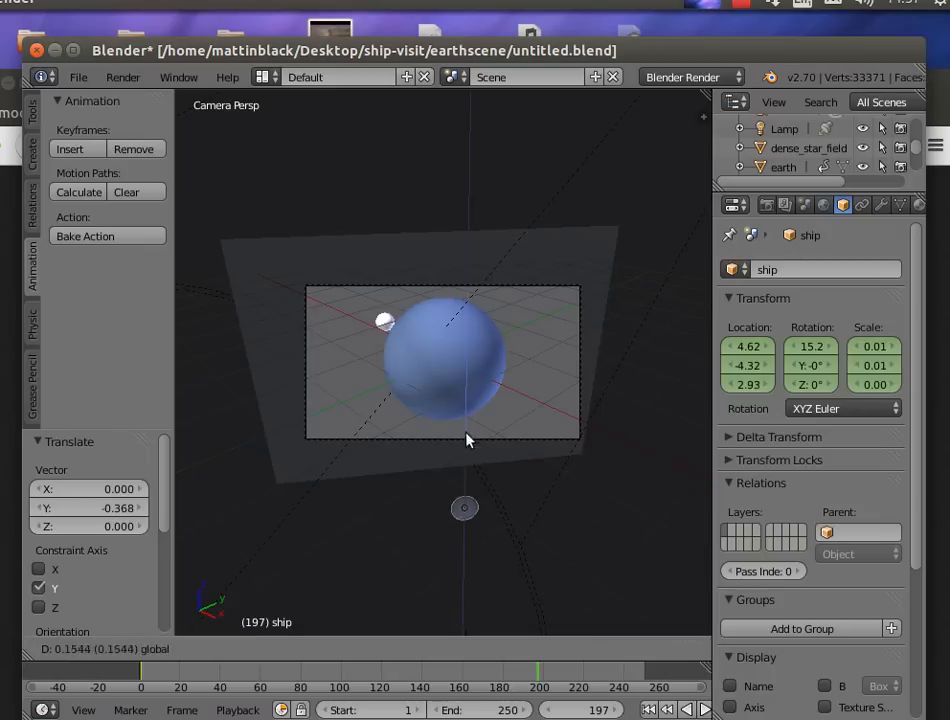
left_click(463, 310)
Fine-tune the ship's position to about X 4.67, Y -4.40, Z 3.11, in front of the earth.
key("g")
key("y")
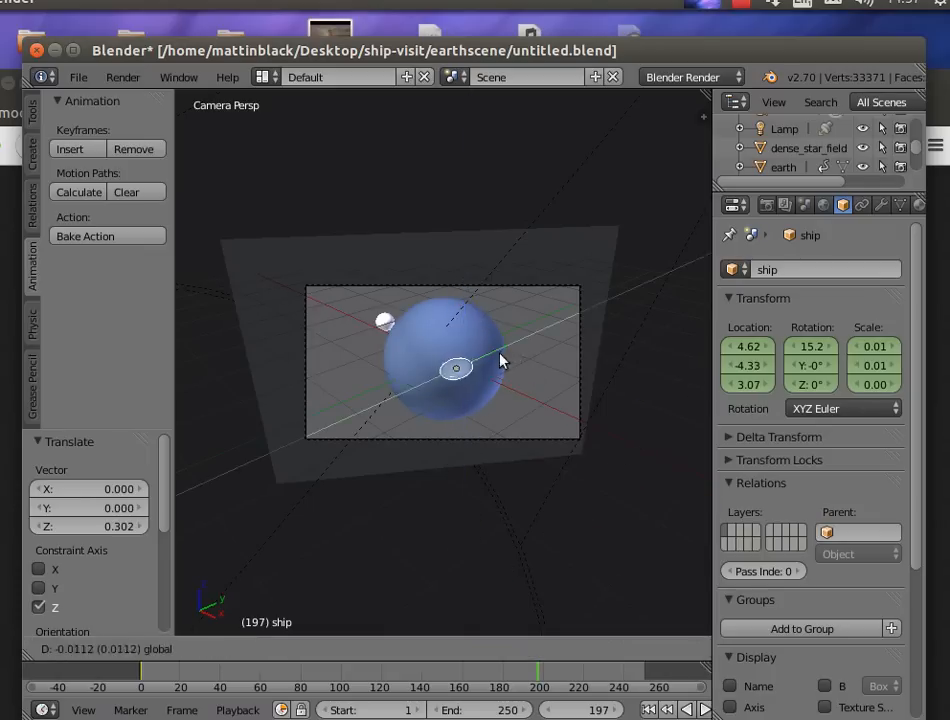
left_click(436, 427)
key("g")
key("x")
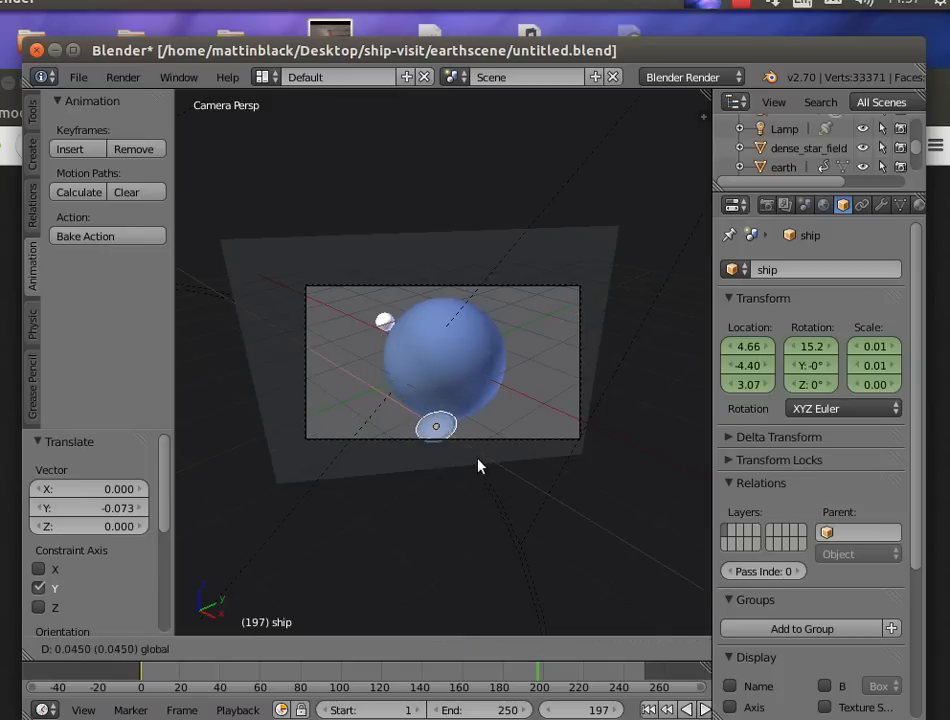
left_click(487, 468)
key("g")
key("z")
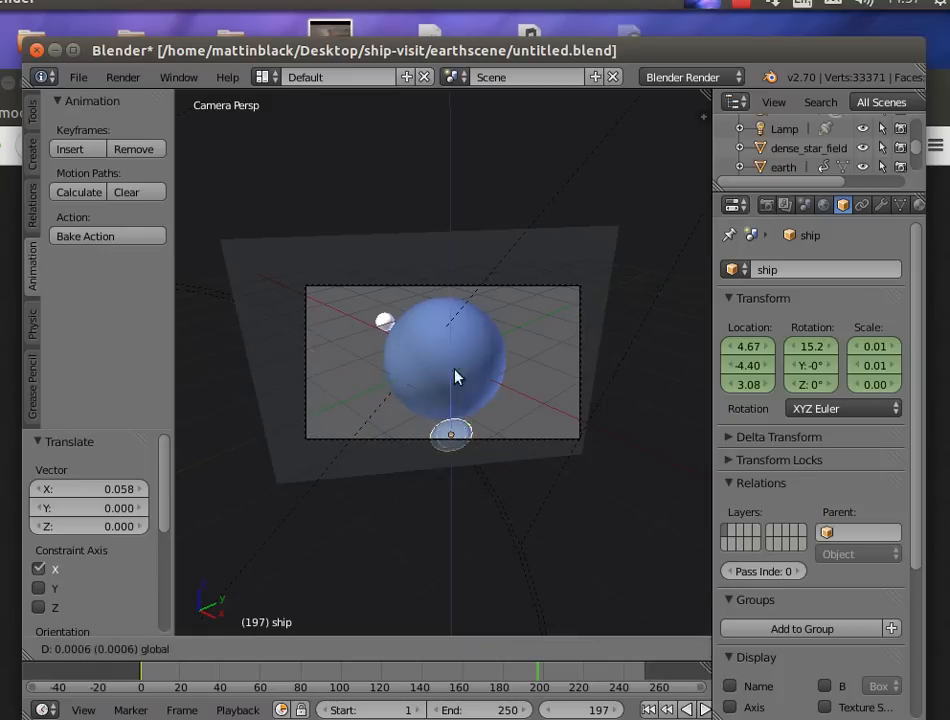
left_click(458, 318)
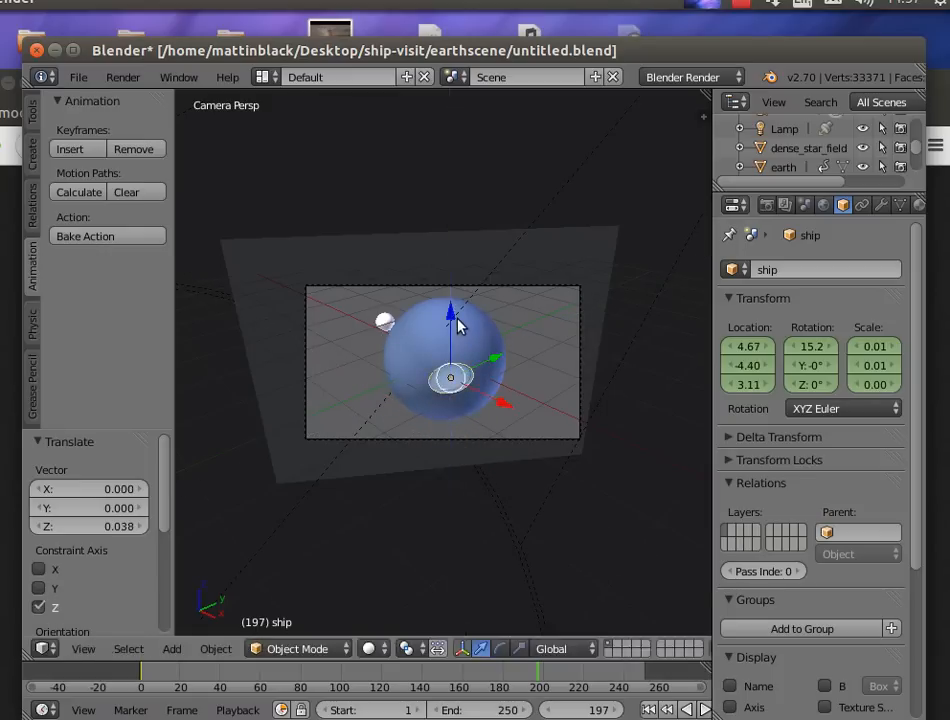
Widen the 3D viewport and go to the last frame of the animation, frame 250.
left_click(500, 649)
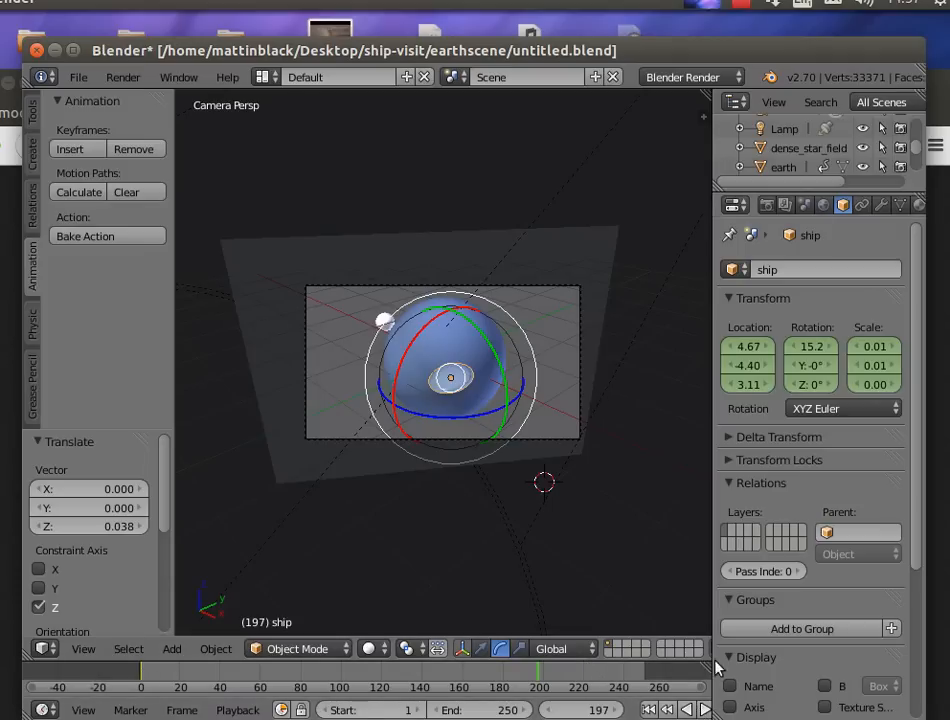
left_click_drag(714, 608, 760, 608)
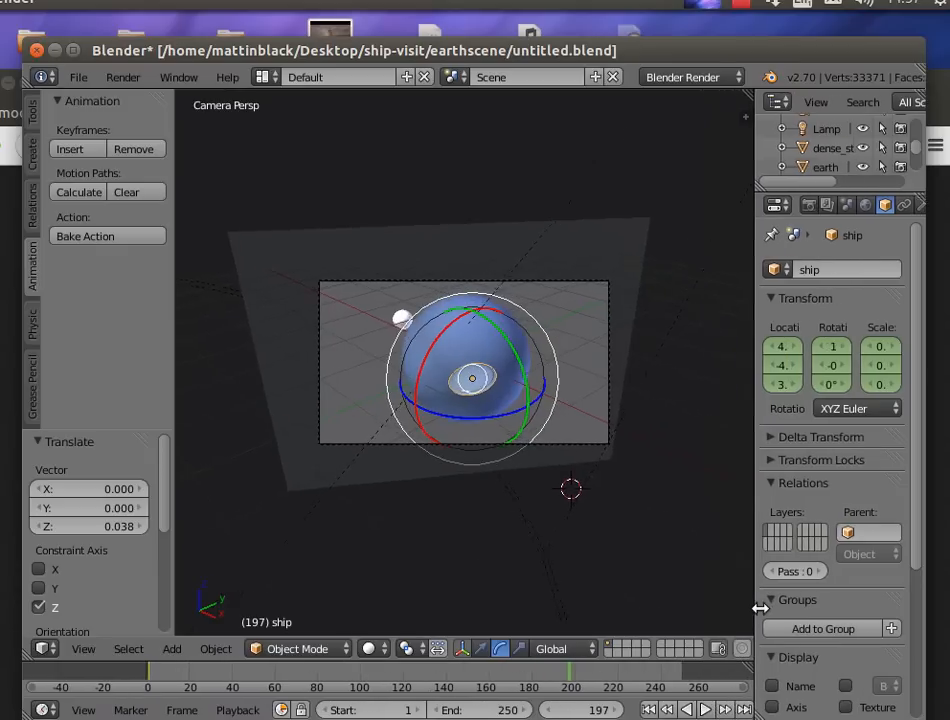
left_click(745, 709)
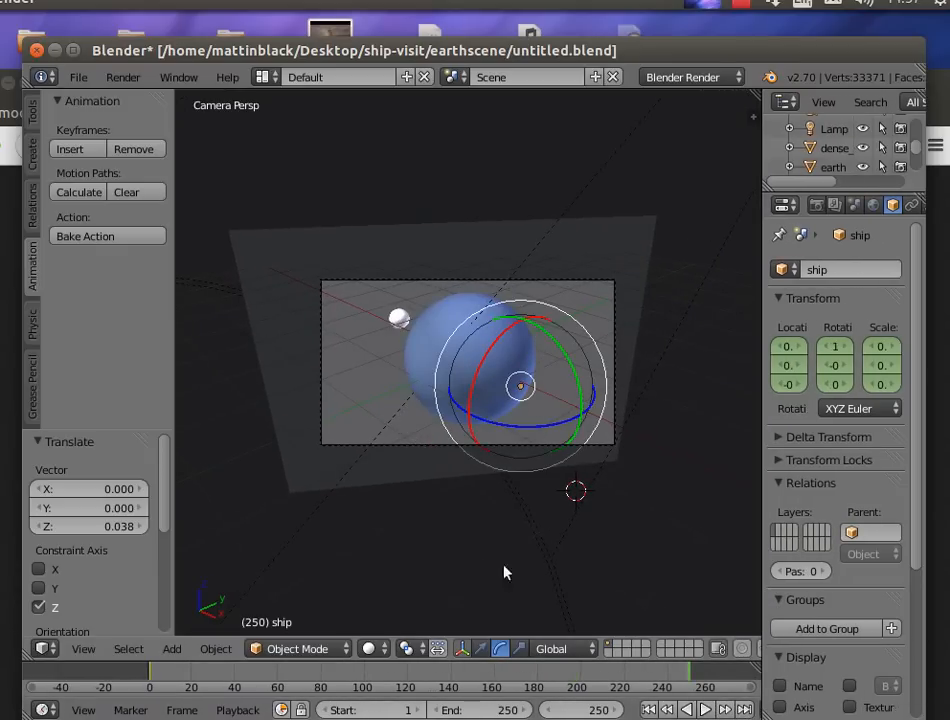
In top view, move the ship along X and about -3.07 along Y to just in front of the camera, and return to camera view.
left_click(85, 650)
left_click(117, 562)
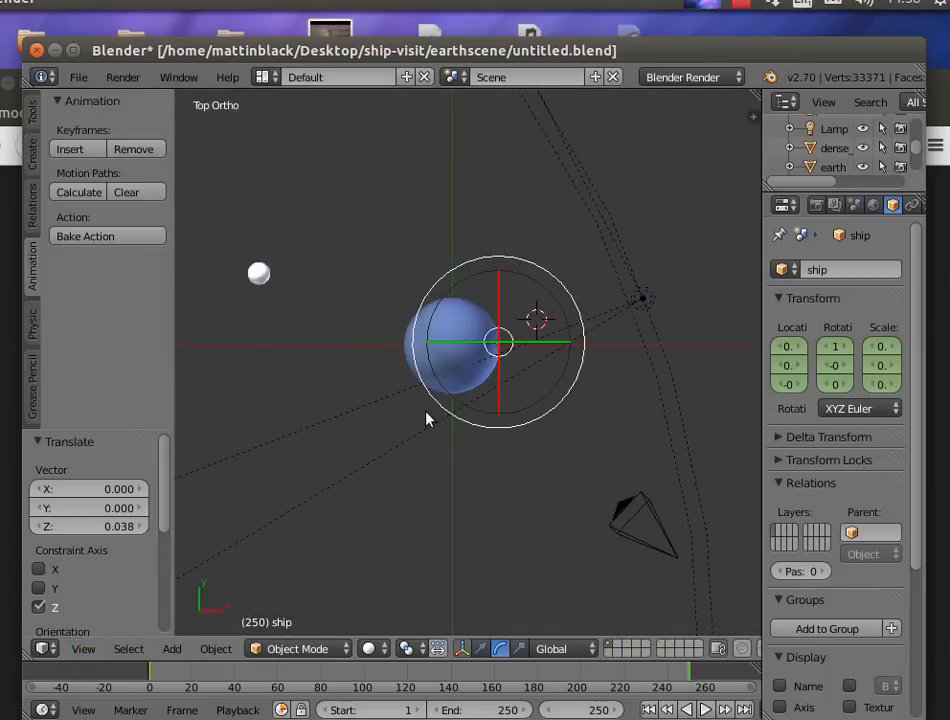
left_click(481, 649)
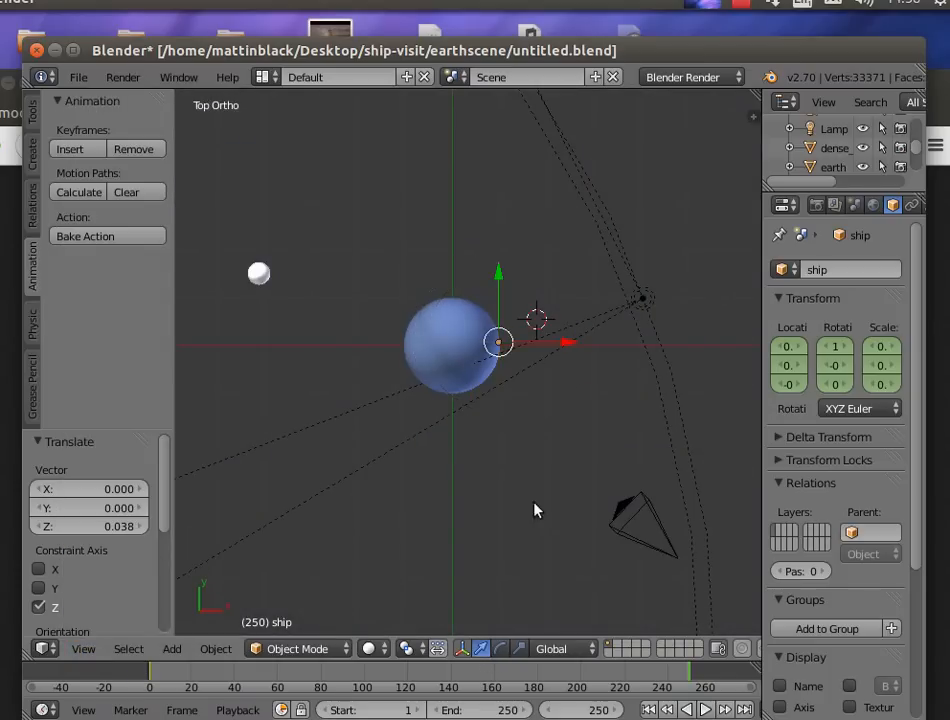
left_click_drag(566, 335, 708, 363)
left_click_drag(643, 284, 645, 421)
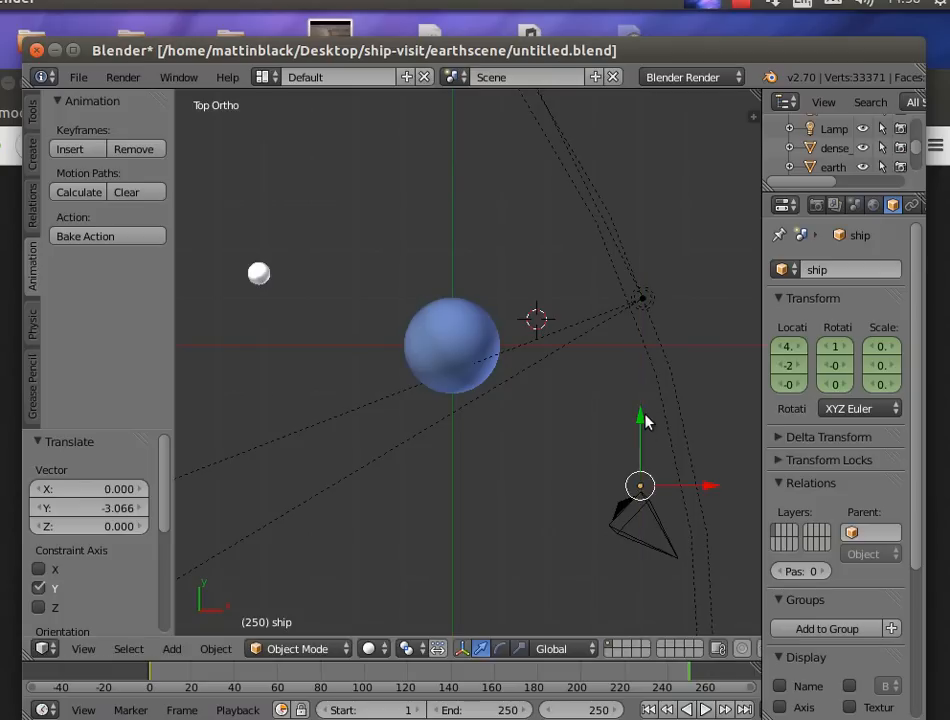
left_click(78, 651)
left_click(100, 577)
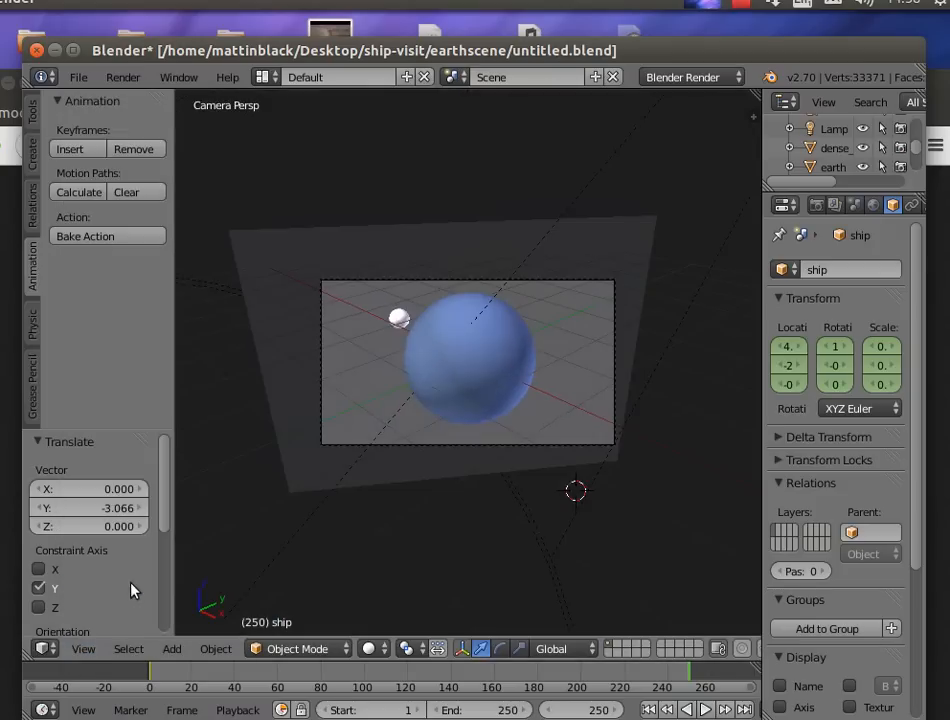
Move the ship along the Y and Z axes at frame 250 until it sits just outside the camera frame's right edge.
scroll(430, 556, "down", 2)
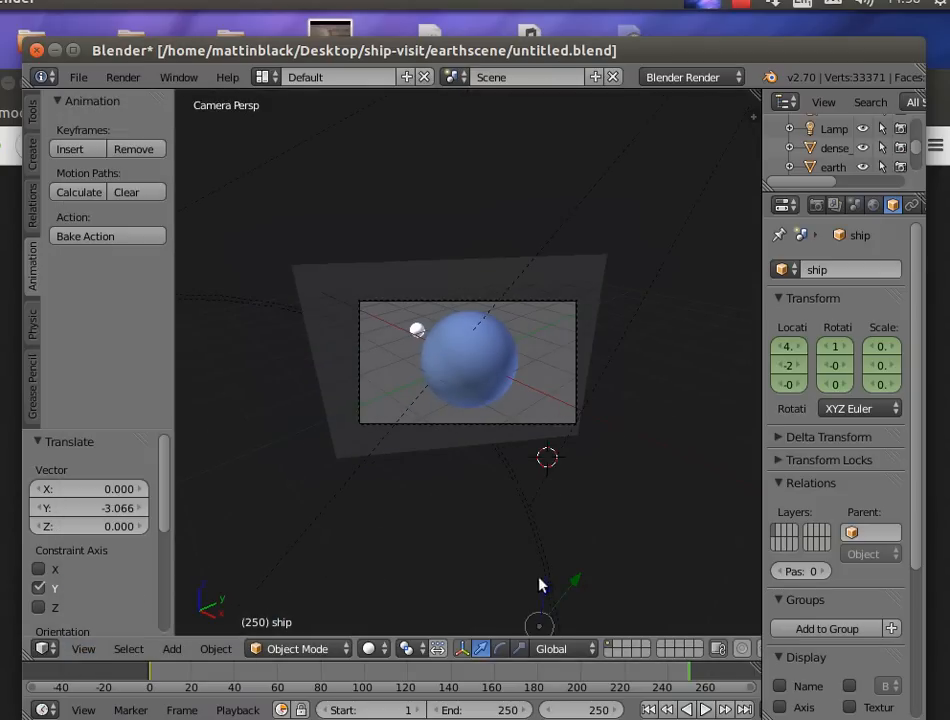
left_click_drag(547, 591, 596, 564)
left_click_drag(558, 515, 558, 249)
left_click_drag(623, 271, 600, 285)
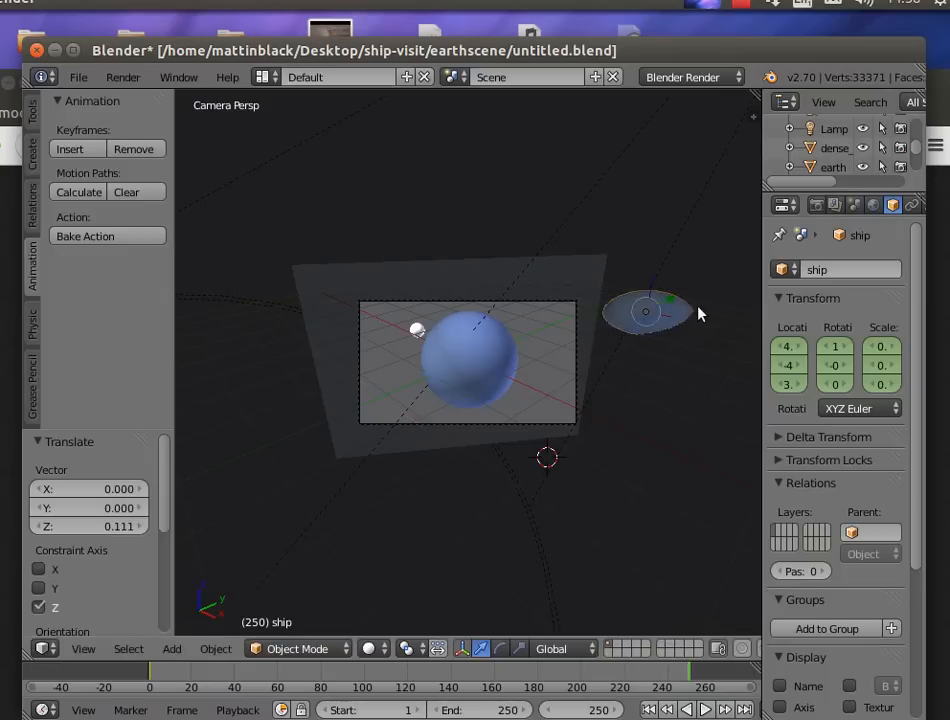
mouse_move(653, 282)
left_mouse_down()
mouse_move(642, 282)
mouse_move(648, 289)
left_mouse_up()
Move the ship about -0.282 along the global X axis, then return to the camera view.
scroll(680, 332, "down", 4)
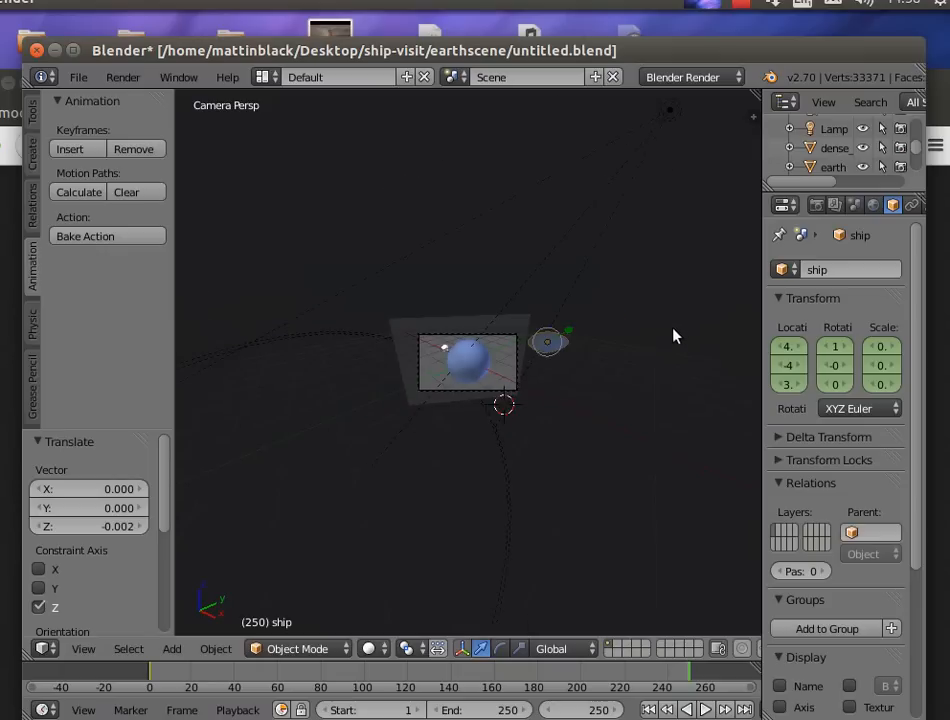
mouse_move(582, 390)
middle_mouse_down()
mouse_move(592, 391)
mouse_move(585, 399)
mouse_move(579, 388)
middle_mouse_up()
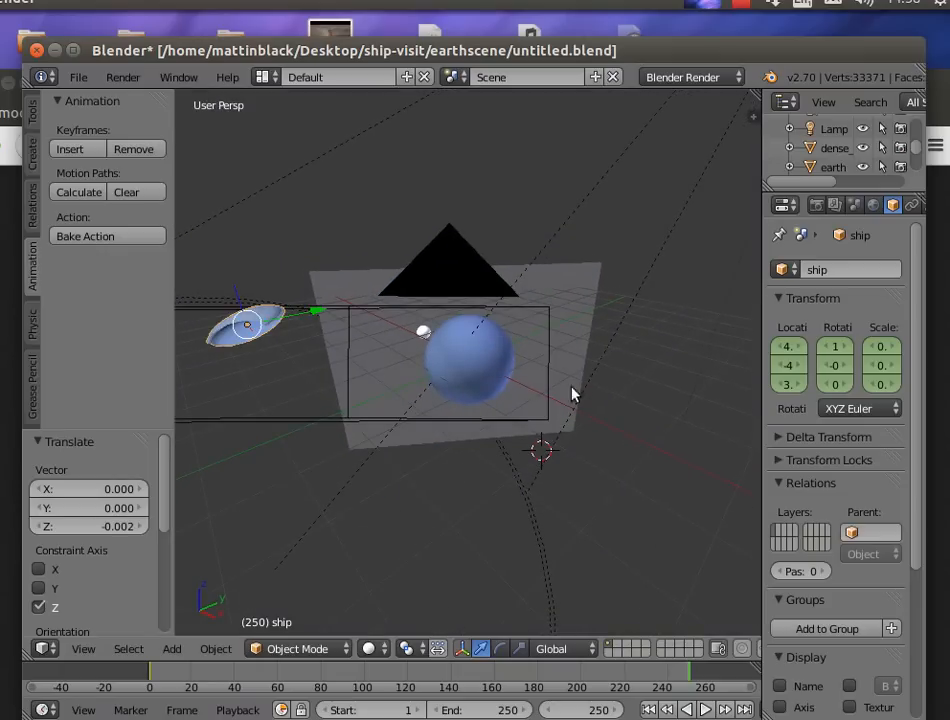
mouse_move(509, 394)
middle_mouse_down()
mouse_move(524, 401)
mouse_move(518, 391)
middle_mouse_up()
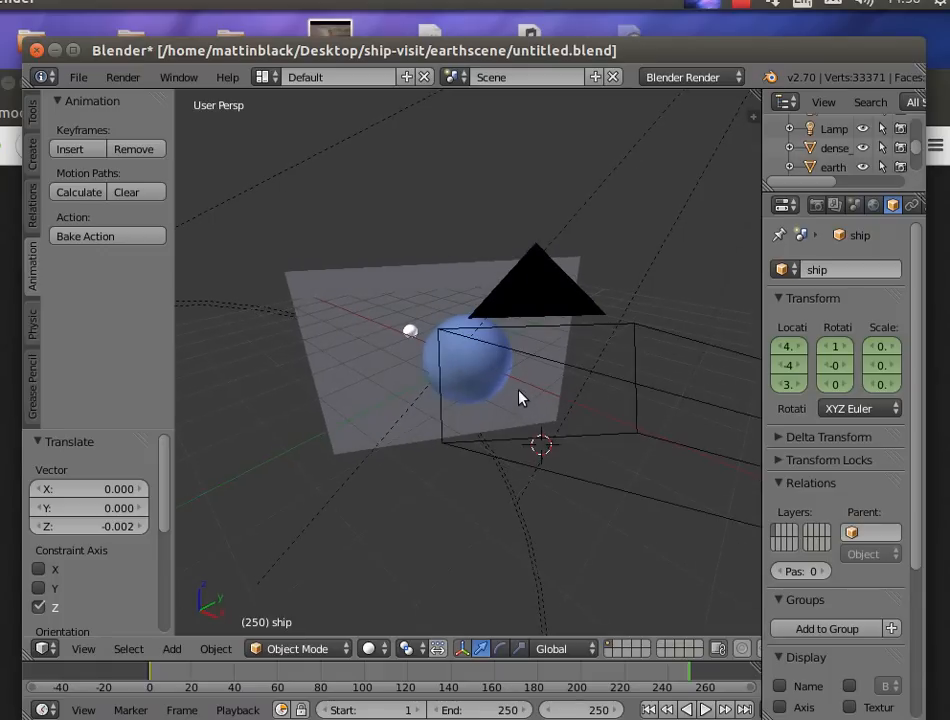
scroll(518, 391, "up", 2)
scroll(518, 391, "down", 4)
scroll(518, 388, "down", 1)
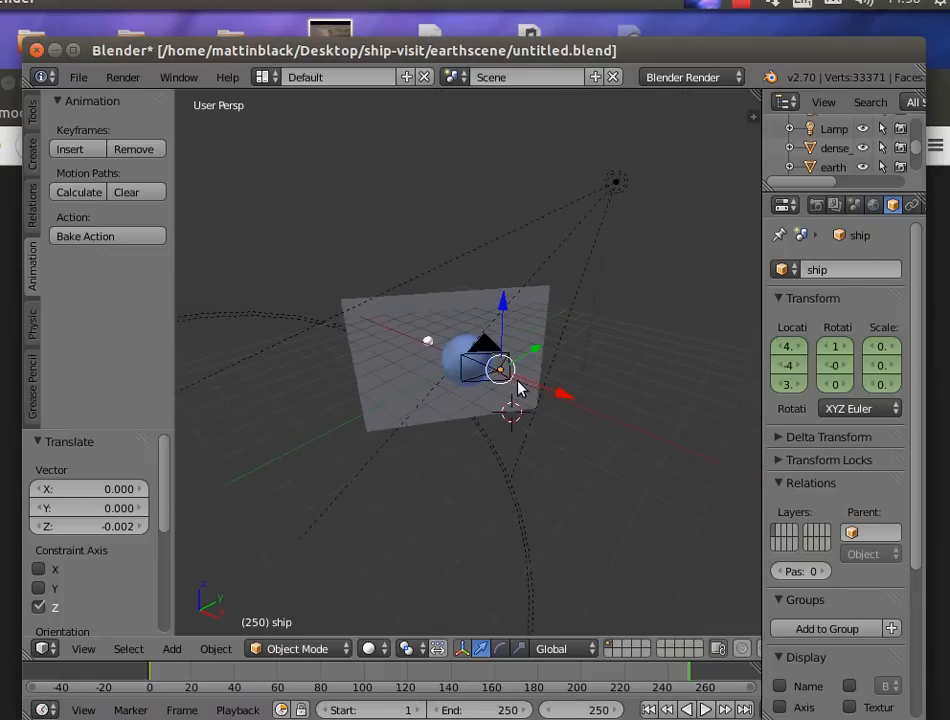
key("g")
key("x")
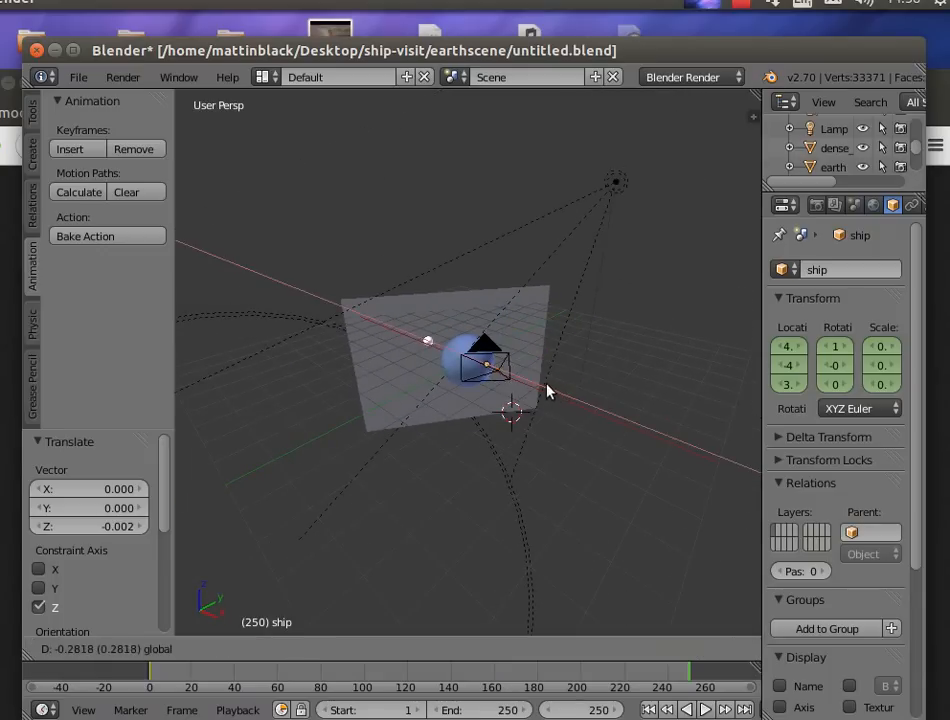
left_click(549, 392)
left_click(82, 650)
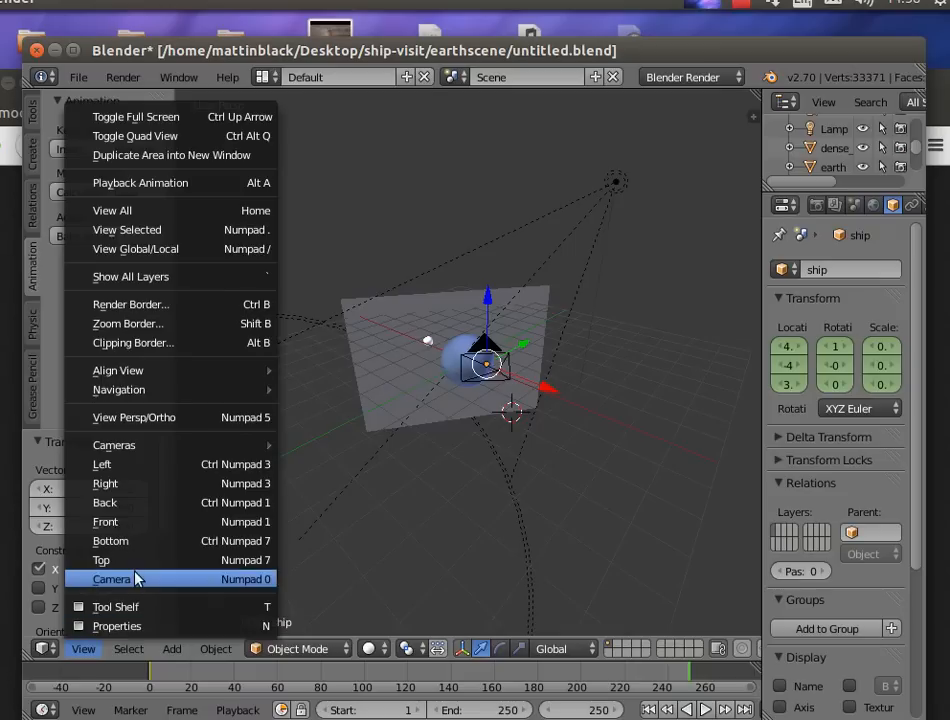
left_click(136, 578)
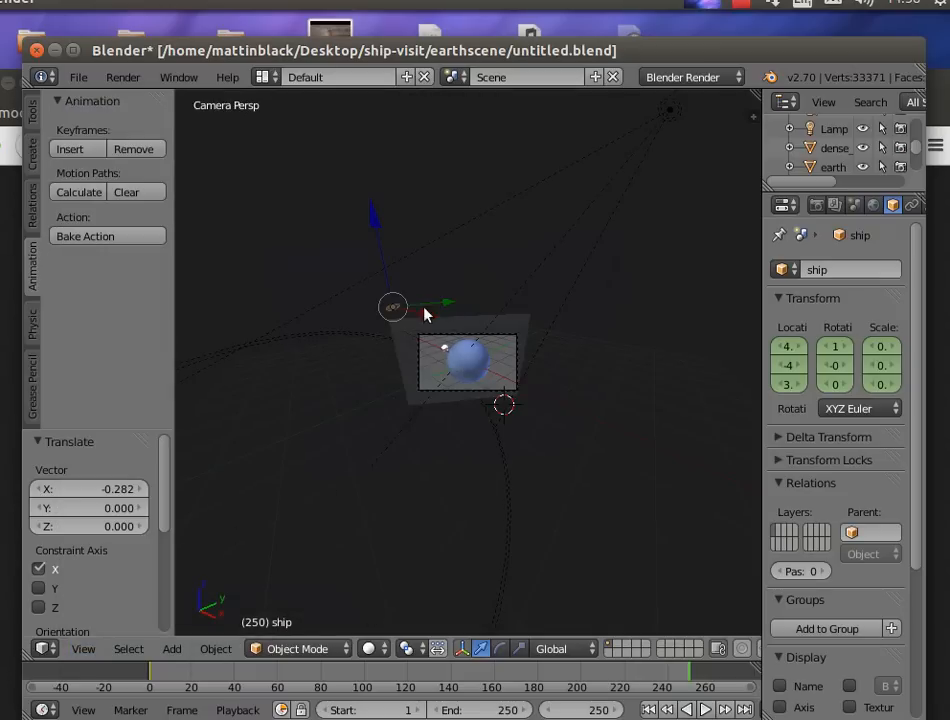
Reposition the ship along X and Y to the camera frame's upper-right corner, at about X 4.757, Y -4.441.
key("g")
key("x")
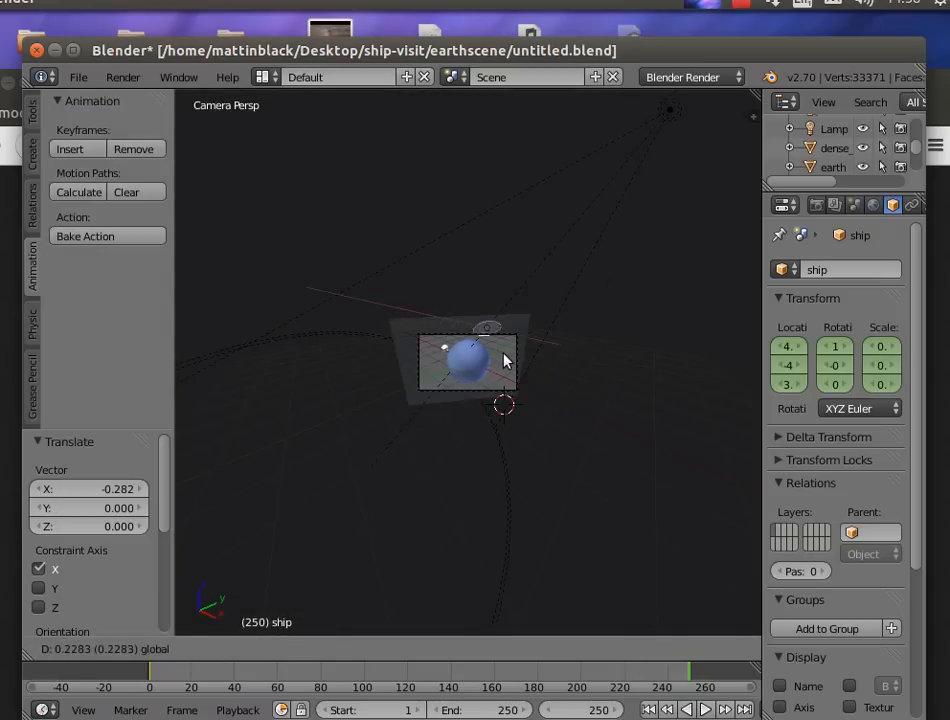
left_click(515, 355)
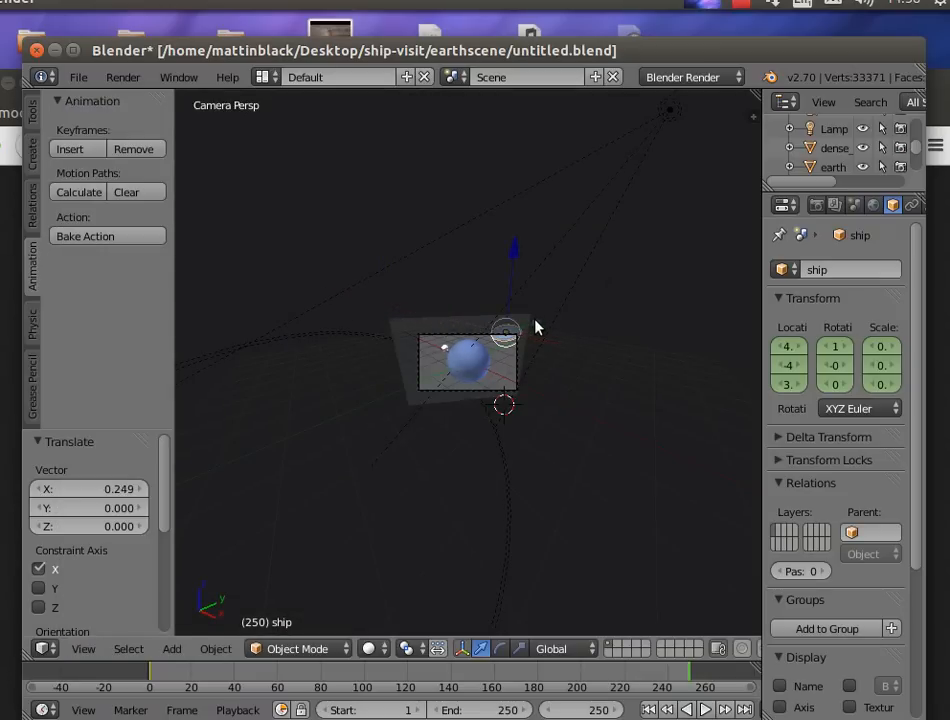
key("g")
key("y")
left_click(508, 355)
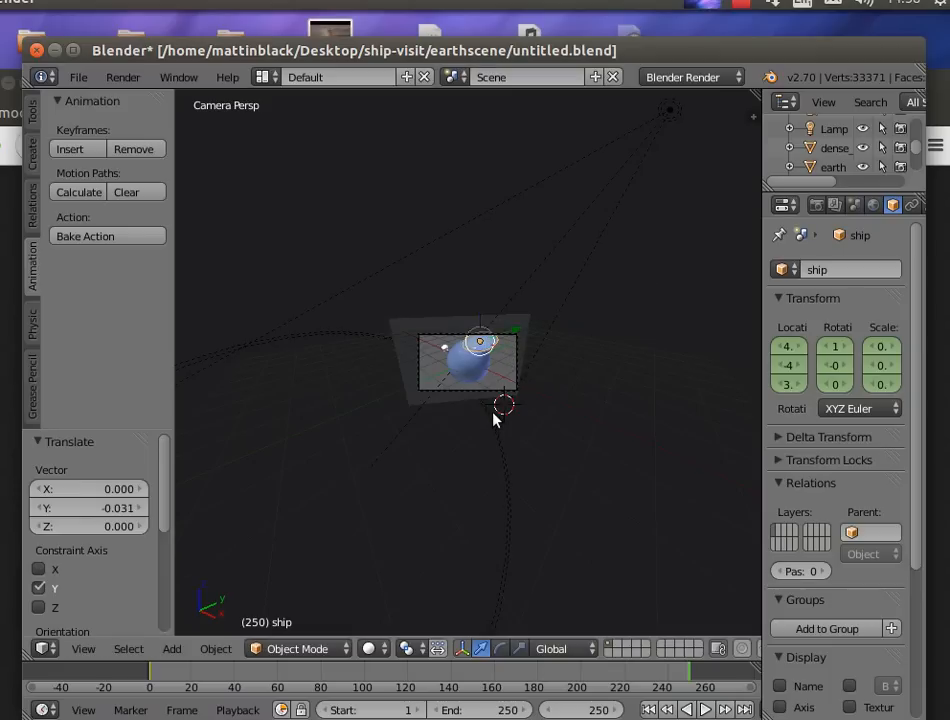
left_click_drag(512, 330, 541, 327)
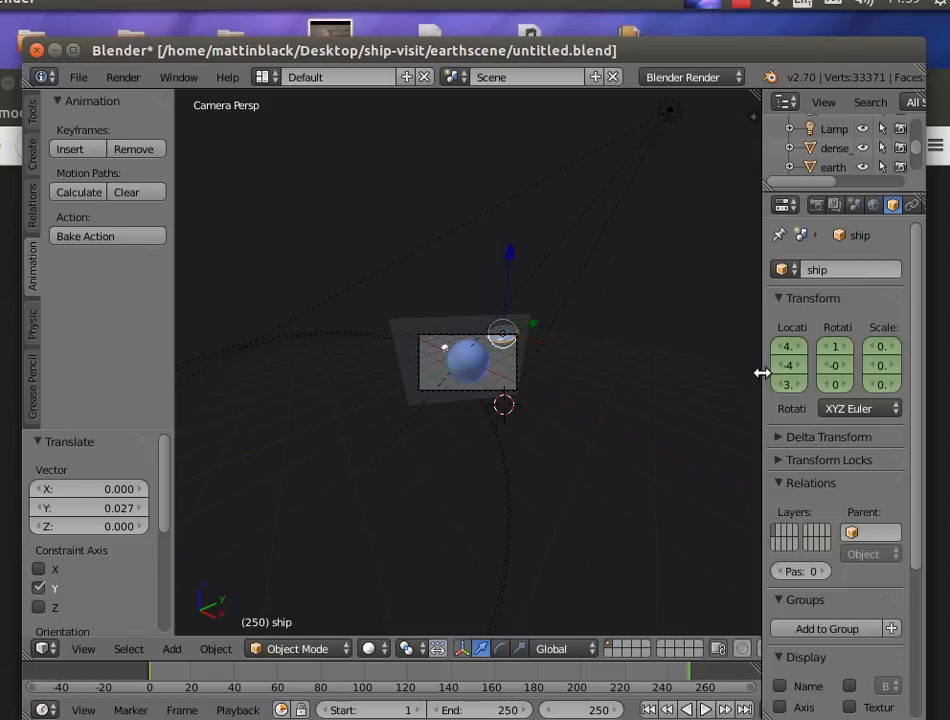
Set the ship's Z rotation to 400° and keyframe its rotation and location at frame 250.
left_click_drag(761, 373, 656, 384)
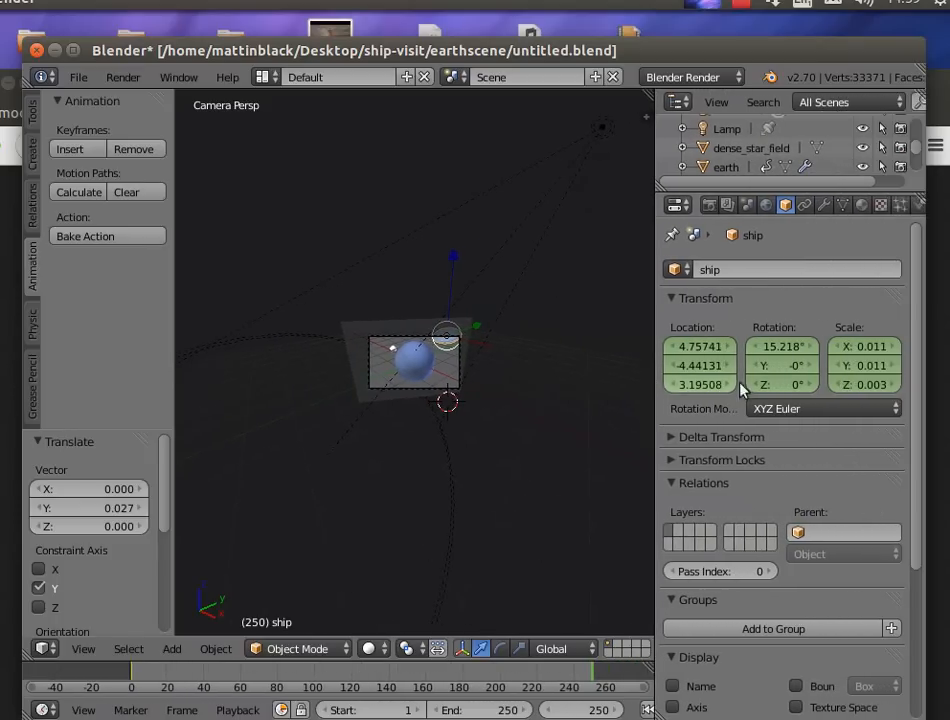
left_click(791, 385)
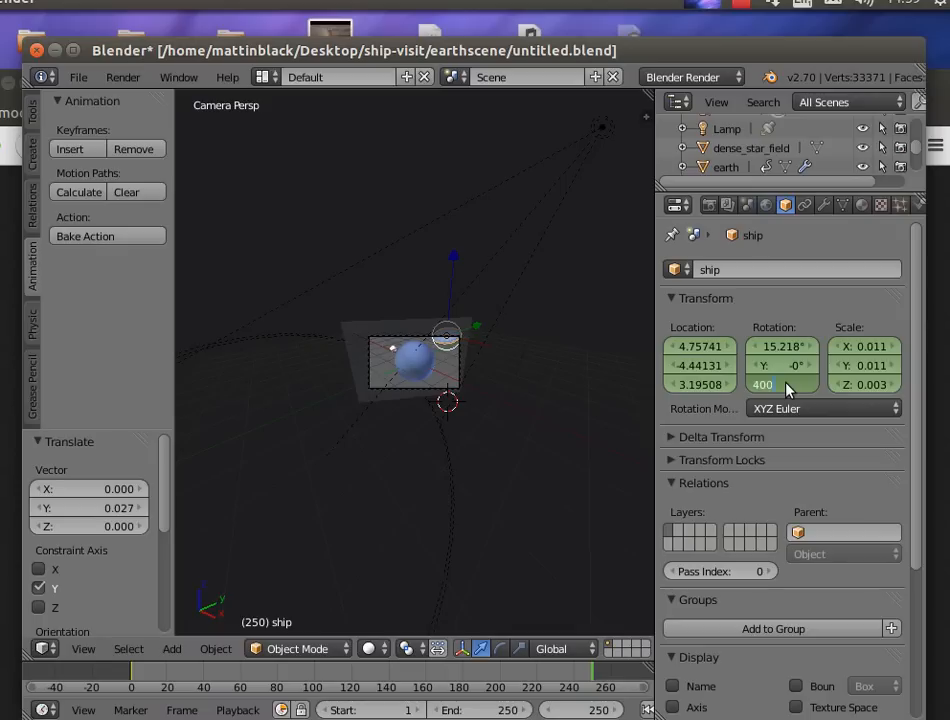
key("Return")
key("i")
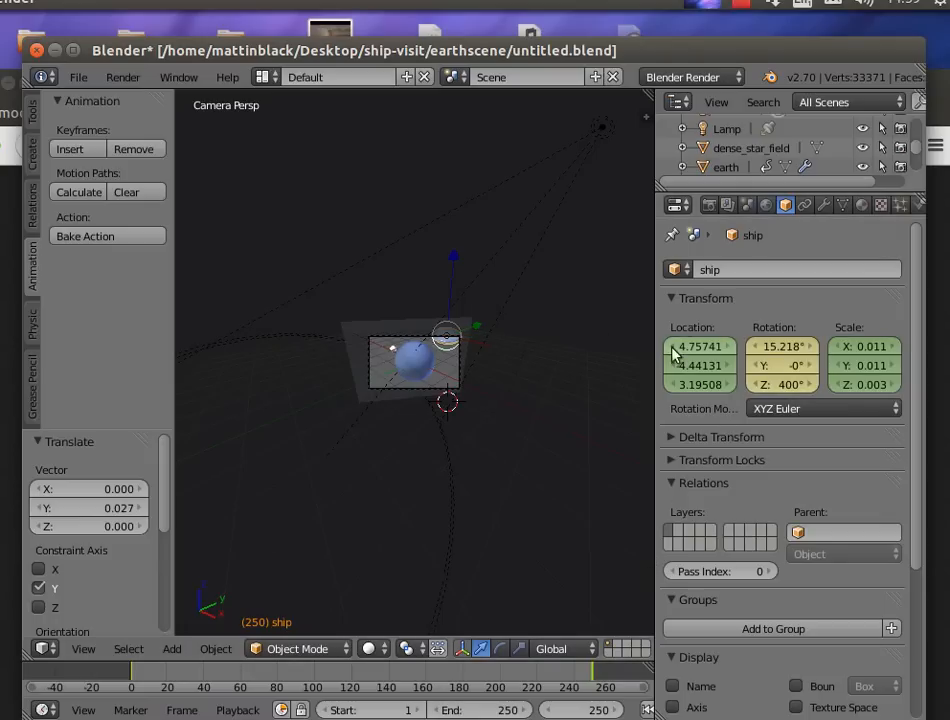
left_click(68, 148)
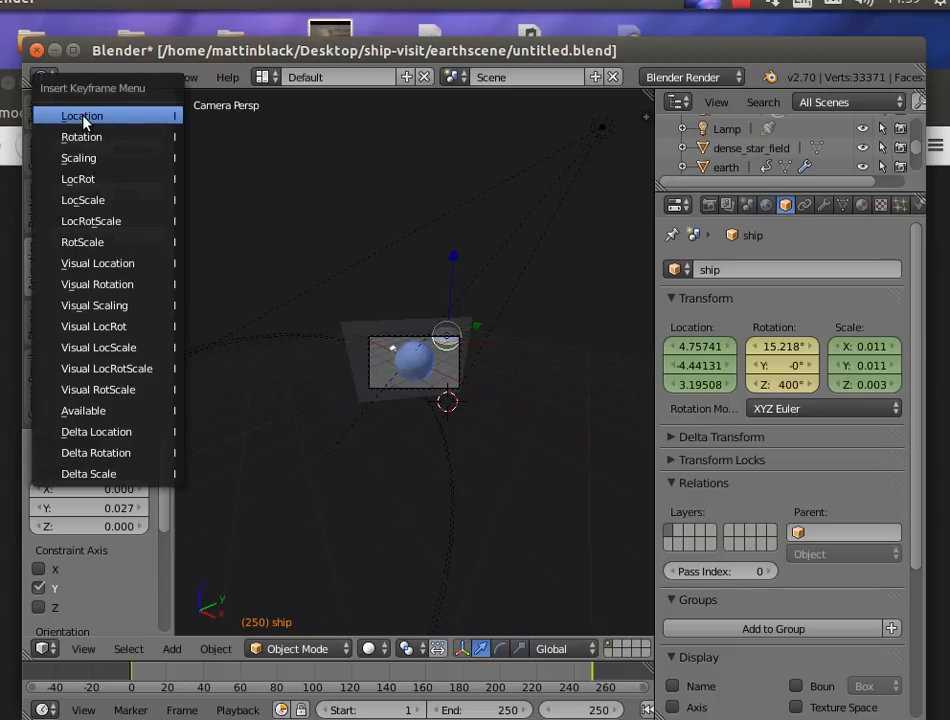
left_click(85, 116)
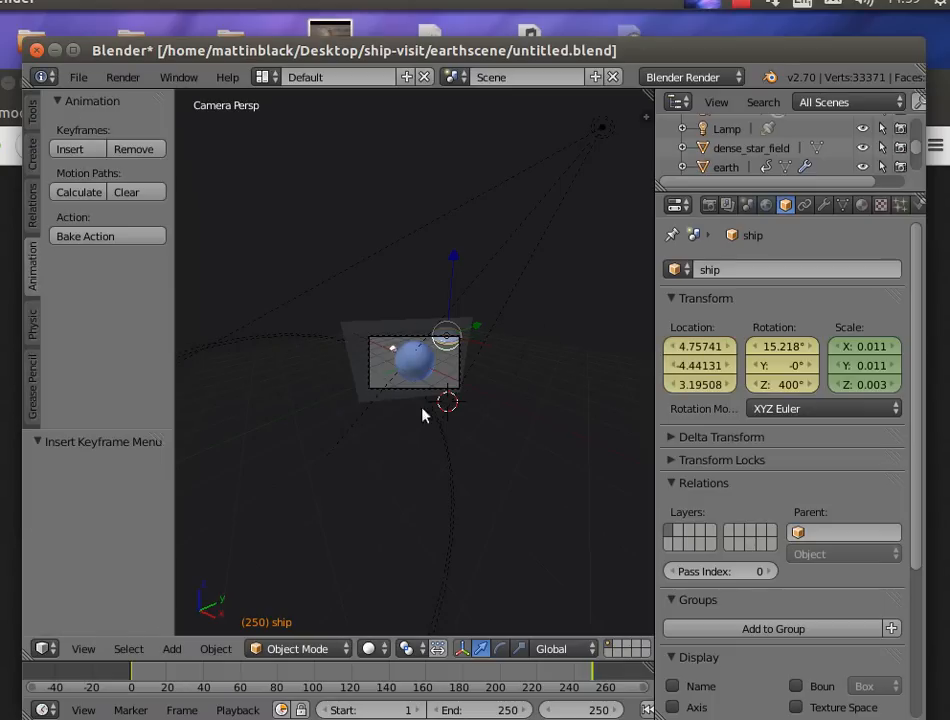
Go to frame 118 and move the ship toward the camera, to about X 3.721, Y -3.729, Z 2.596.
left_click_drag(587, 680, 369, 687)
left_click_drag(345, 685, 349, 685)
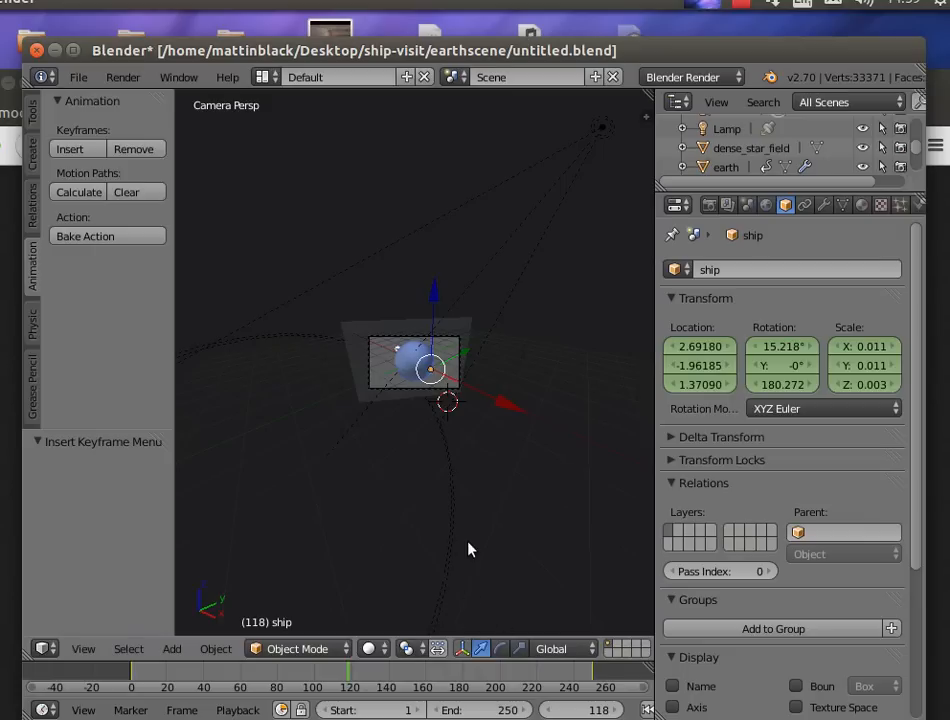
left_click_drag(455, 360, 426, 365)
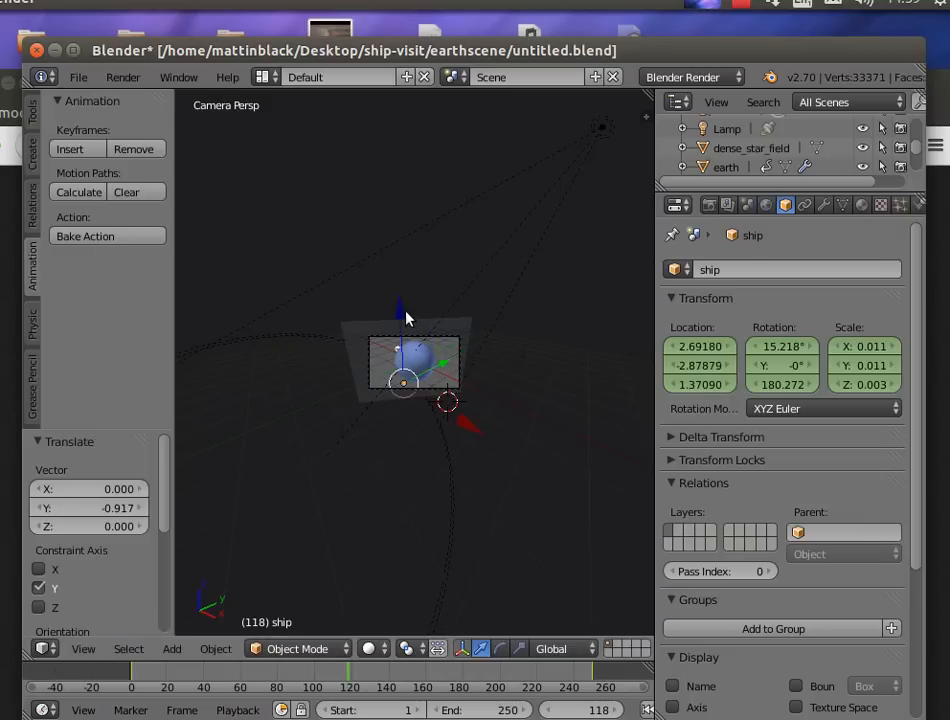
left_click_drag(401, 318, 391, 287)
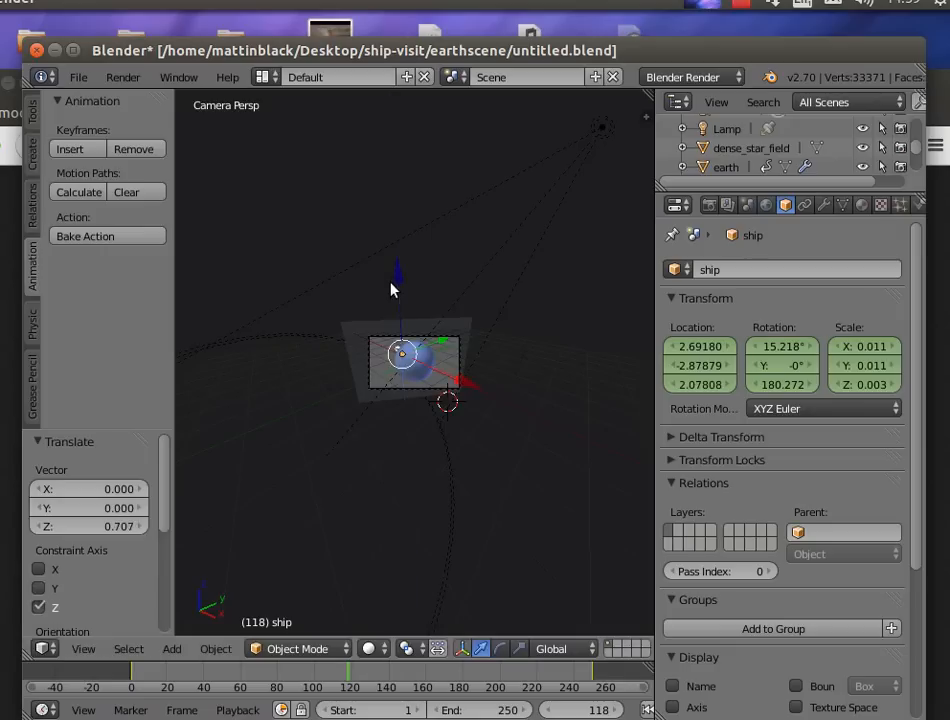
left_click_drag(447, 383, 493, 426)
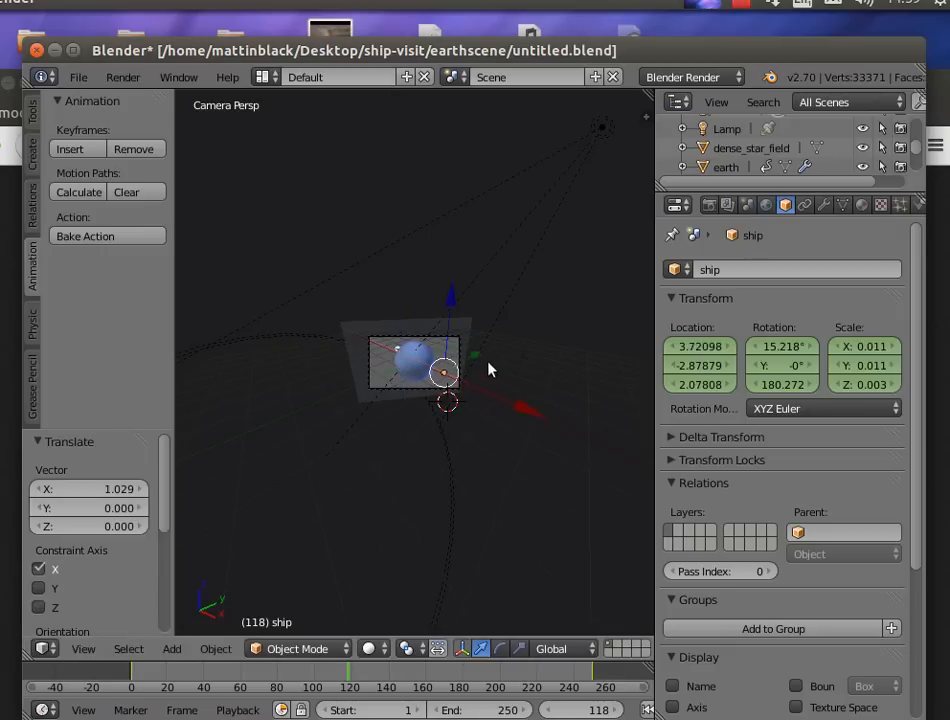
left_click_drag(467, 362, 418, 373)
left_click_drag(403, 330, 383, 292)
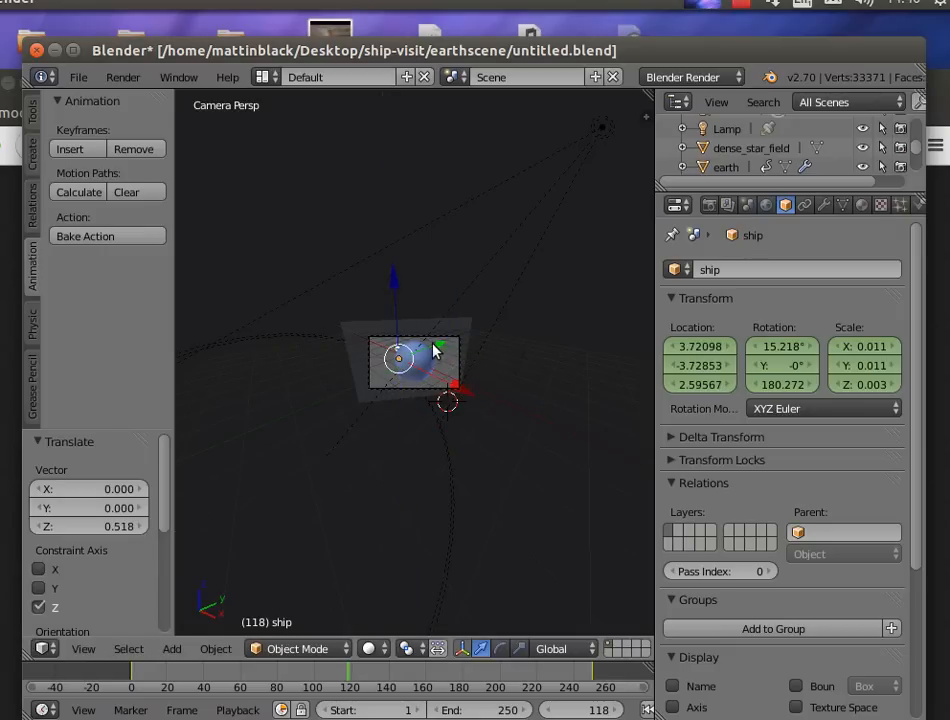
Bring the ship nearer to the camera, to about X 4.076, Y -3.983, Z 2.722.
left_click_drag(436, 350, 430, 362)
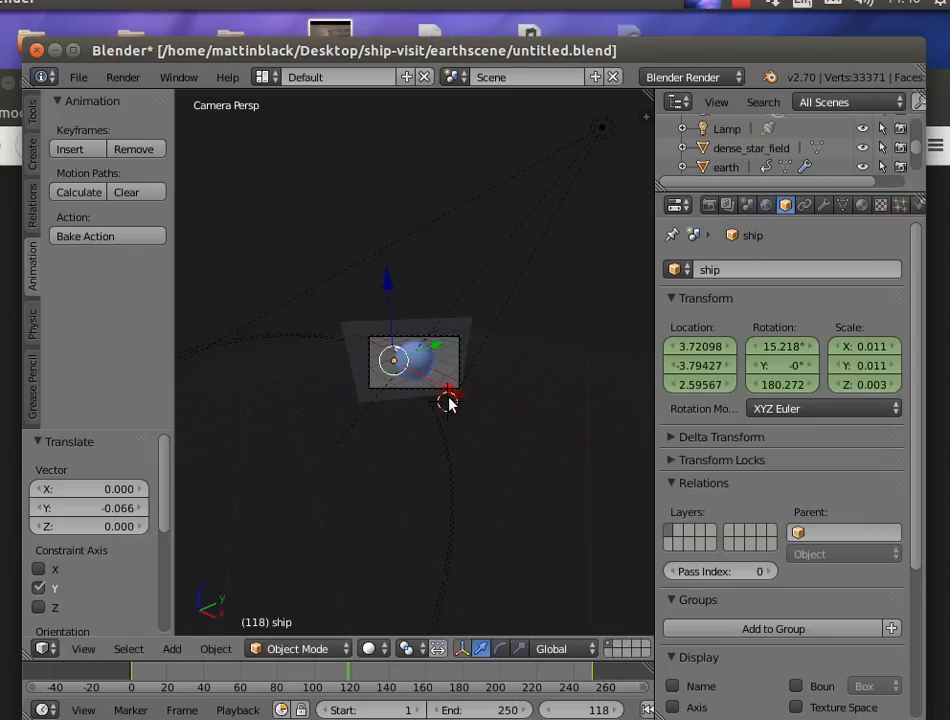
left_click_drag(458, 402, 481, 424)
left_click_drag(420, 309, 413, 296)
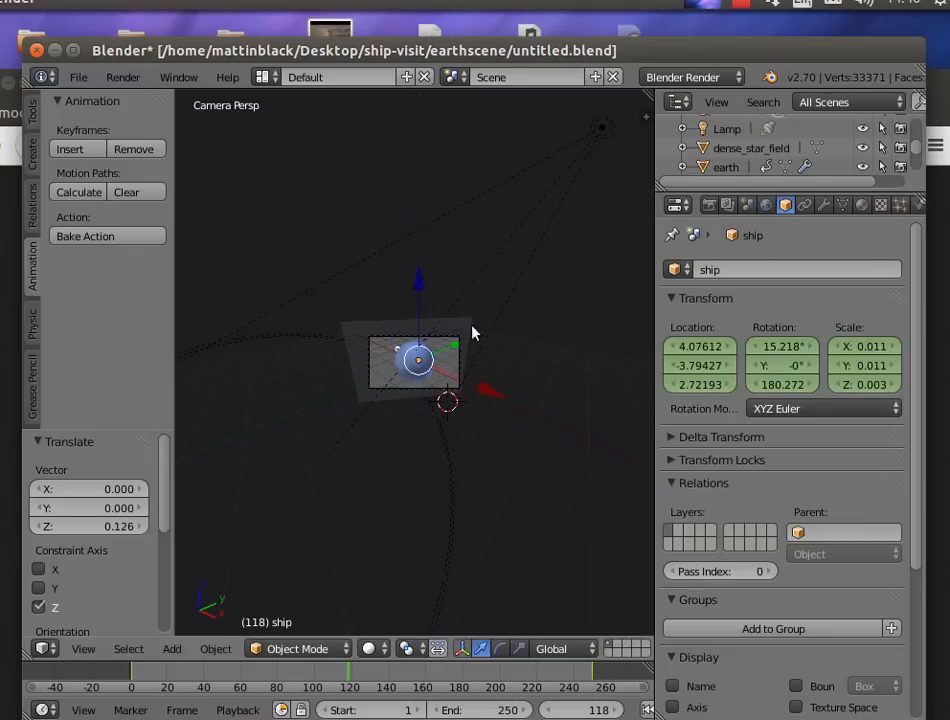
left_click_drag(455, 350, 440, 366)
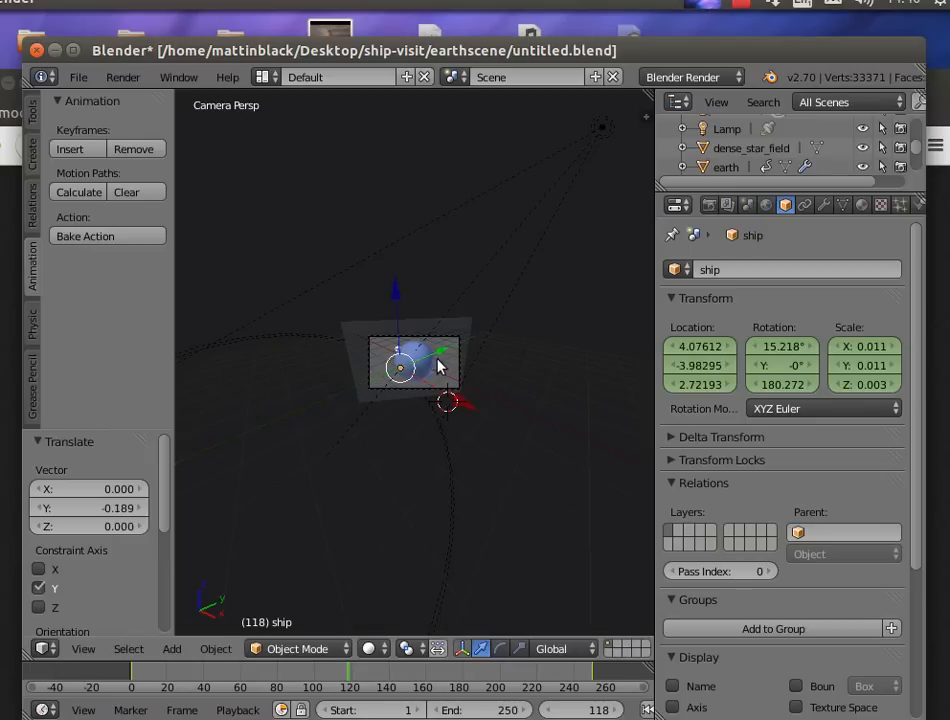
Place the ship close to the camera at the Earth's left side, at about X 4.735, Y -4.484, Z 3.170.
left_click_drag(460, 408, 498, 455)
left_click_drag(539, 510, 541, 492)
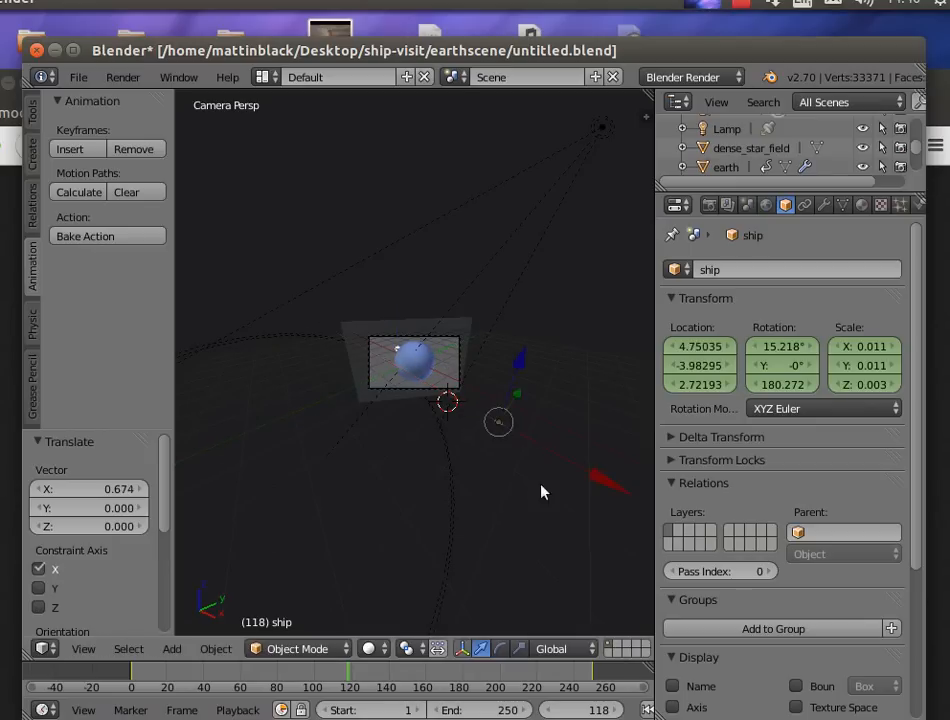
left_click_drag(520, 377, 527, 320)
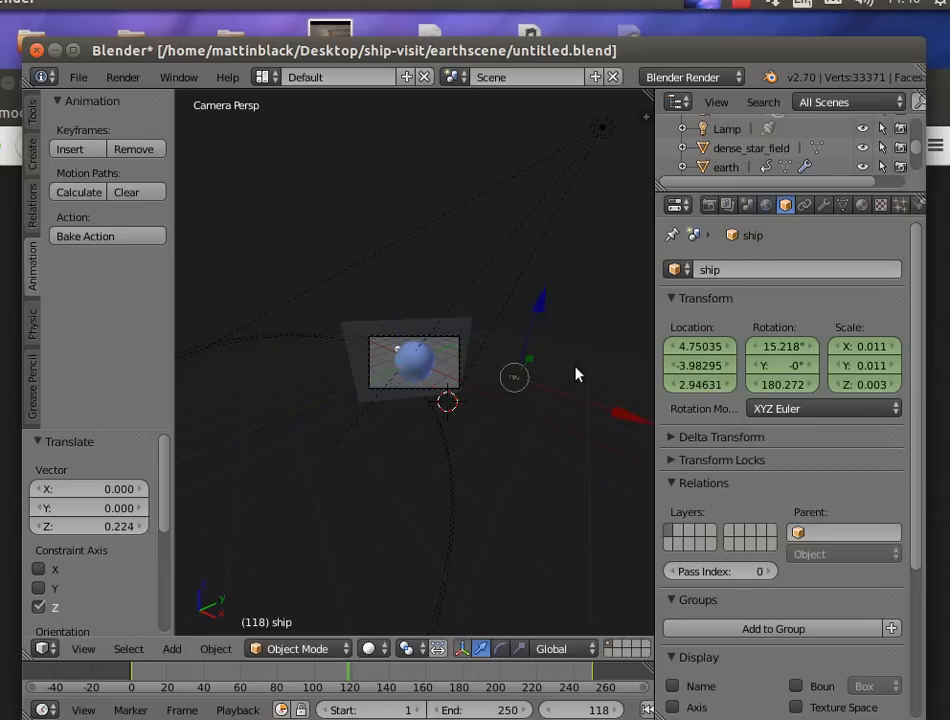
left_click_drag(517, 371, 420, 451)
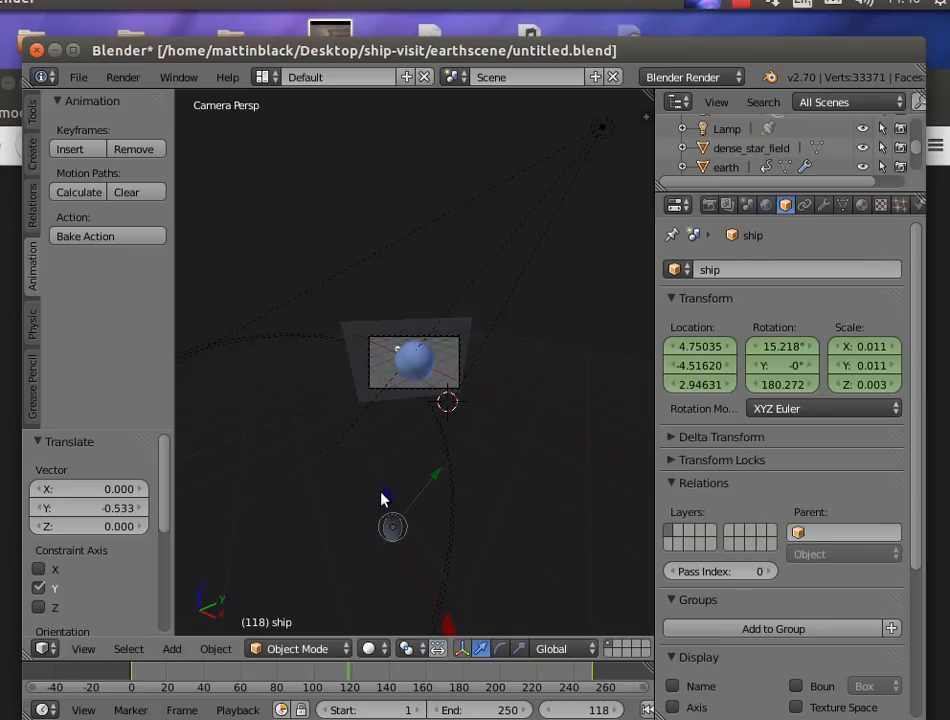
left_click_drag(389, 497, 470, 356)
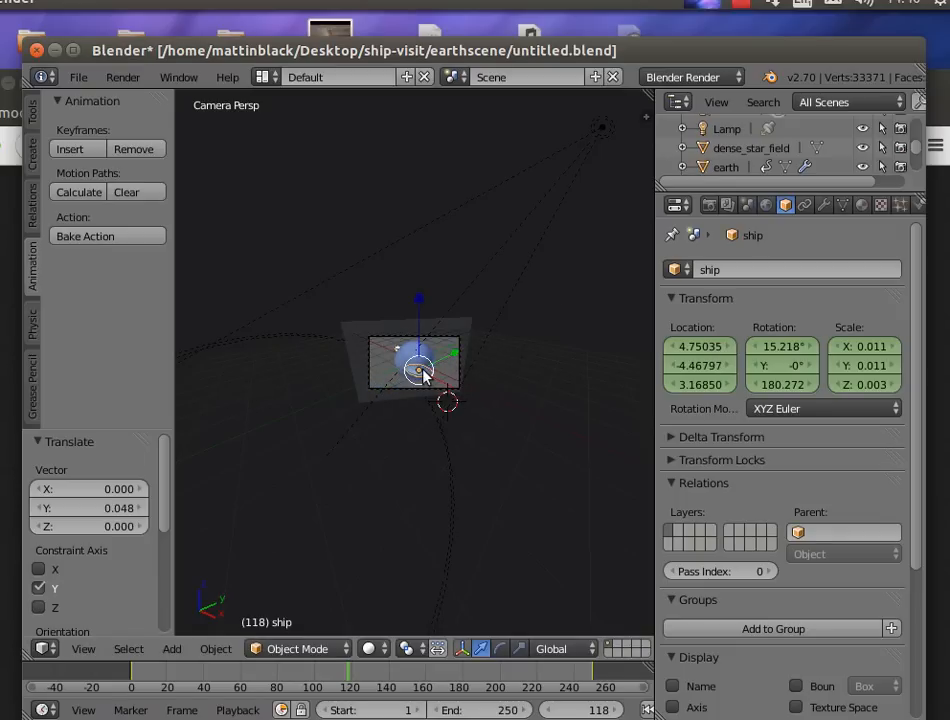
left_click_drag(422, 374, 397, 372)
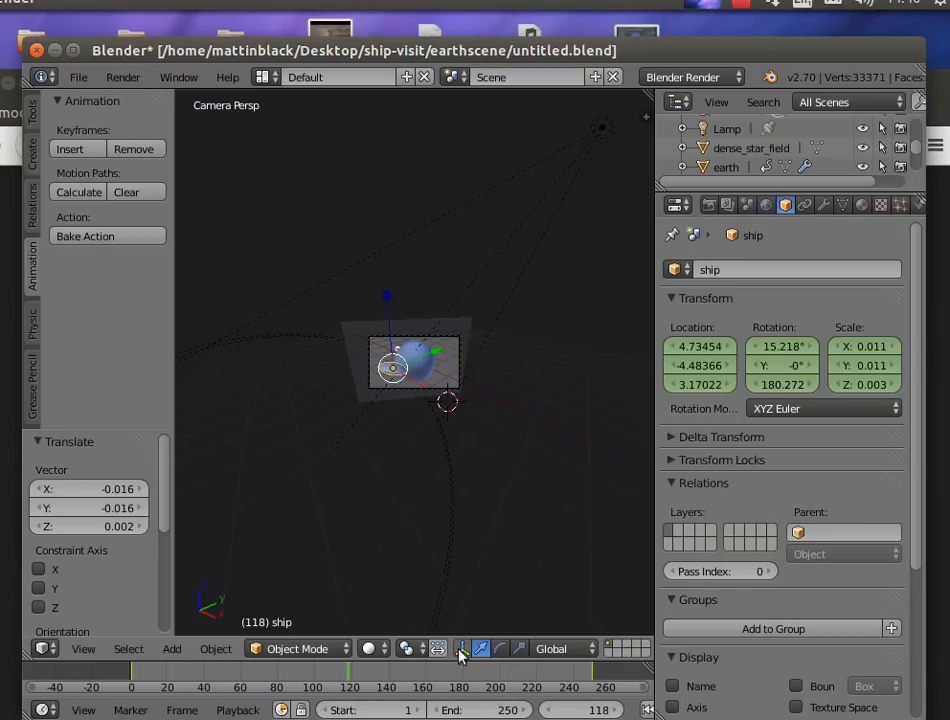
Tilt the ship with the rotate manipulator by about -15.9° around global X and 15.7° around global Y.
left_click(501, 649)
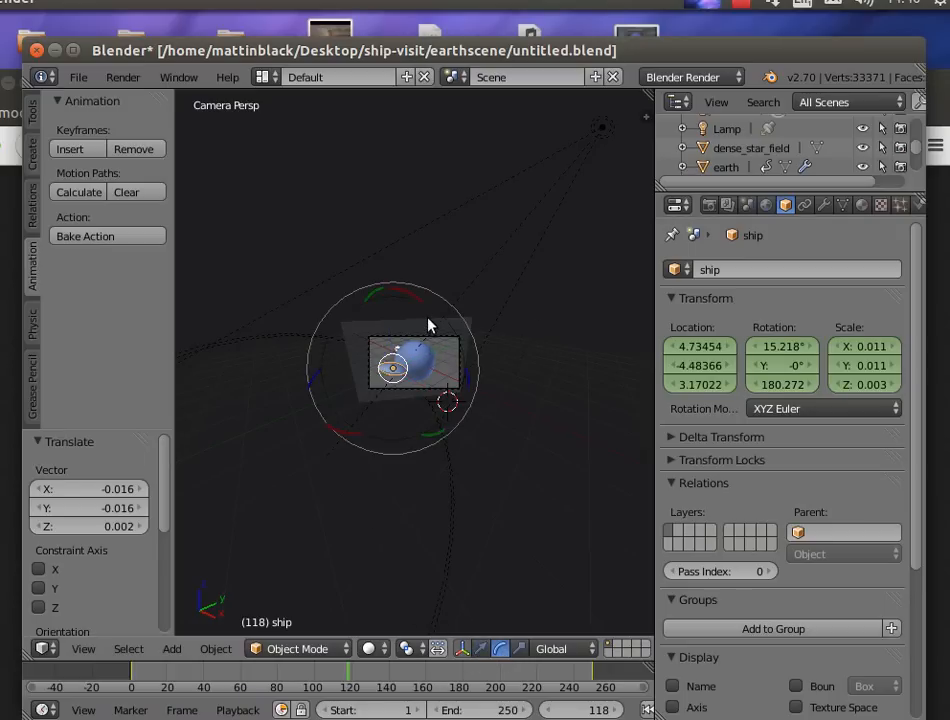
left_click_drag(420, 302, 432, 323)
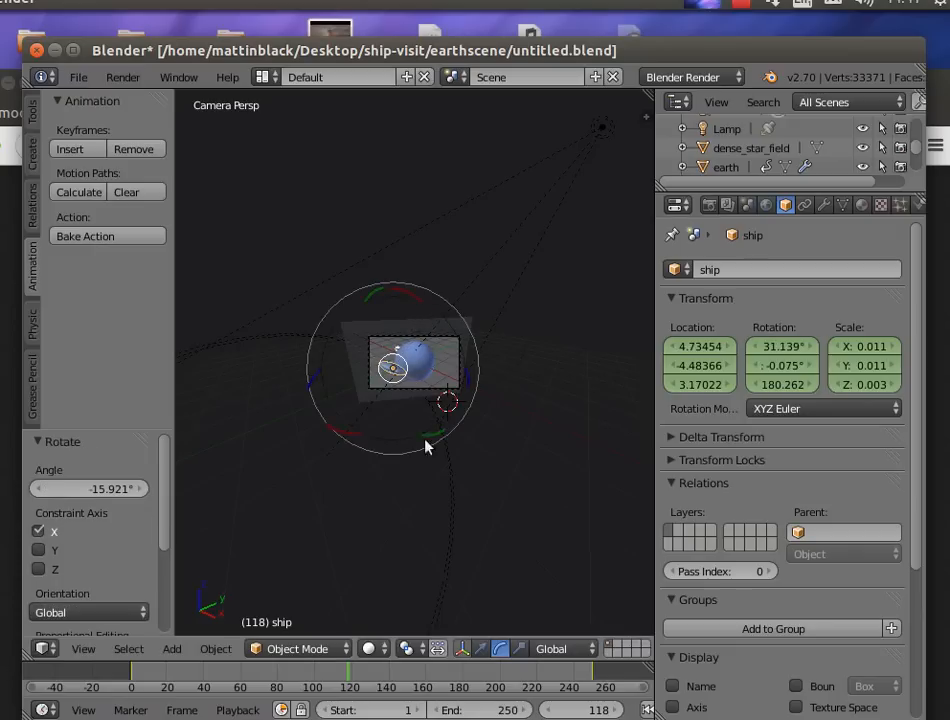
left_click_drag(430, 444, 411, 458)
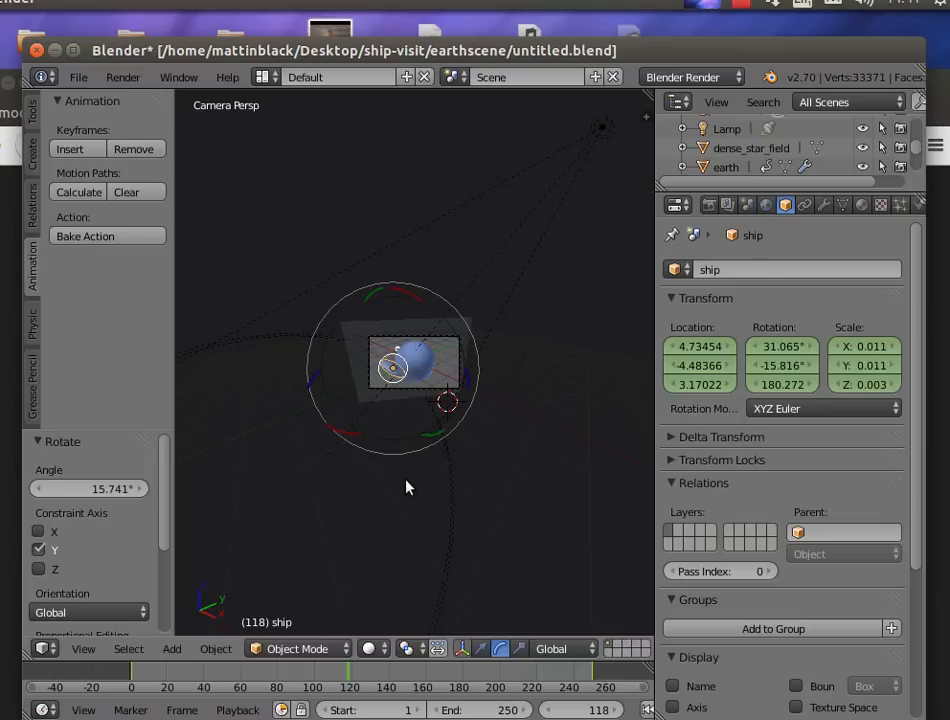
Insert a LocRot keyframe for the ship at frame 118.
left_click(73, 151)
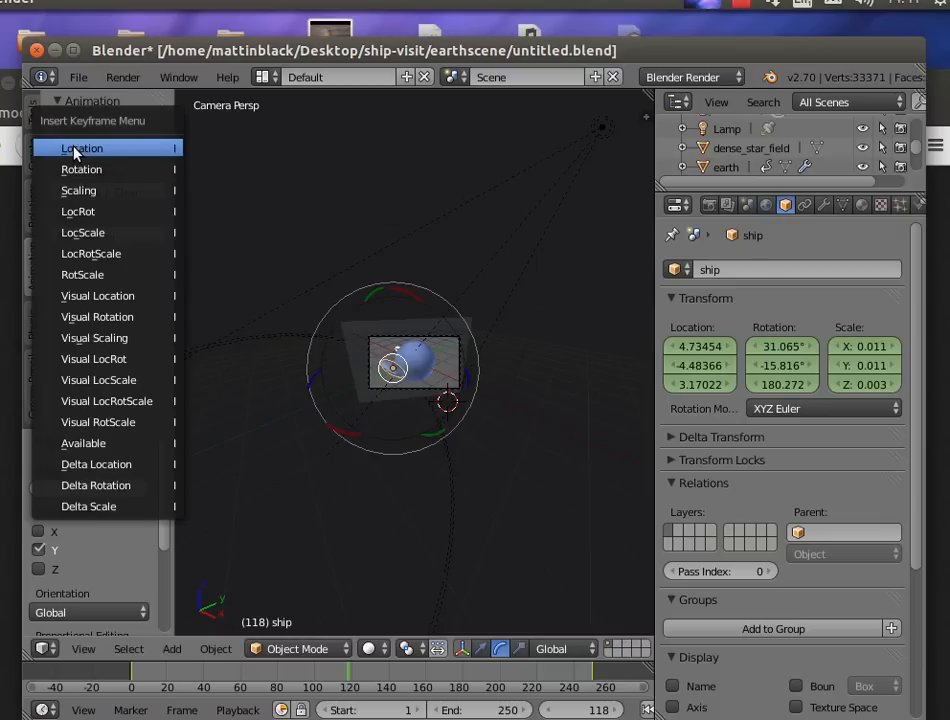
left_click(89, 214)
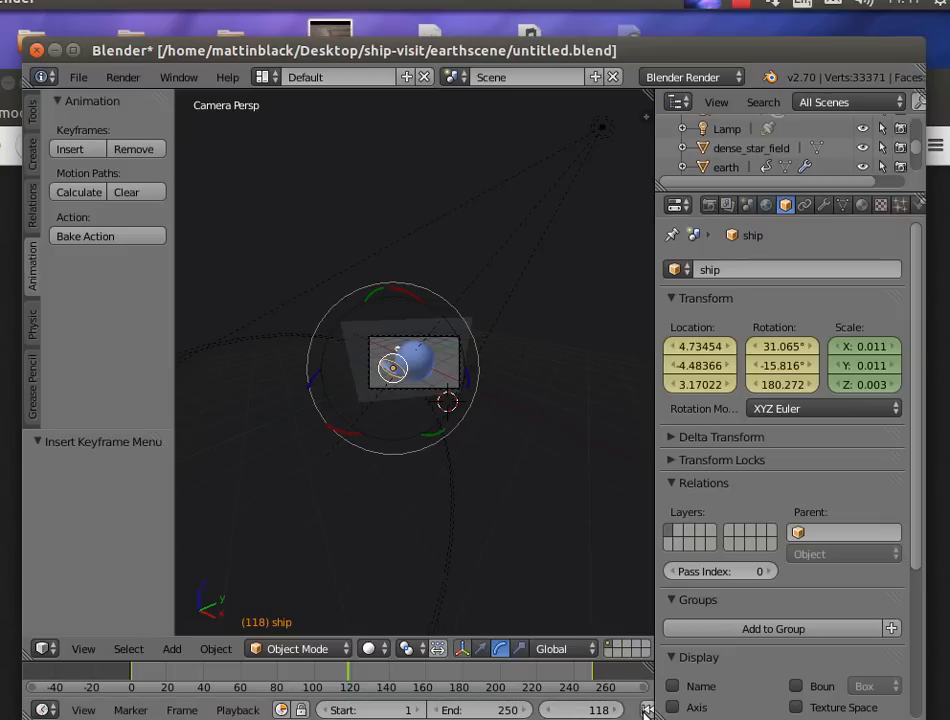
Play the animation from frame 1 in camera view to check the ship's flight path, and stop playback.
key("shift+Left")
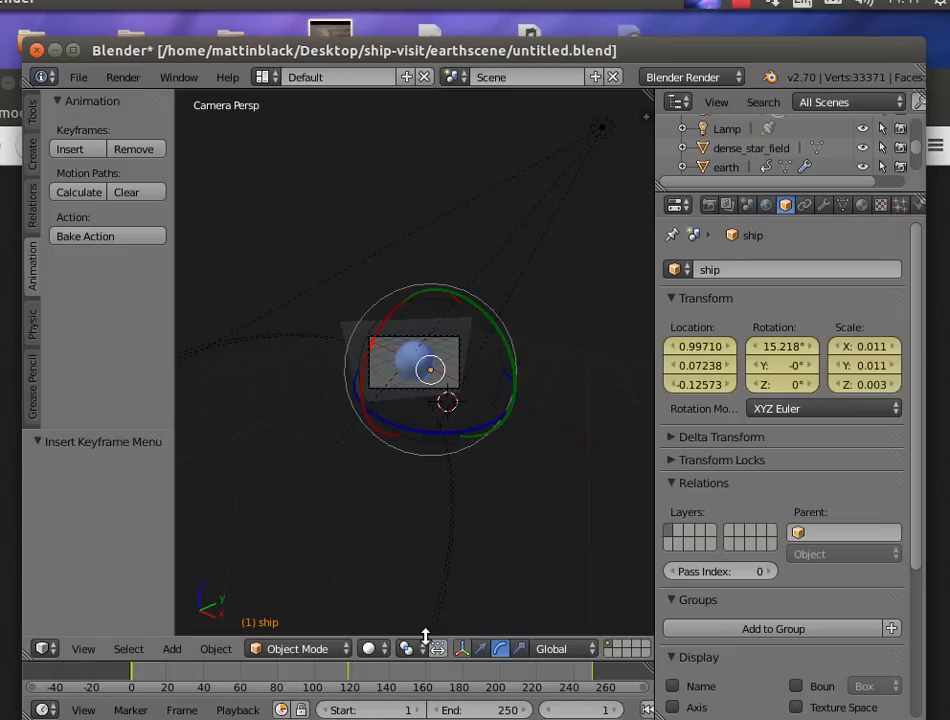
scroll(462, 622, "up", 7)
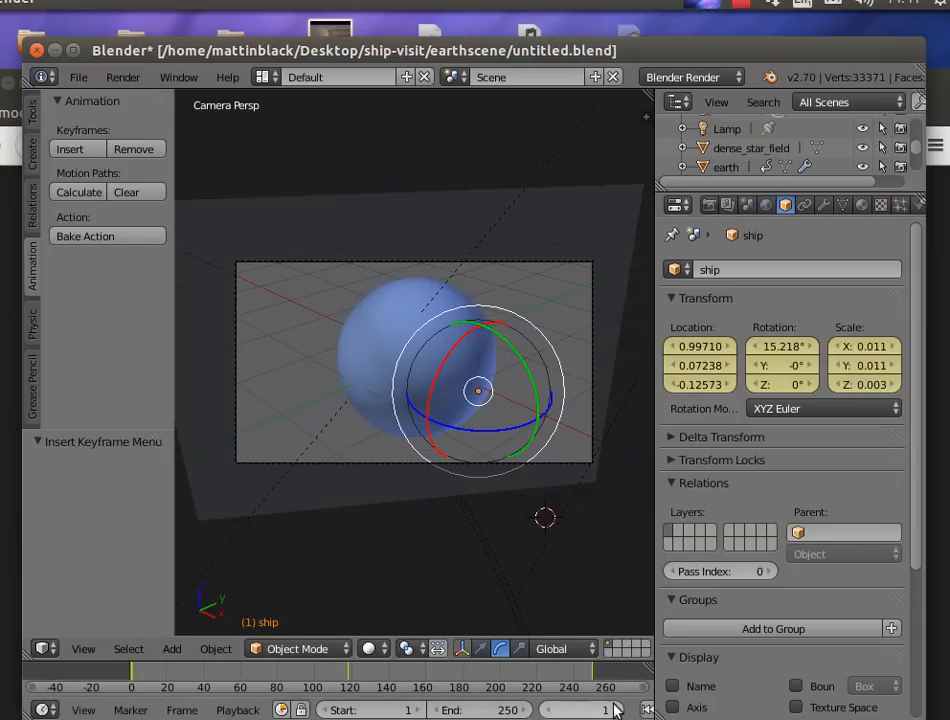
scroll(619, 711, "down", 2)
scroll(617, 711, "down", 4)
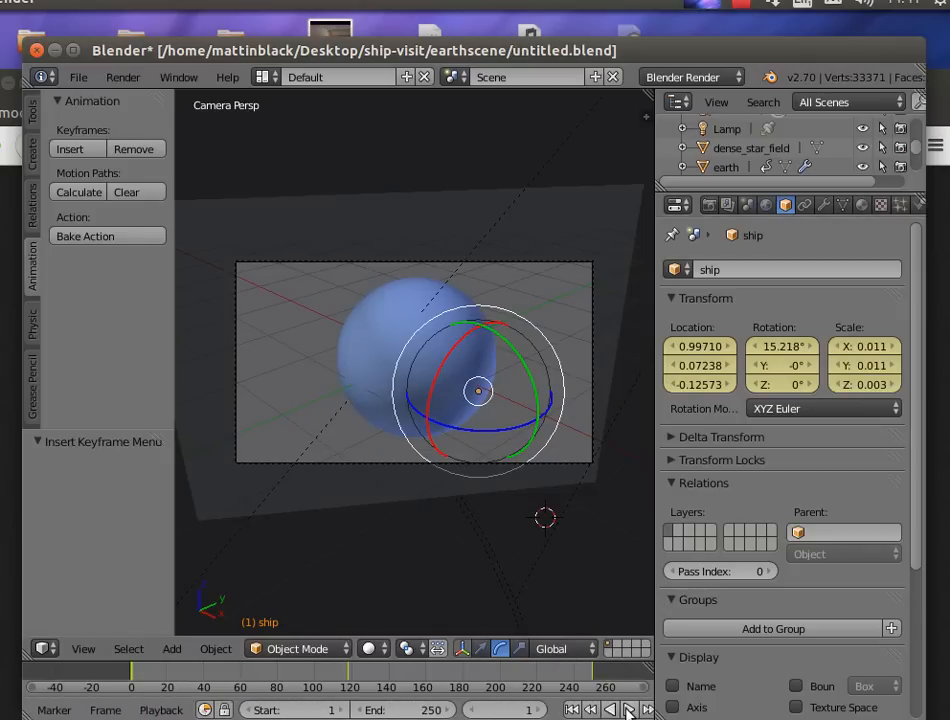
left_click(629, 710)
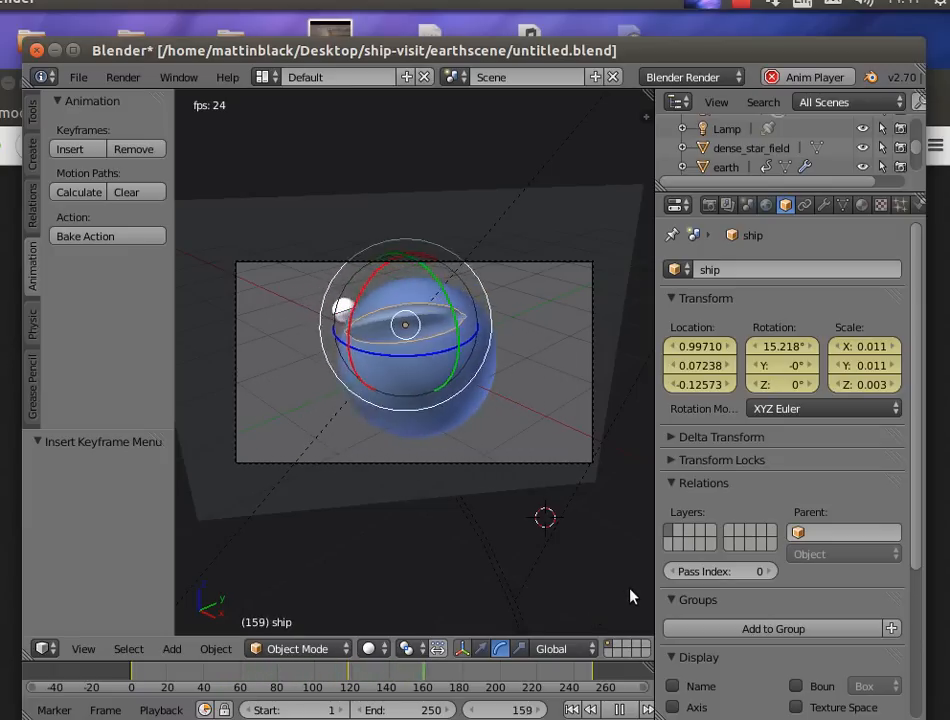
left_click(620, 709)
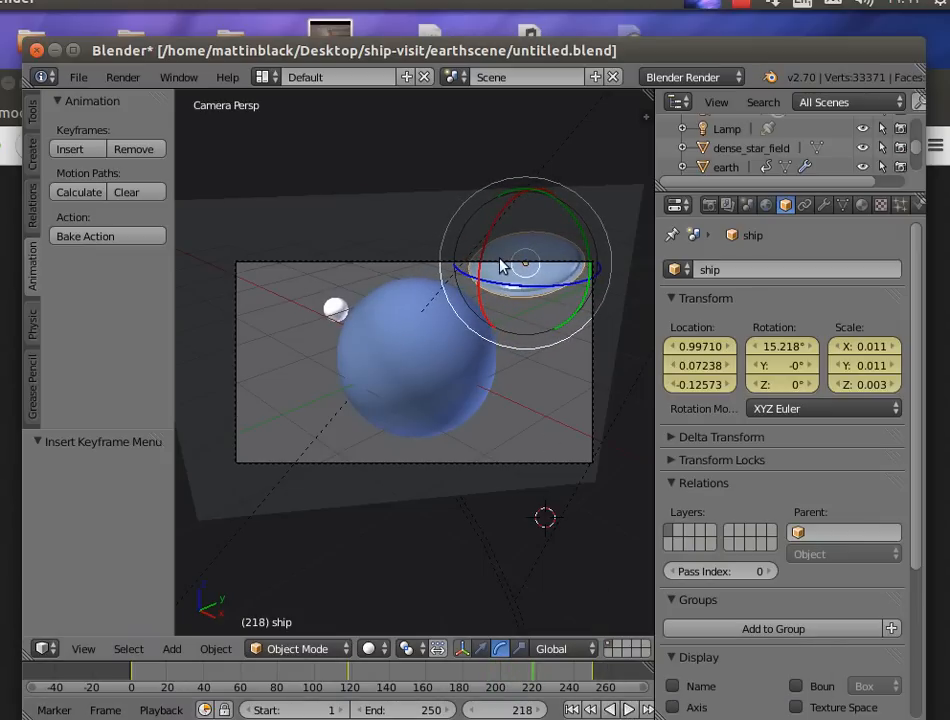
Go to frame 129, render it as a still image, and close the render view.
left_click_drag(527, 687, 363, 687)
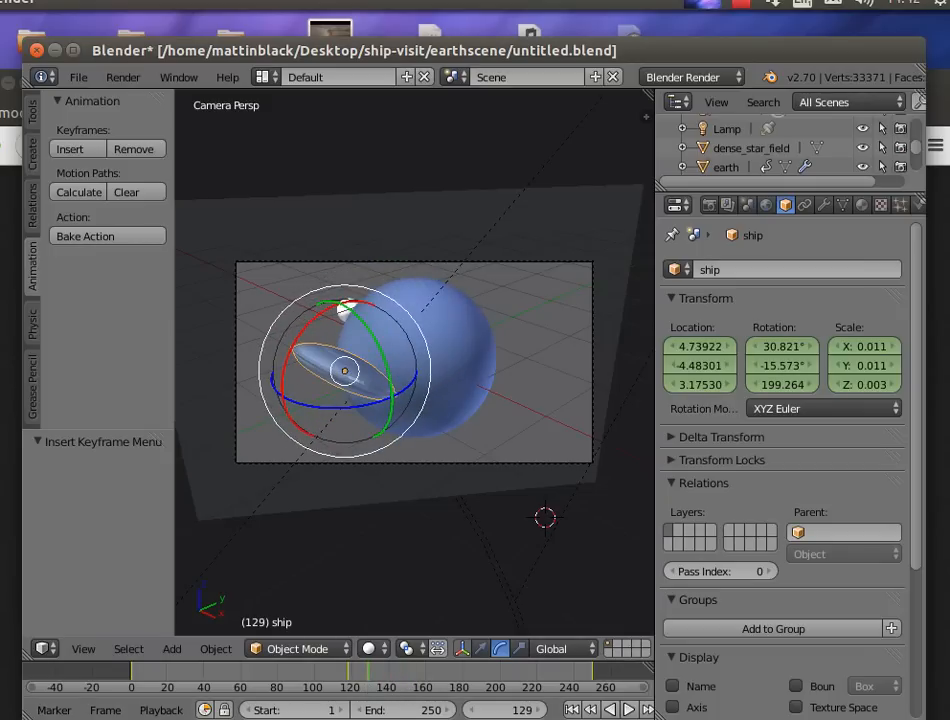
left_click(123, 77)
left_click(135, 99)
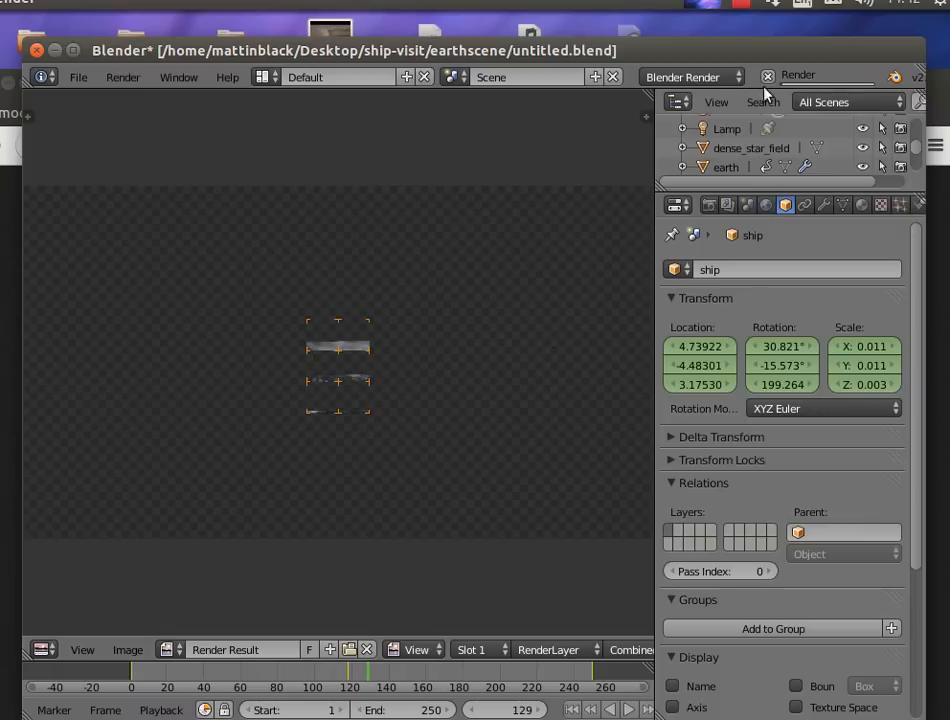
left_click(745, 8)
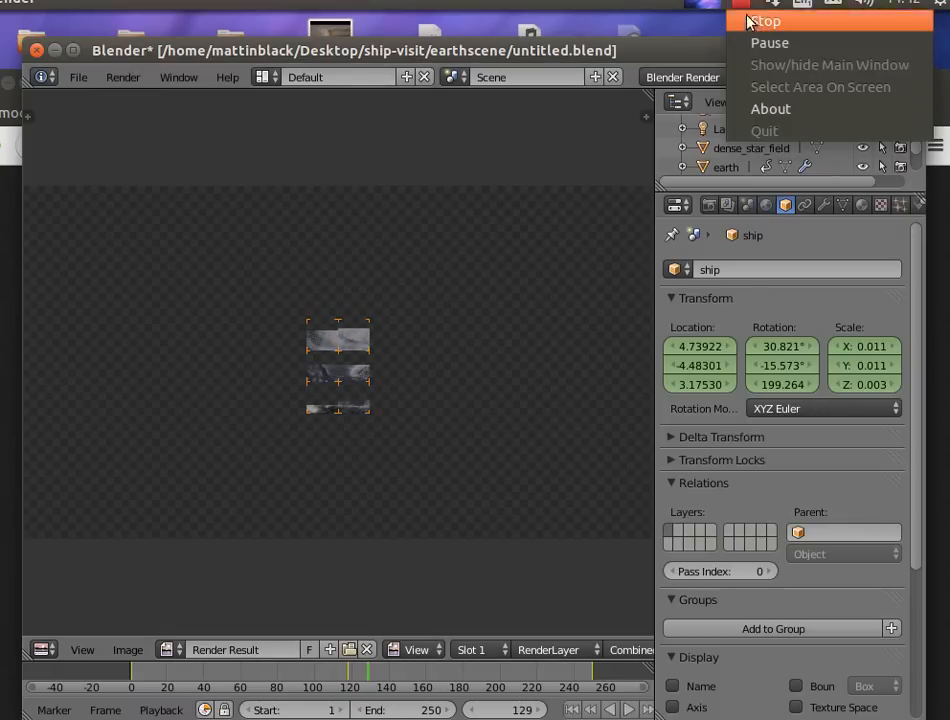
left_click(760, 40)
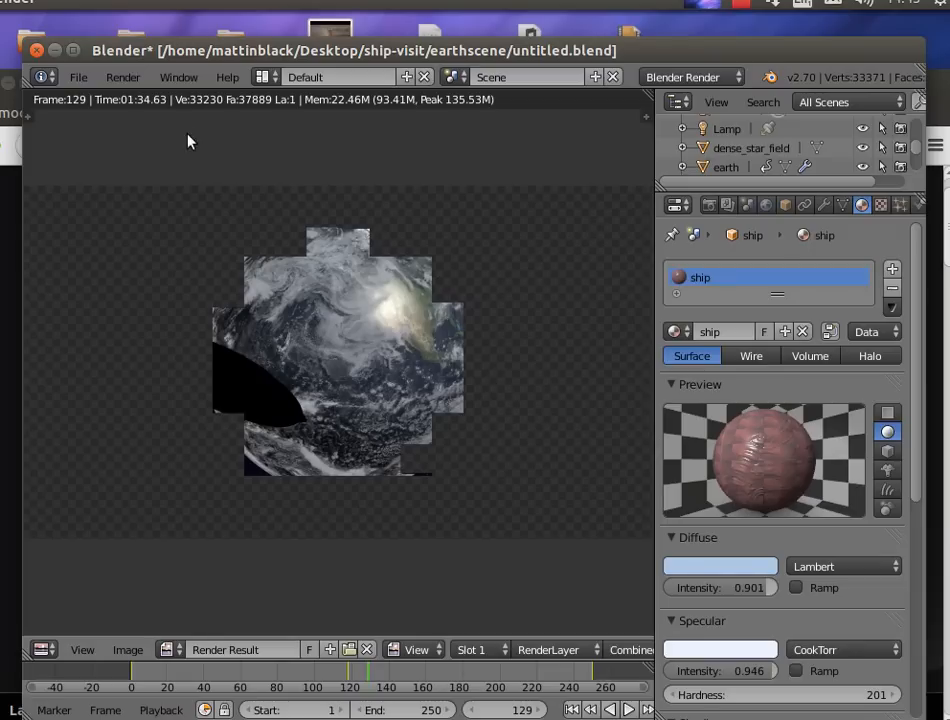
left_click(123, 80)
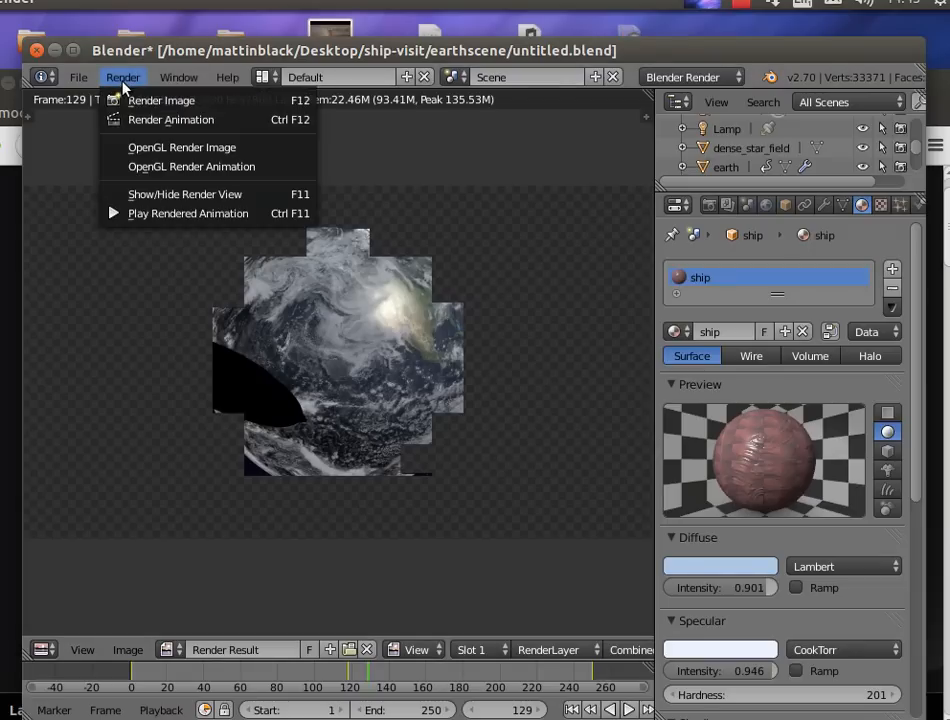
left_click(167, 196)
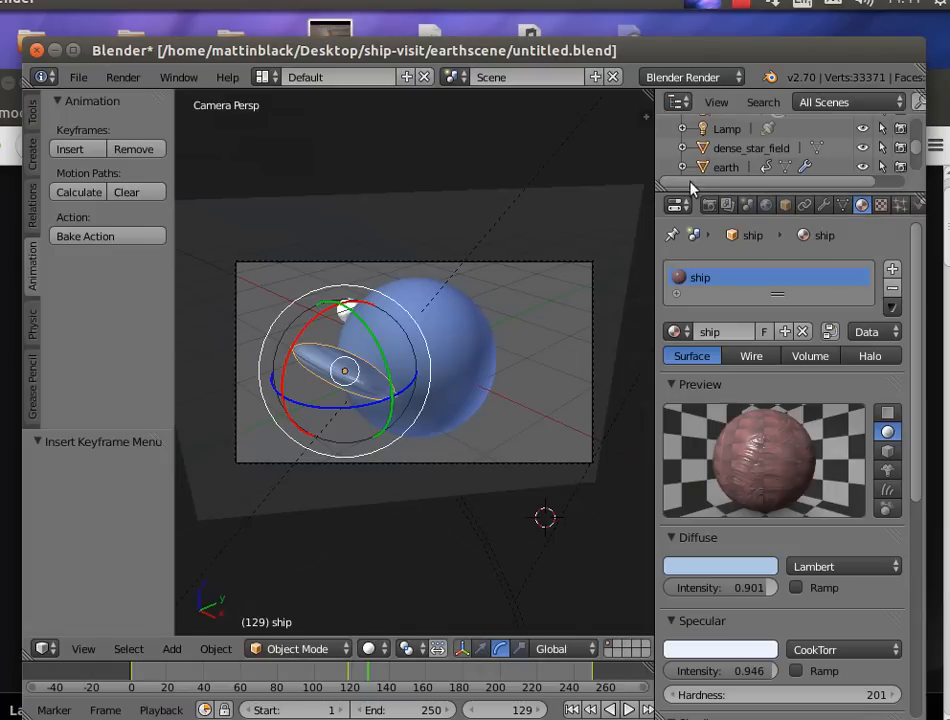
Select the existing Lamp and turn on Show Cone for its spot shape, checking the cone's coverage around the Earth.
scroll(757, 148, "down", 2)
scroll(752, 148, "up", 2)
left_click(728, 129)
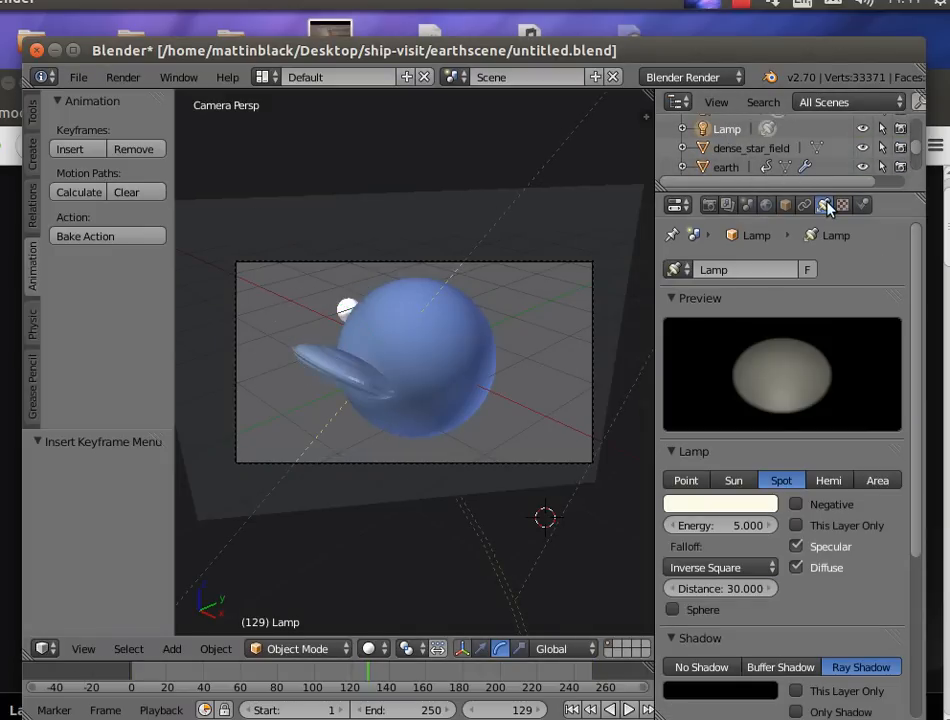
left_click_drag(918, 432, 918, 621)
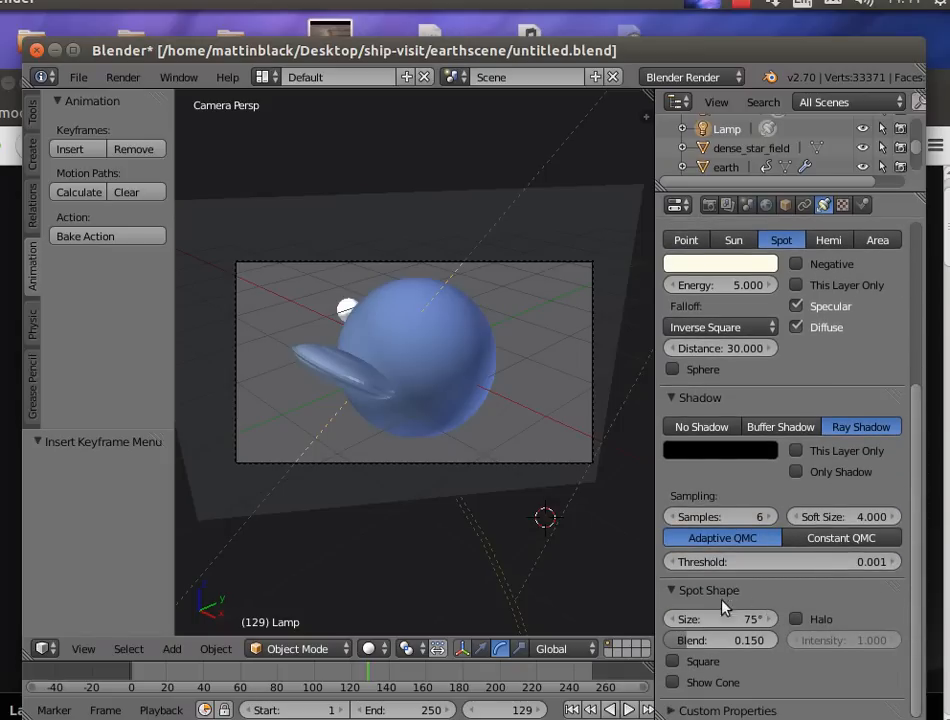
left_click(674, 683)
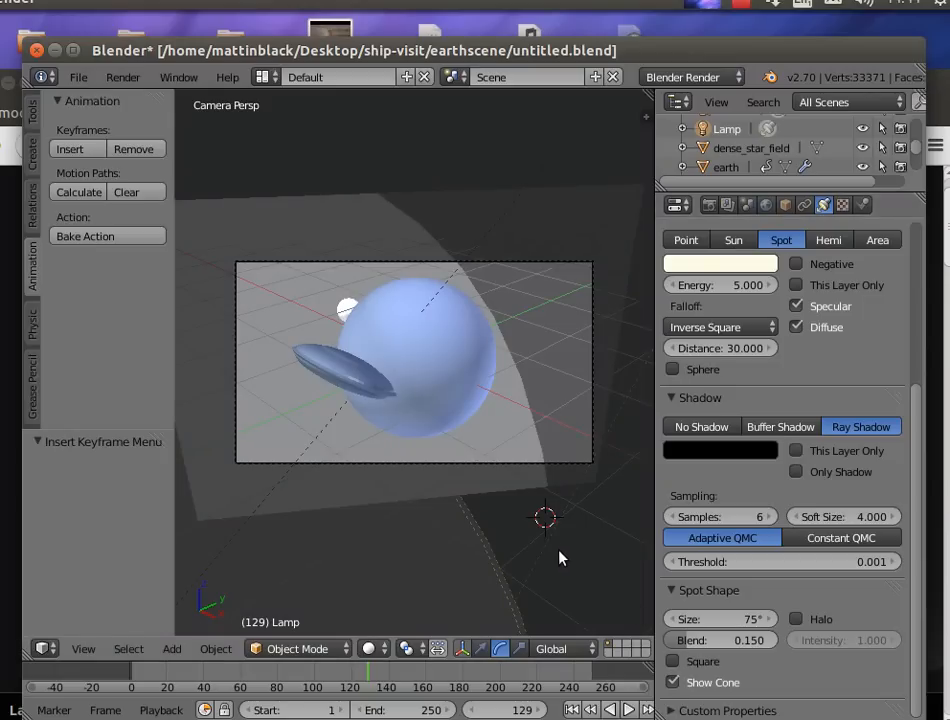
scroll(563, 556, "down", 3)
middle_click_drag(556, 556, 466, 124)
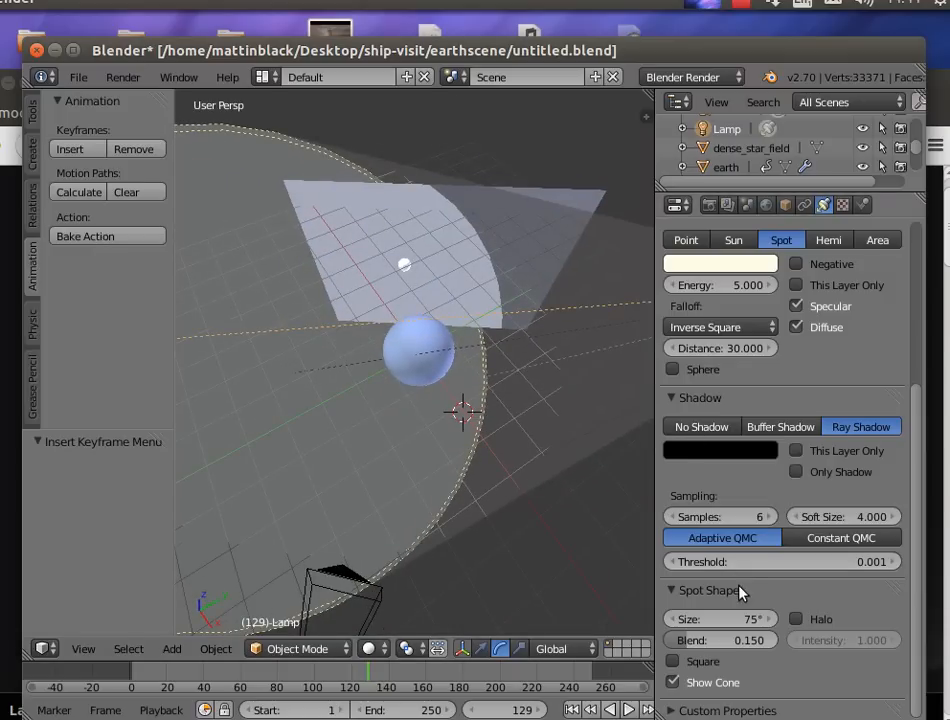
Widen the Lamp's spot size to 118° and return to the camera view.
left_click_drag(707, 628, 747, 628)
left_click_drag(720, 619, 726, 619)
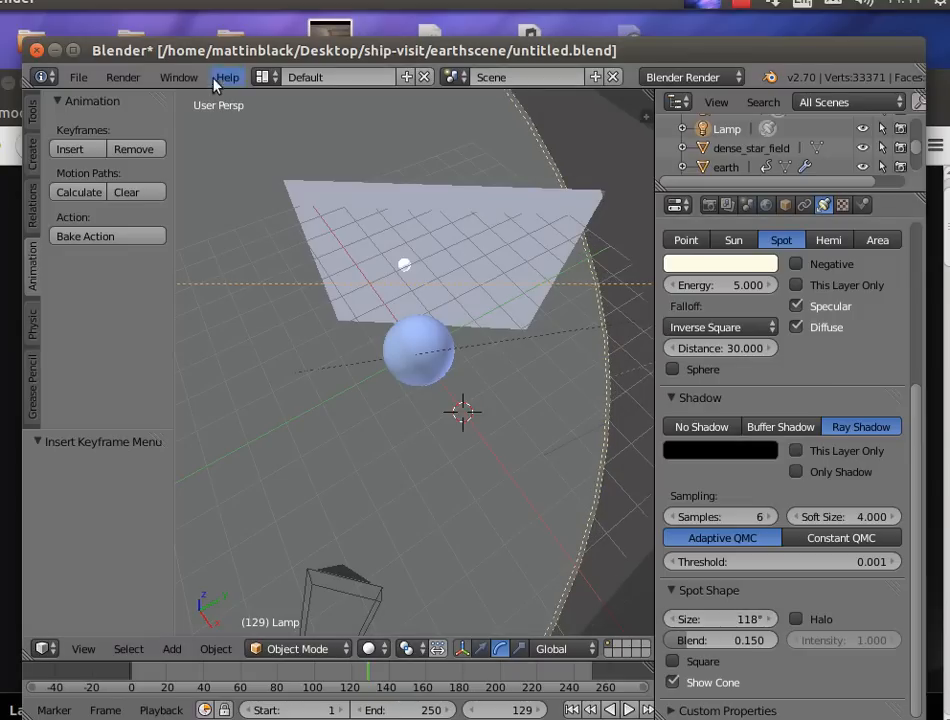
left_click(82, 651)
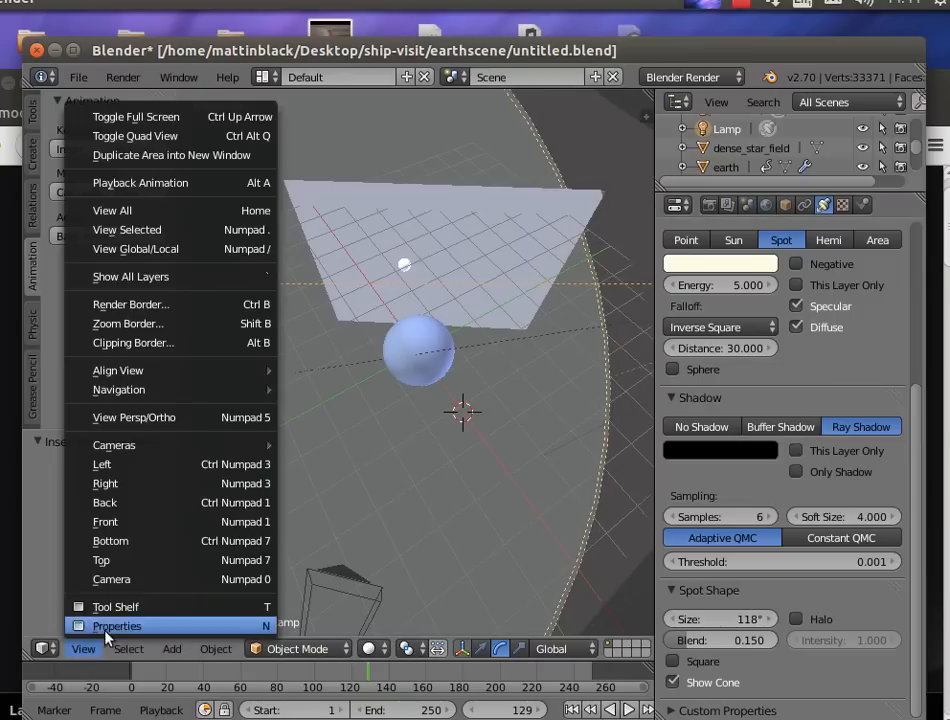
left_click(125, 586)
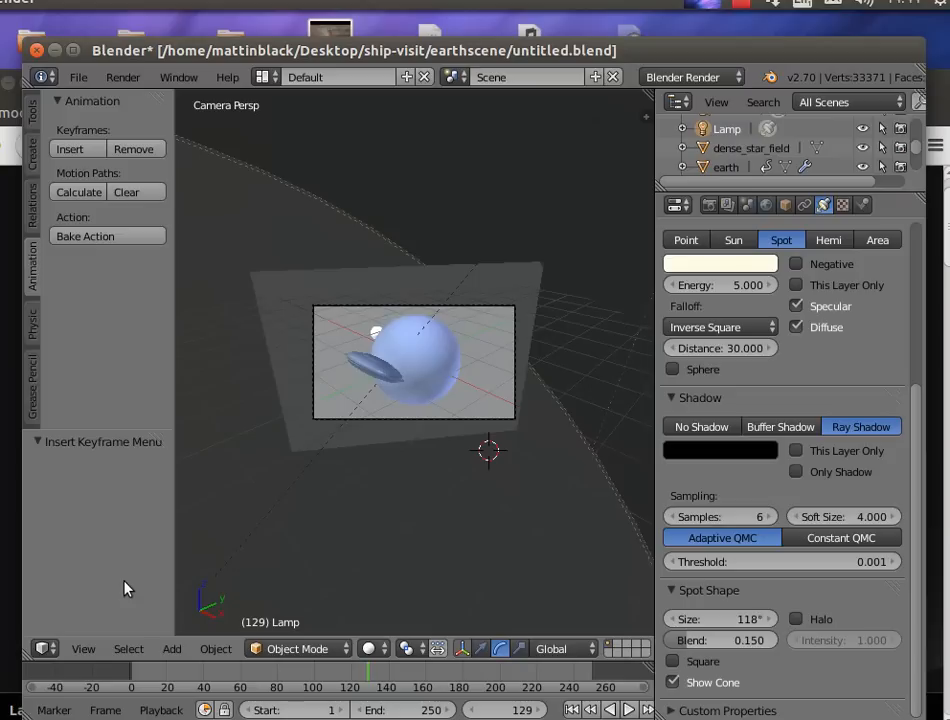
key("Home")
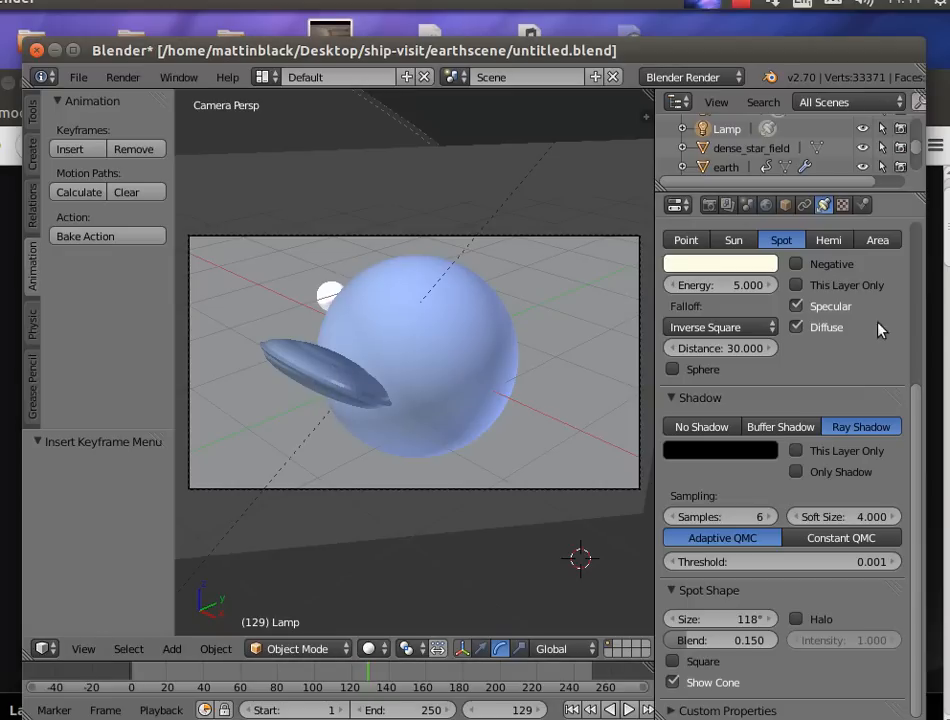
Select the ship and set its material's Emit shading value to 0.10.
scroll(914, 370, "up", 6)
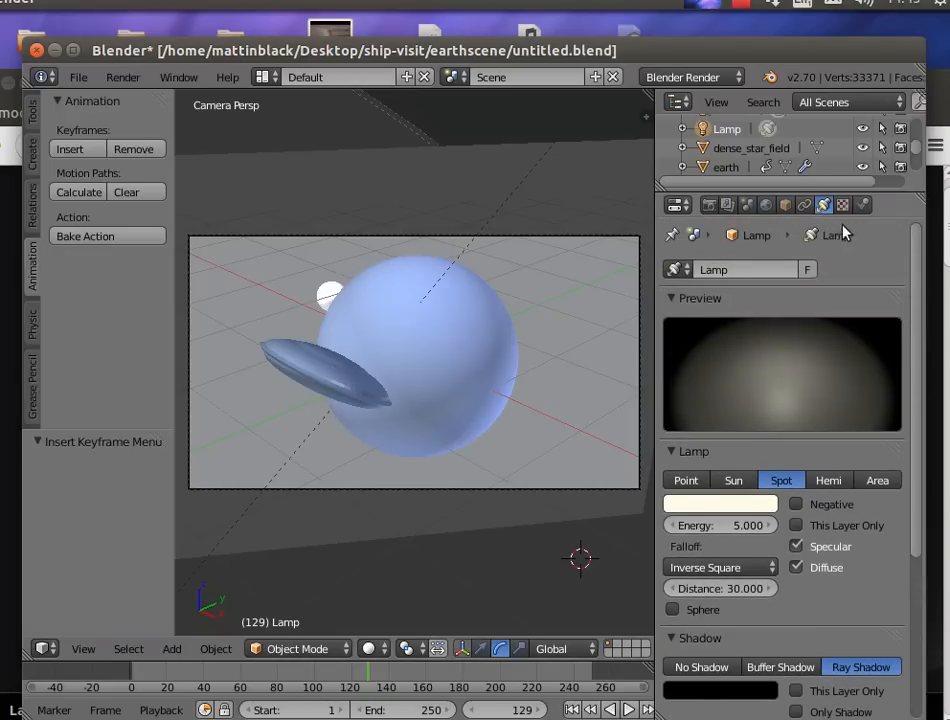
scroll(730, 152, "down", 3)
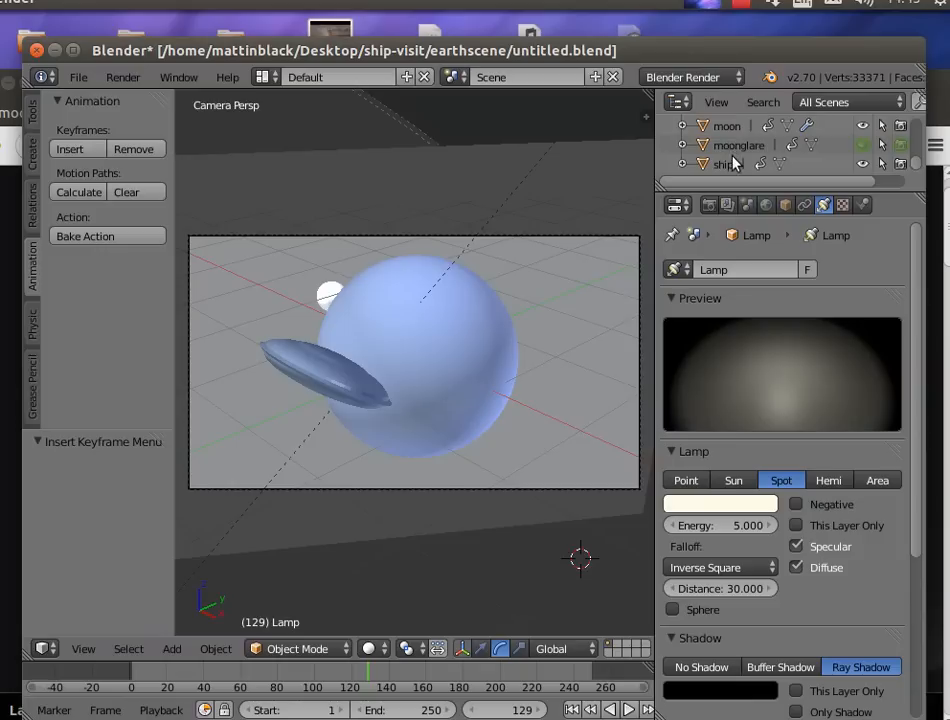
left_click(731, 165)
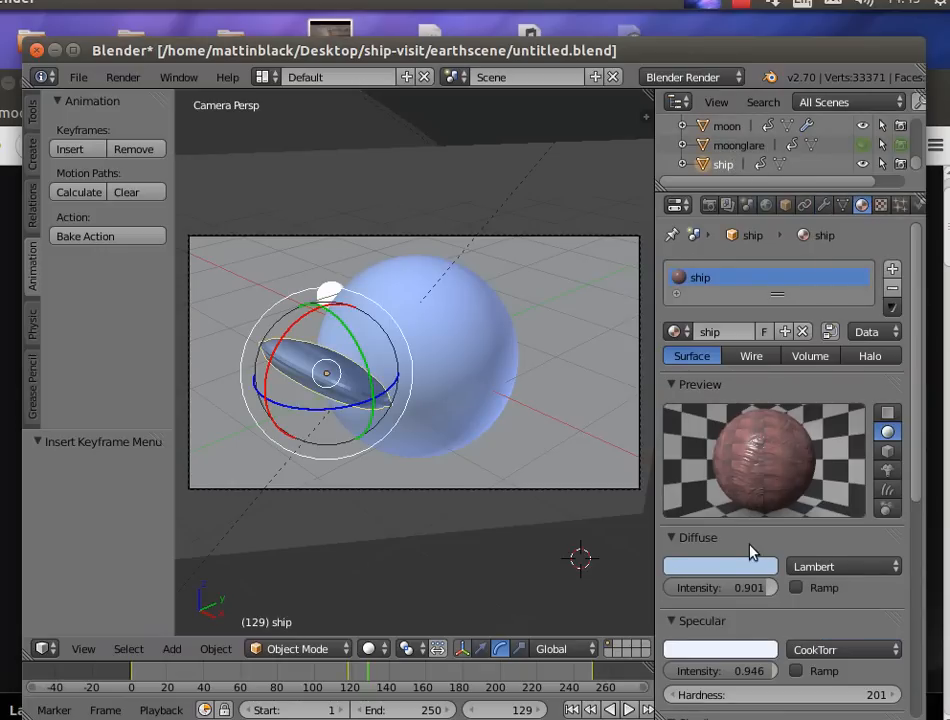
scroll(752, 550, "down", 5)
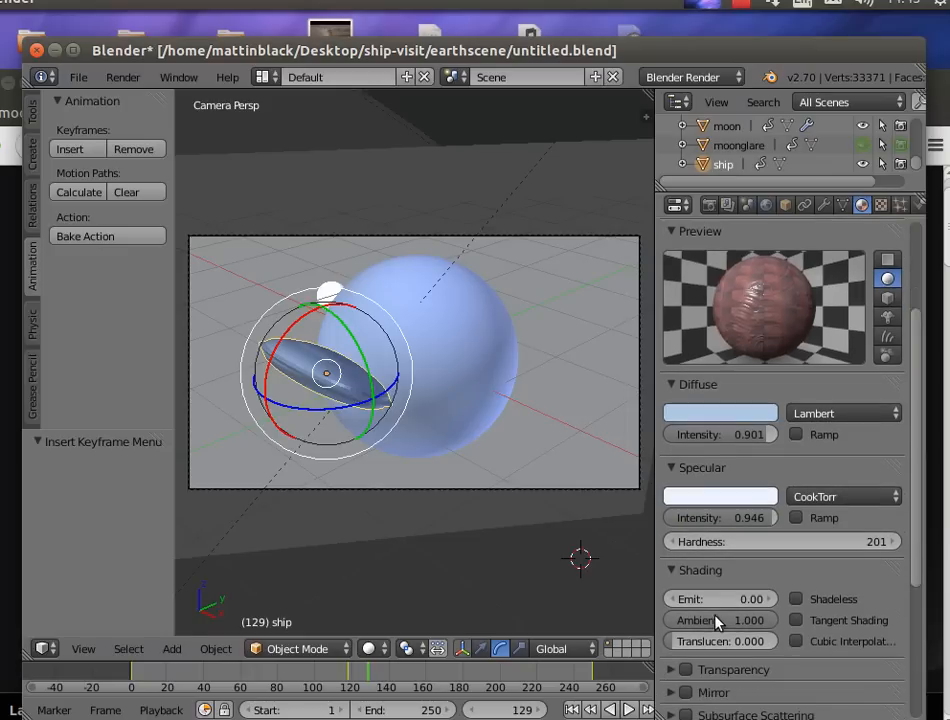
left_click(723, 602)
type(".1")
key("Return")
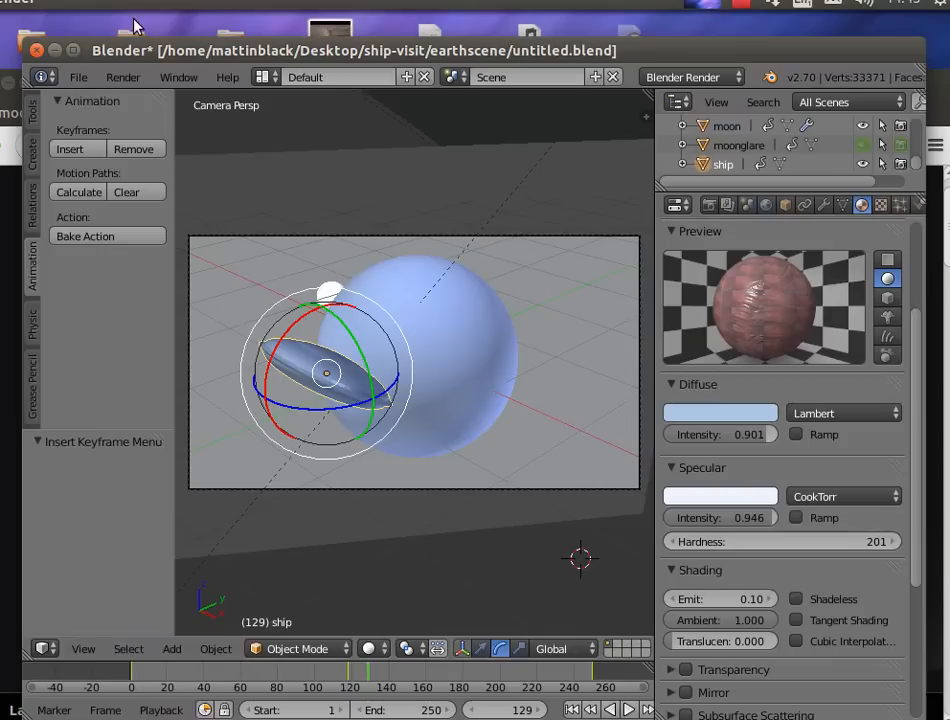
Render frame 129 as a still image to check the ship's lighting.
left_click(122, 78)
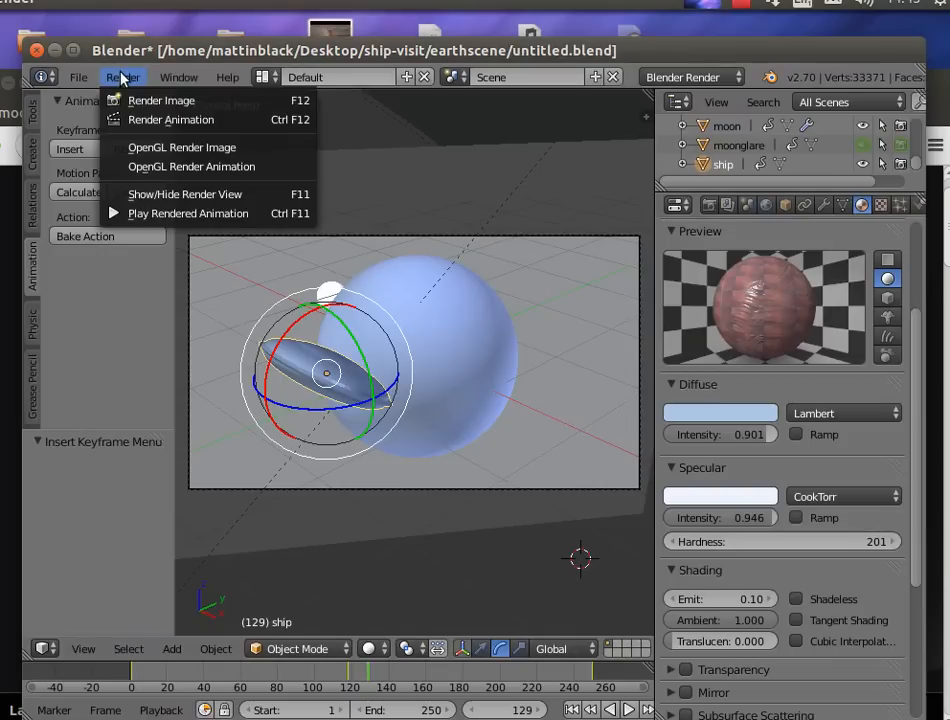
left_click(165, 102)
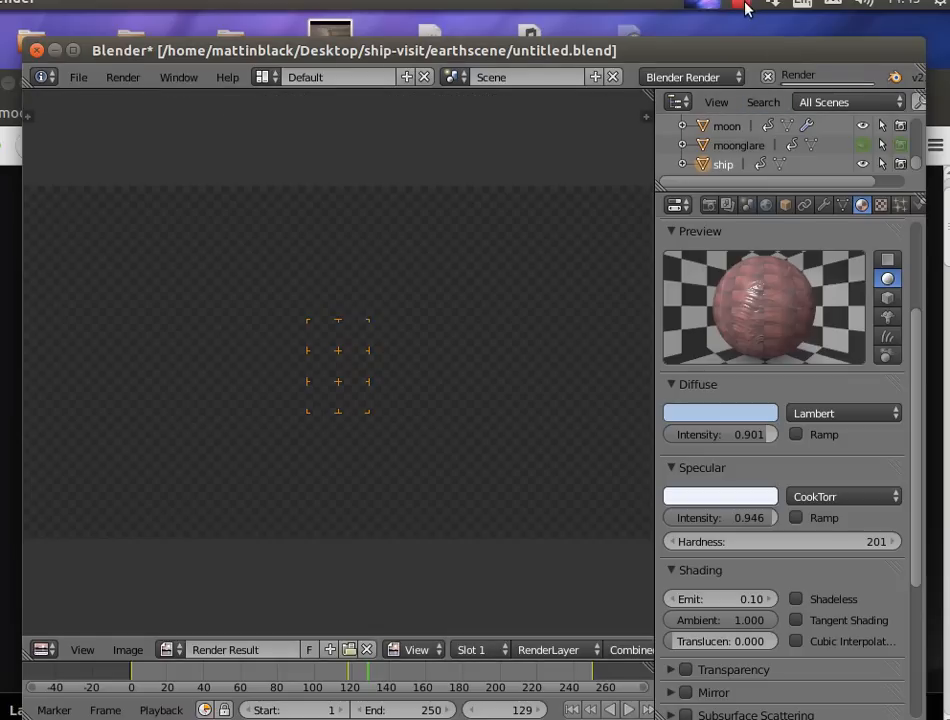
left_click(745, 8)
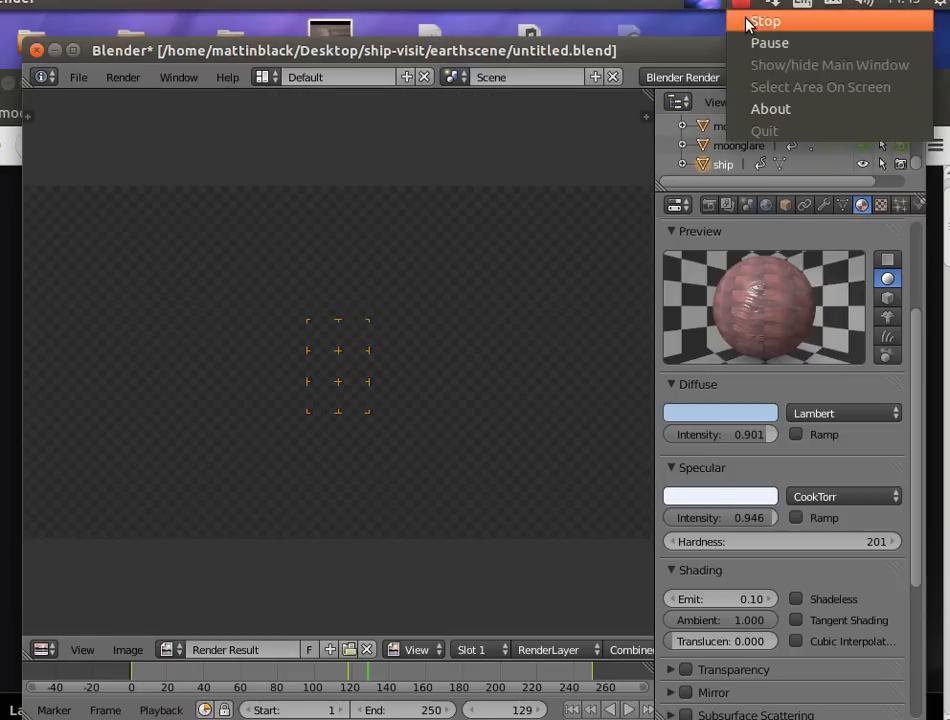
left_click(752, 42)
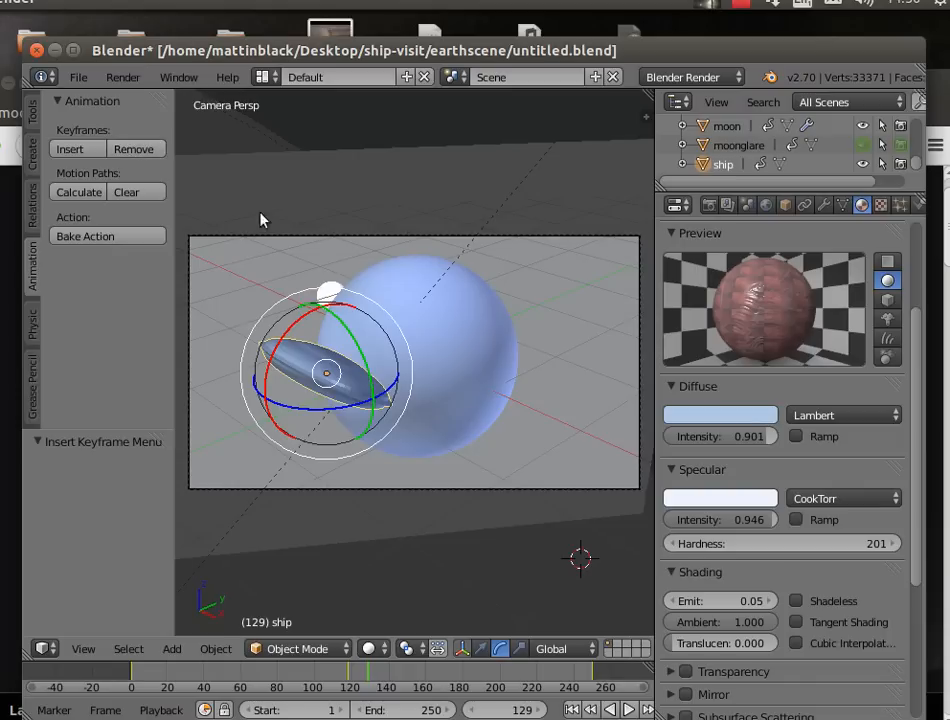
Add a spot lamp at the 3D cursor and raise it about 4.365 along the global Z axis.
left_click(172, 649)
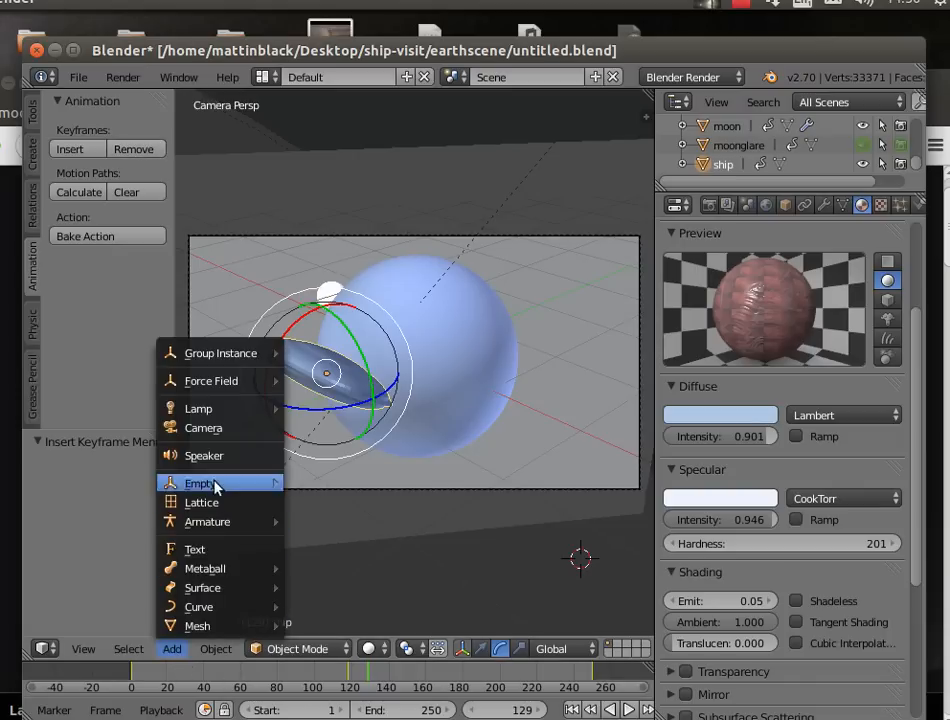
mouse_move(262, 412)
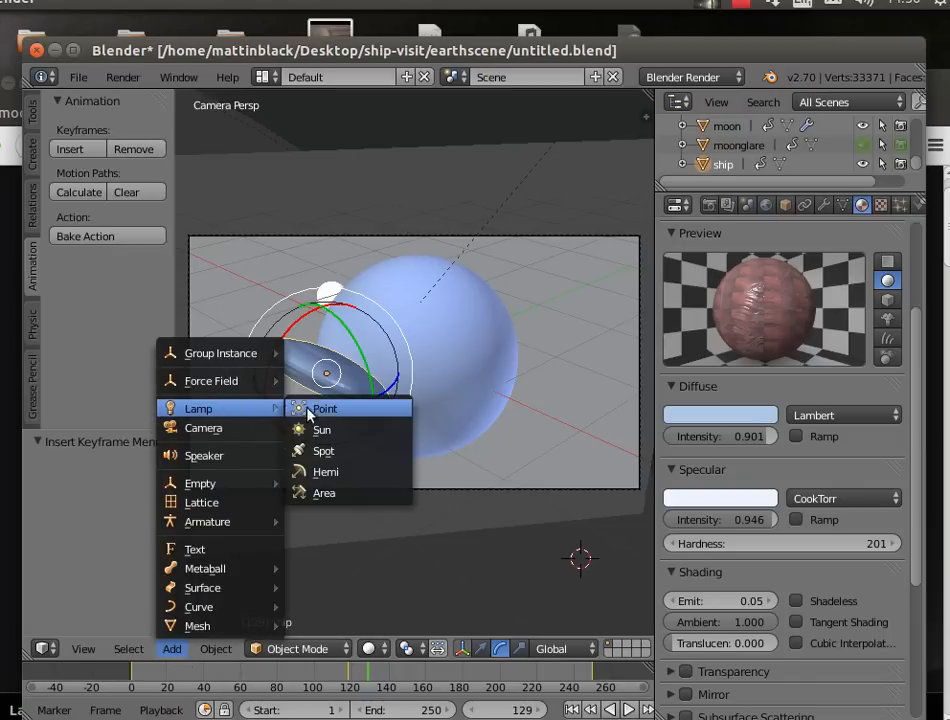
left_click(340, 459)
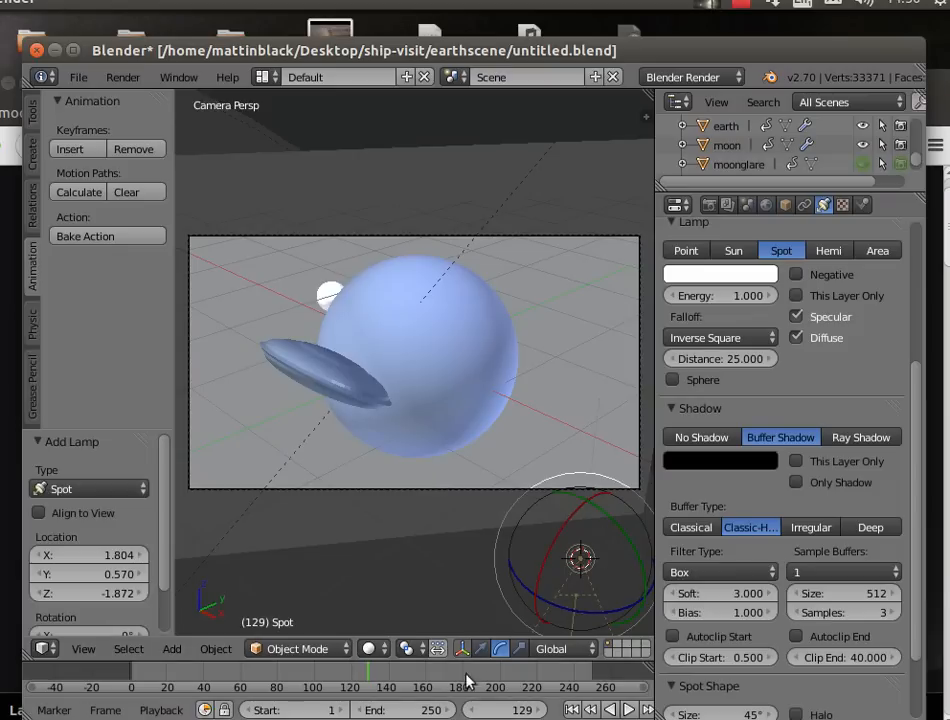
left_click(481, 648)
left_click_drag(592, 521, 586, 613)
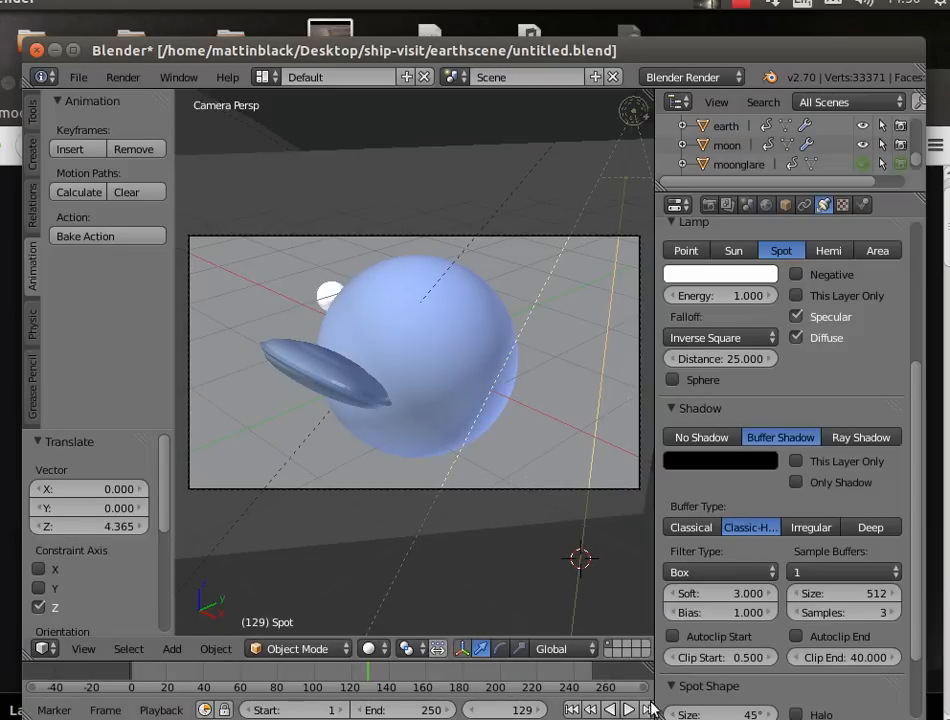
scroll(475, 345, "down", 3)
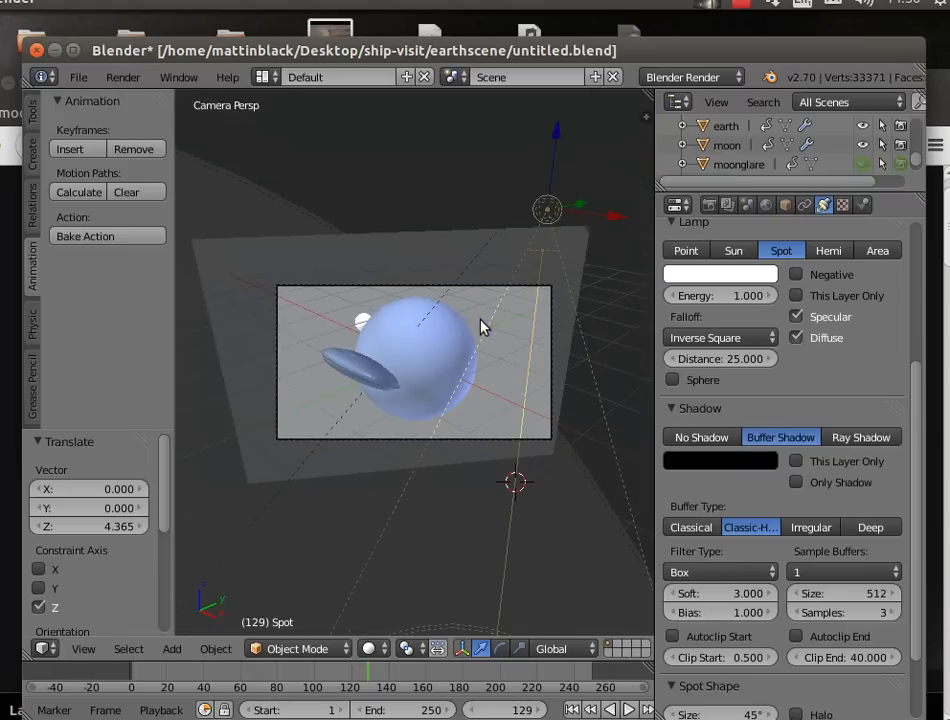
Reposition the spot lamp above the Earth, including -1.024 along global Y, and add a Track To constraint targeting the ship.
left_click_drag(607, 222, 470, 200)
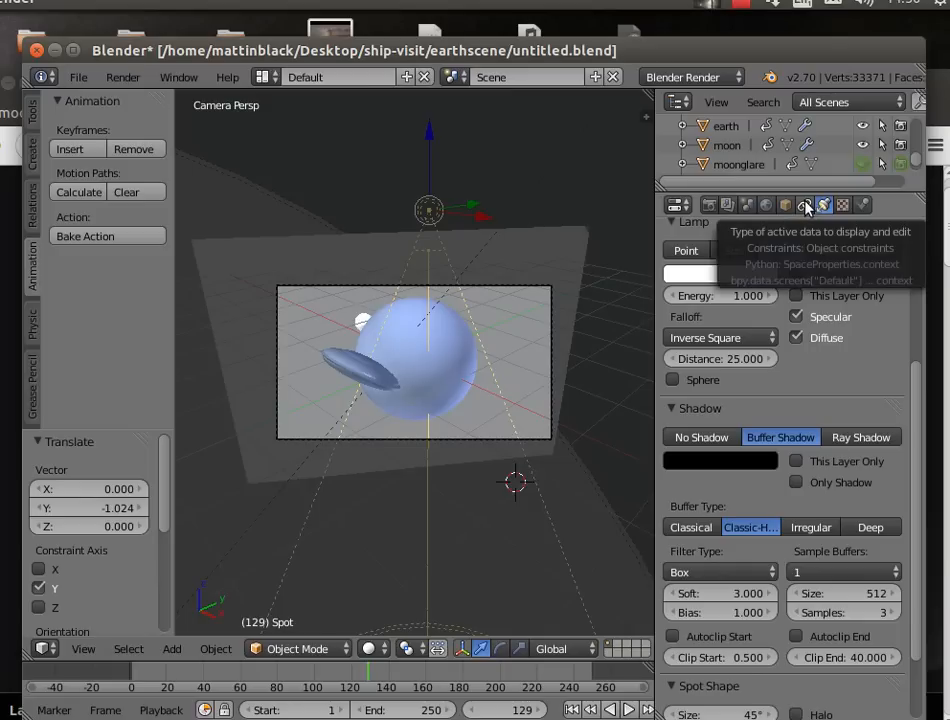
left_click(806, 206)
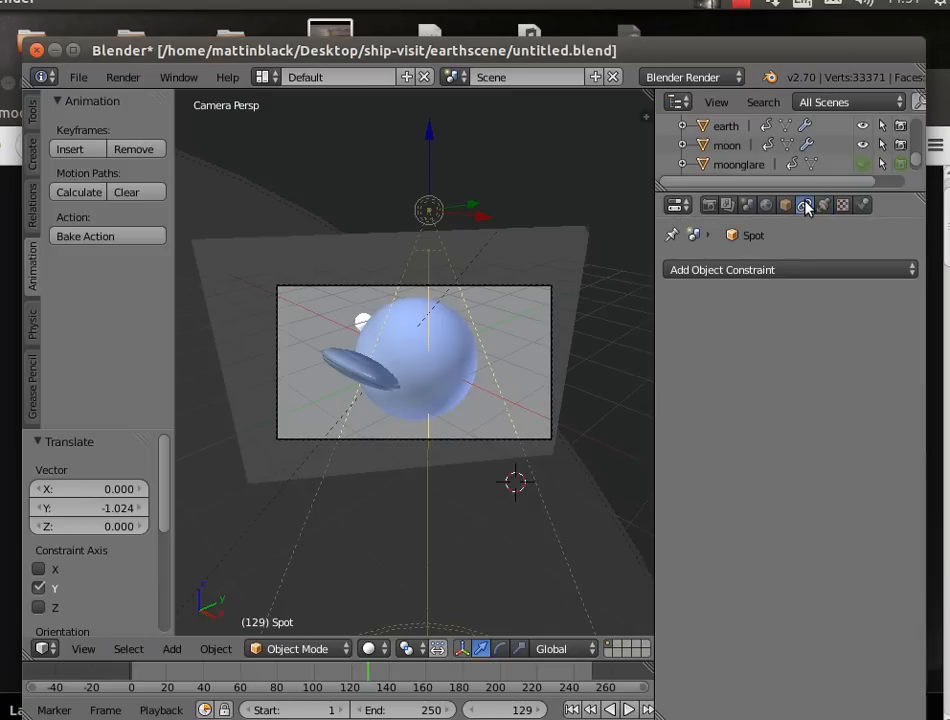
left_click(746, 270)
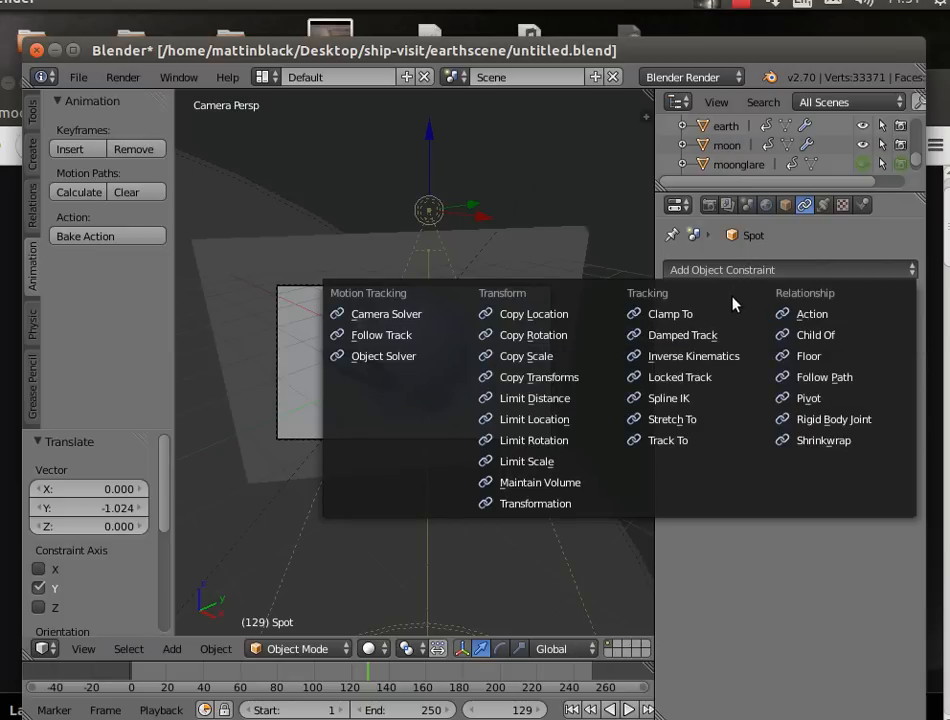
left_click(677, 446)
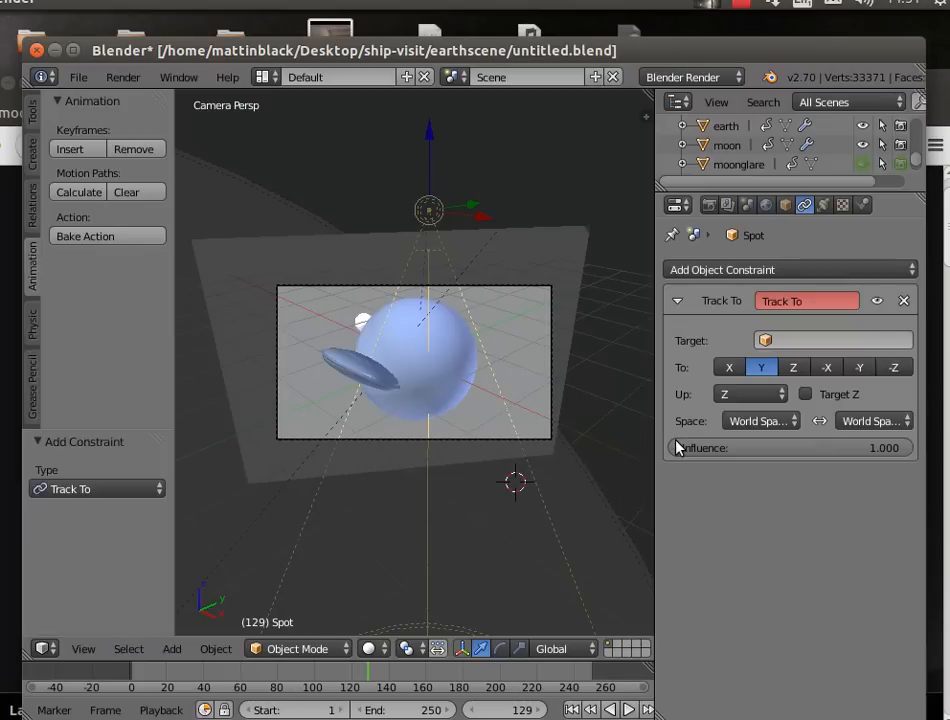
left_click(772, 341)
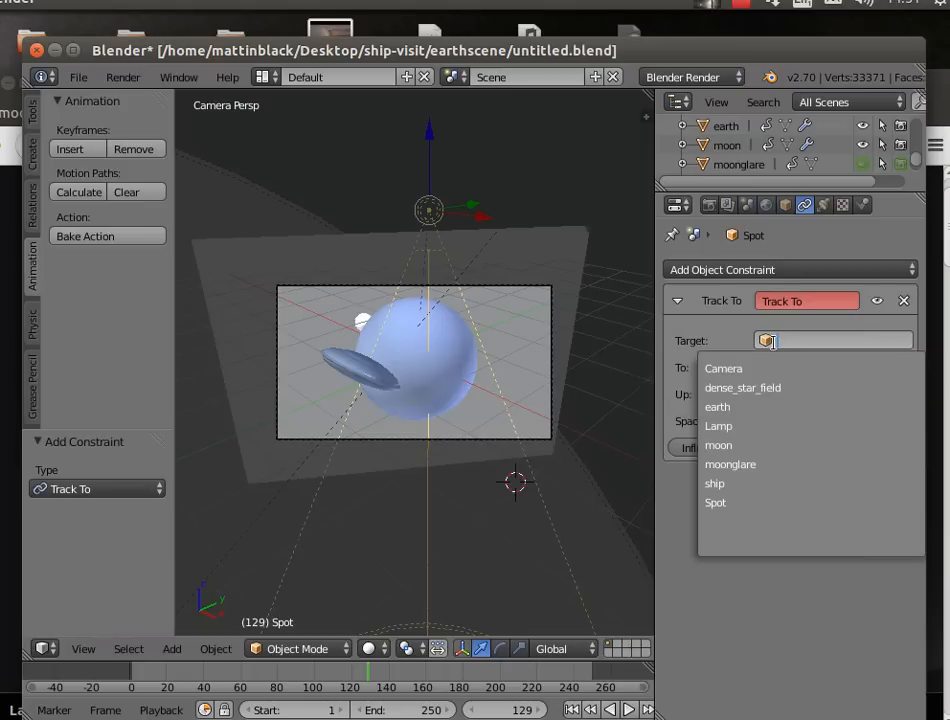
left_click(735, 482)
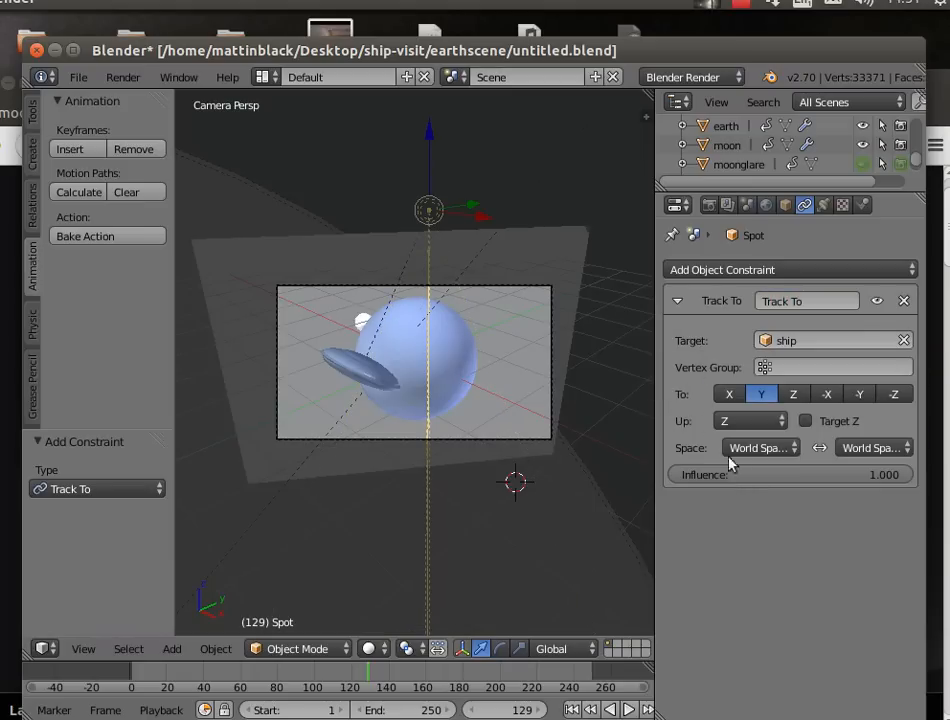
Rotate the spot lamp about -22.829° around the global X axis.
scroll(632, 438, "down", 2)
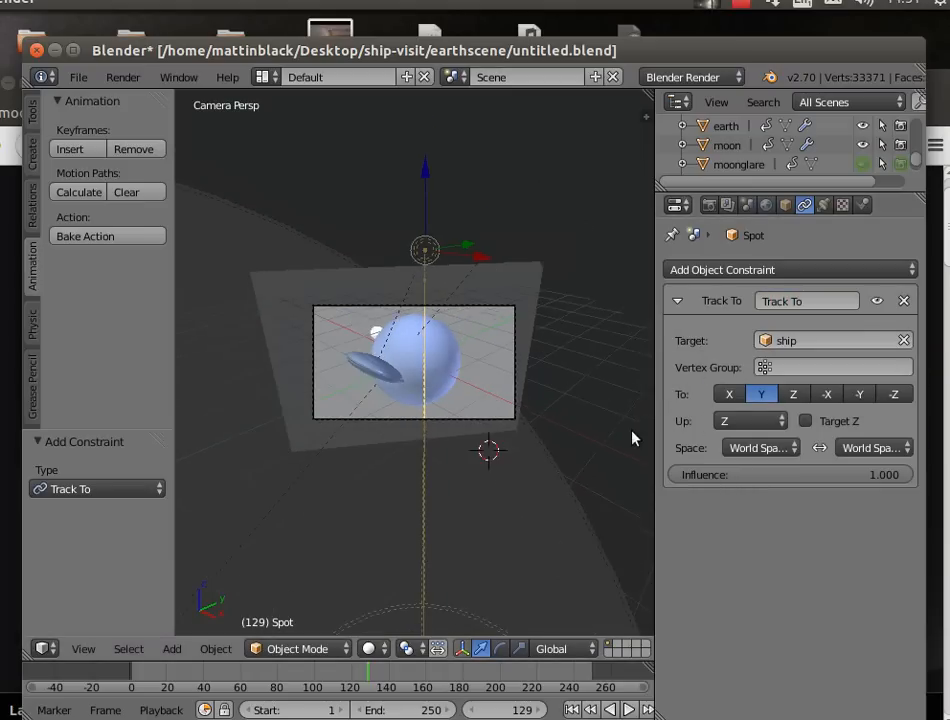
scroll(632, 438, "up", 2)
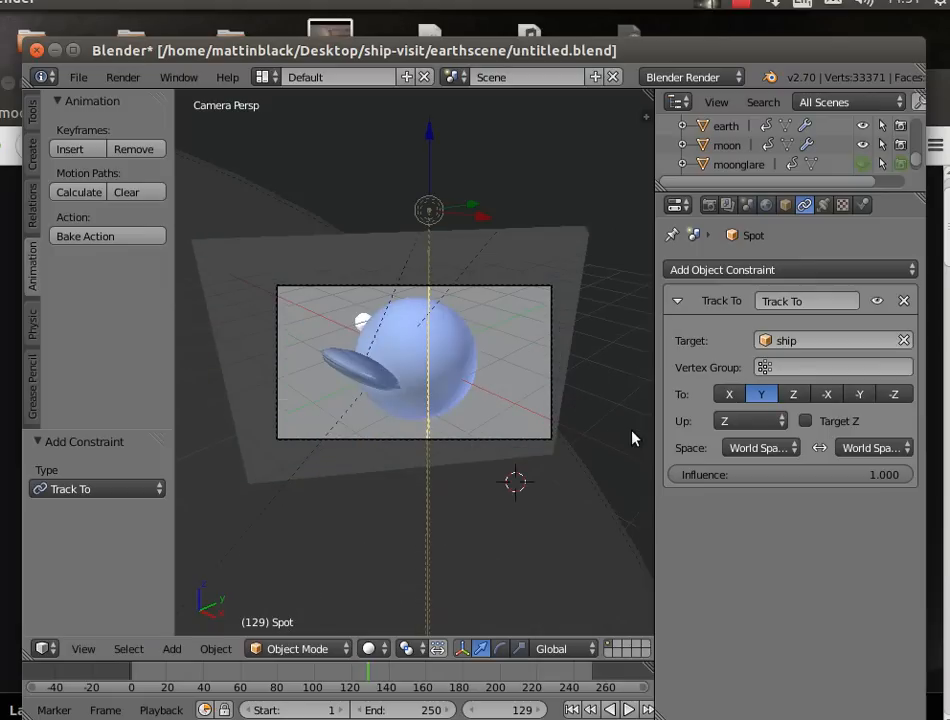
scroll(632, 438, "up", 1)
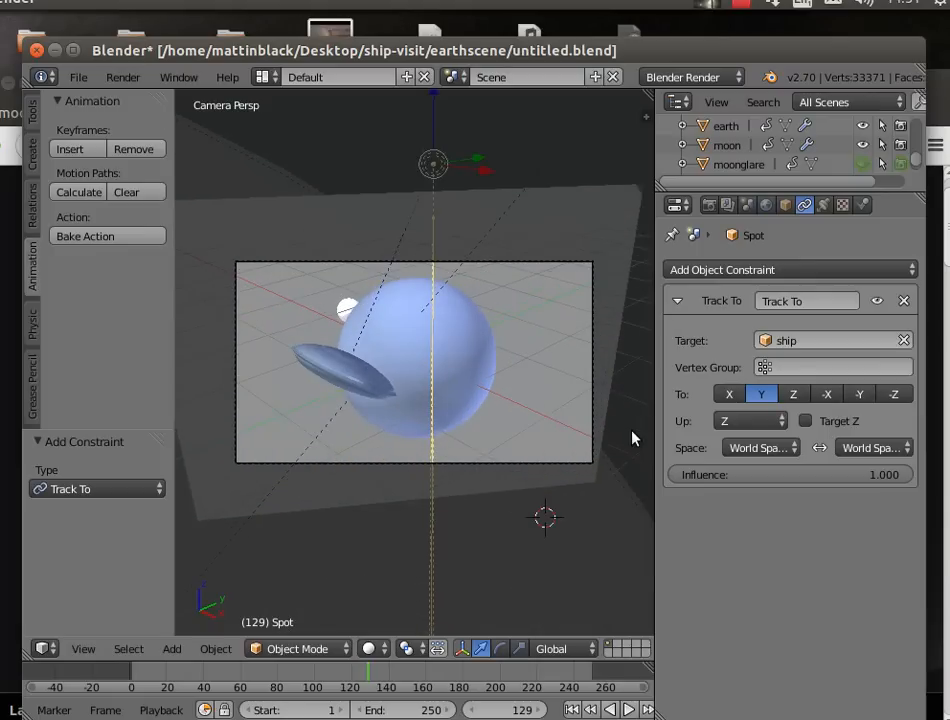
scroll(632, 438, "down", 1)
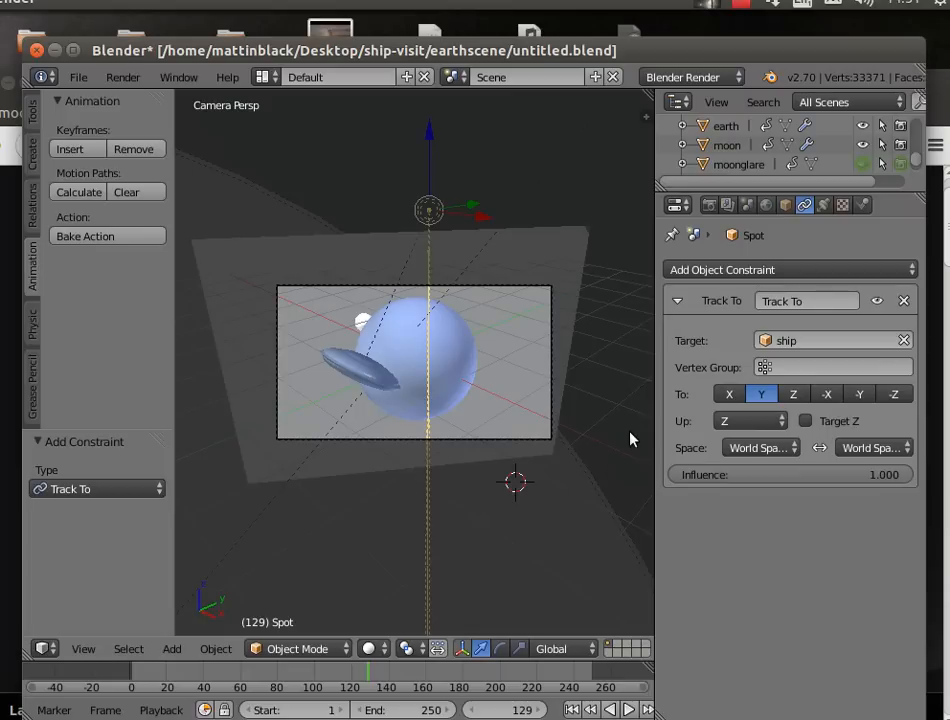
left_click(500, 648)
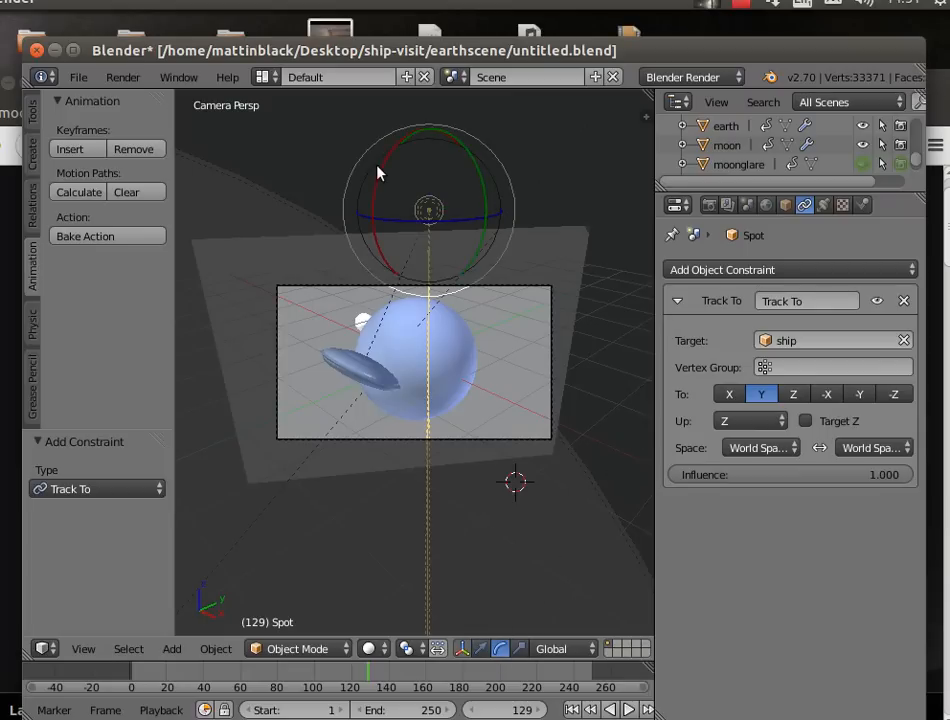
left_click_drag(377, 173, 490, 188)
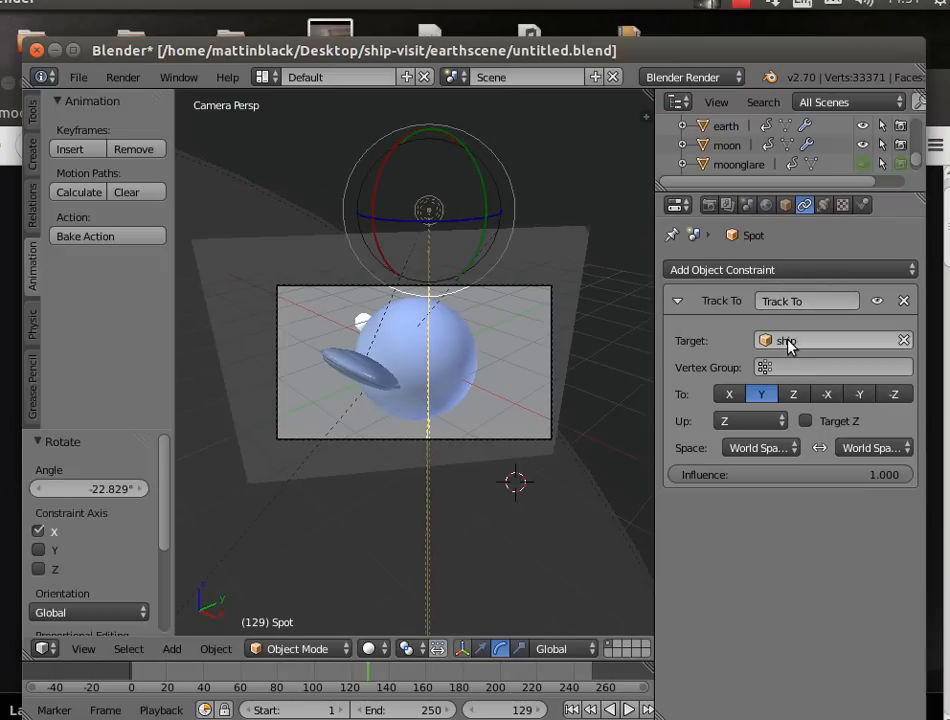
Try Z, -Z and -Y as the Track To constraint's tracking axis on the spot lamp, settling on Z.
left_click(794, 396)
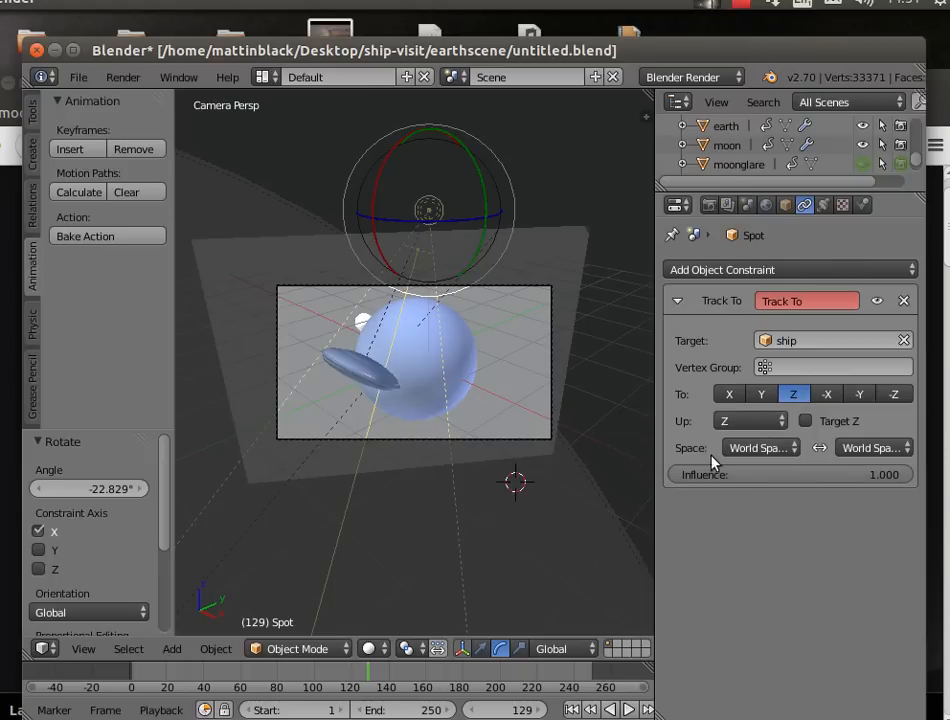
middle_click_drag(640, 531, 528, 503)
scroll(453, 599, "up", 3)
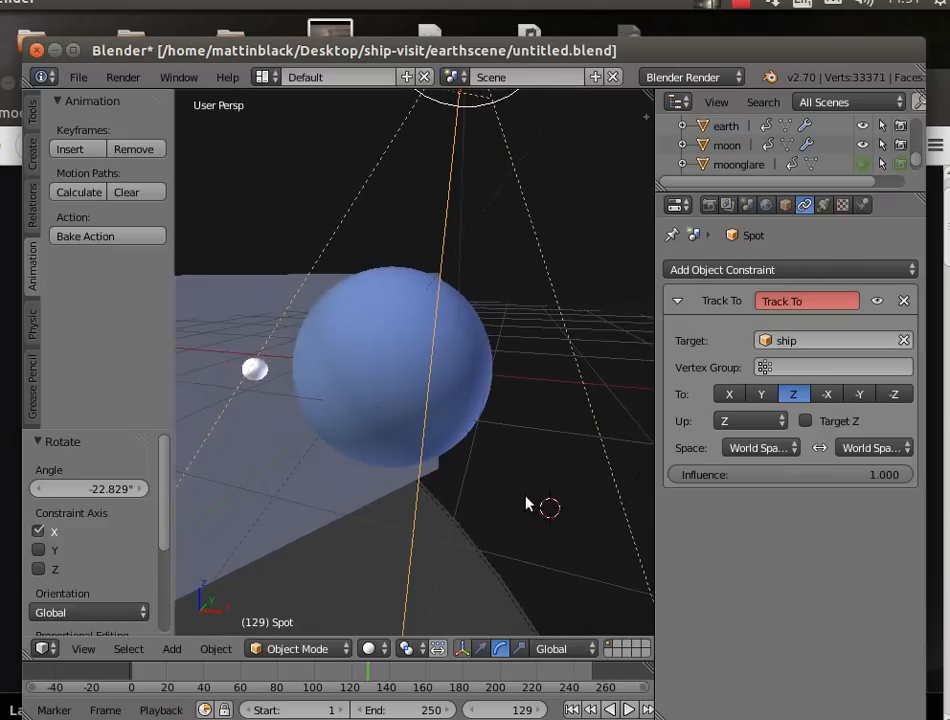
left_click(85, 650)
left_click(143, 578)
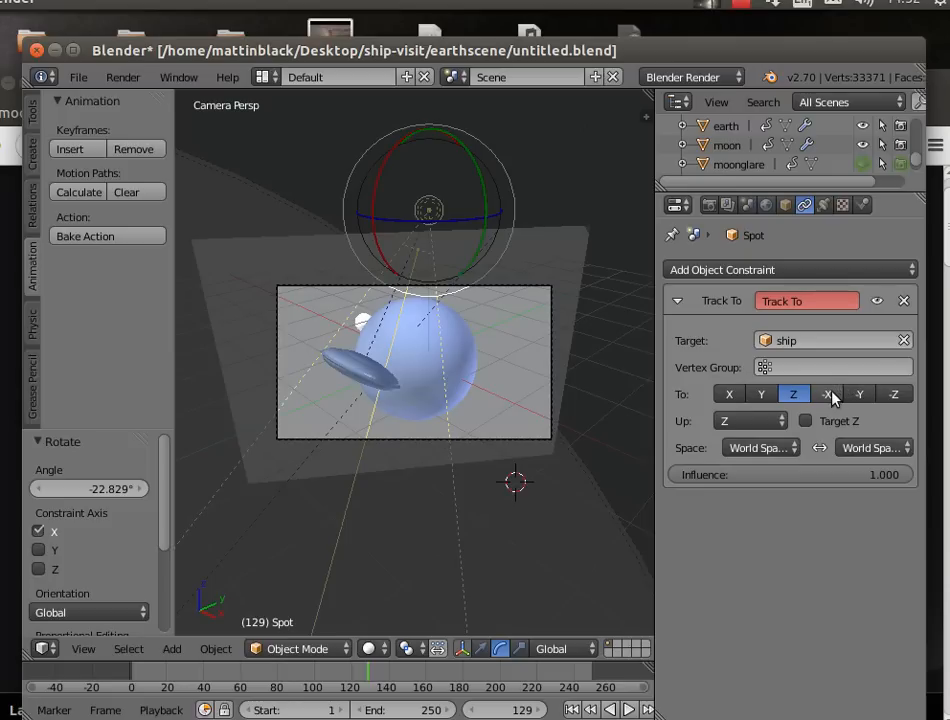
left_click(896, 396)
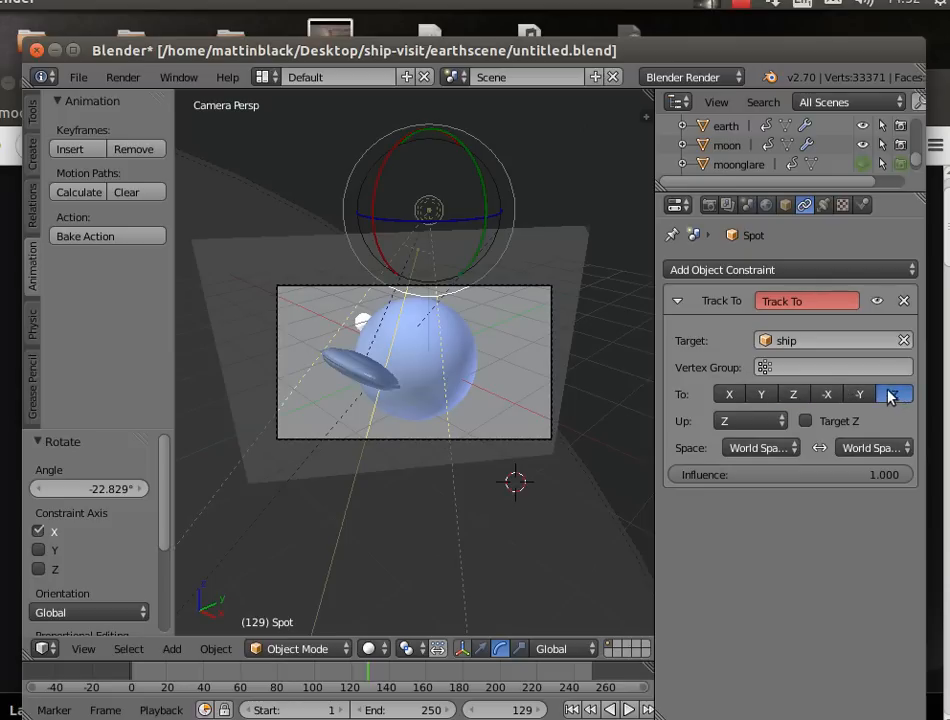
left_click(859, 396)
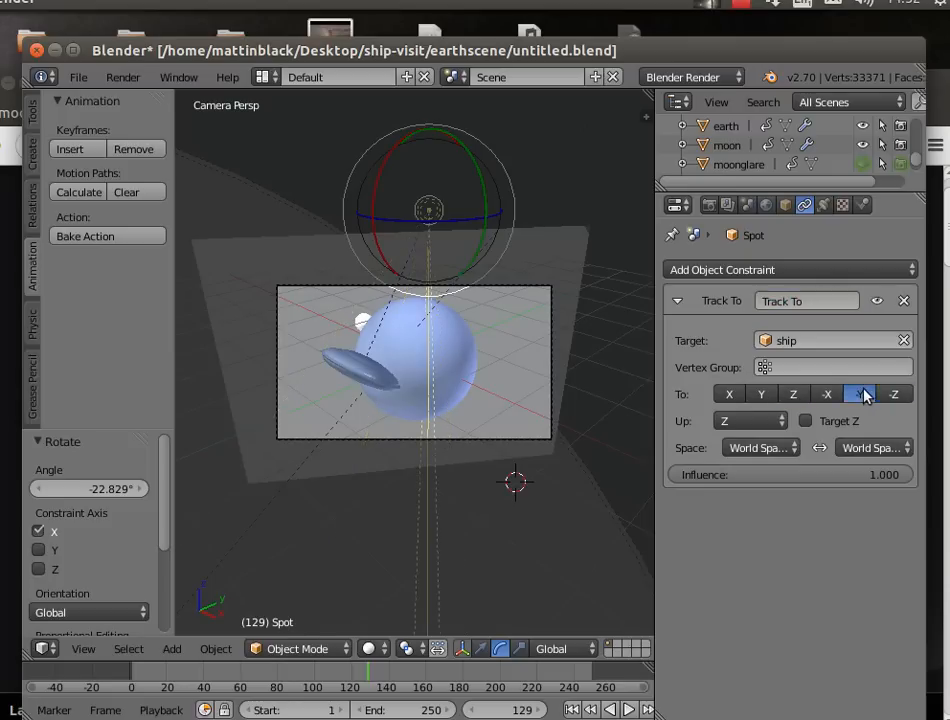
left_click(807, 397)
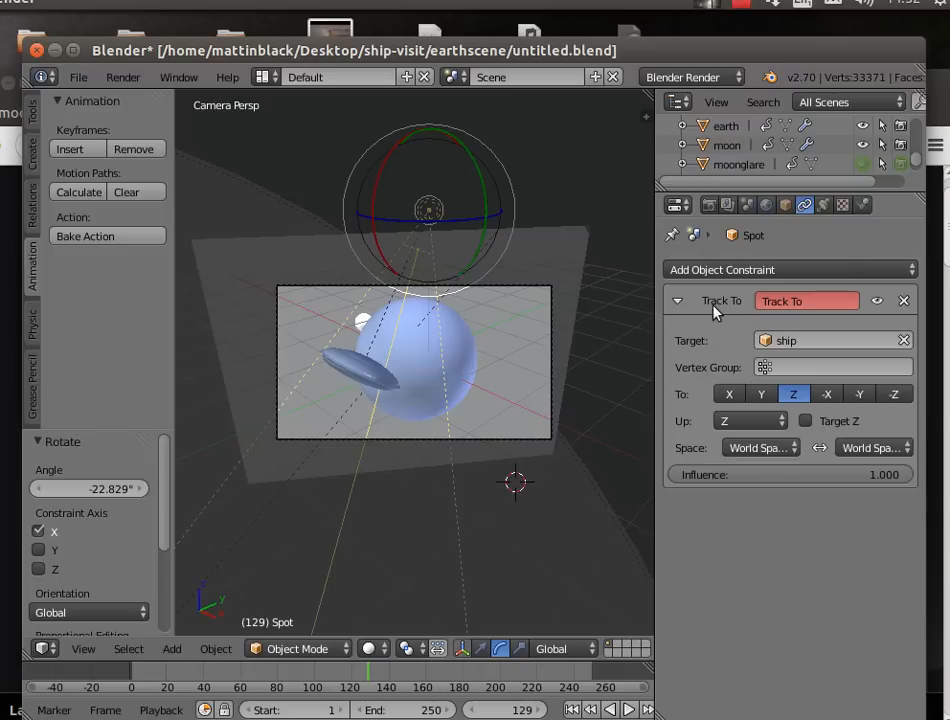
Shift the spot lamp about -0.351 along the global X axis and narrow its spot size to 33°.
left_click(482, 649)
left_click_drag(486, 218, 464, 222)
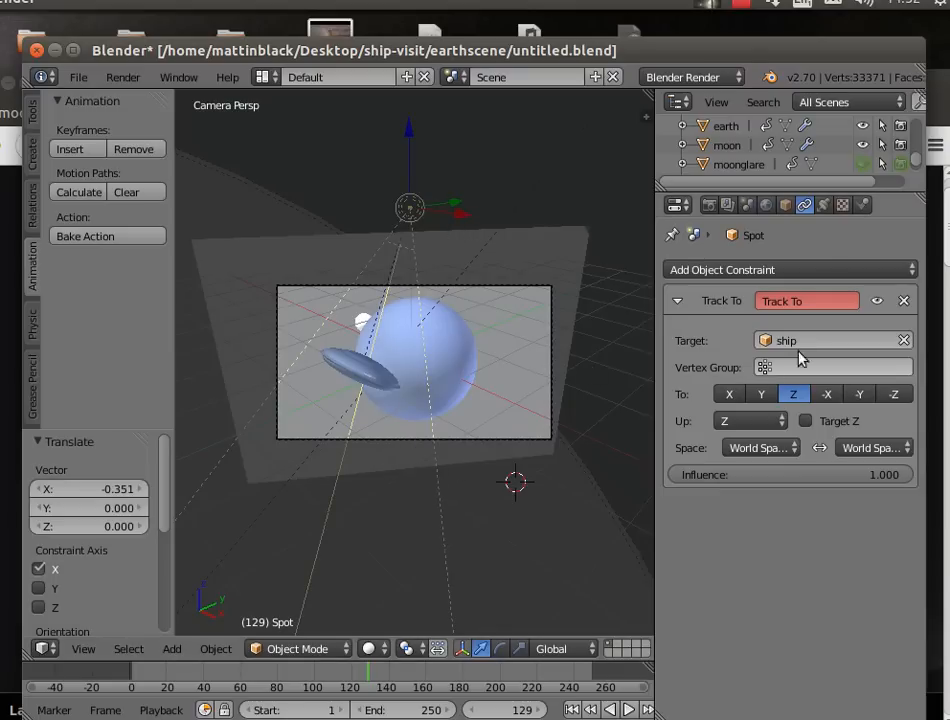
left_click(824, 205)
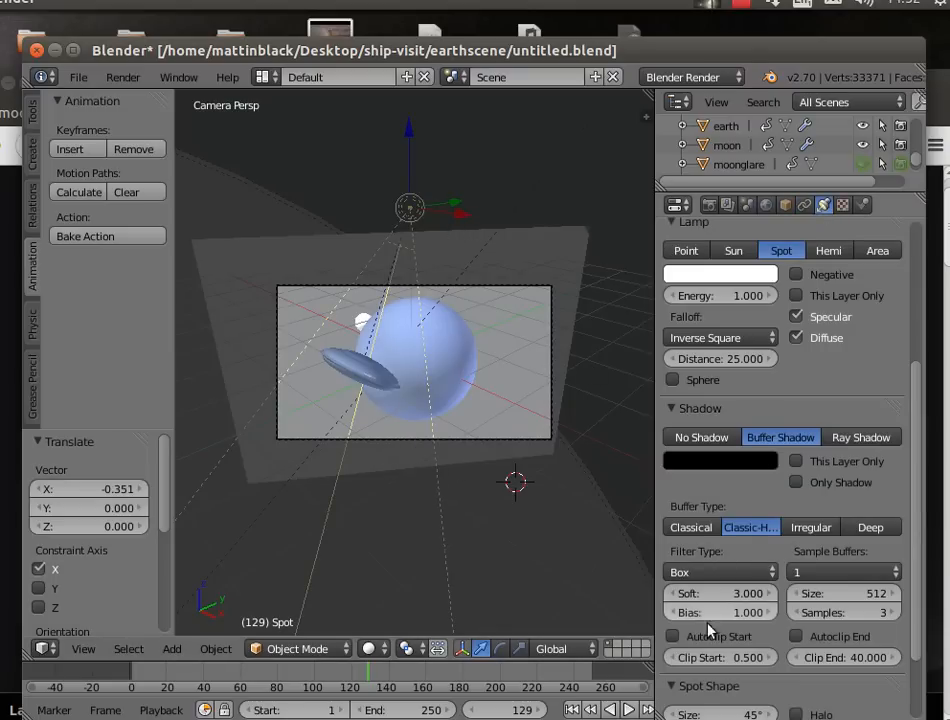
scroll(733, 688, "down", 1)
left_click_drag(737, 678, 722, 678)
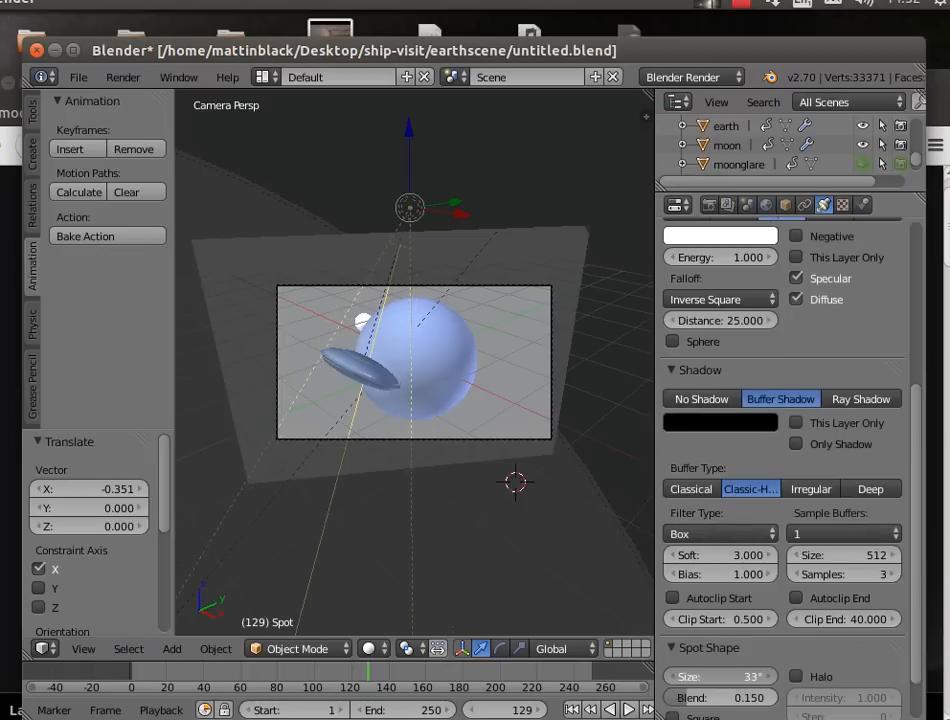
Set the spot lamp's energy to 8.
left_click(730, 257)
type("8")
key("Return")
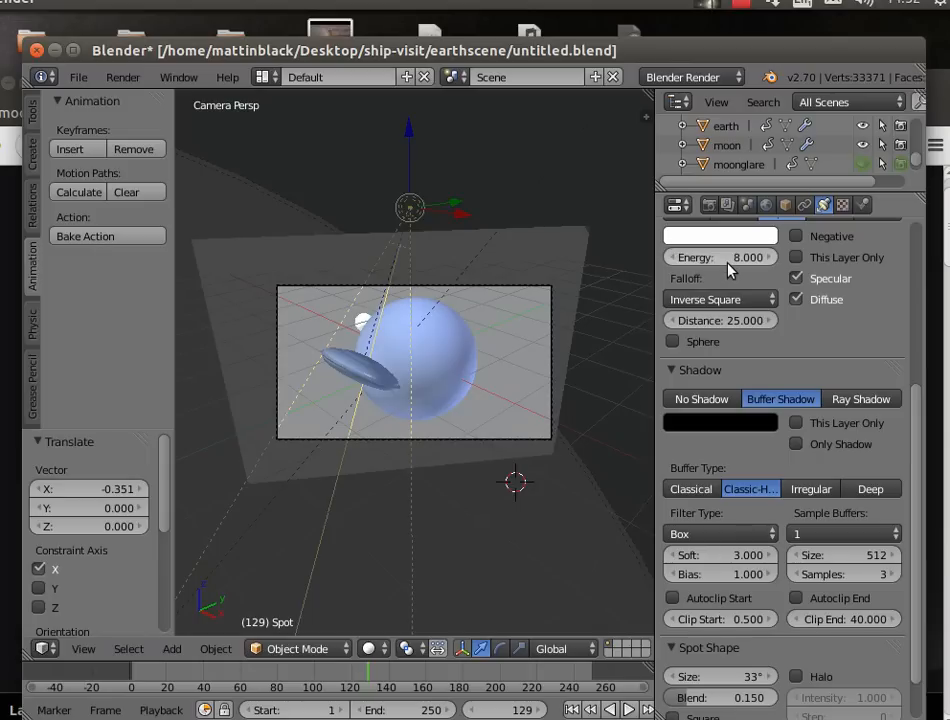
Render frame 129 as a still image to check the new spot lamp's effect on the ship.
left_click(123, 78)
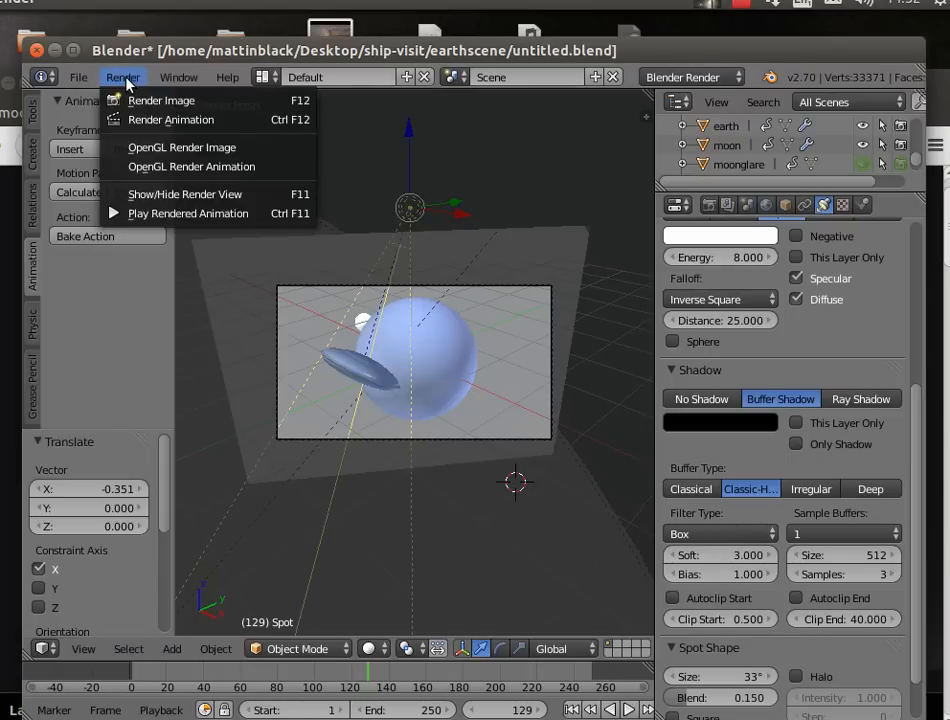
left_click(141, 102)
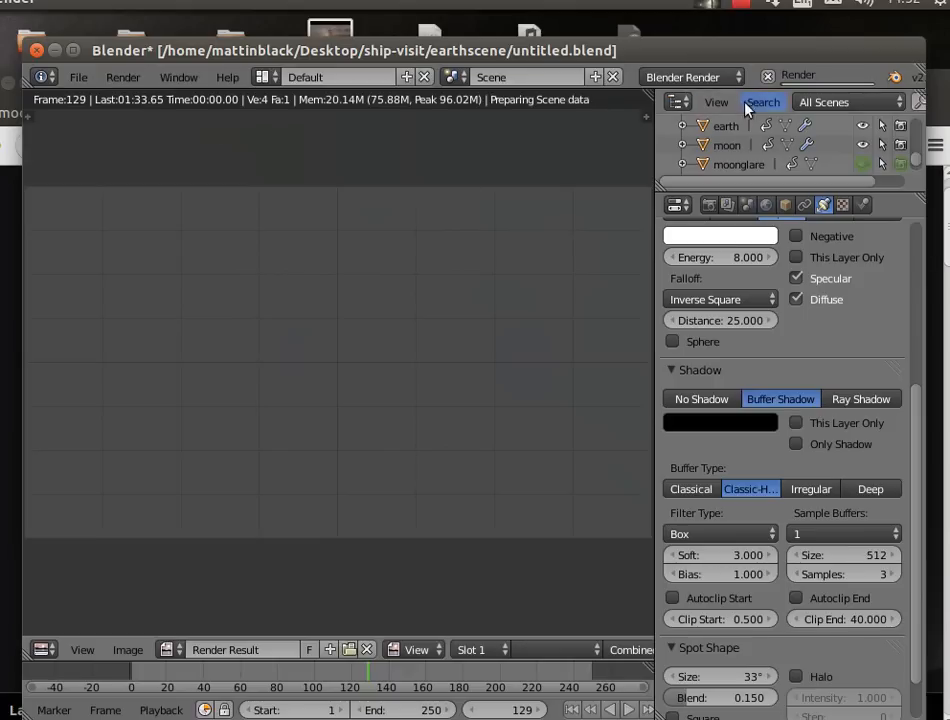
right_click(779, 88)
left_click(743, 14)
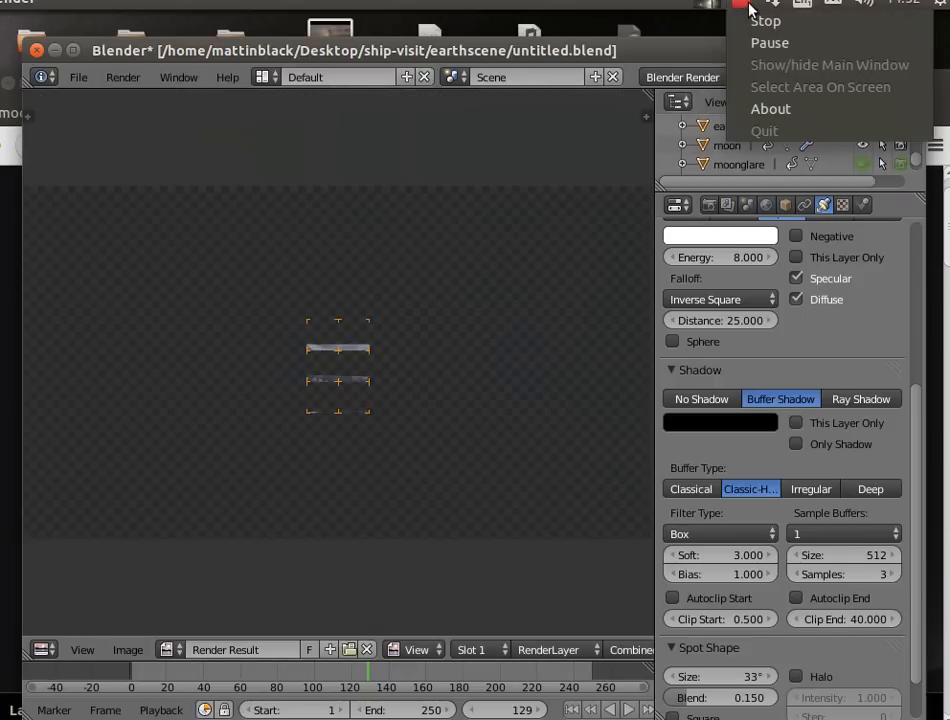
left_click(766, 40)
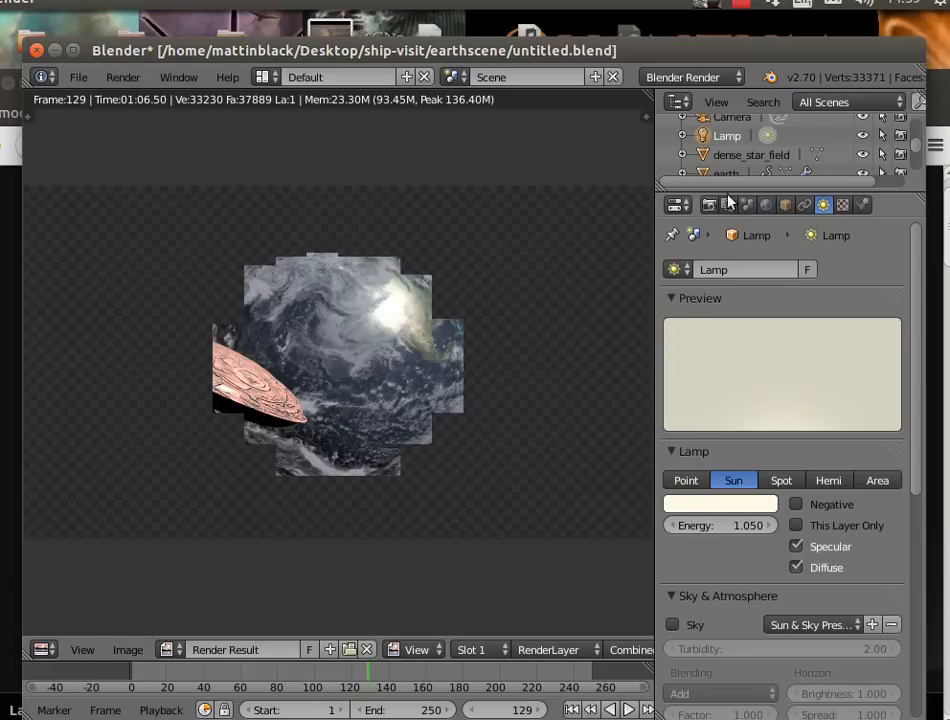
Select the moonglare object, leave the render result for the camera view, and go to frame 43.
scroll(733, 143, "down", 2)
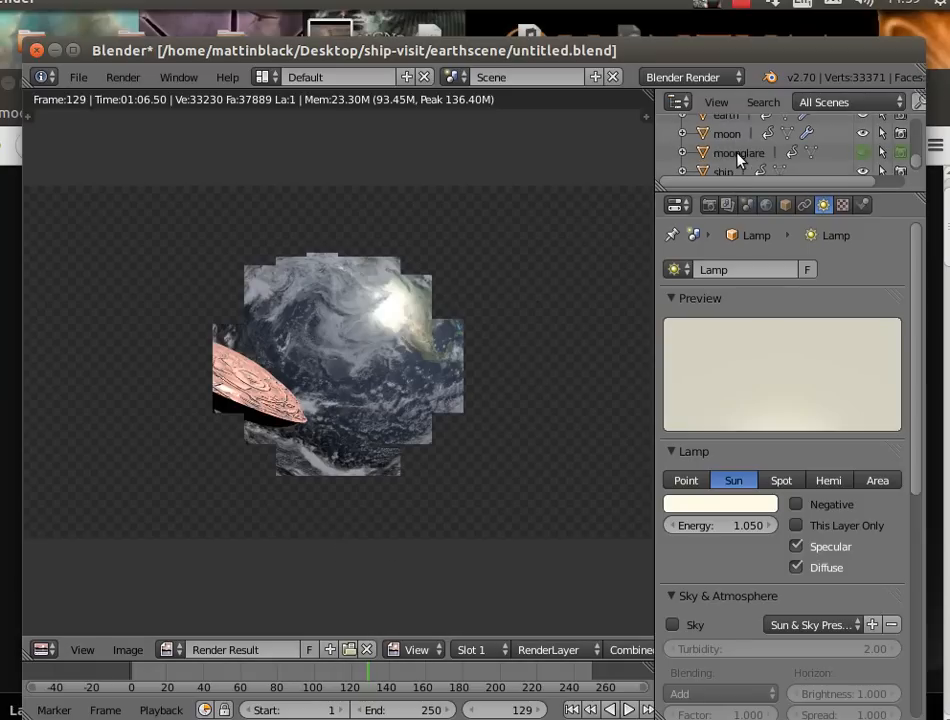
left_click(738, 155)
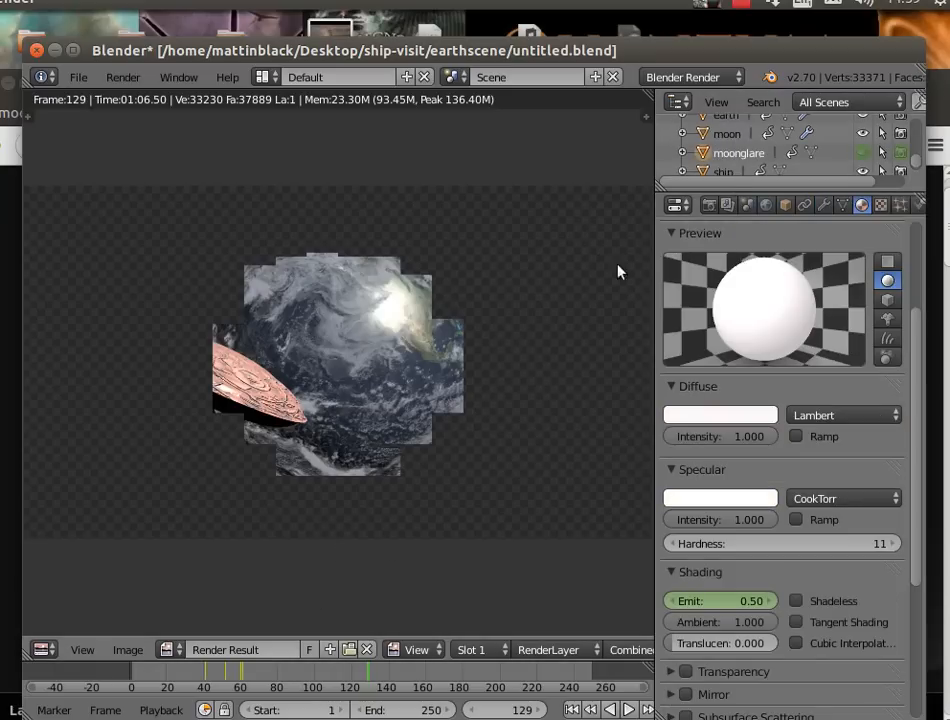
right_click(122, 87)
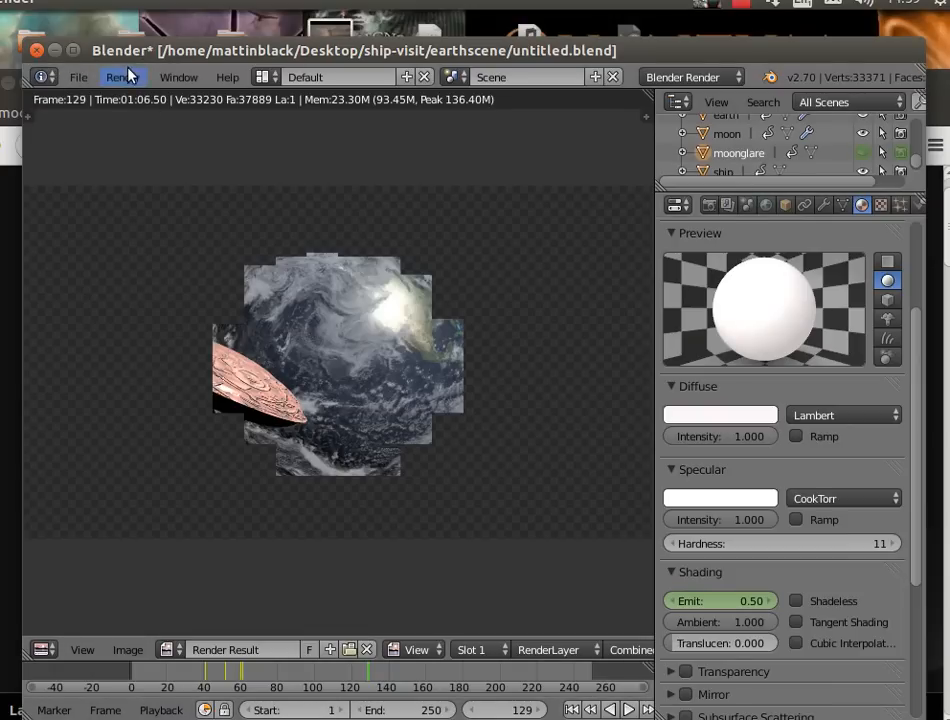
left_click(123, 77)
left_click(184, 196)
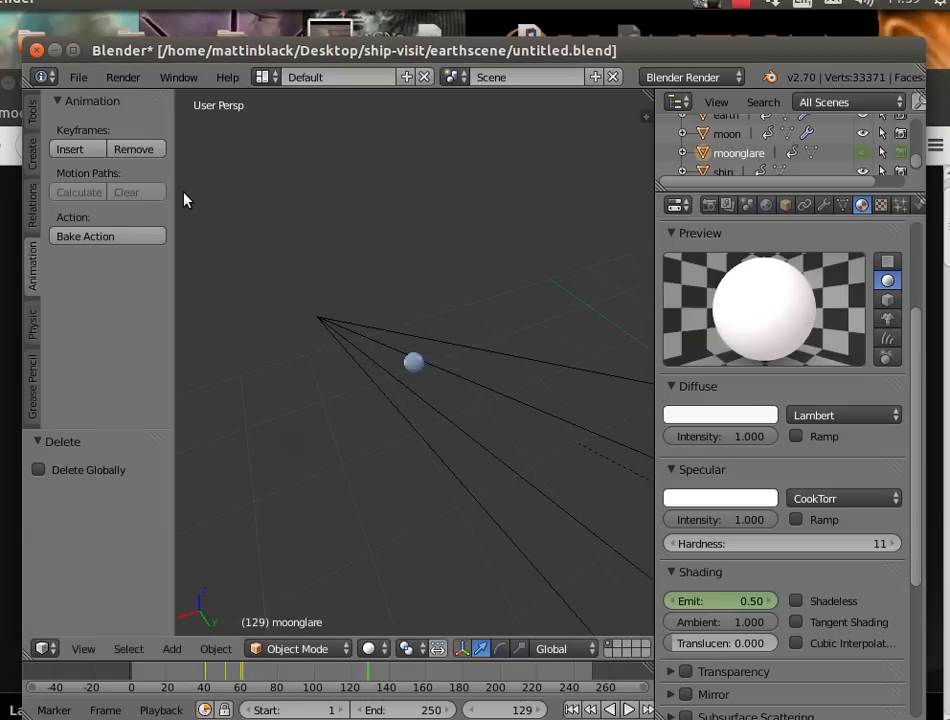
left_click(80, 649)
left_click(95, 578)
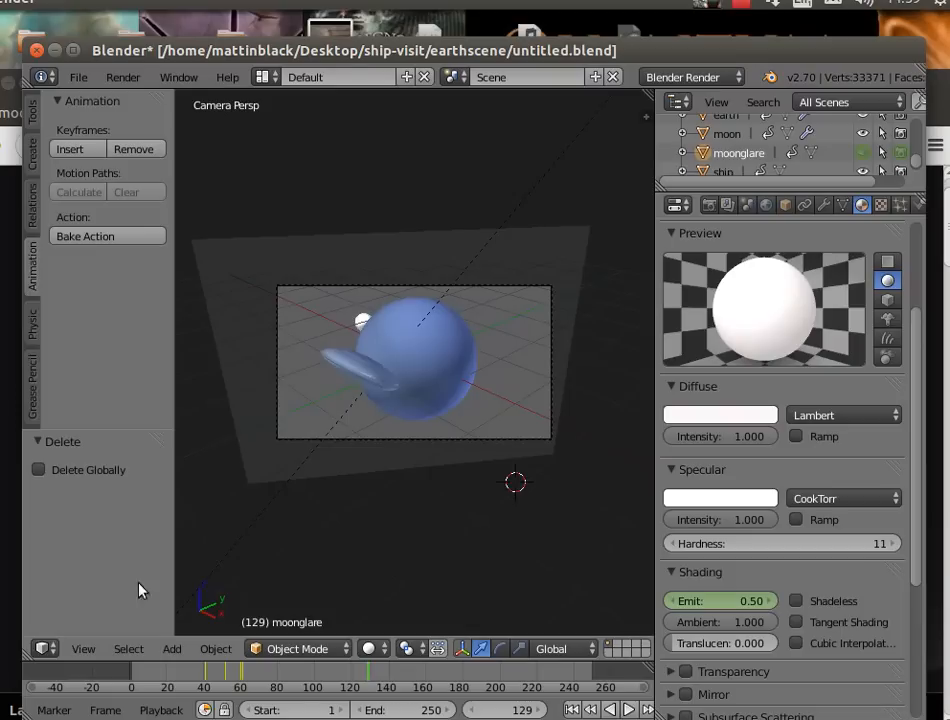
mouse_move(210, 685)
left_mouse_down()
mouse_move(290, 683)
mouse_move(210, 683)
left_mouse_up()
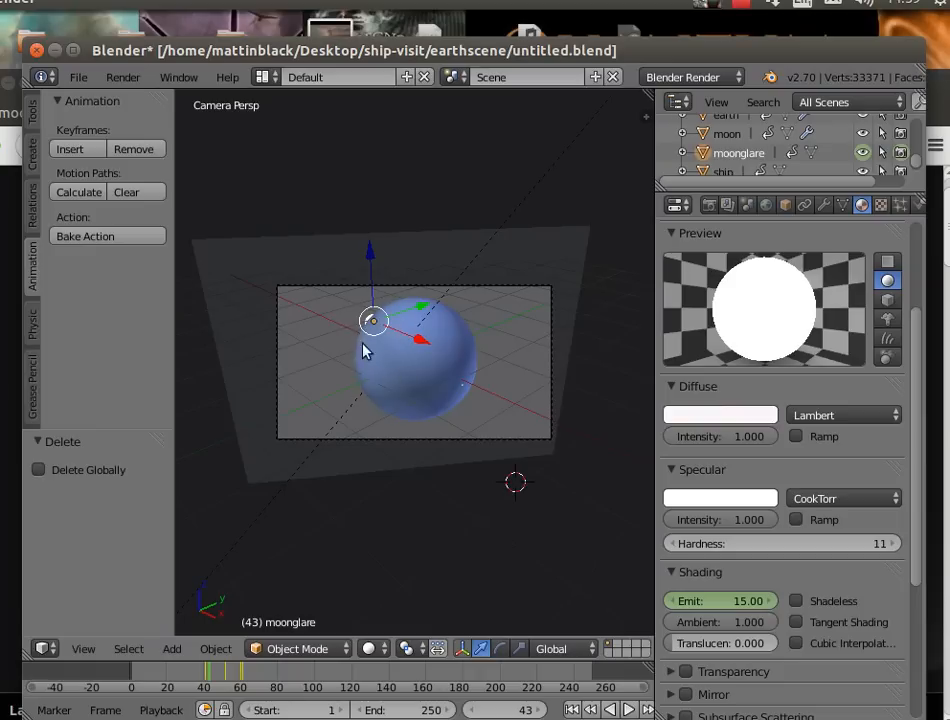
Switch to the Compositing screen layout and enable compositing nodes for the scene.
left_click(263, 78)
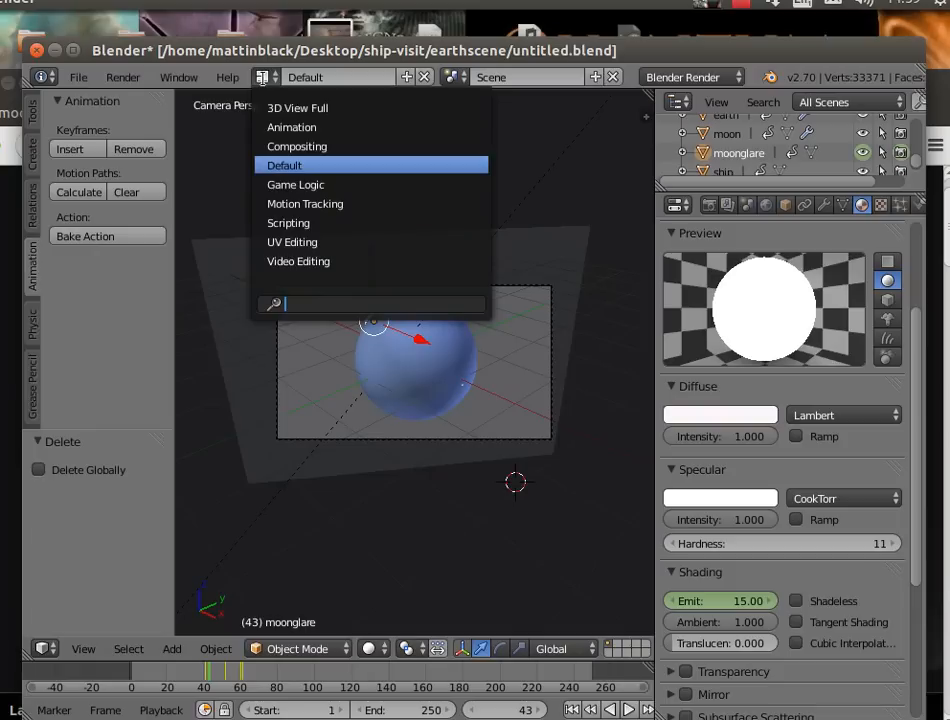
left_click(276, 146)
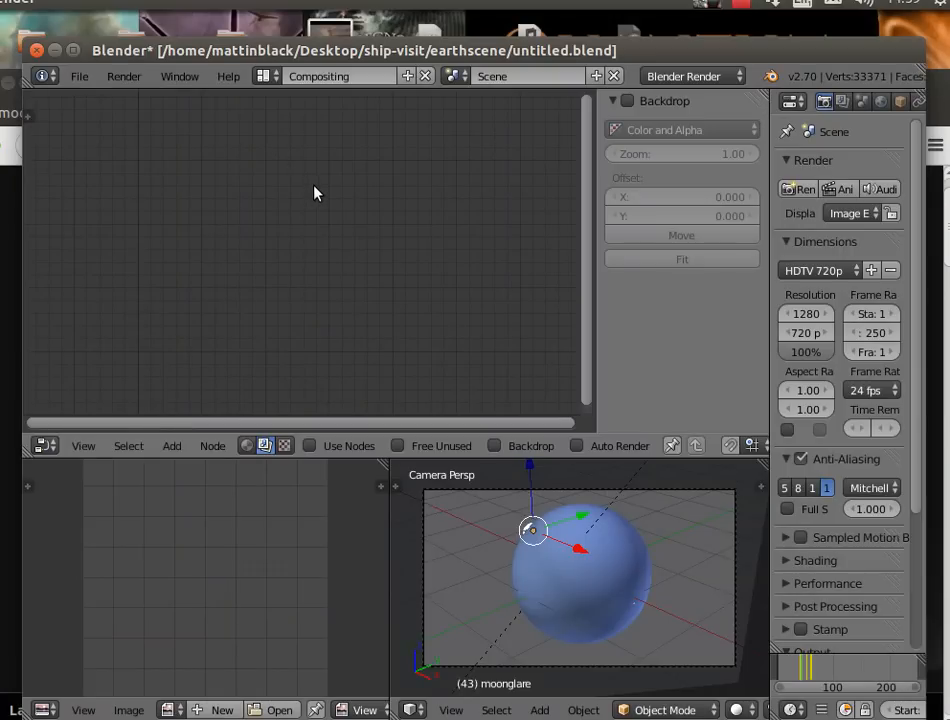
left_click(310, 446)
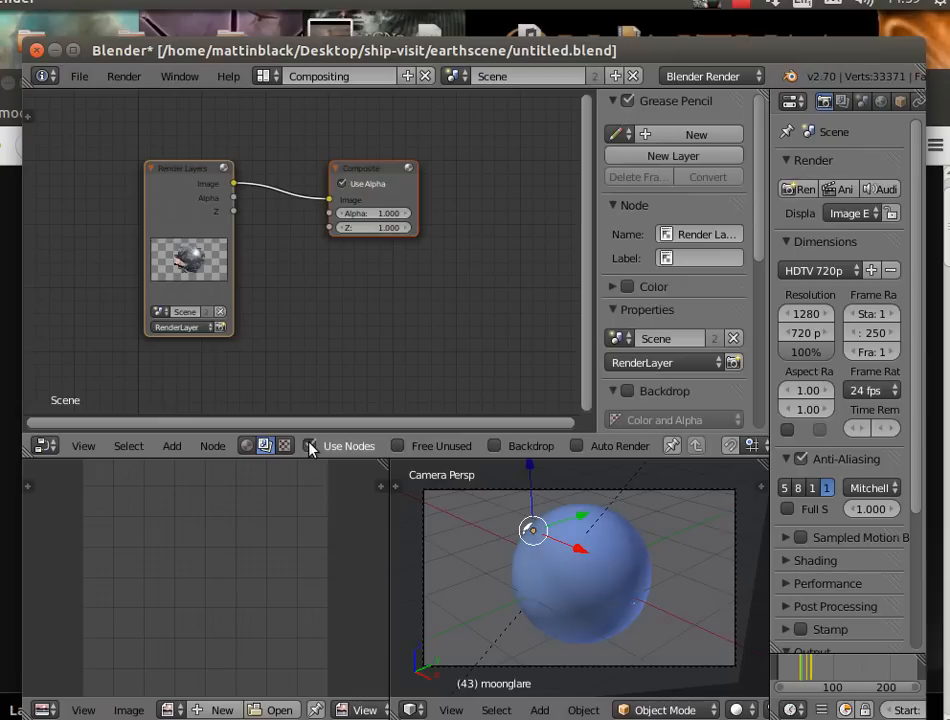
Turn on the node backdrop, add a Viewer node below the Composite node, and feed it the Render Layers image.
left_click(496, 446)
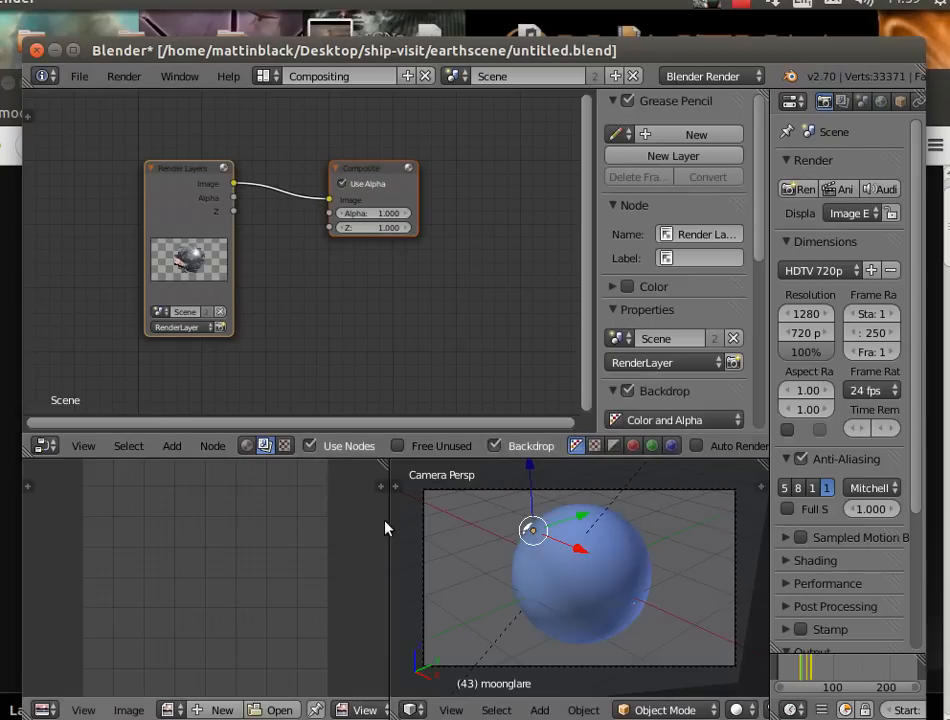
left_click(174, 448)
mouse_move(208, 384)
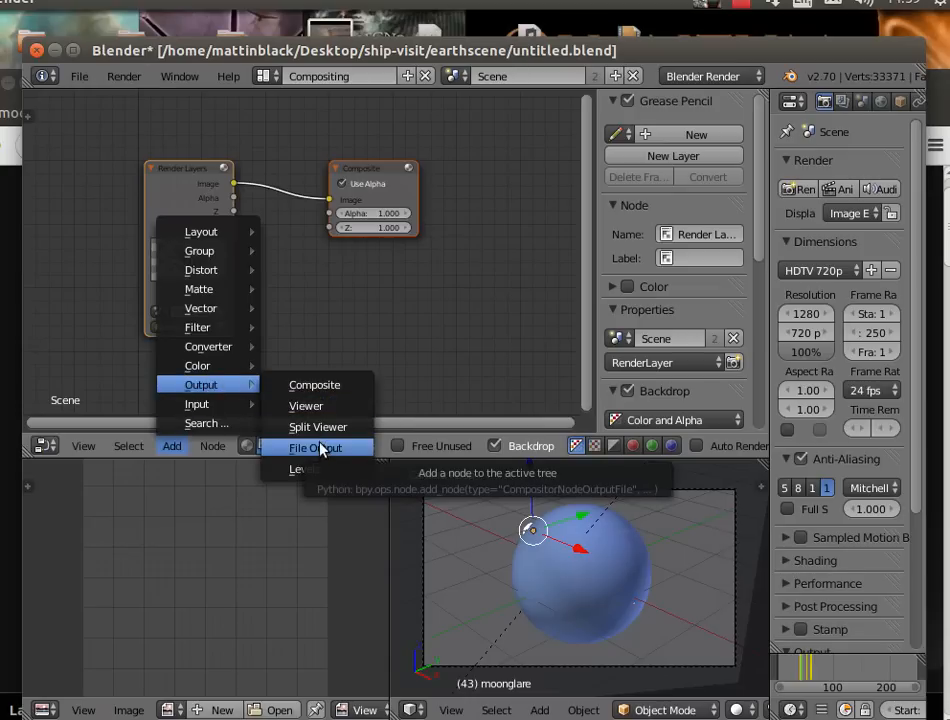
left_click(318, 406)
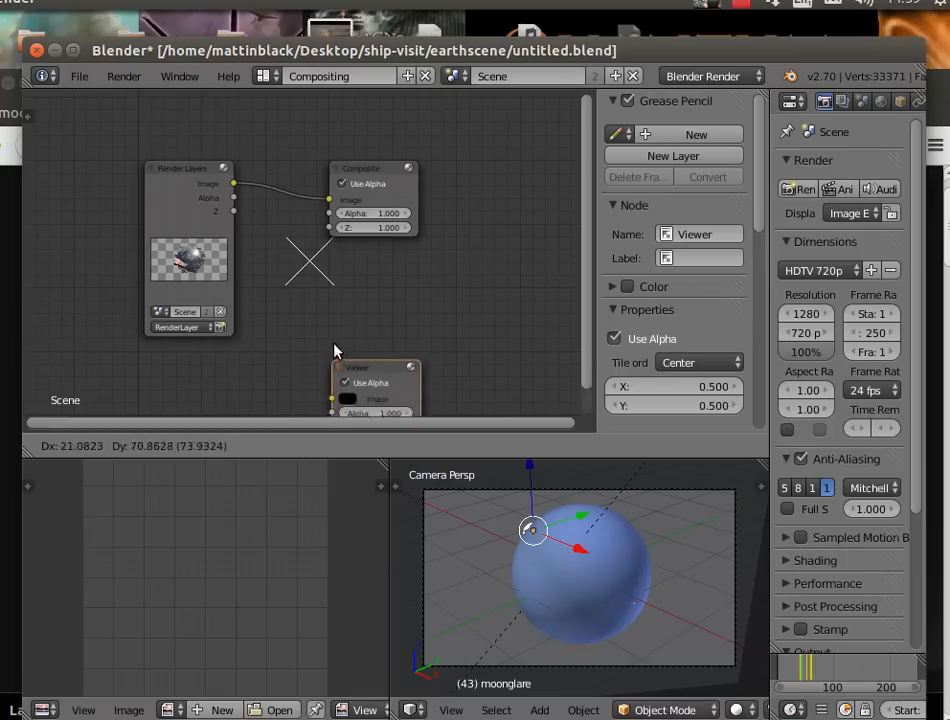
left_click(347, 276)
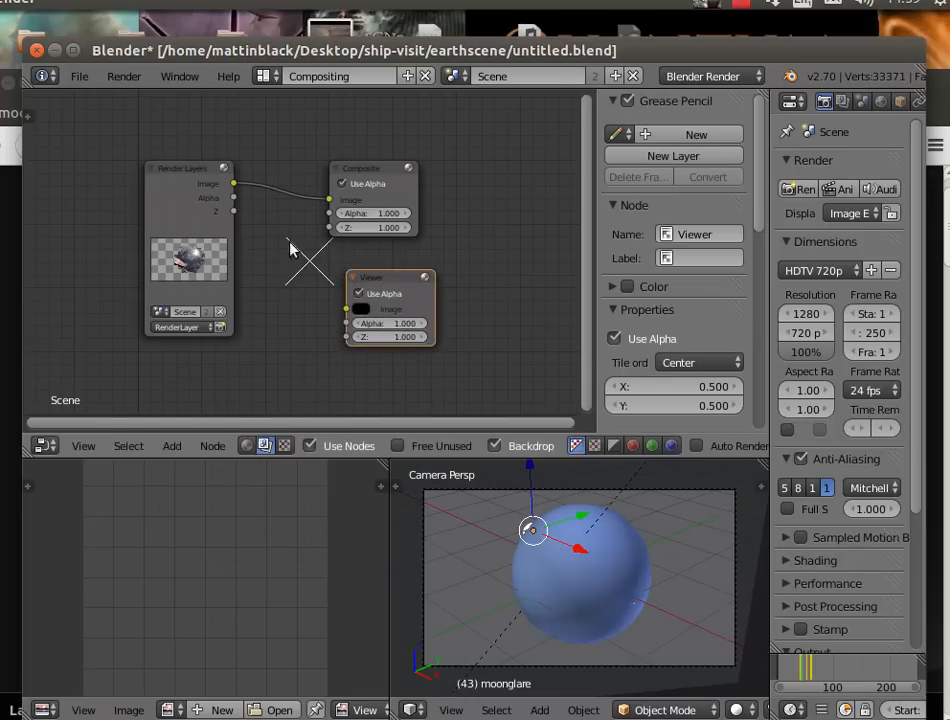
left_click_drag(347, 310, 233, 184)
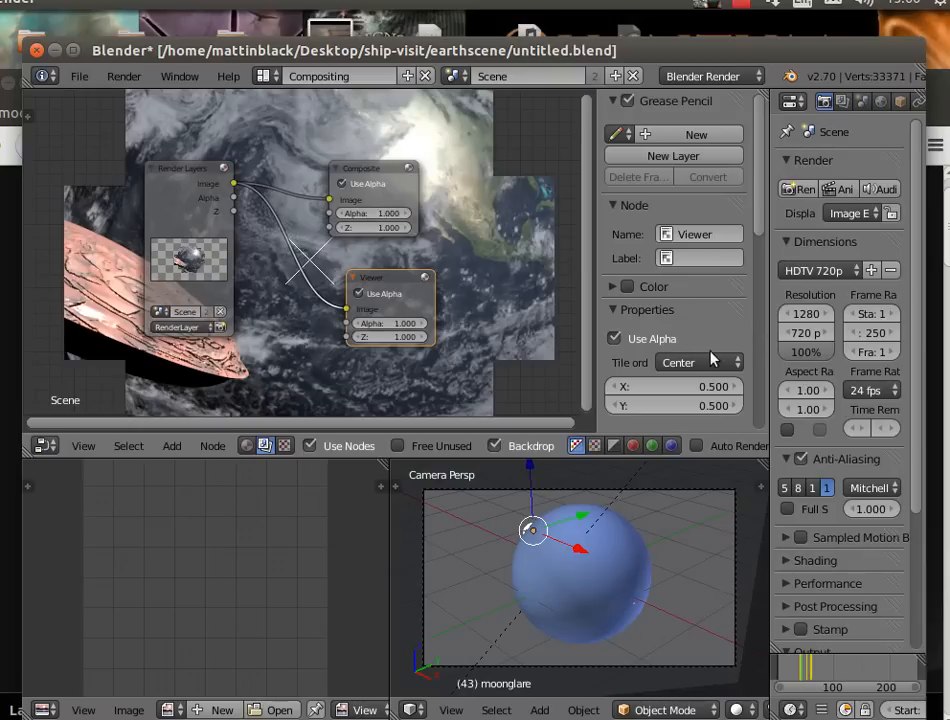
Set the backdrop zoom to 0.63 and move the Composite and Viewer nodes farther from the Render Layers node.
left_click_drag(759, 233, 772, 405)
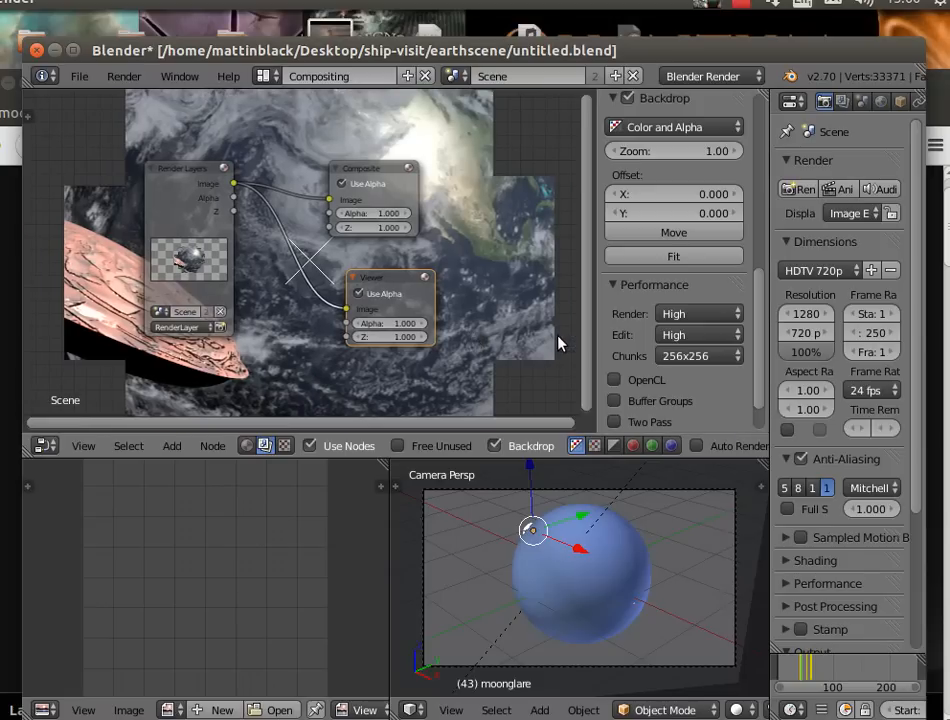
left_click_drag(759, 373, 760, 305)
left_click_drag(690, 303, 613, 303)
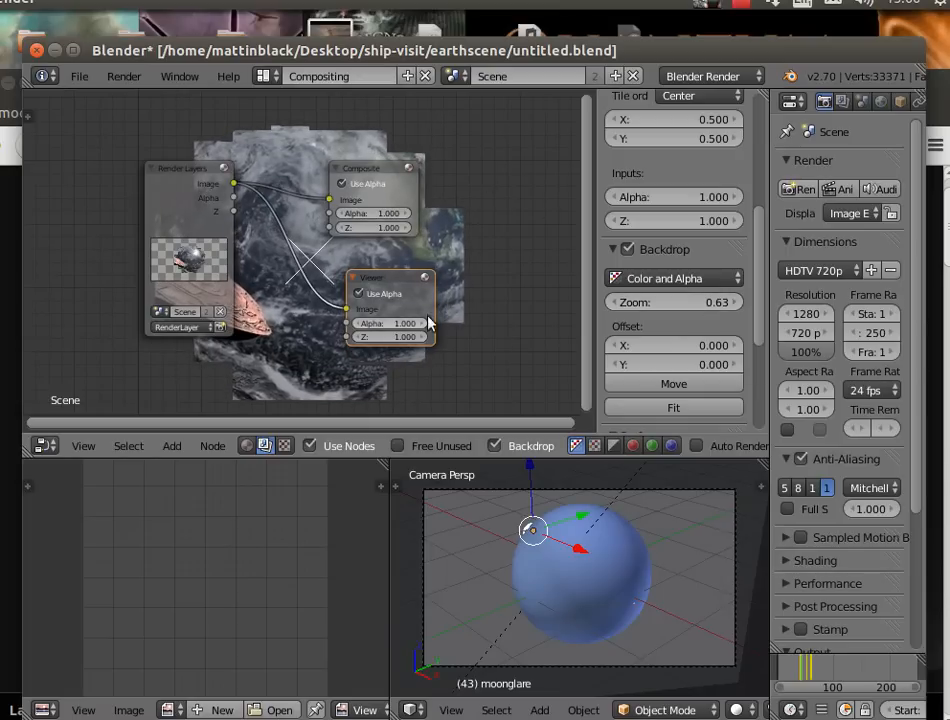
left_click_drag(384, 165, 456, 144)
left_click_drag(420, 279, 455, 295)
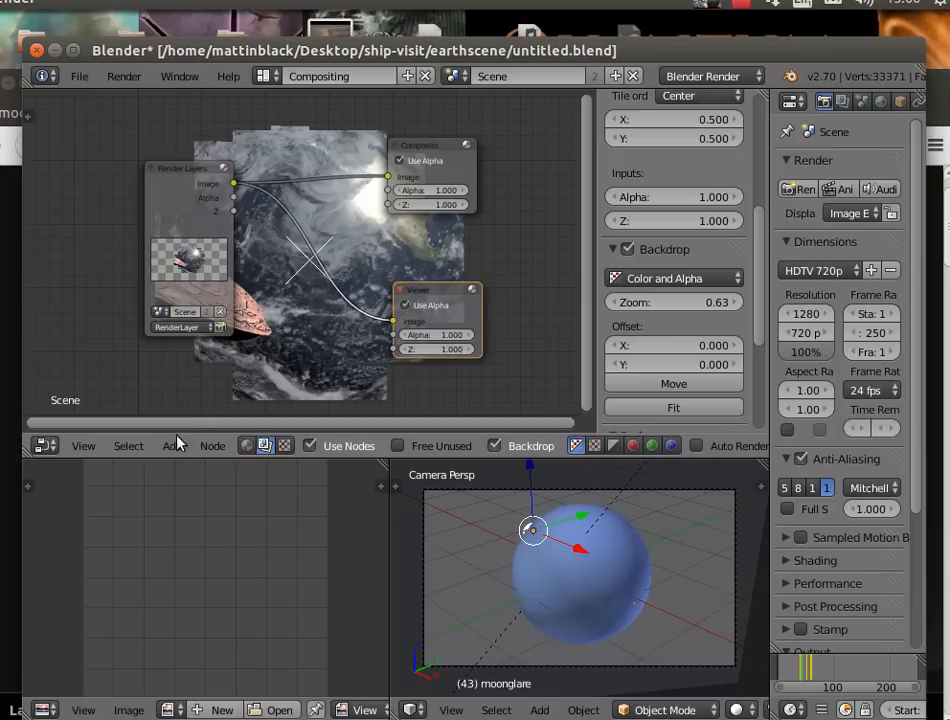
Render frame 43 as a still image to refresh the compositing result.
left_click(132, 76)
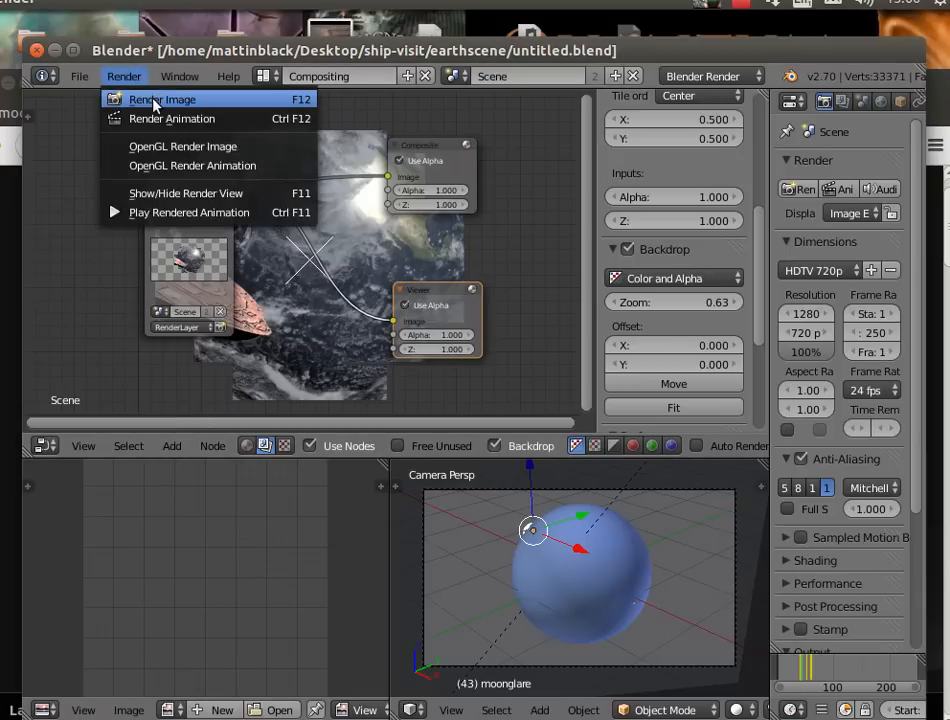
left_click(155, 101)
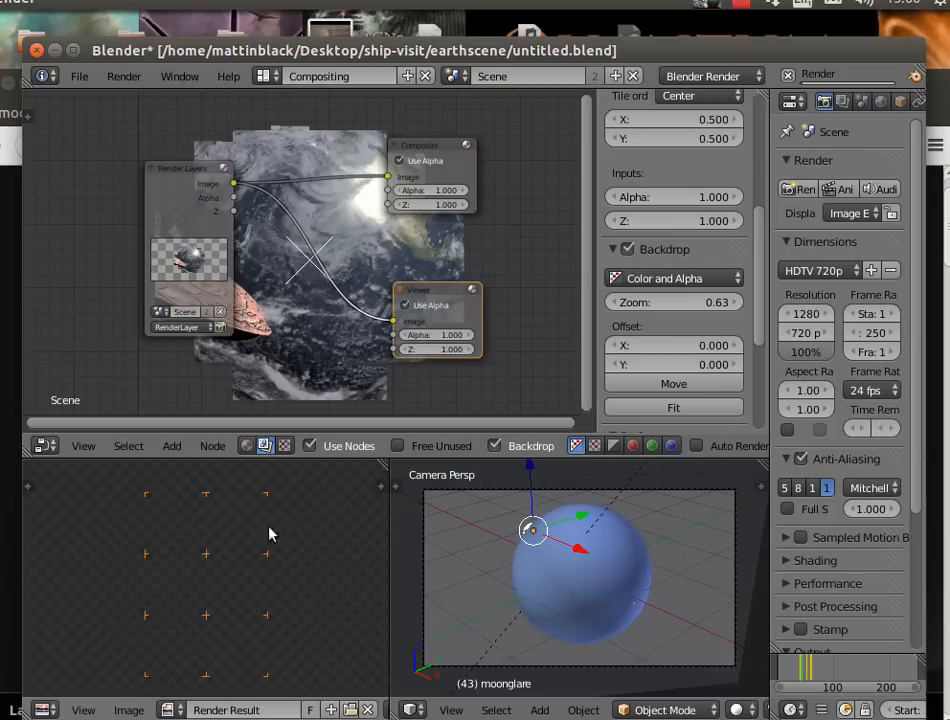
scroll(295, 568, "down", 4)
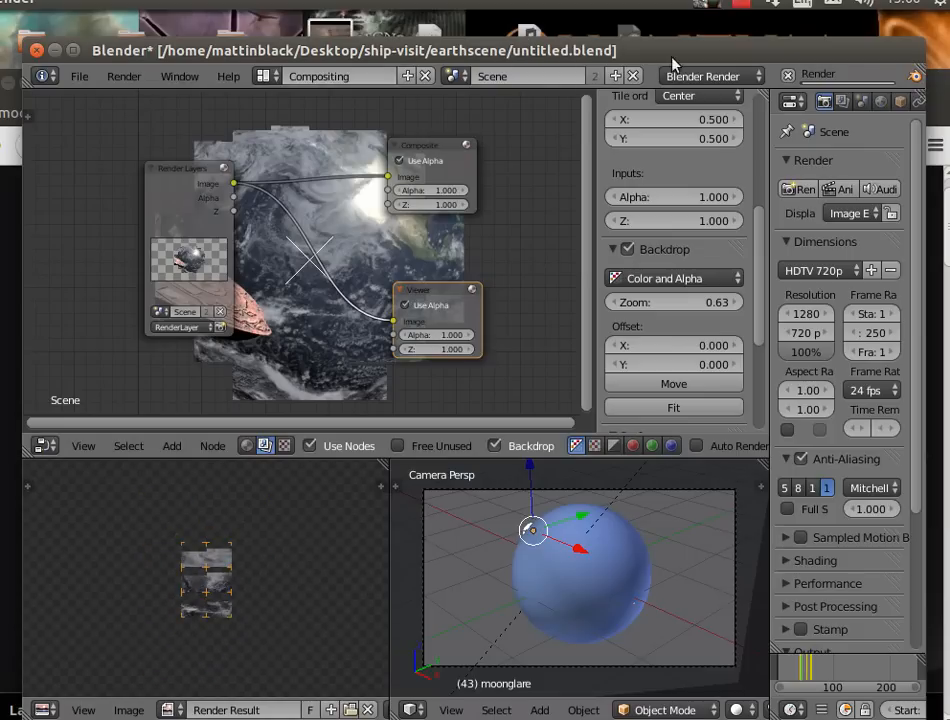
left_click(740, 12)
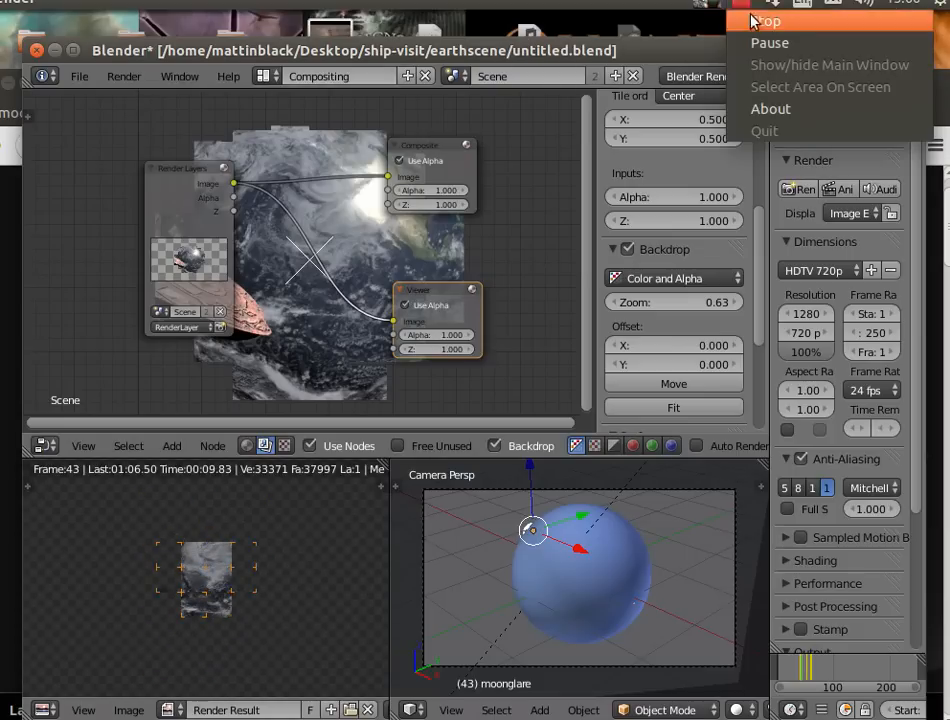
left_click(742, 36)
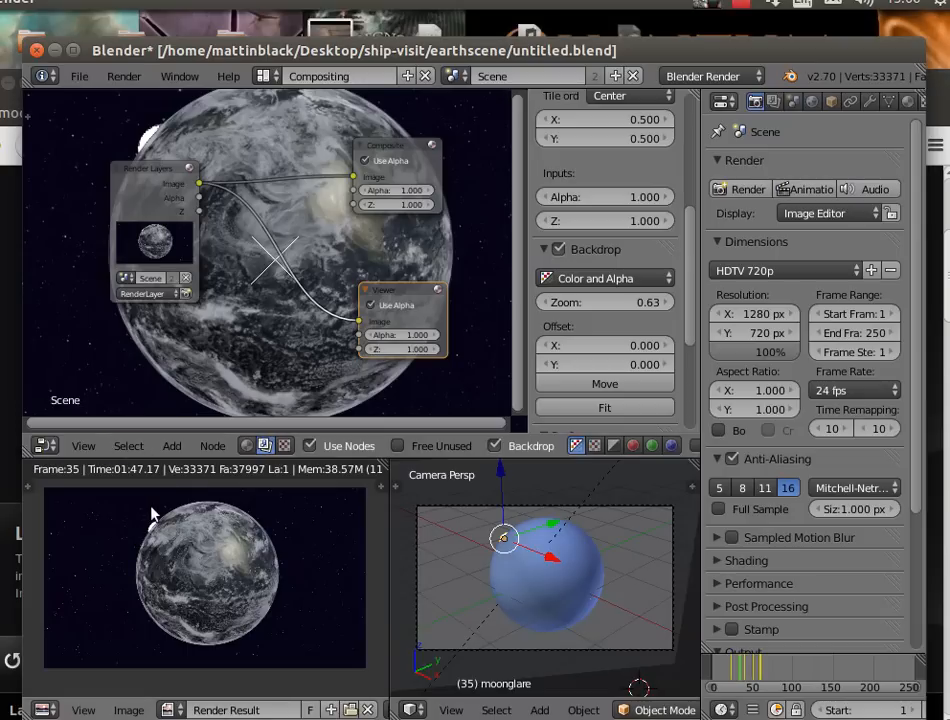
Add a Glare filter node between the Render Layers and output nodes, moving Render Layers aside to make room.
left_click(175, 451)
mouse_move(216, 333)
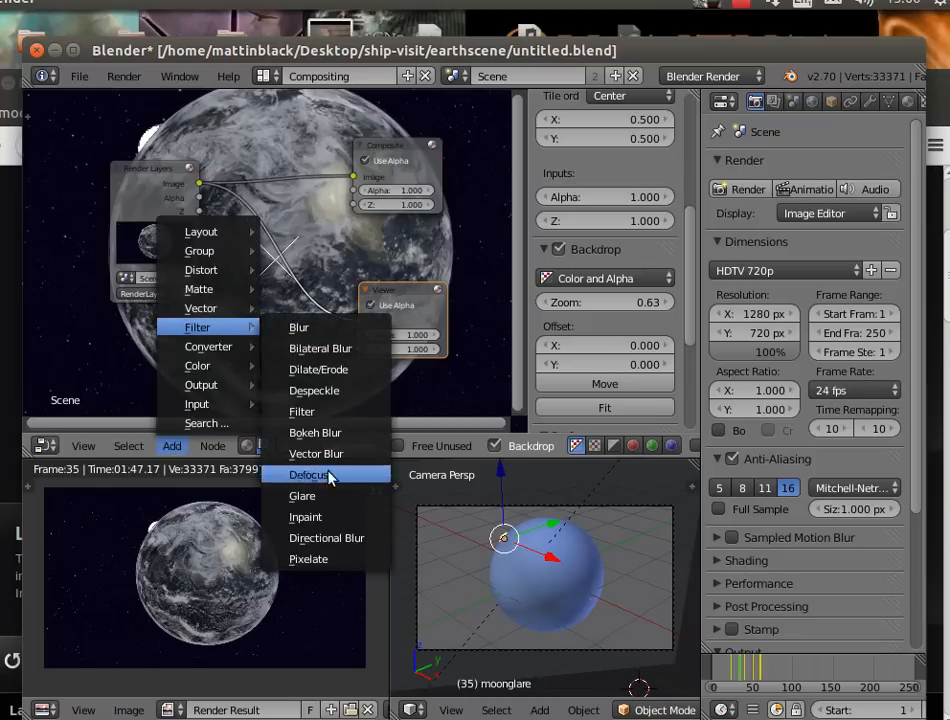
left_click(324, 509)
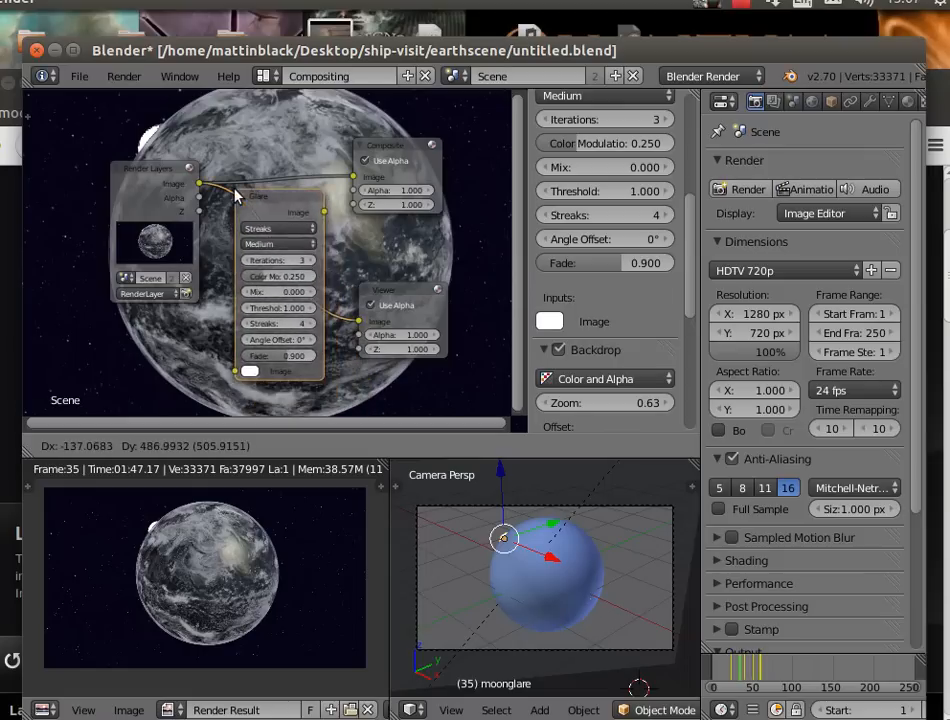
left_click(233, 120)
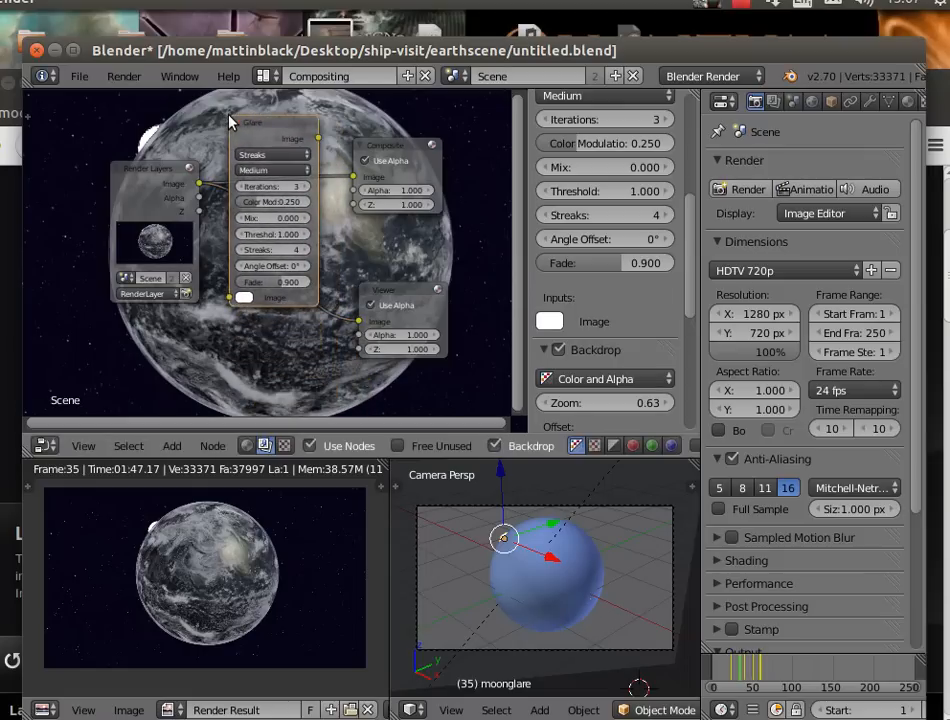
left_click_drag(170, 176, 127, 206)
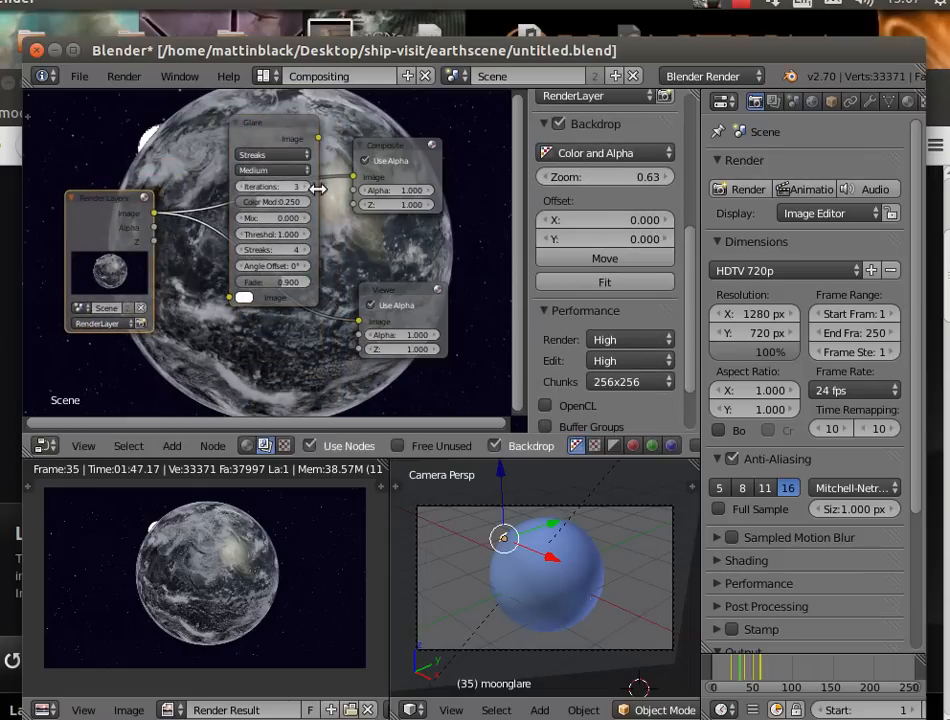
Route the Render Layers image into the Glare node and connect the Glare output to both the Composite and Viewer nodes.
left_click_drag(353, 178, 233, 299)
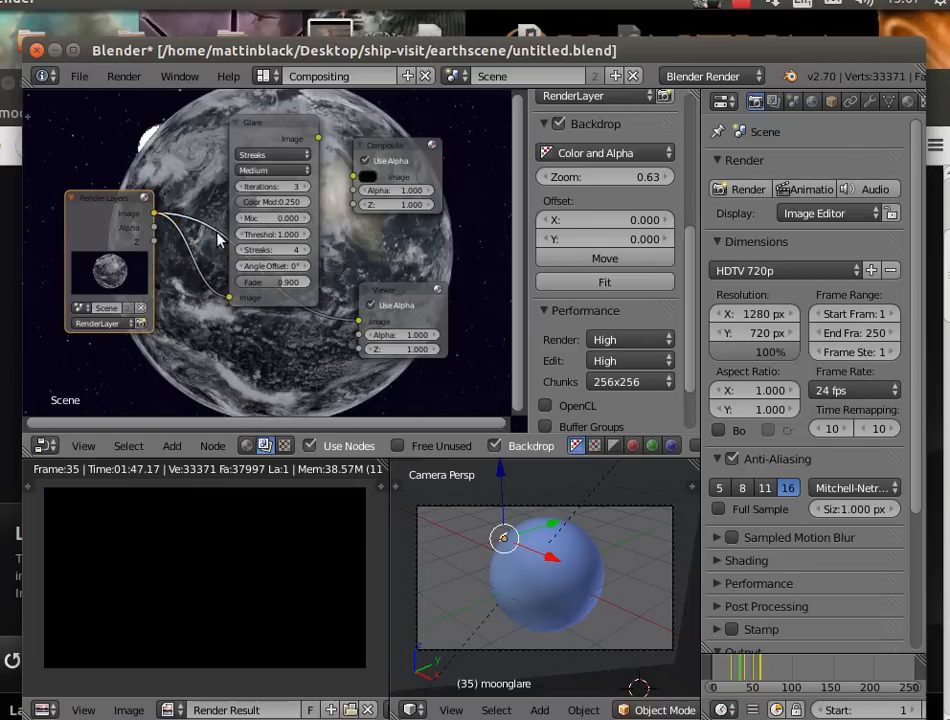
left_click_drag(357, 325, 290, 346)
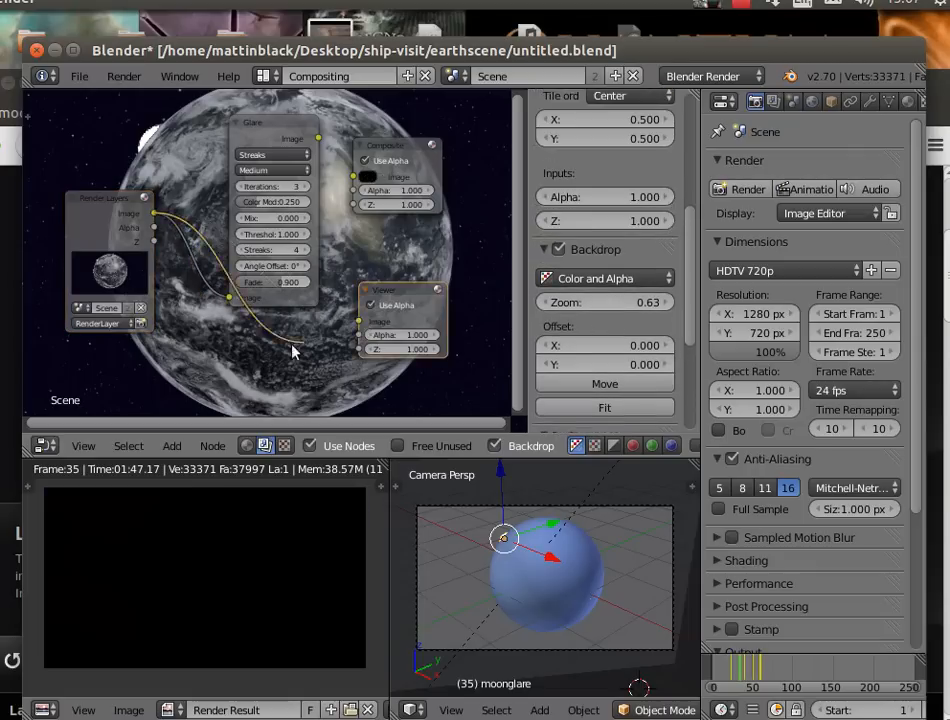
left_click_drag(353, 178, 318, 138)
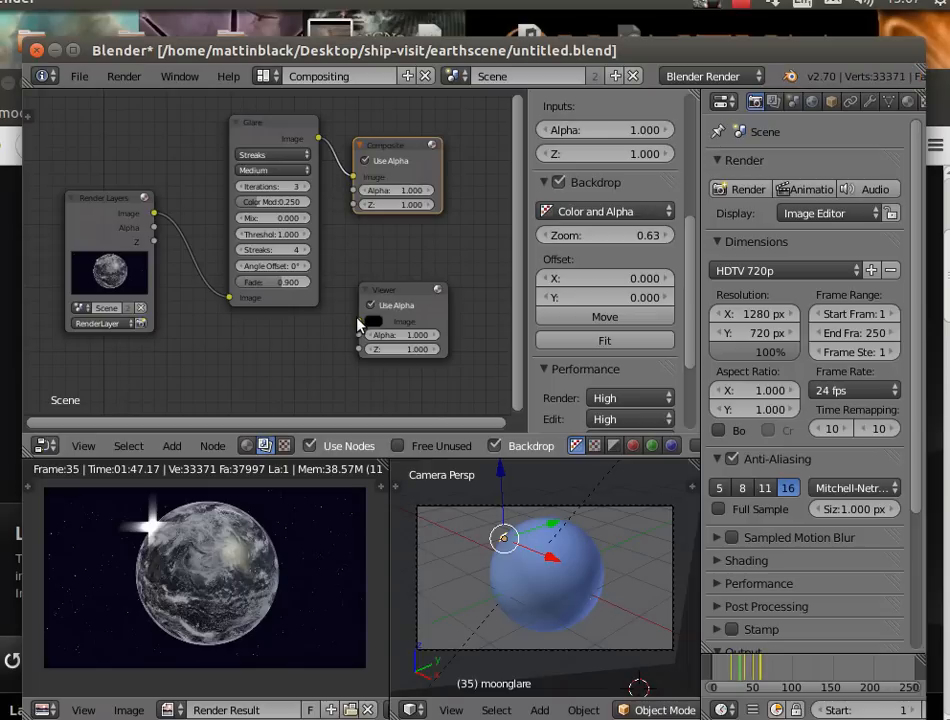
left_click_drag(358, 321, 319, 138)
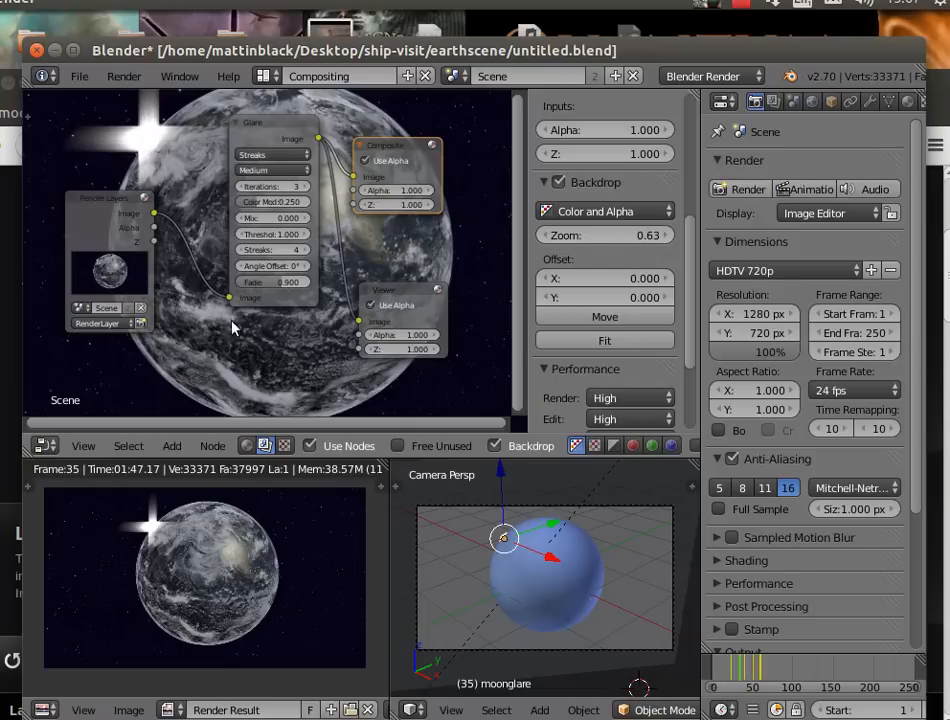
Set the Glare node's streaks to 7 and move the Render Layers node away from the moon's glare in the backdrop.
left_click(306, 251)
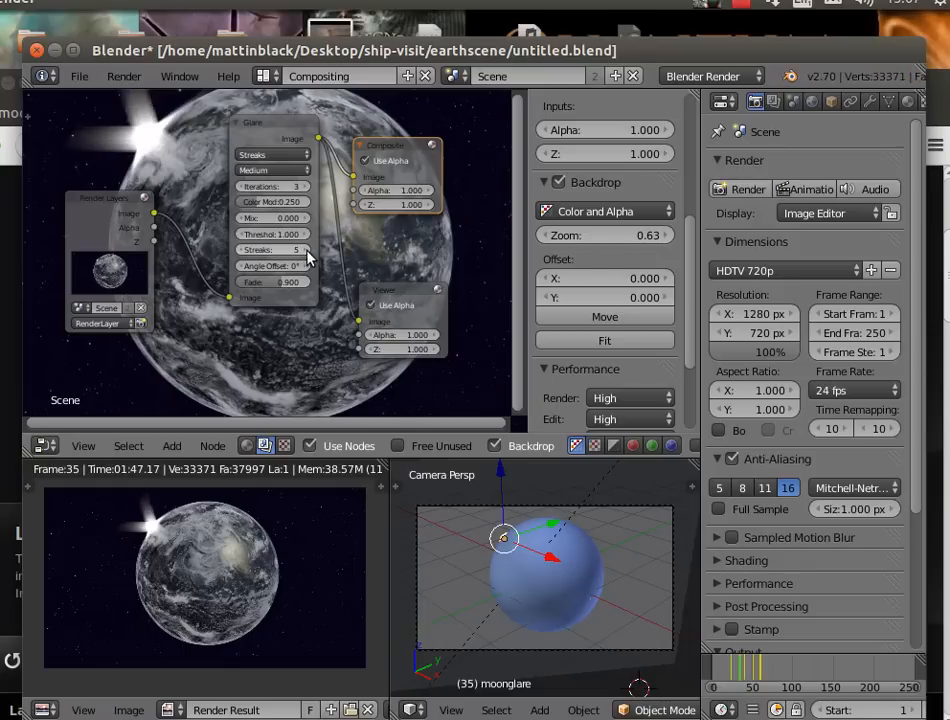
left_click(307, 251)
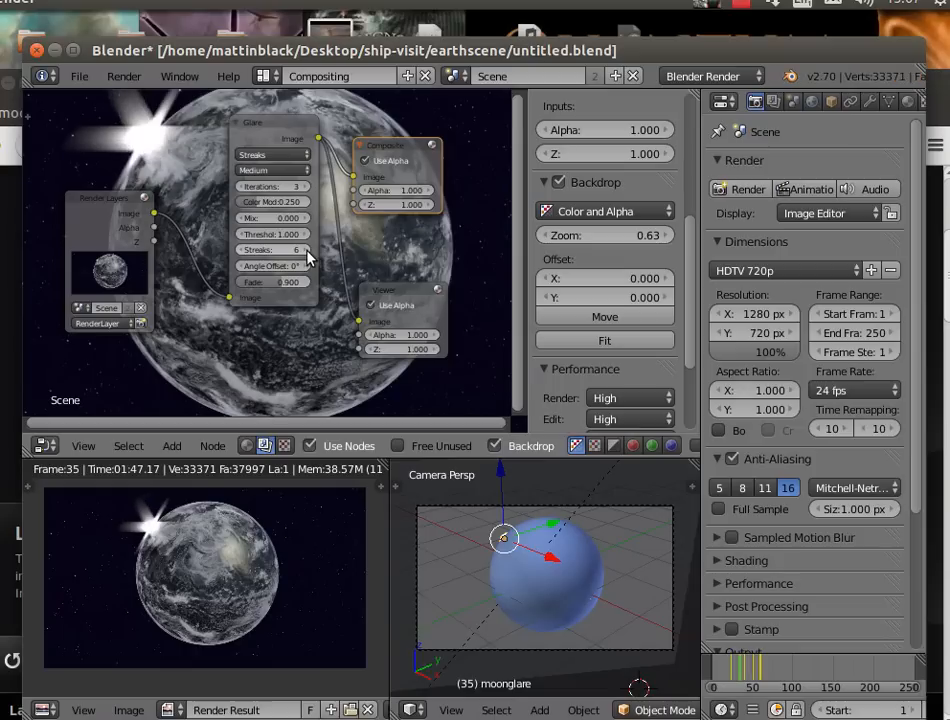
left_click(307, 251)
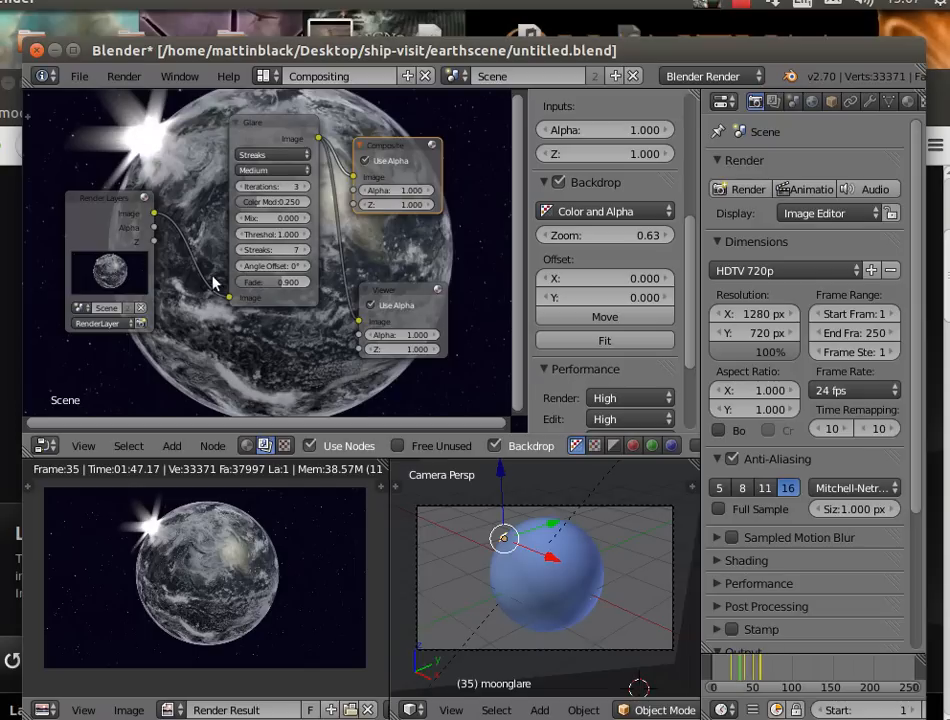
left_click(87, 208)
left_click_drag(87, 212, 67, 251)
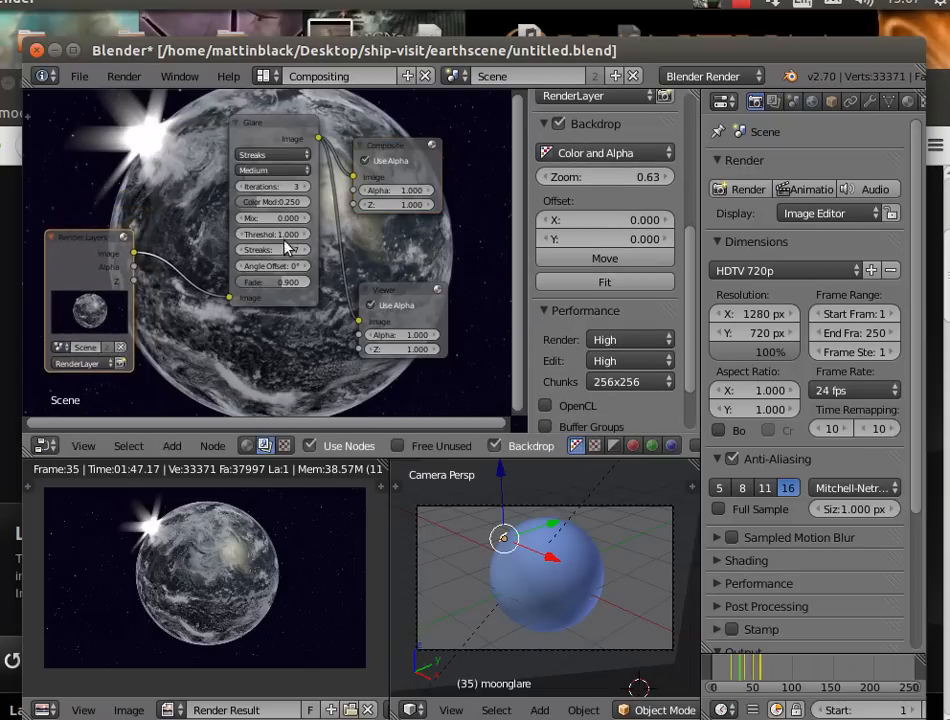
Try a Glare threshold of 0, then raise it to 0.500.
left_click_drag(269, 236, 169, 236)
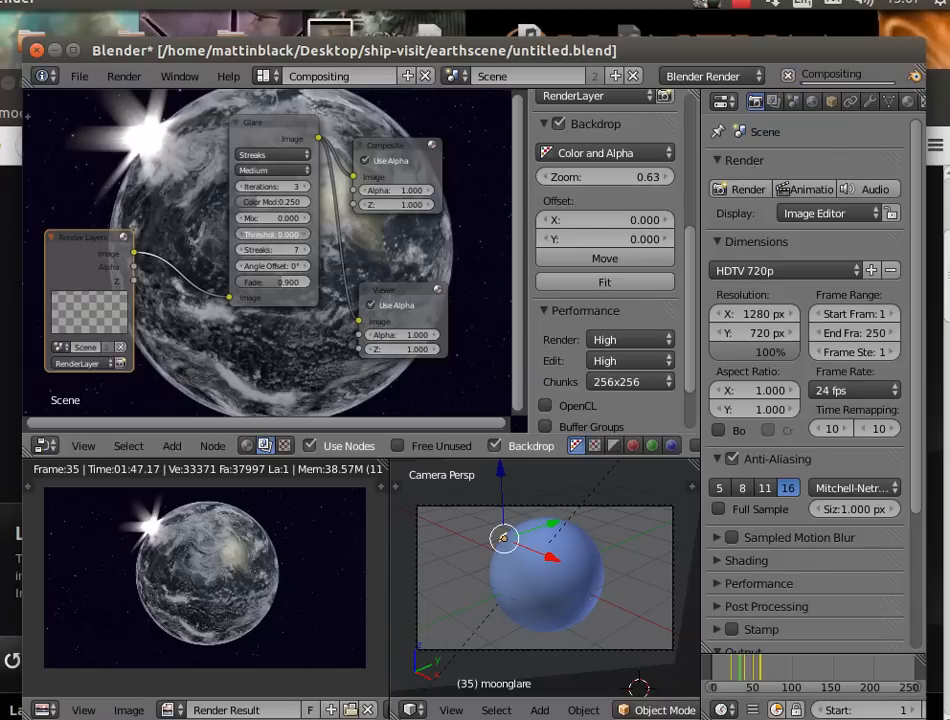
left_click(307, 236)
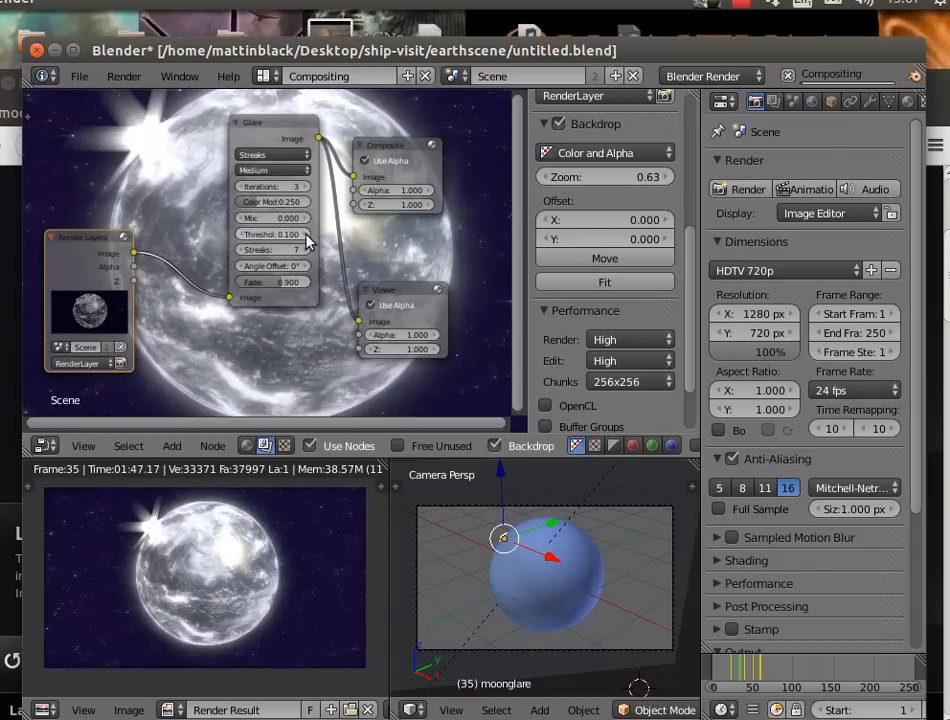
left_click(307, 236)
left_click(307, 236)
left_click(307, 236)
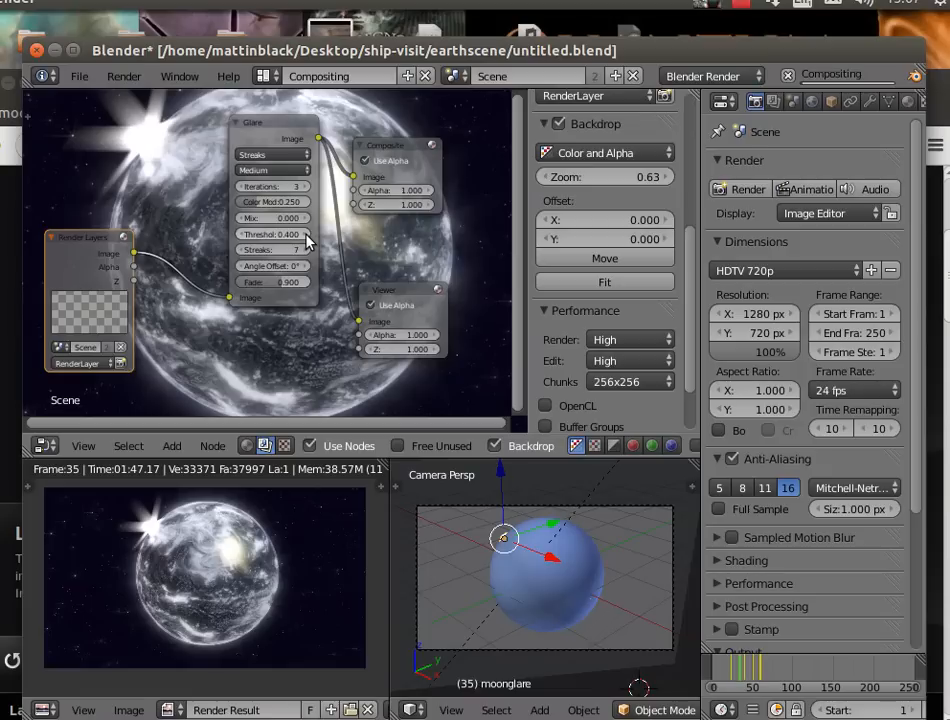
left_click(307, 236)
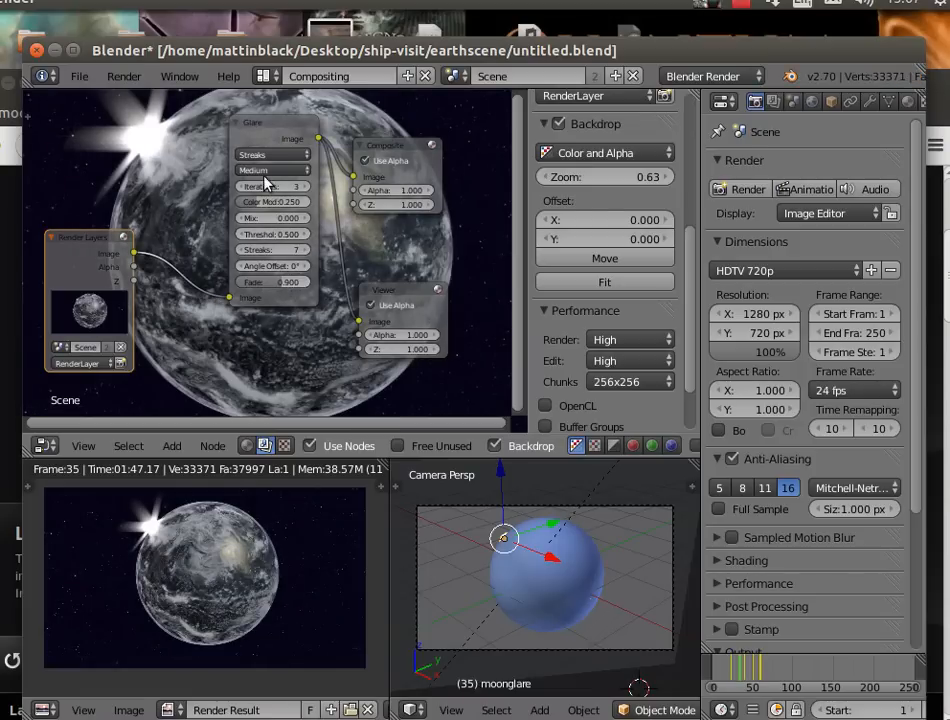
Set the Glare node's color modulation to 0.414 and its streak fade to 0.866.
left_click_drag(264, 201, 277, 201)
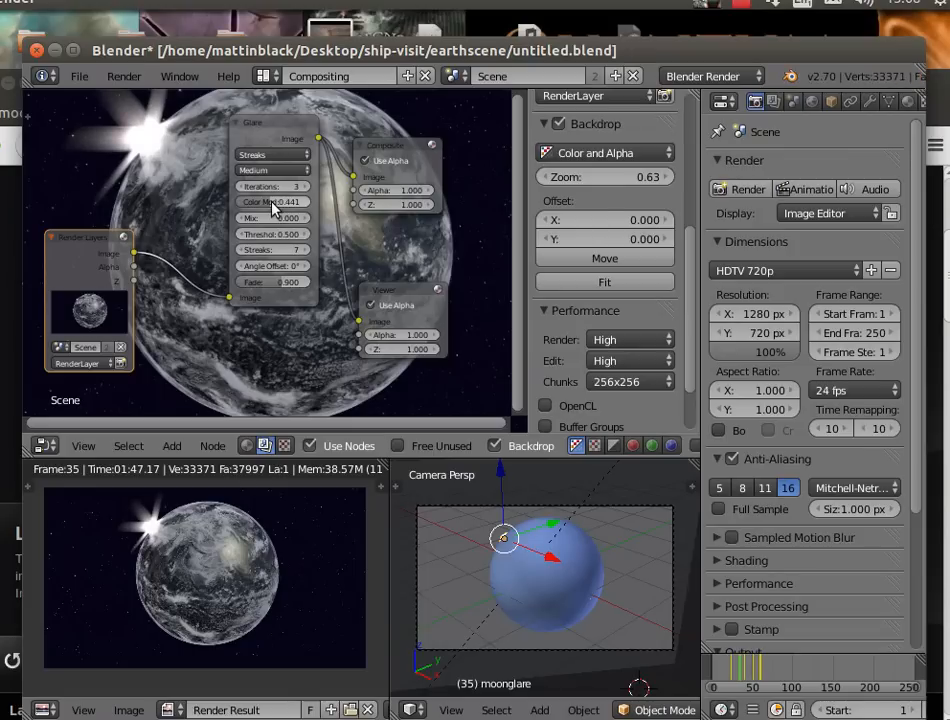
left_click_drag(272, 204, 270, 204)
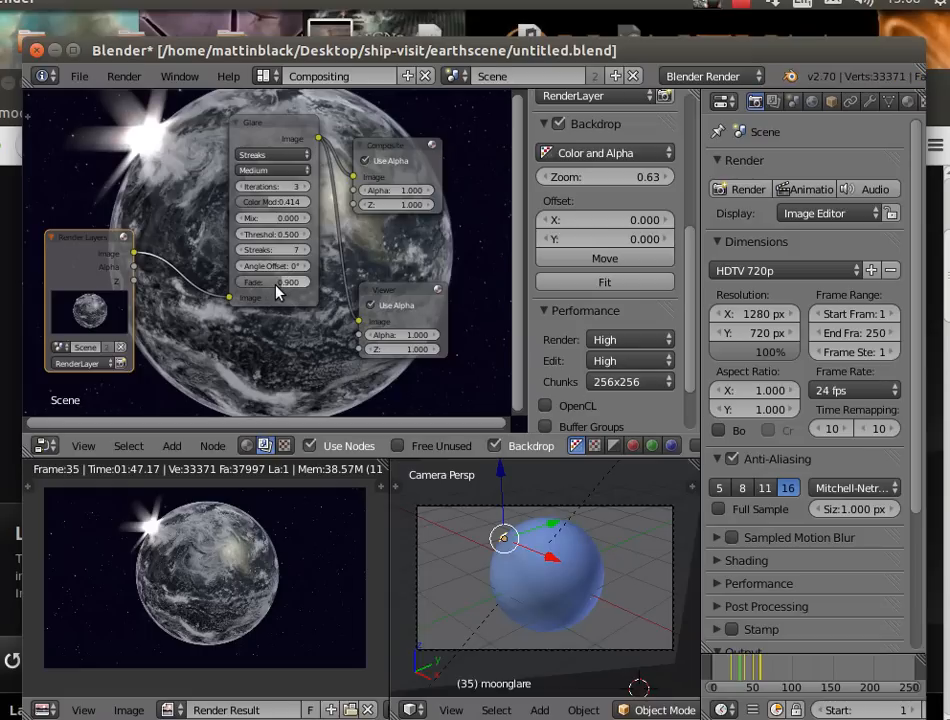
left_click_drag(272, 282, 352, 282)
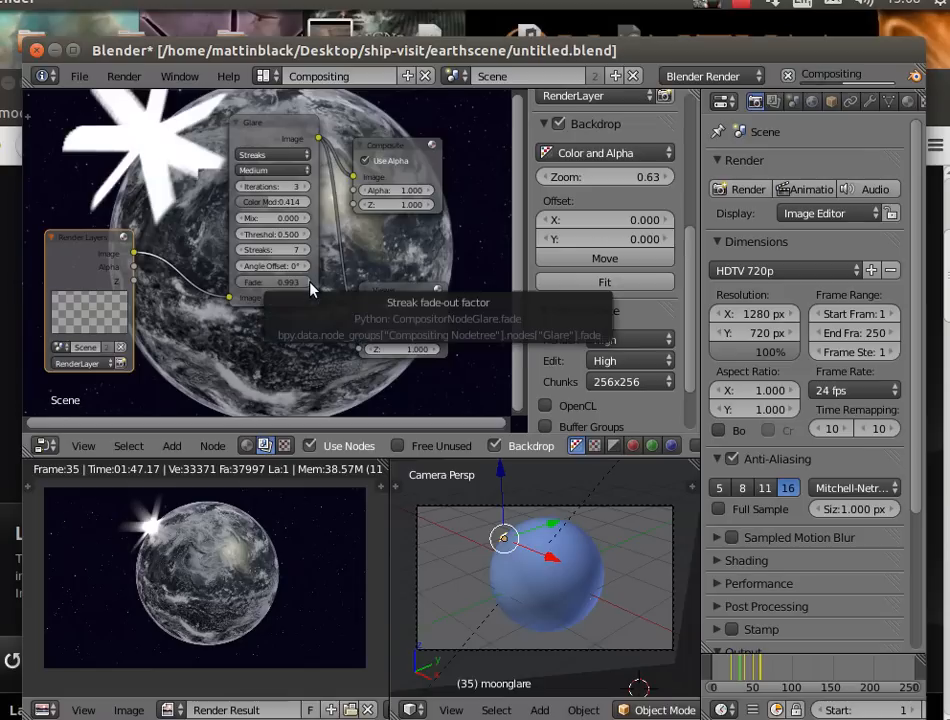
left_click_drag(307, 284, 209, 284)
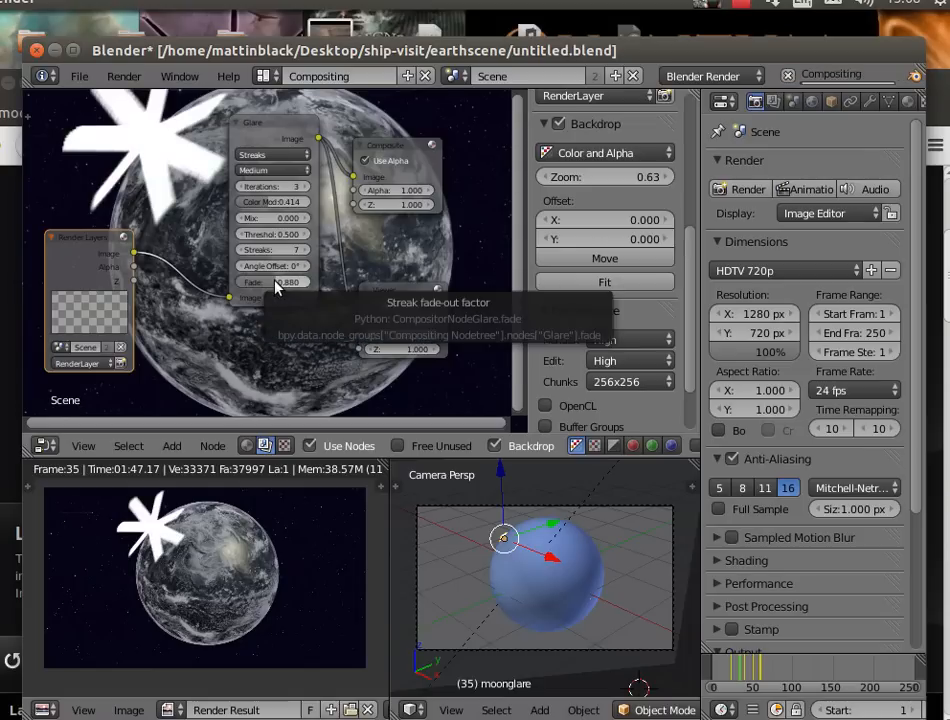
left_click_drag(275, 287, 268, 287)
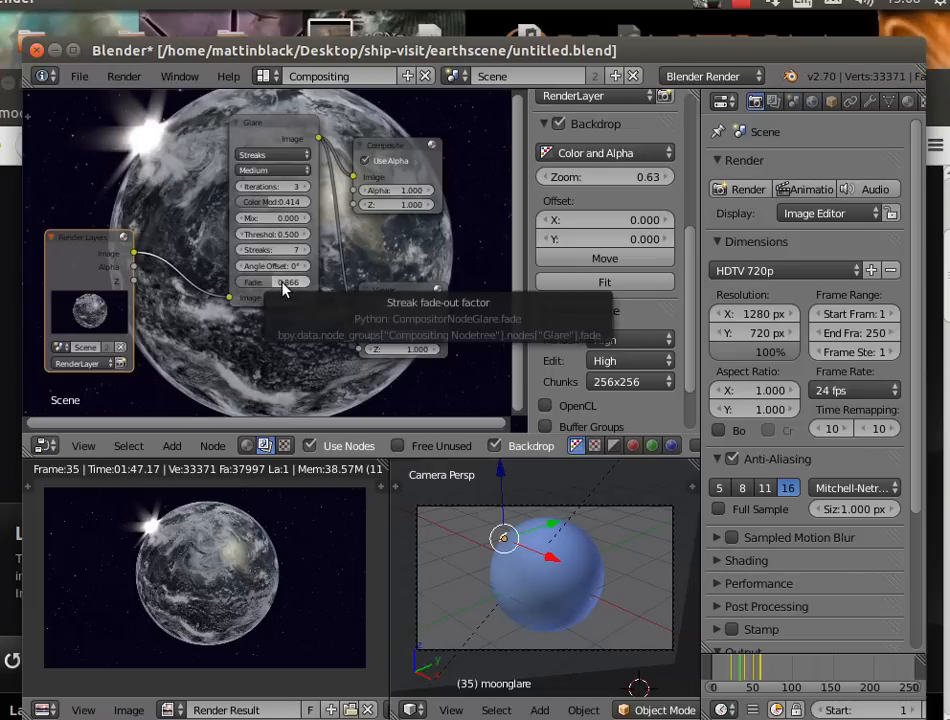
Set the Glare node's quality to High and raise its streak fade to 0.891.
left_click(290, 171)
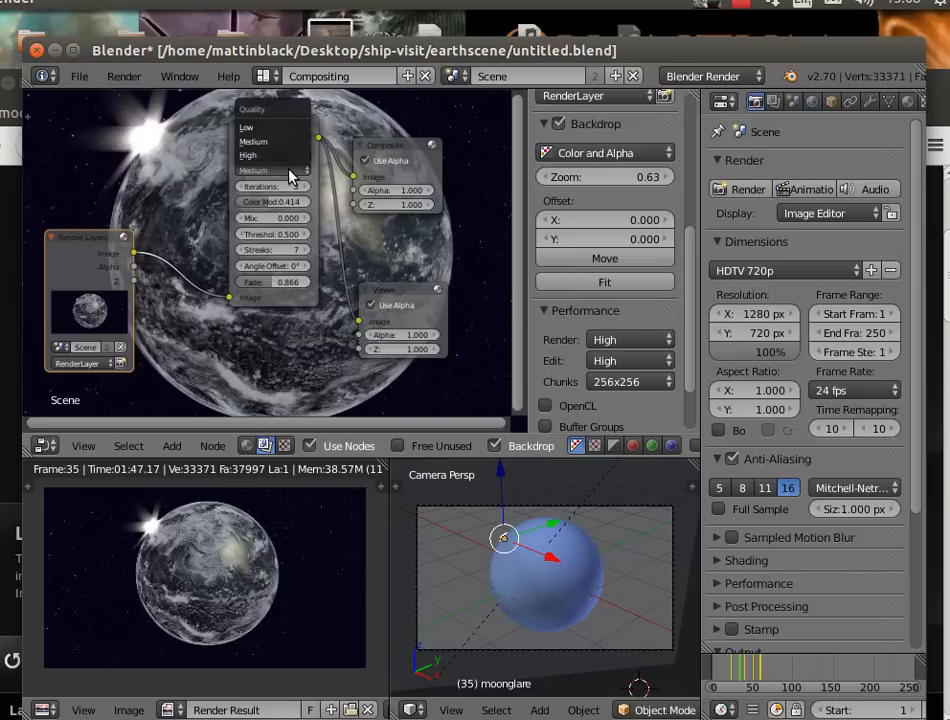
left_click(285, 155)
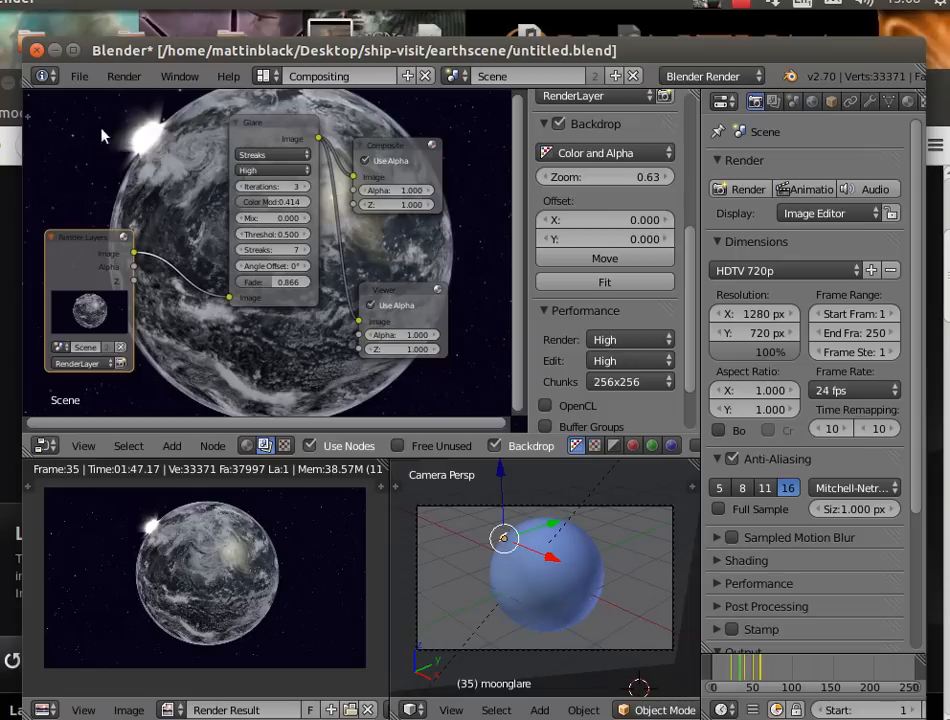
left_click_drag(268, 288, 281, 289)
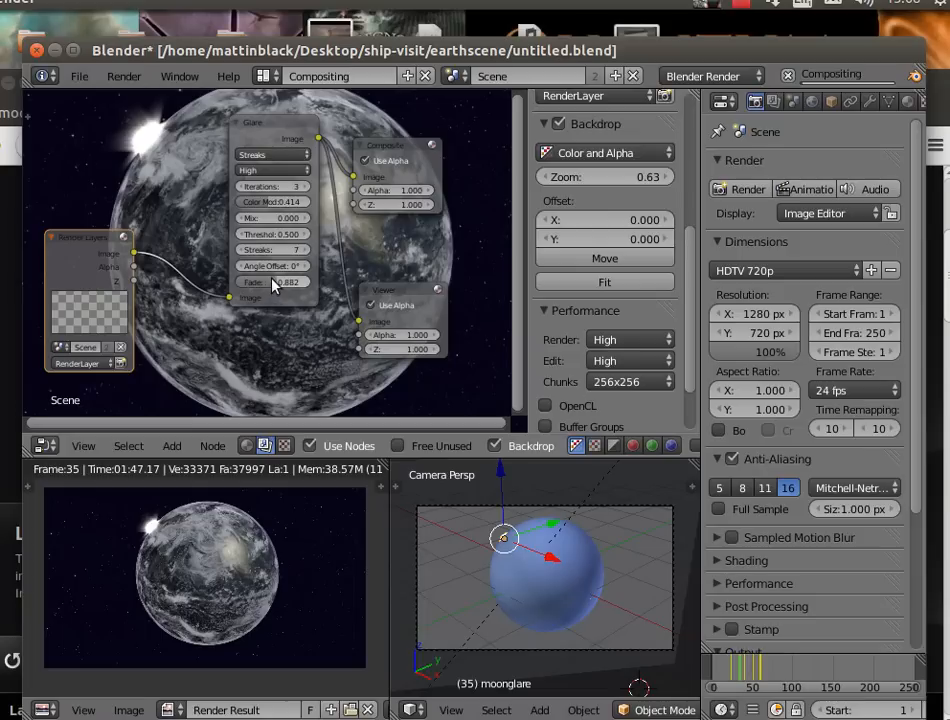
left_click_drag(276, 283, 283, 288)
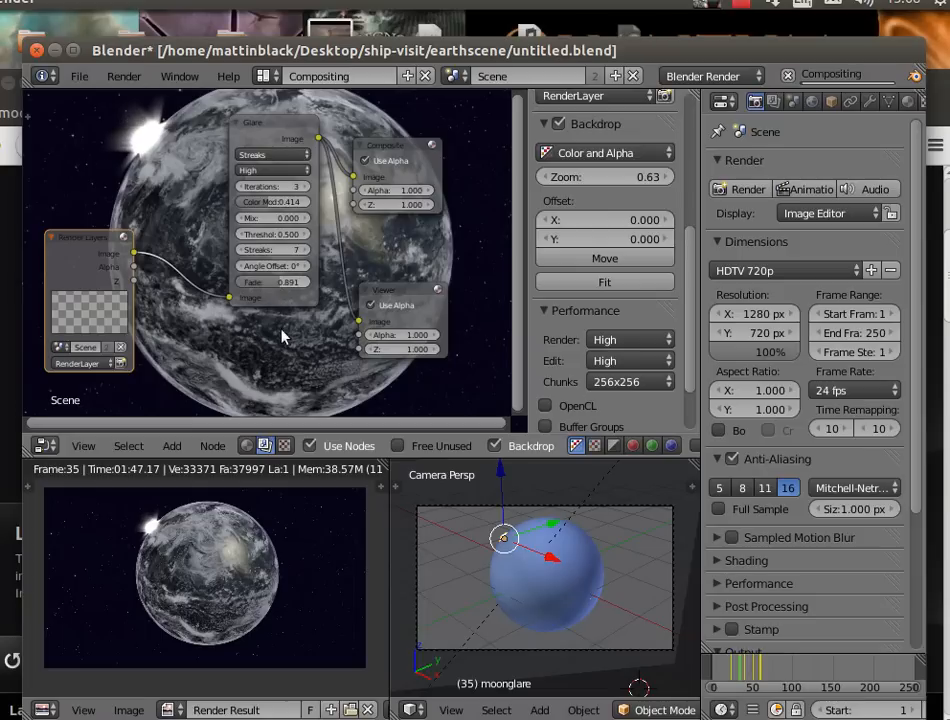
Try a Glare threshold of 0.600, then lower it to 0.300.
left_click(305, 235)
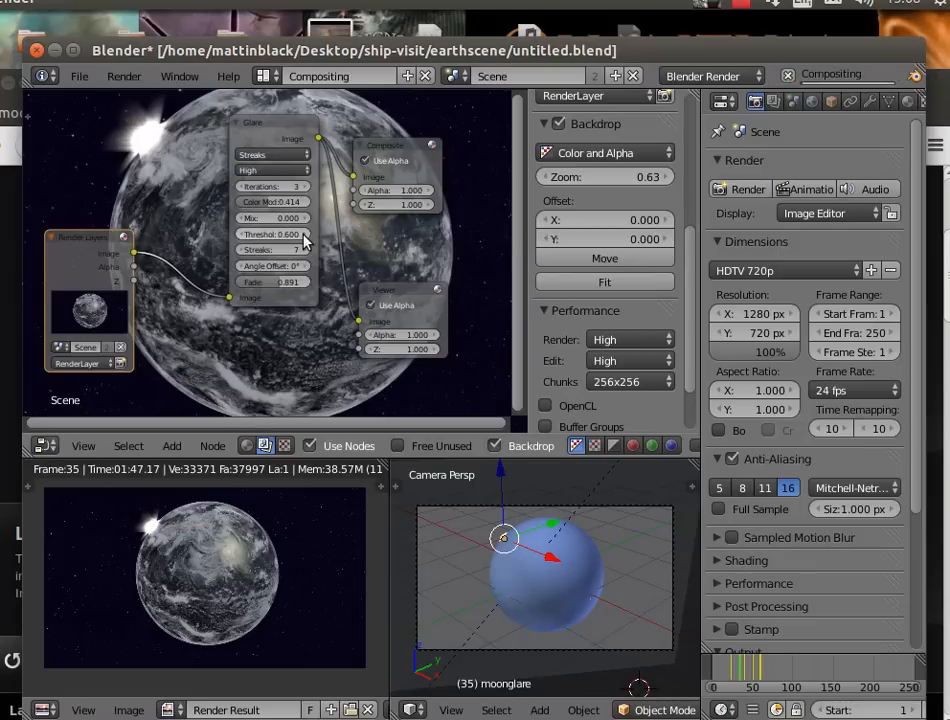
left_click(243, 235)
left_click(243, 235)
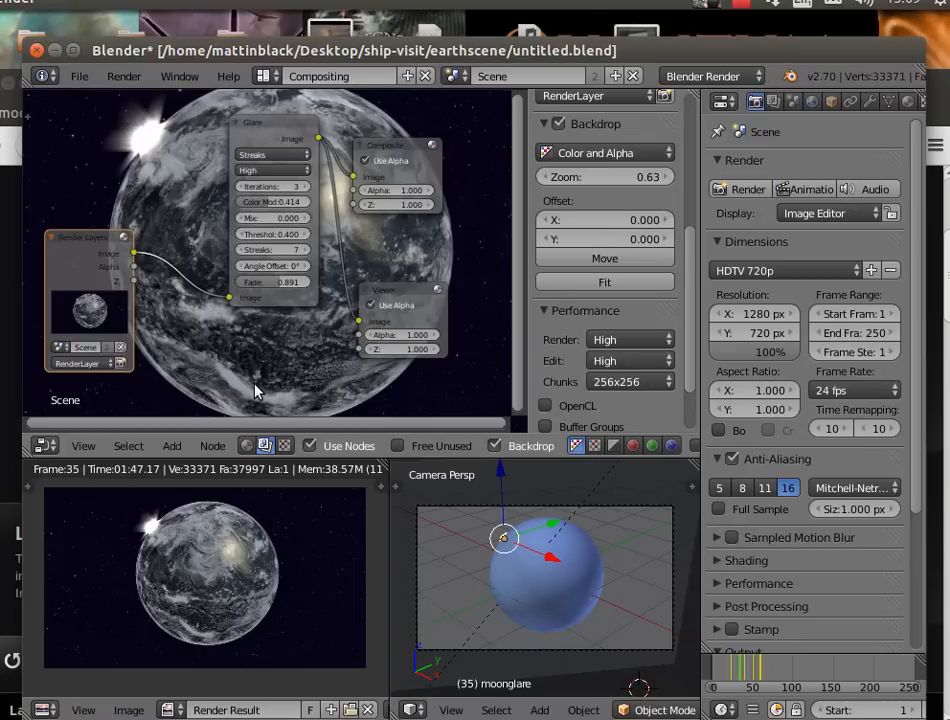
left_click(243, 236)
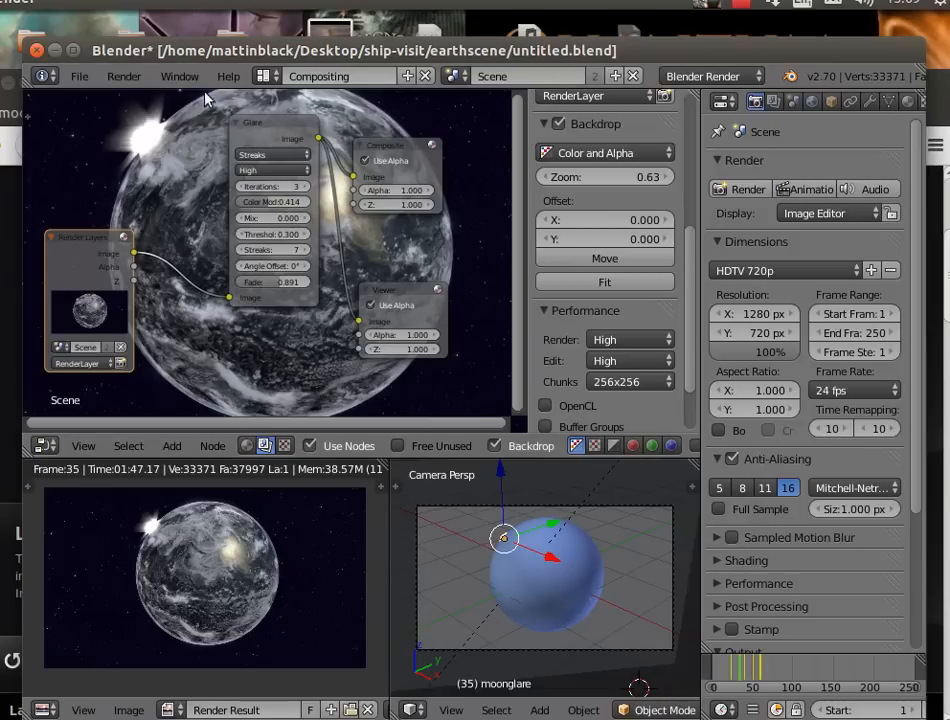
Set the Glare node's iterations to 5 and its streak fade to 0.925.
left_click(305, 186)
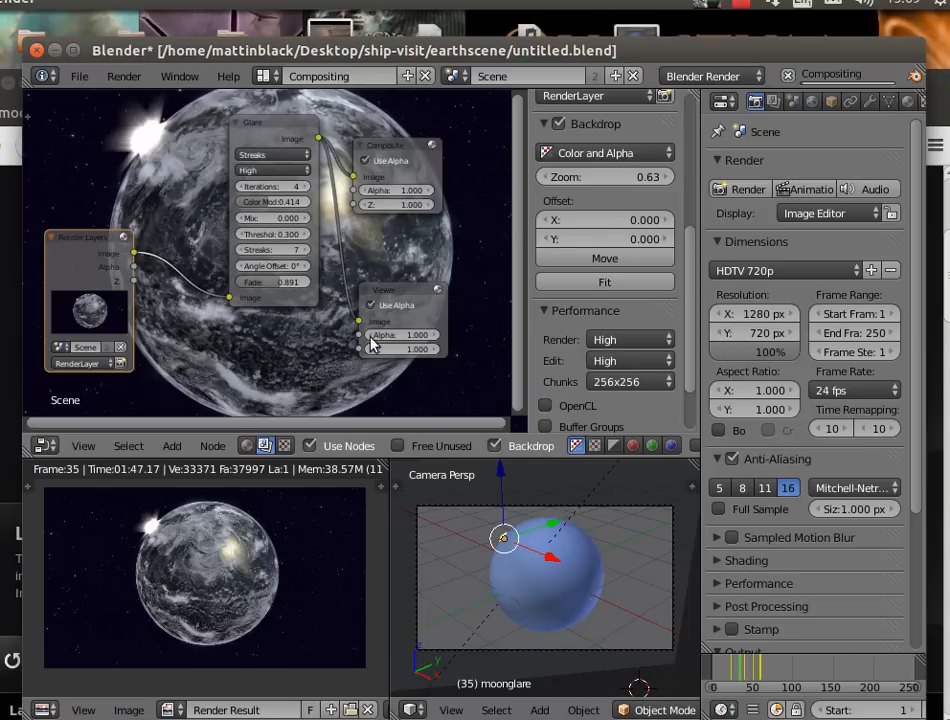
left_click(305, 186)
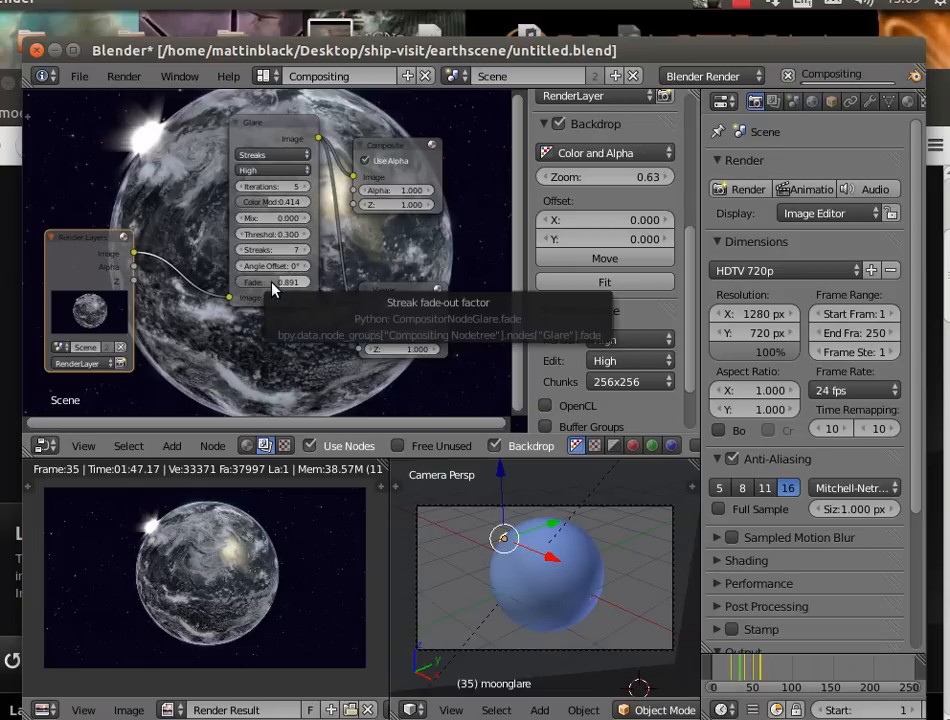
left_click_drag(274, 289, 292, 288)
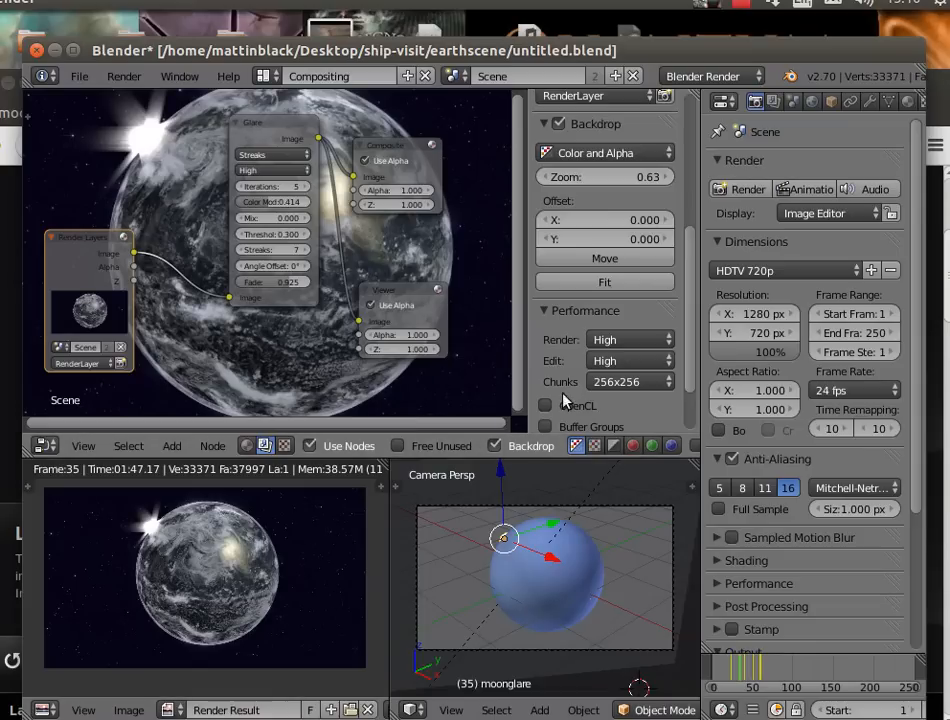
Switch to the Default screen layout and frame the 3D view on the selected ship object.
left_click(266, 77)
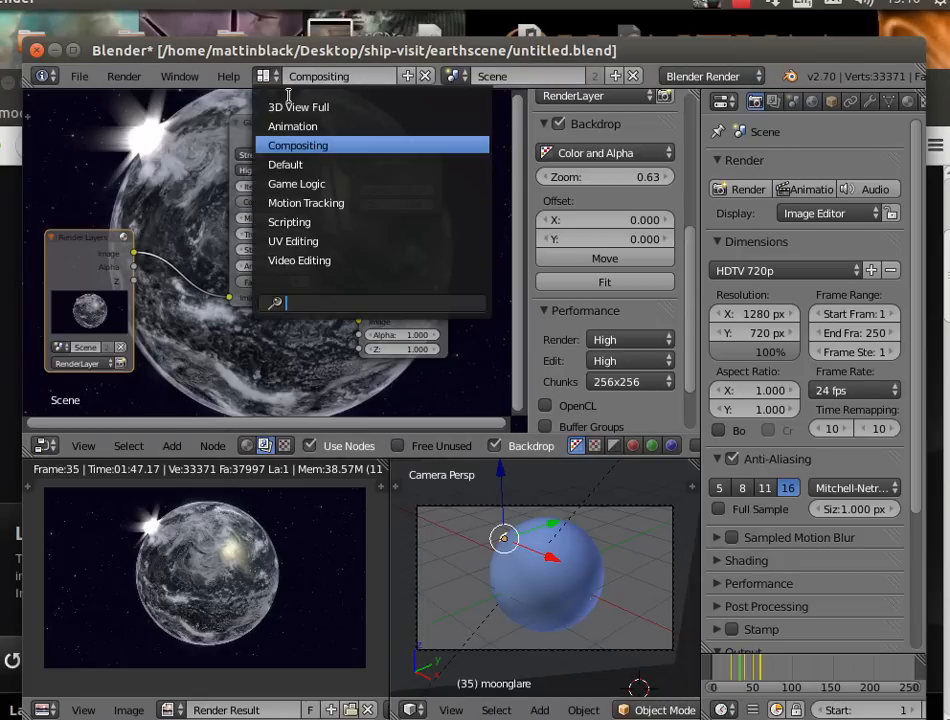
left_click(303, 163)
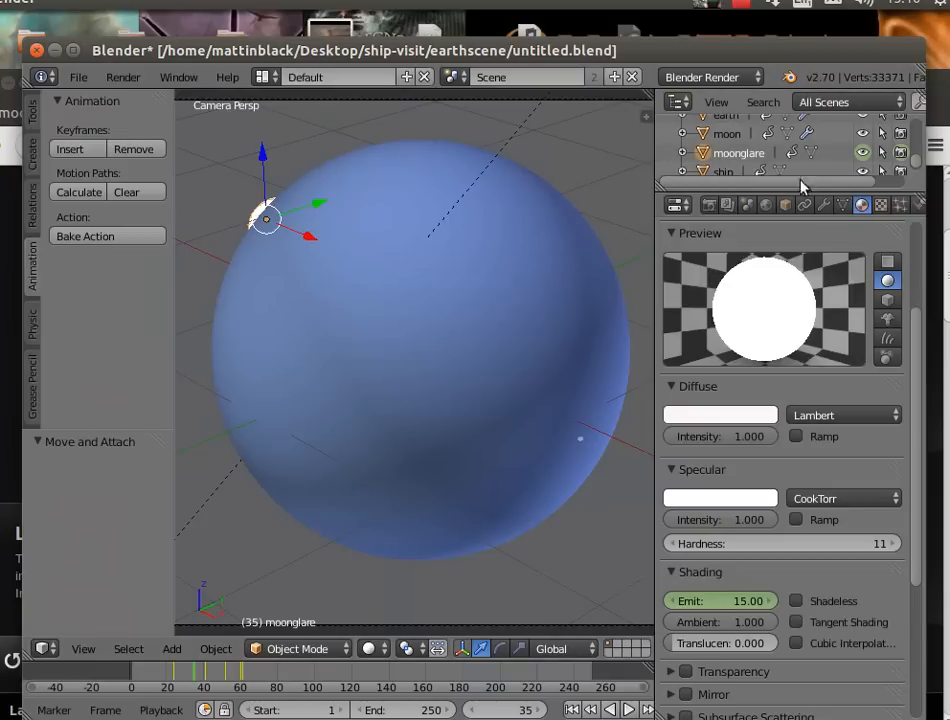
left_click(724, 165)
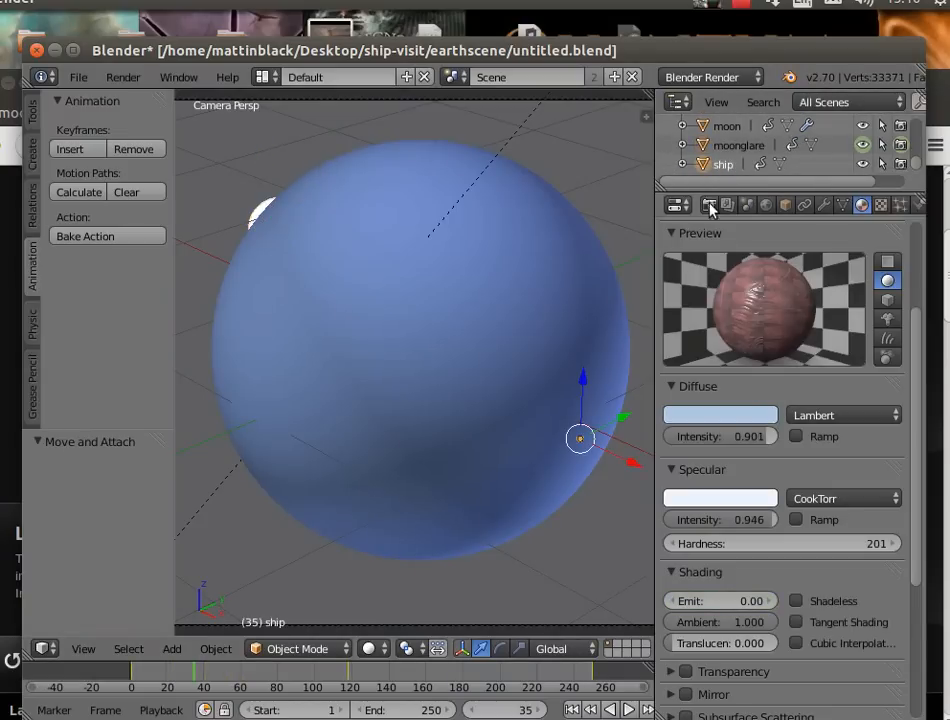
left_click(84, 649)
mouse_move(151, 376)
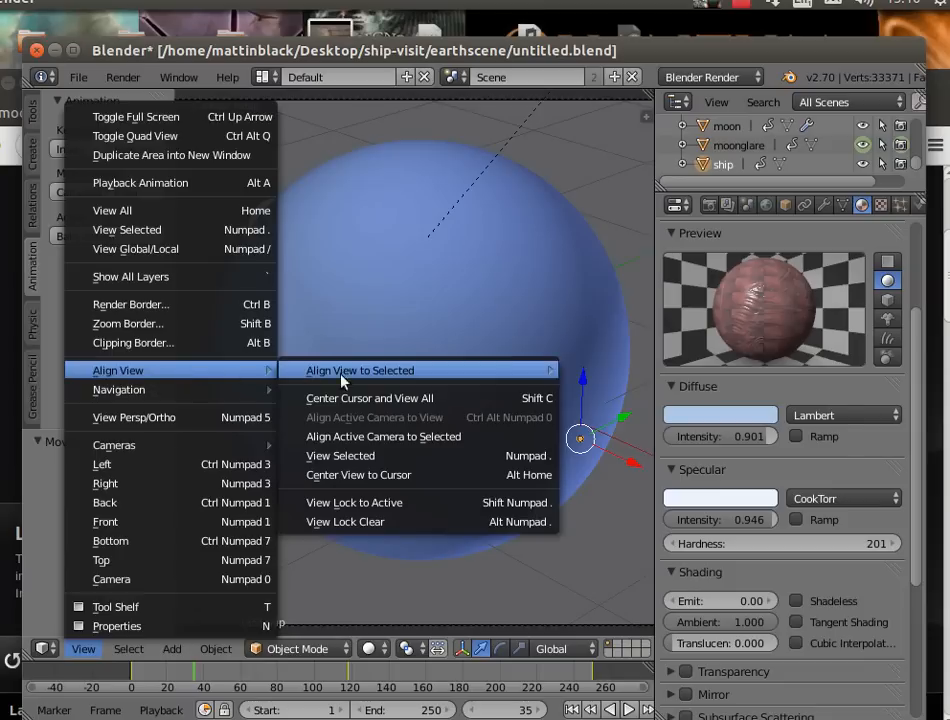
left_click(363, 457)
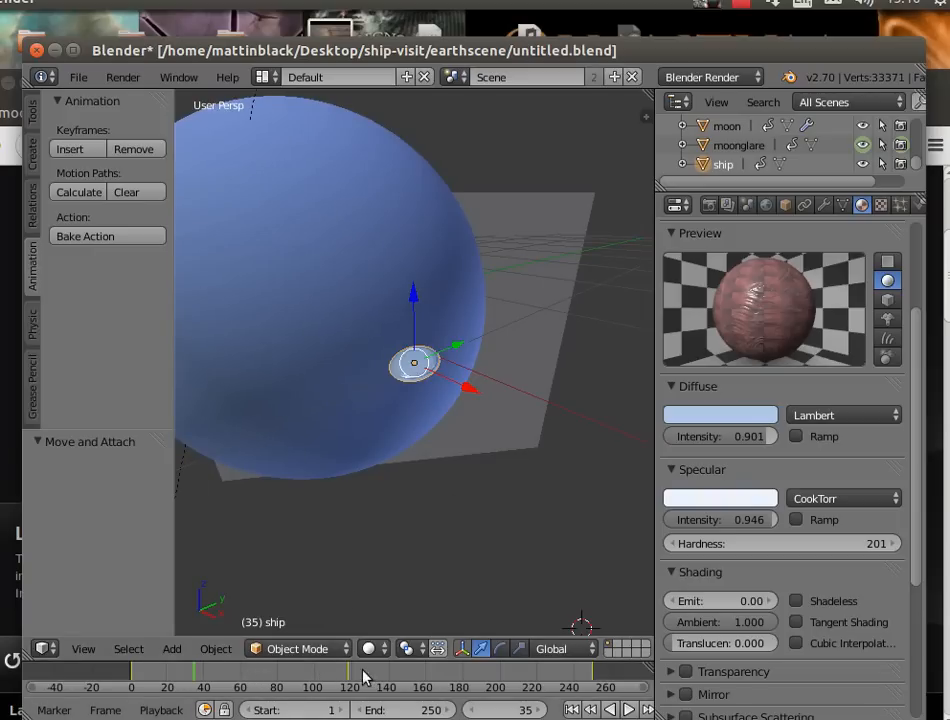
Go to frame 224 and frame the 3D view on the ship at that point of its flight.
left_click(543, 677)
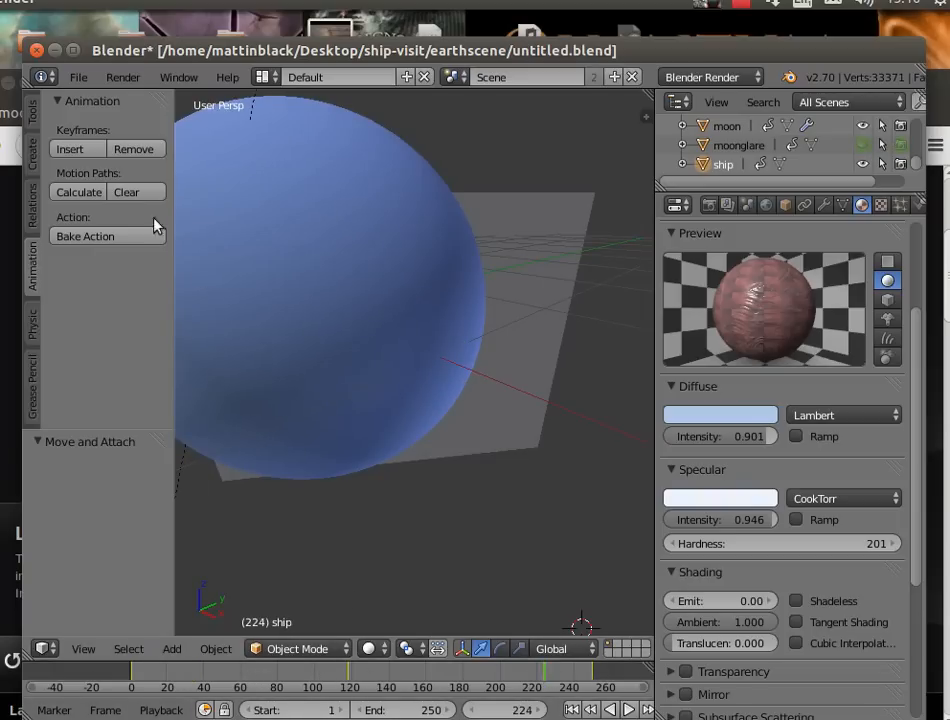
left_click(88, 650)
mouse_move(159, 372)
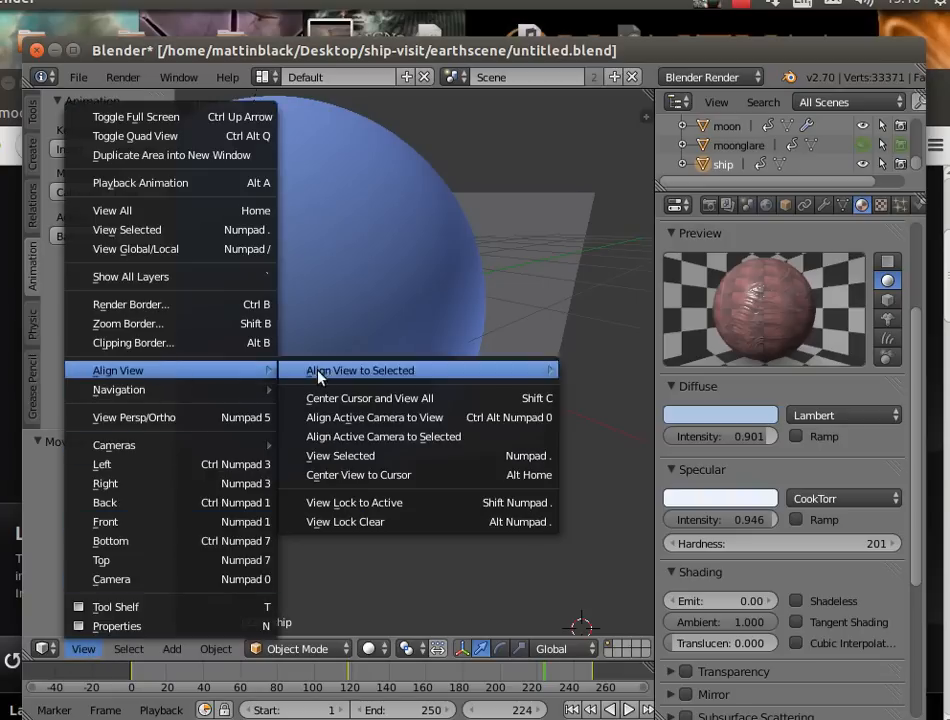
left_click(365, 456)
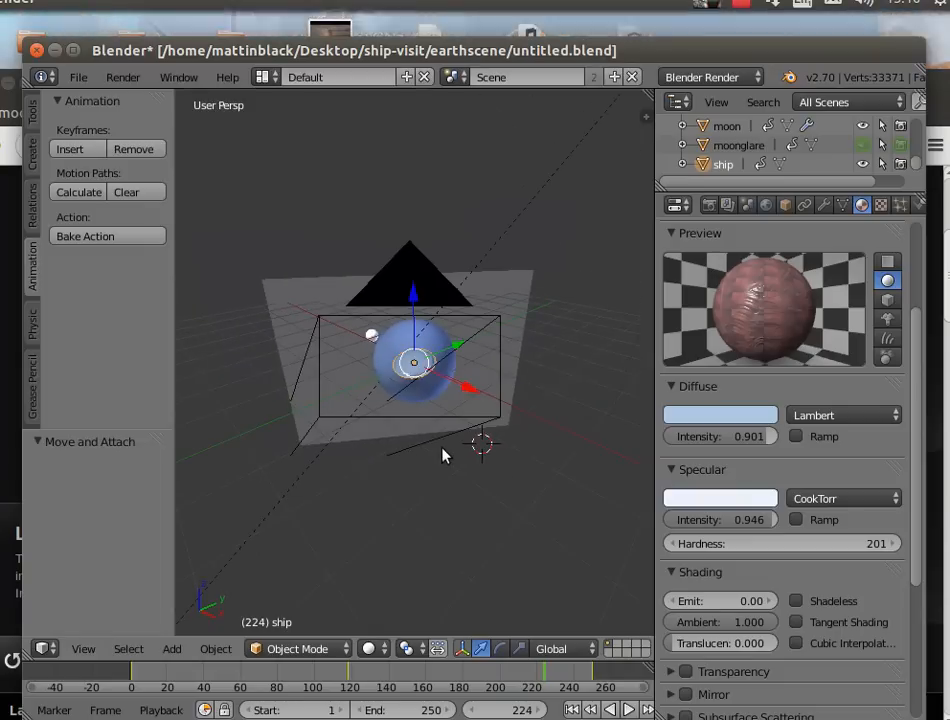
scroll(440, 455, "down", 2)
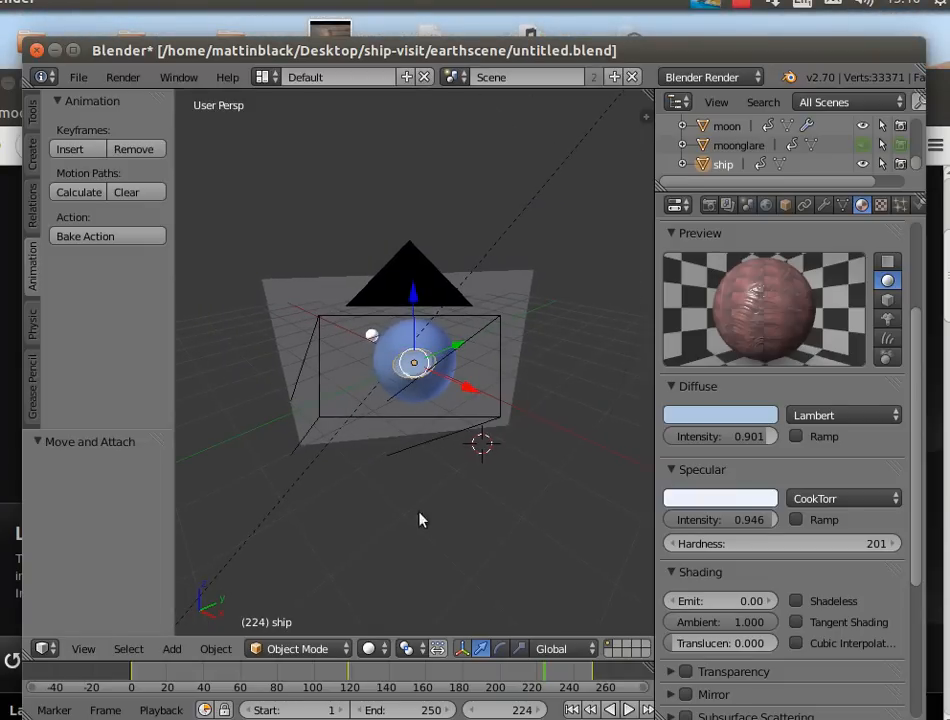
middle_click_drag(449, 545, 439, 517)
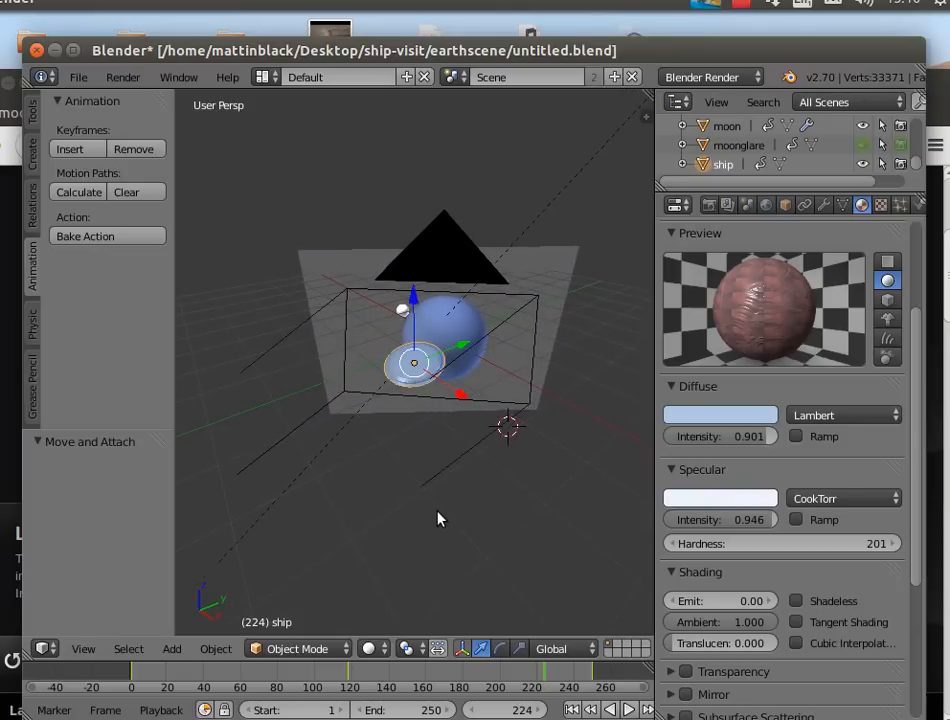
key("KP_Decimal")
Examine the ship from the side at close range at frame 224.
middle_click_drag(607, 490, 620, 487)
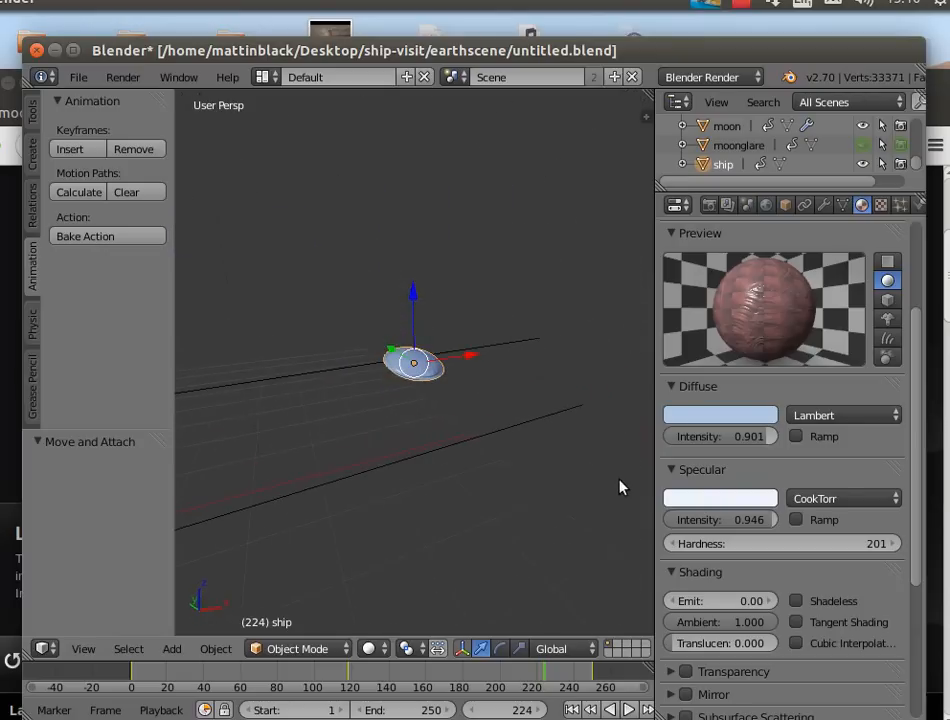
scroll(493, 493, "up", 3)
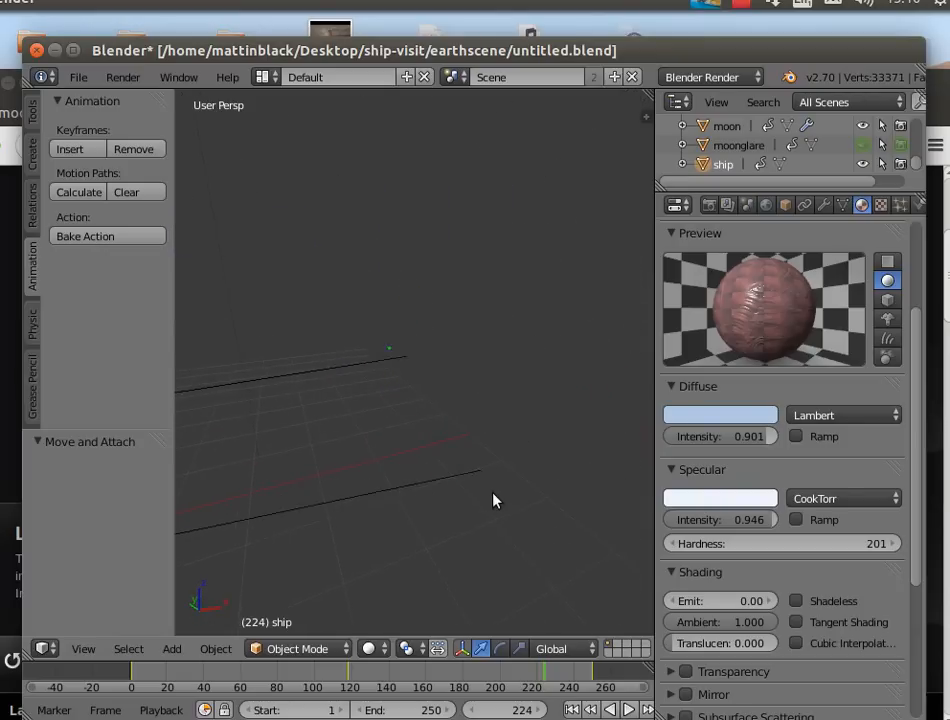
scroll(491, 493, "down", 3)
scroll(491, 499, "up", 3)
scroll(491, 499, "down", 3)
scroll(490, 498, "up", 3)
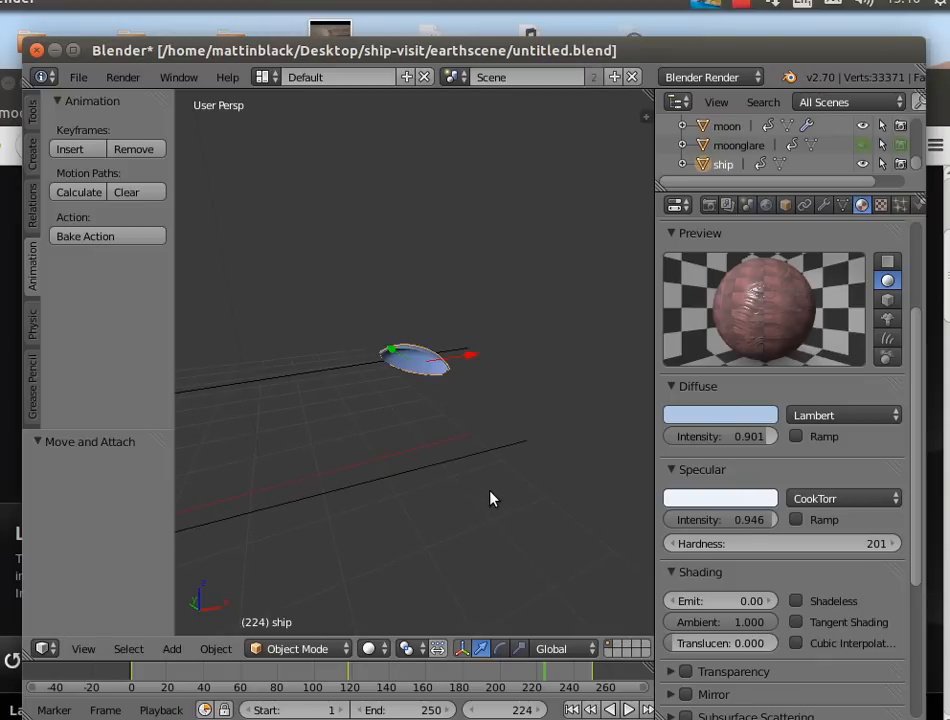
scroll(490, 498, "down", 3)
scroll(490, 498, "down", 2)
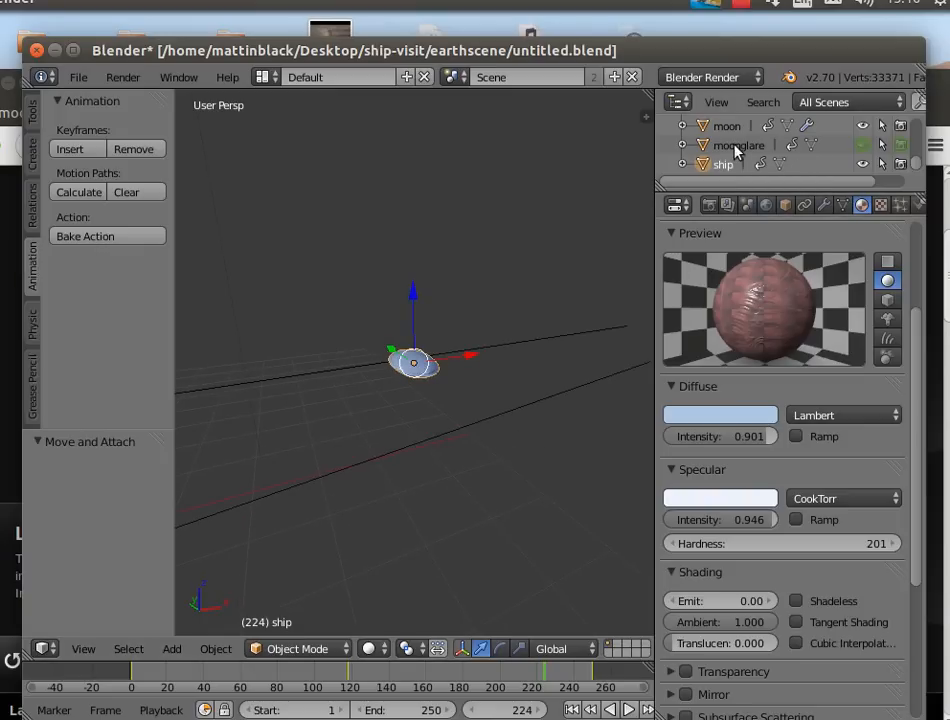
Select the Camera object and check its position relative to the ship from above.
scroll(733, 155, "up", 2)
scroll(733, 152, "up", 3)
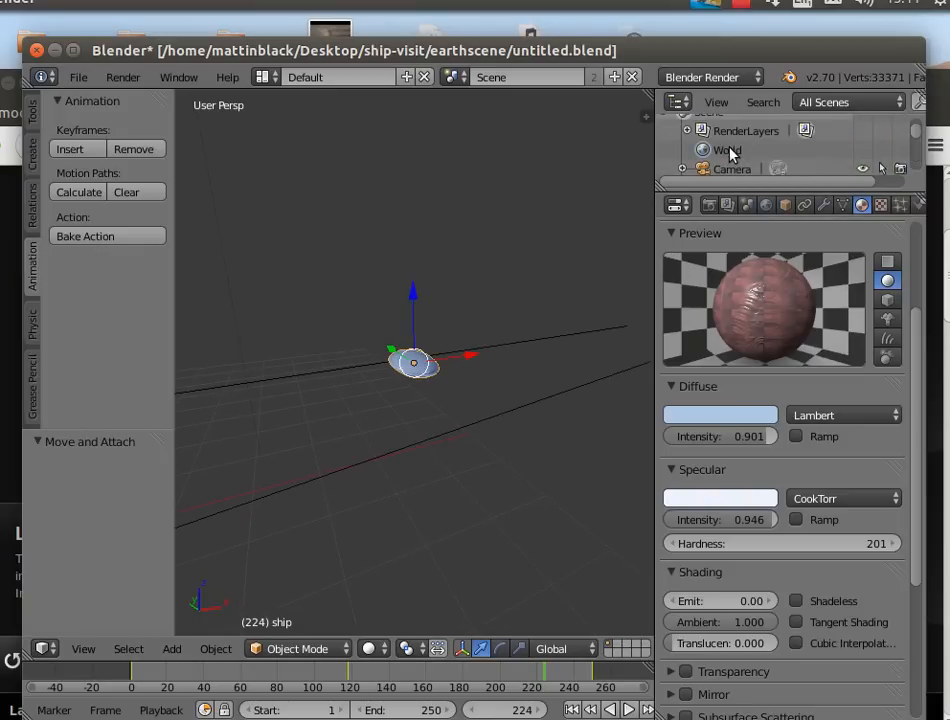
scroll(758, 150, "down", 1)
left_click(740, 141)
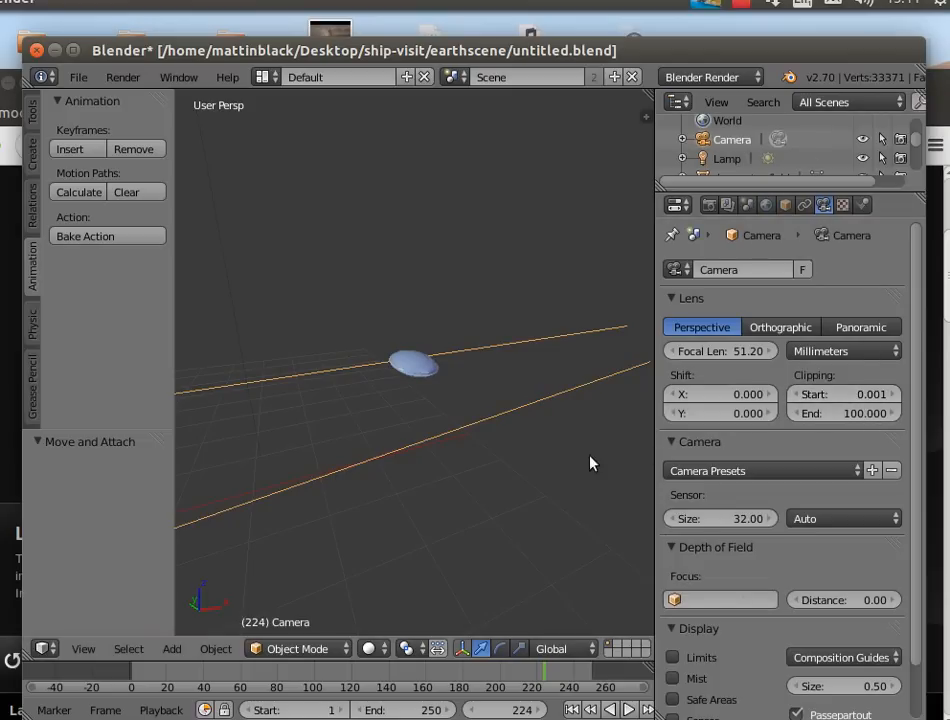
middle_click_drag(458, 479, 318, 582)
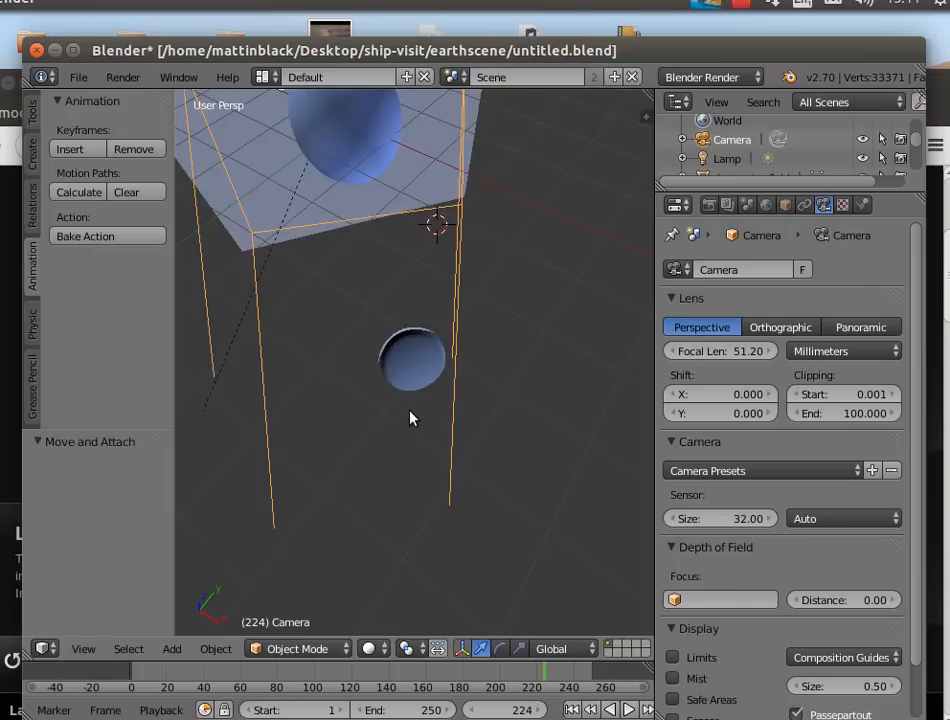
Scale the ship up uniformly by a factor of 5.831 and show its object transform settings.
right_click(417, 366)
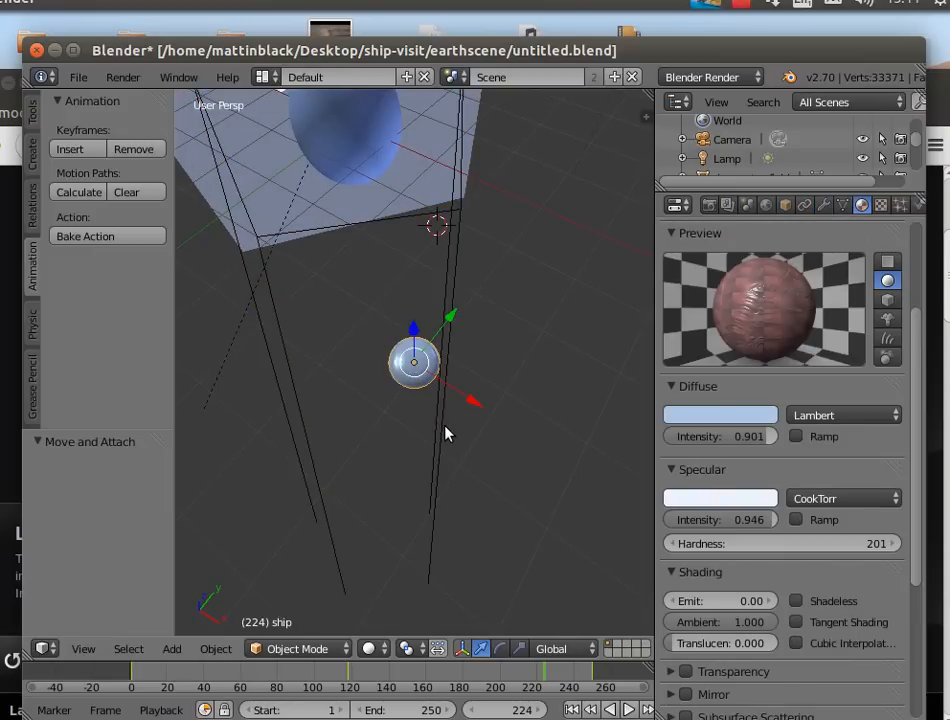
key("s")
left_click(253, 127)
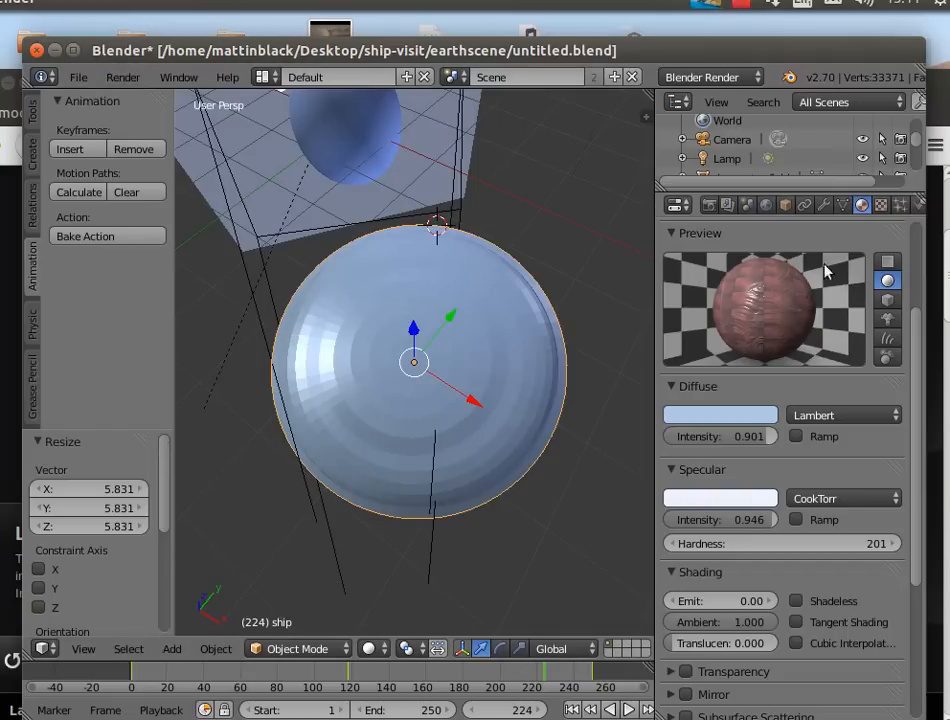
left_click(786, 204)
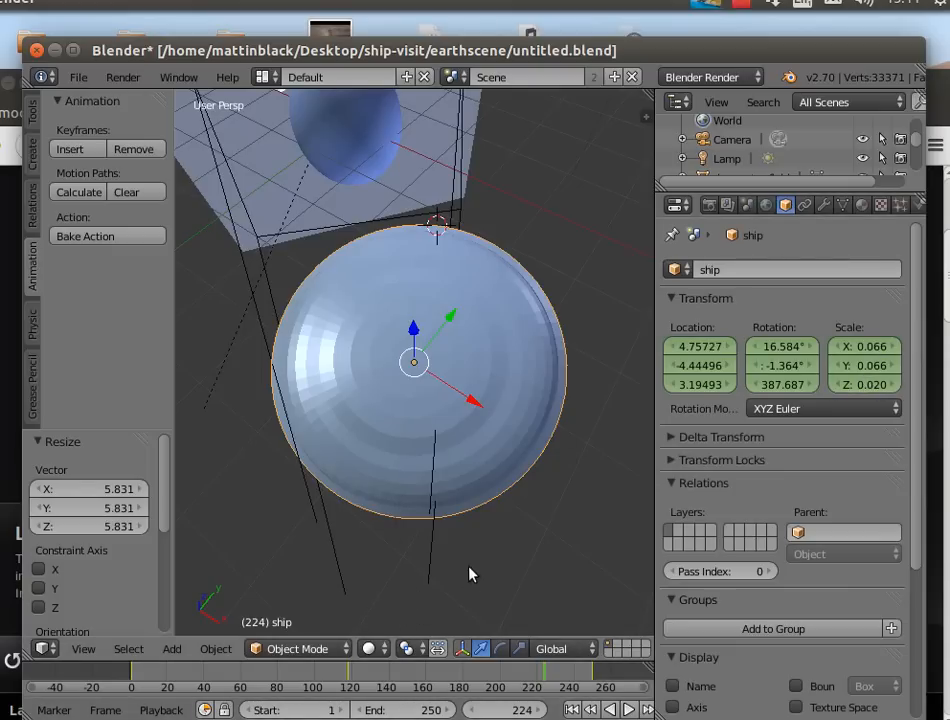
left_click(316, 648)
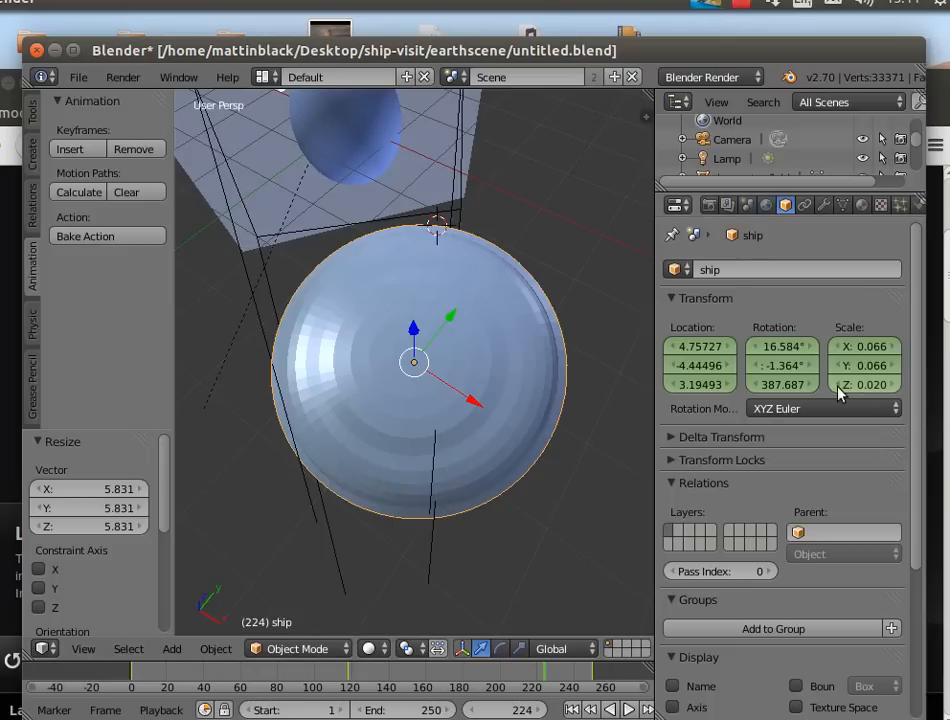
Add a second material slot to the ship with a new material and give it a green diffuse color.
left_click(863, 205)
scroll(910, 320, "up", 4)
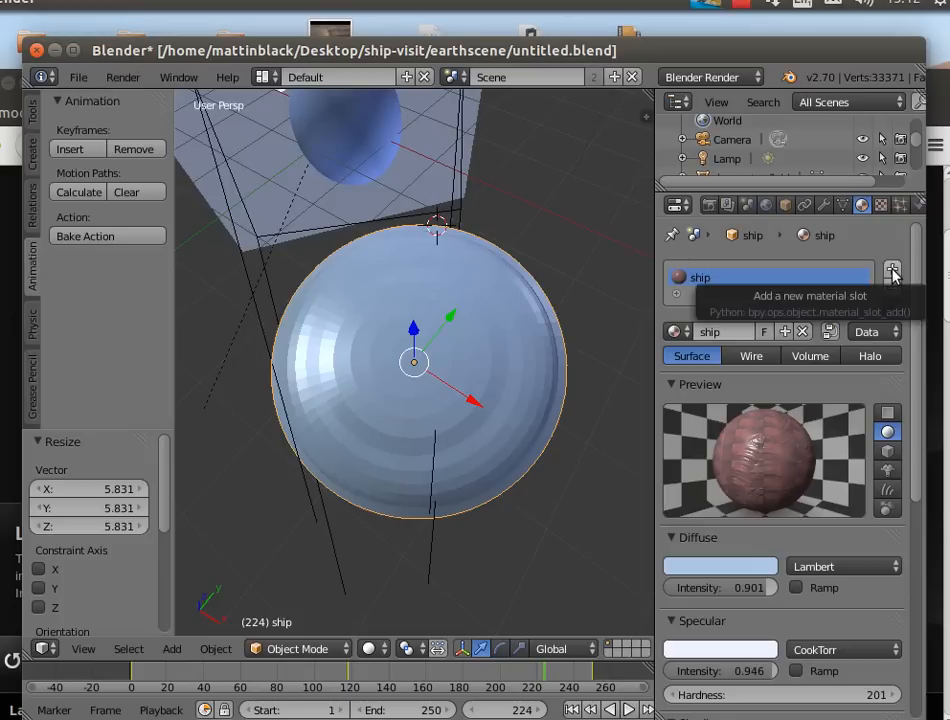
left_click(893, 268)
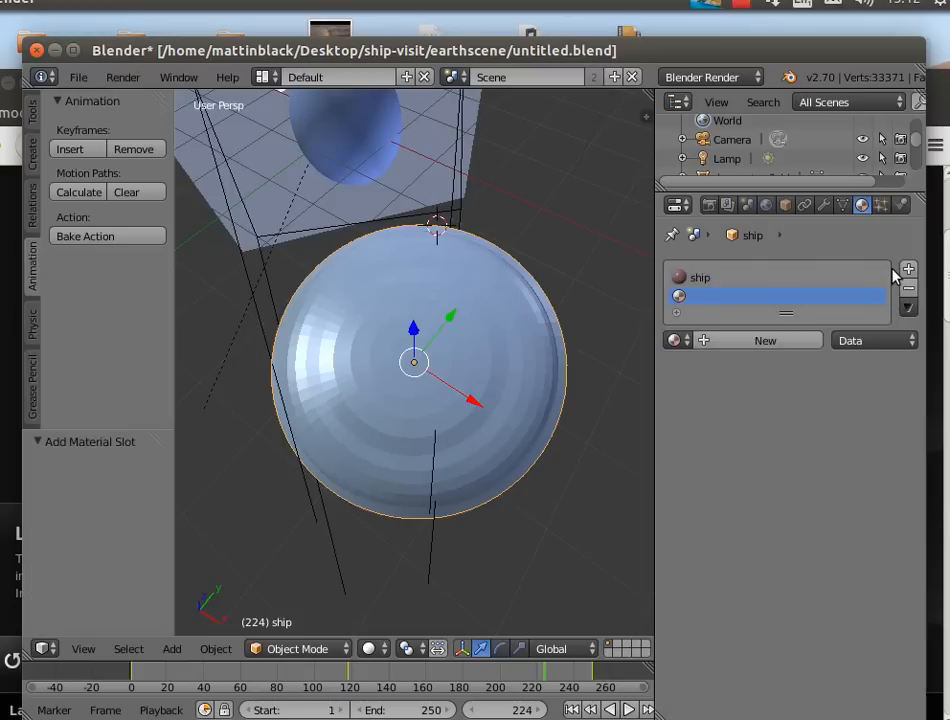
left_click(708, 343)
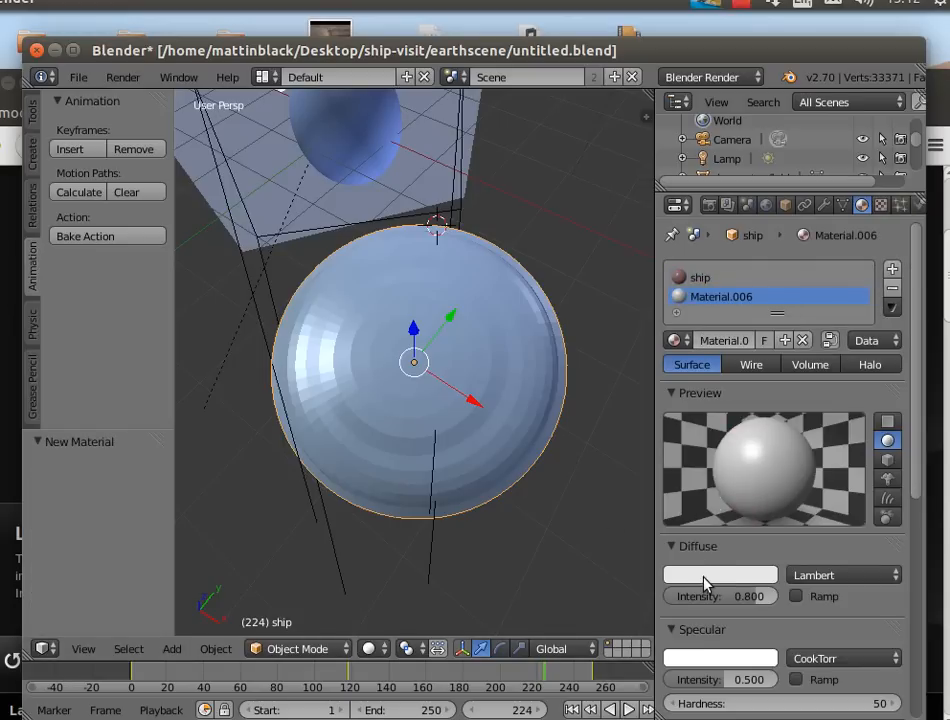
left_click(703, 582)
left_click_drag(678, 396, 618, 351)
left_click(827, 546)
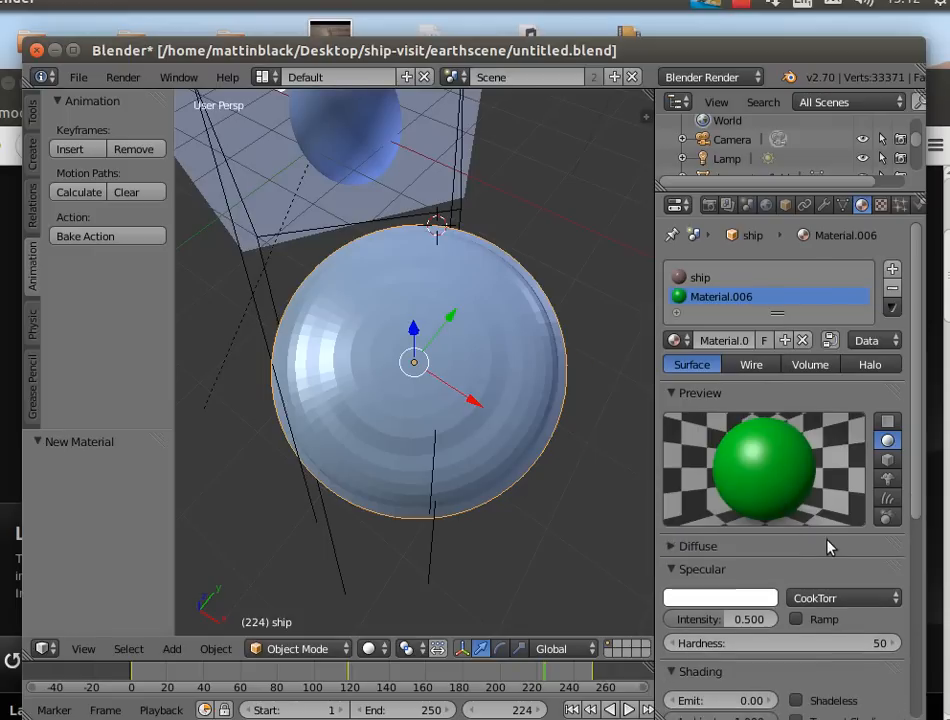
Set the green material's specular intensity to 0 and its emit value to 4.
left_click(688, 548)
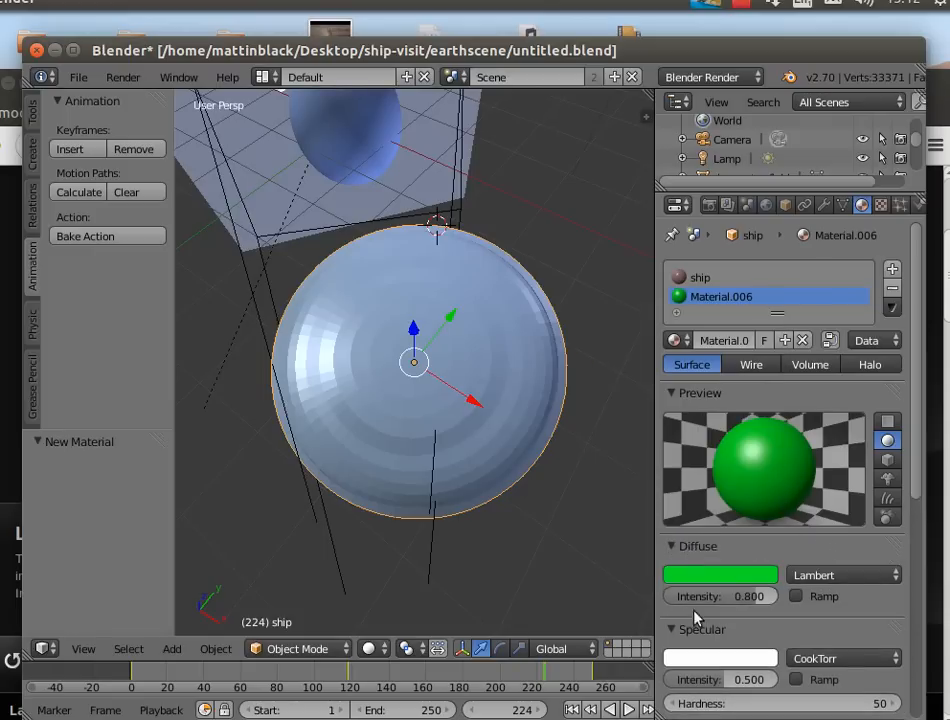
left_click_drag(738, 680, 674, 681)
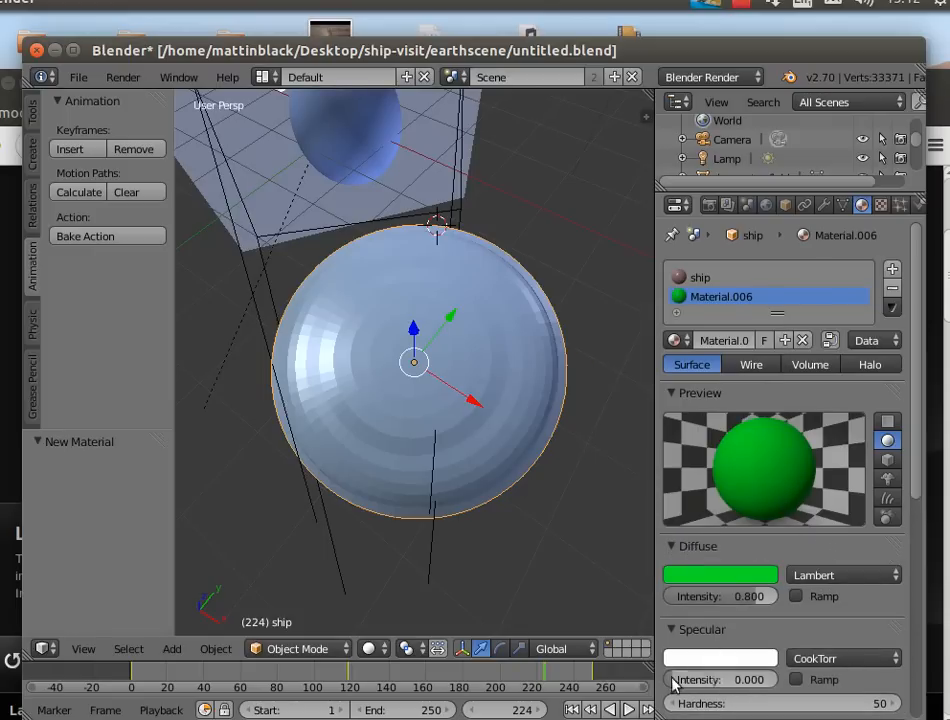
scroll(774, 628, "down", 4)
scroll(776, 630, "down", 2)
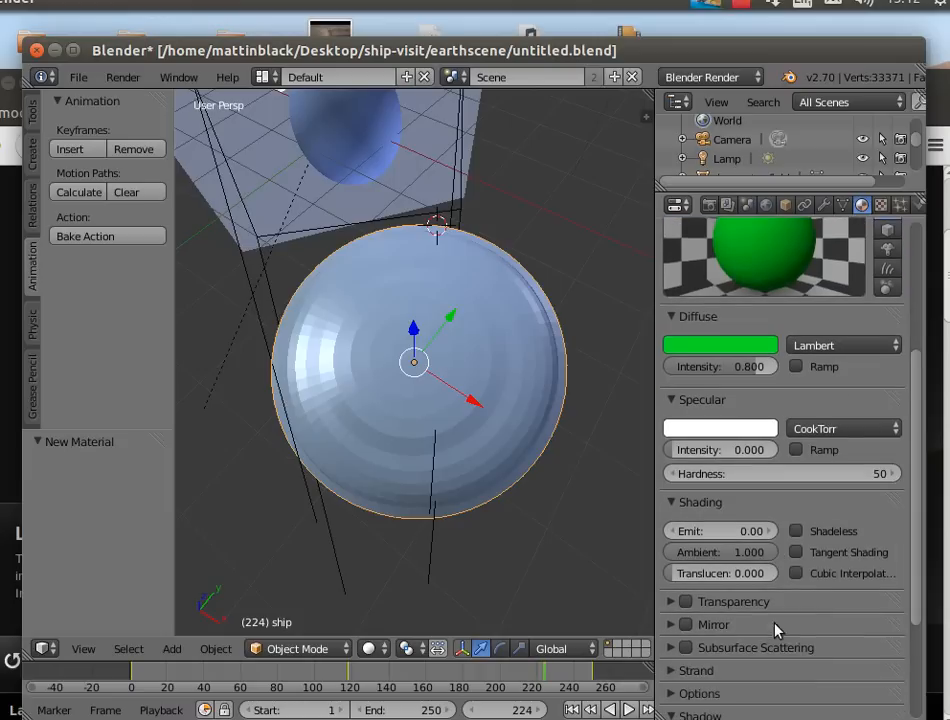
left_click(740, 533)
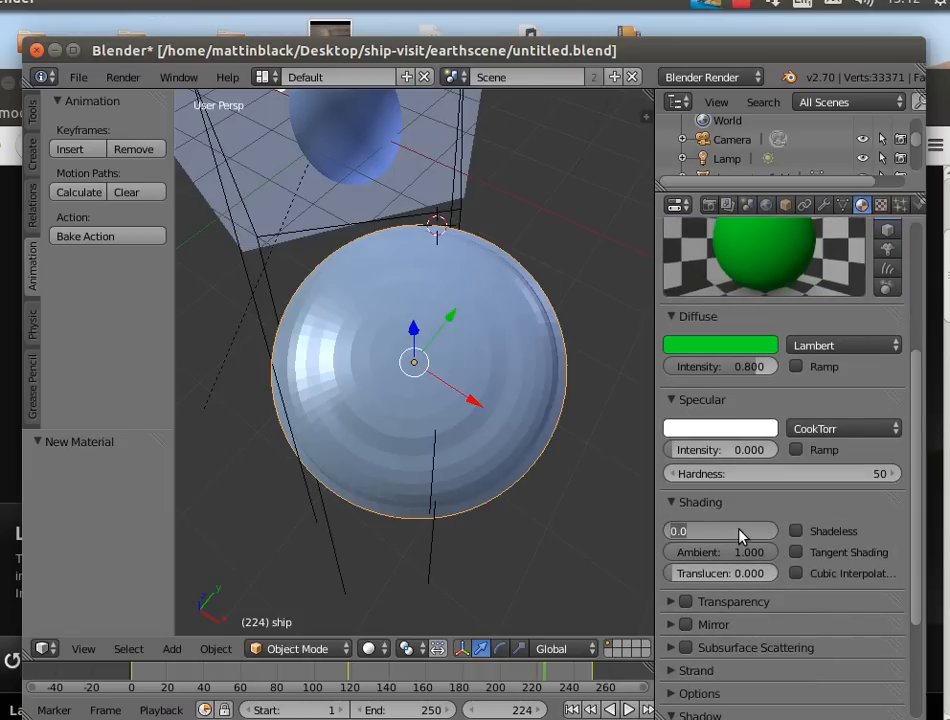
type("3")
key("Return")
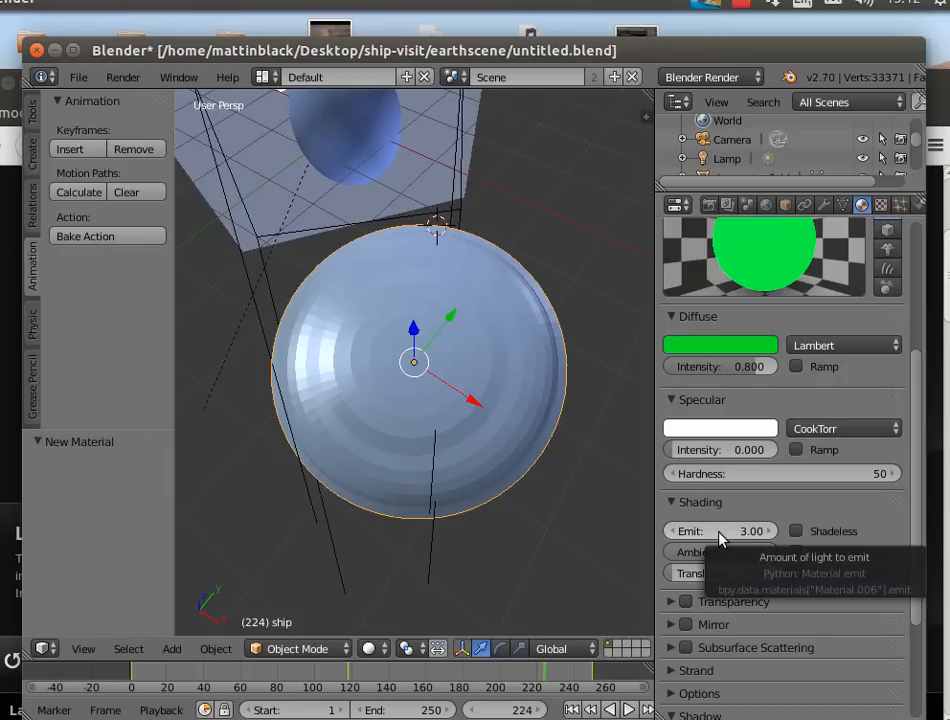
left_click(725, 533)
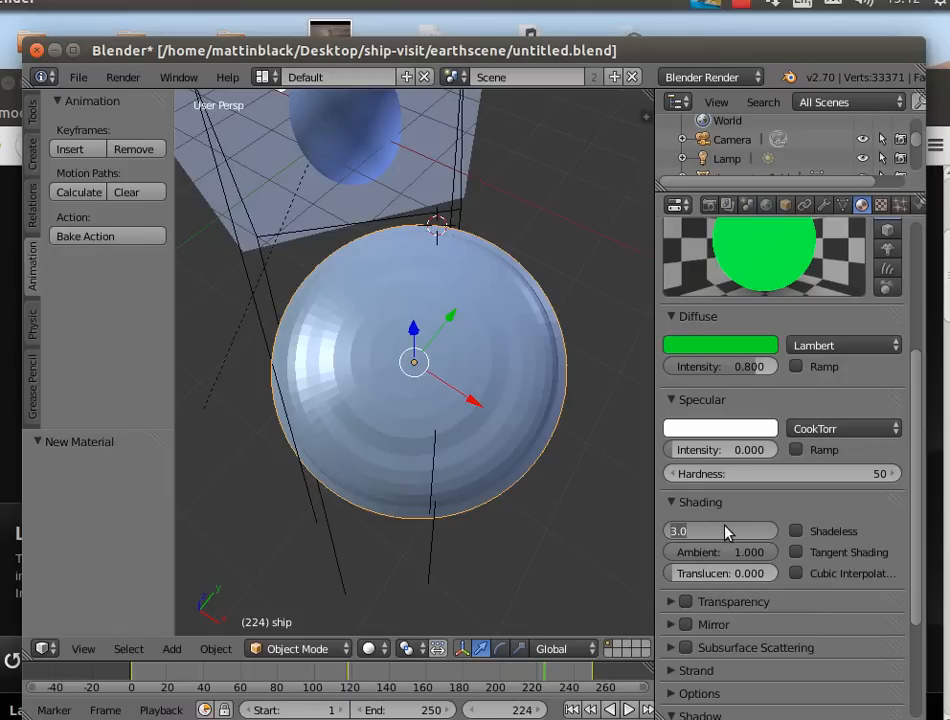
type("4")
key("Return")
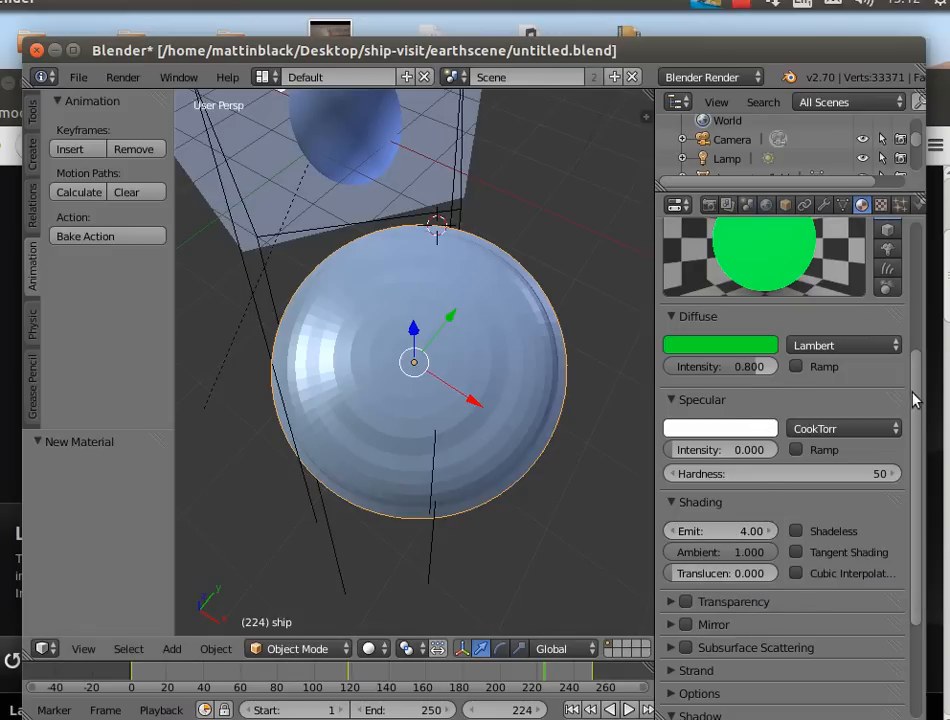
Rename the ship's green material to greenlite.
scroll(680, 295, "up", 2)
scroll(910, 352, "up", 4)
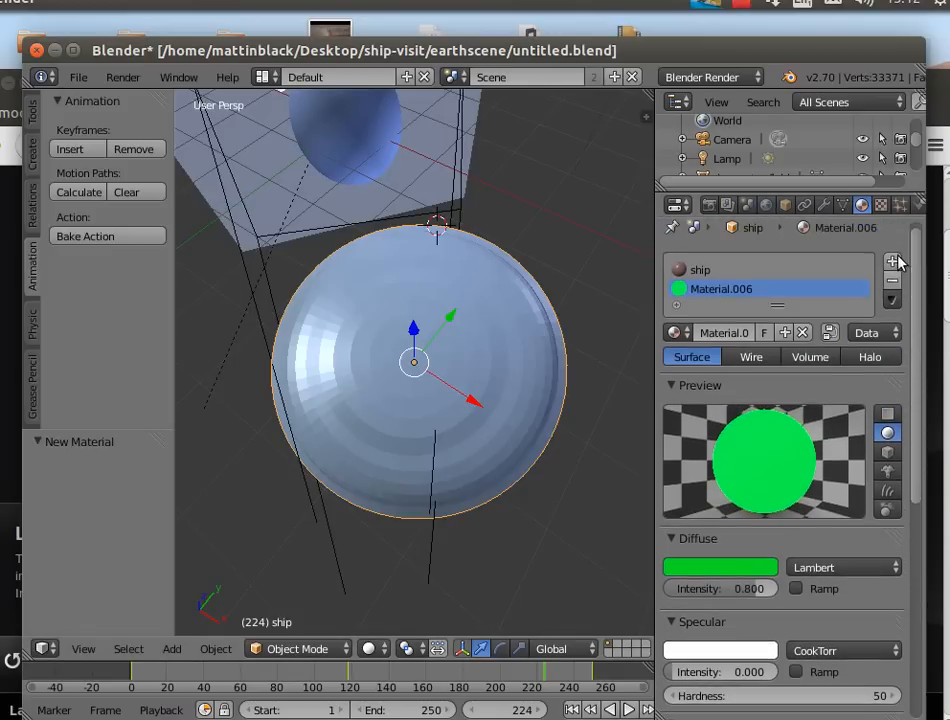
left_click(716, 340)
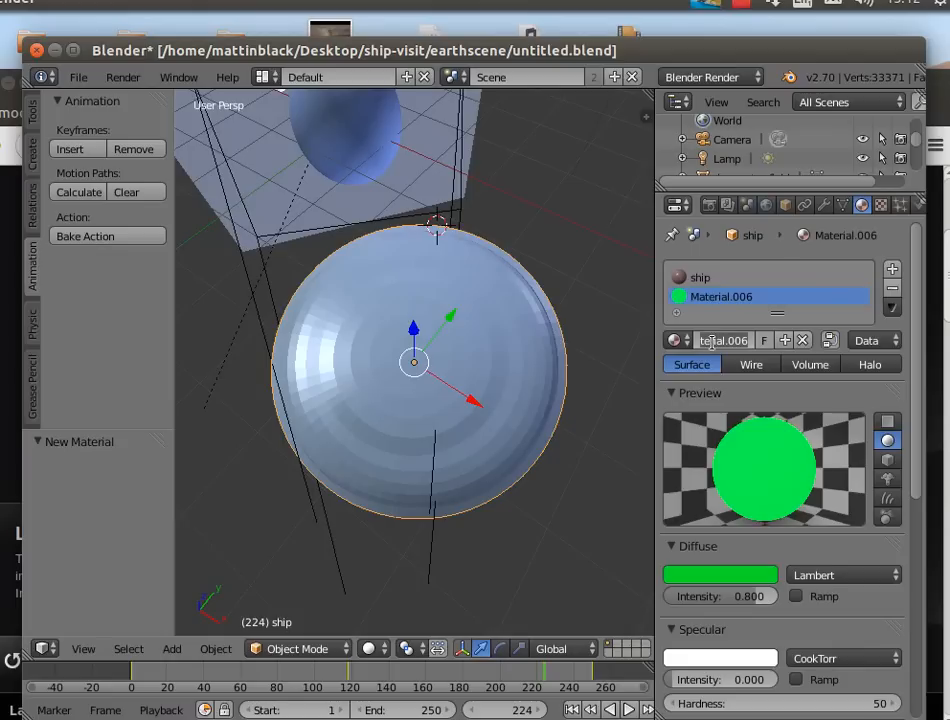
type("o")
type("reenlite")
key("Return")
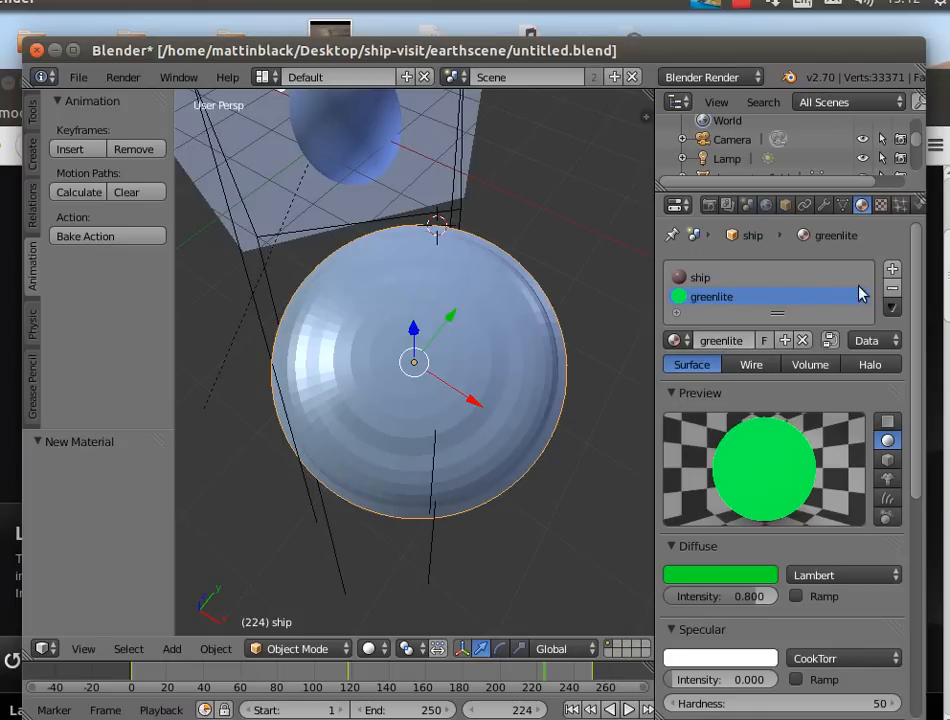
Add a third material slot to the ship with a new material and give it a red diffuse color.
left_click(893, 269)
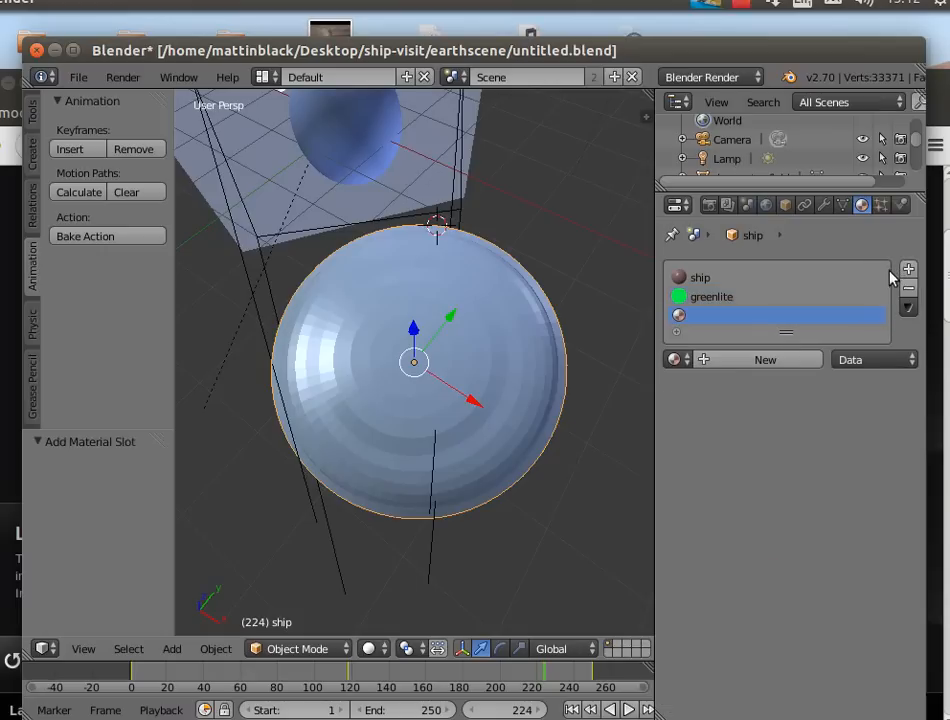
left_click(725, 362)
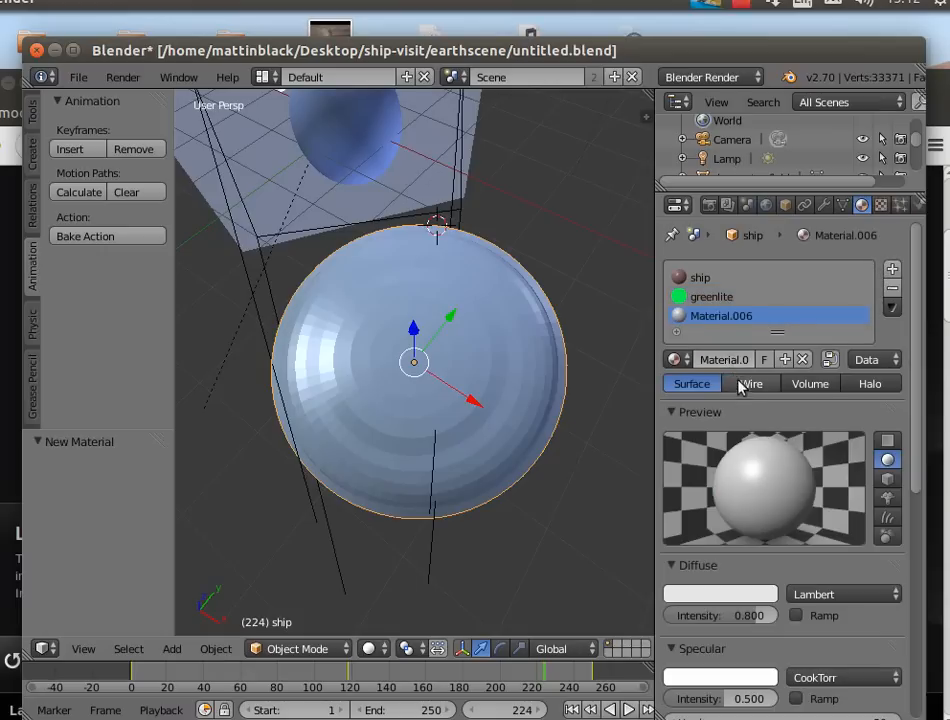
left_click(715, 596)
left_click_drag(678, 413, 685, 478)
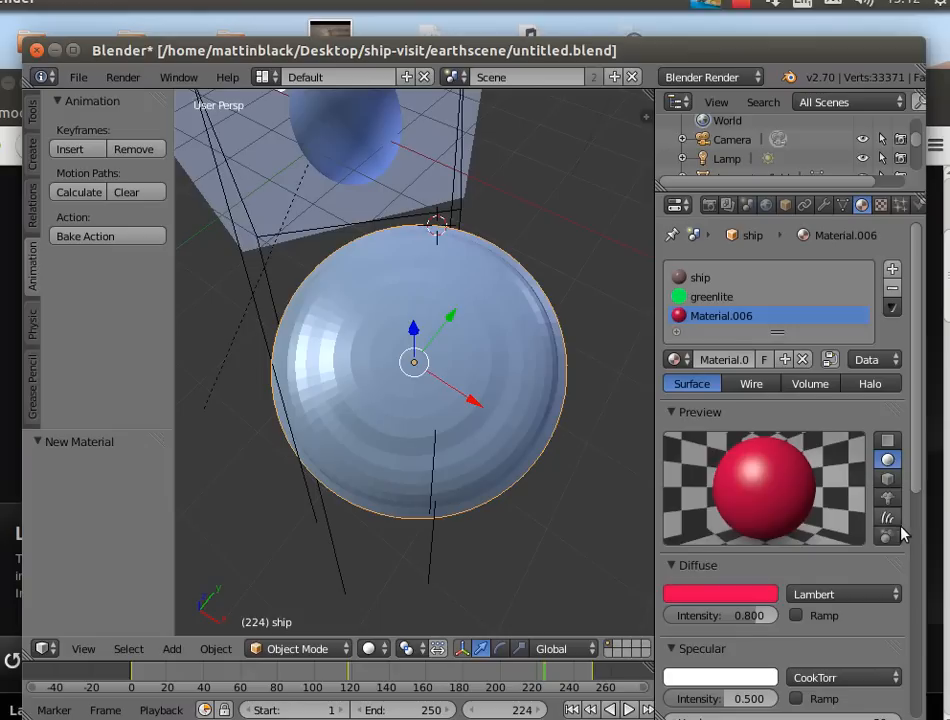
Set the red material's emit value to 3.
scroll(884, 530, "down", 4)
left_click(698, 664)
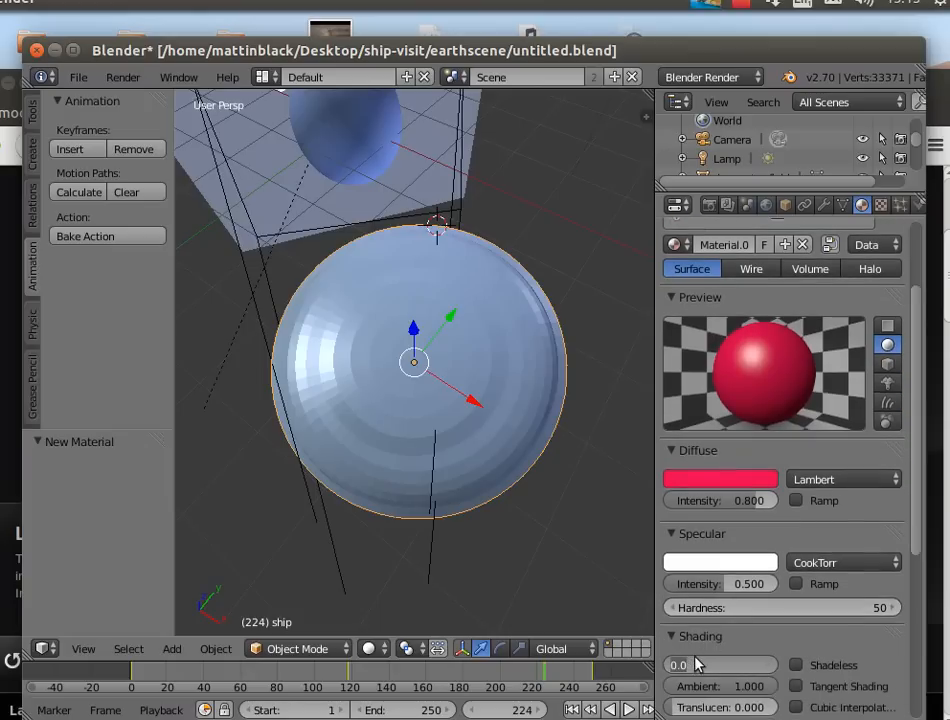
type("3")
key("Return")
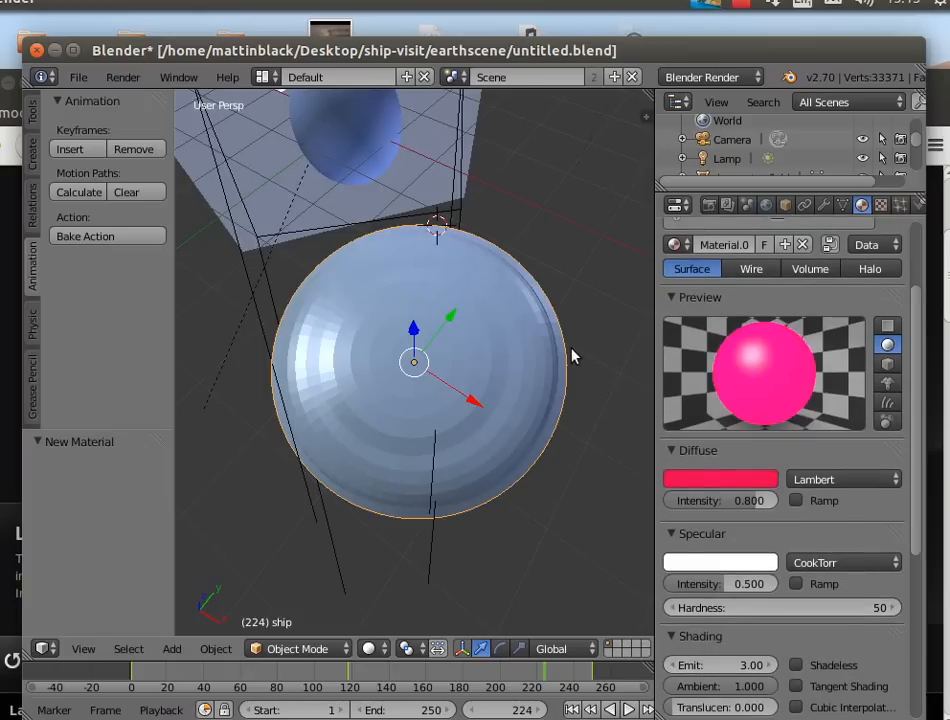
Rename the ship's red material to redlite.
scroll(784, 470, "up", 4)
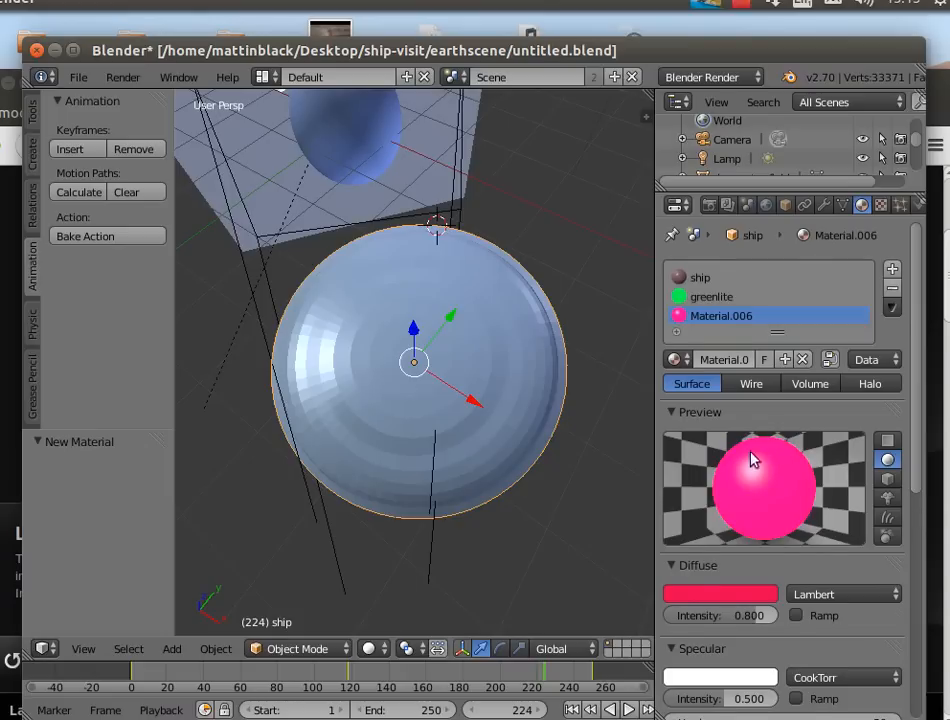
scroll(753, 462, "down", 1)
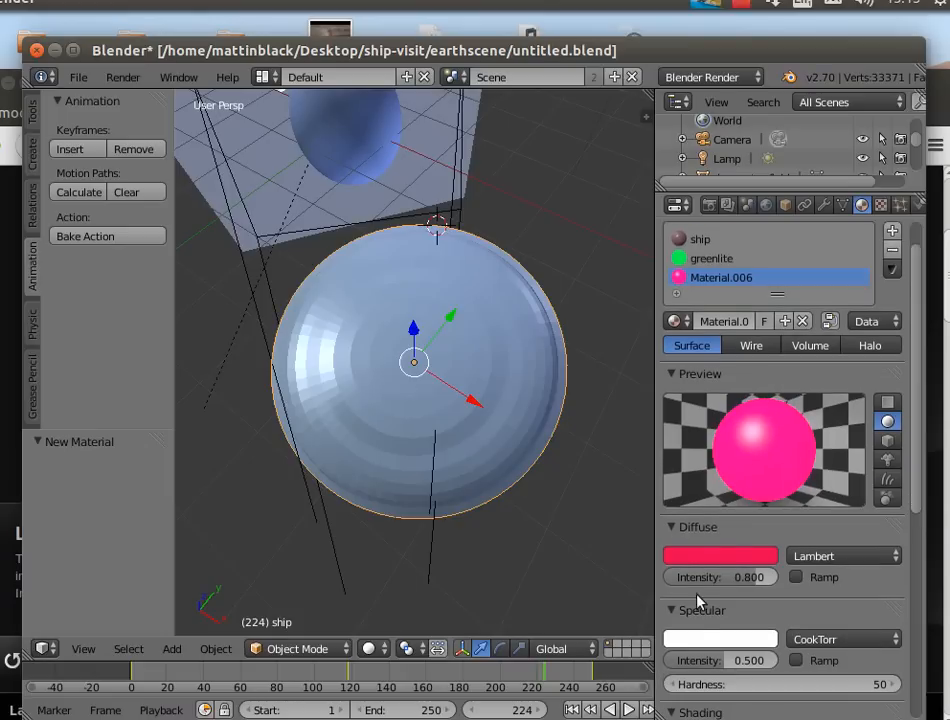
left_click(737, 321)
type("redlite")
key("Return")
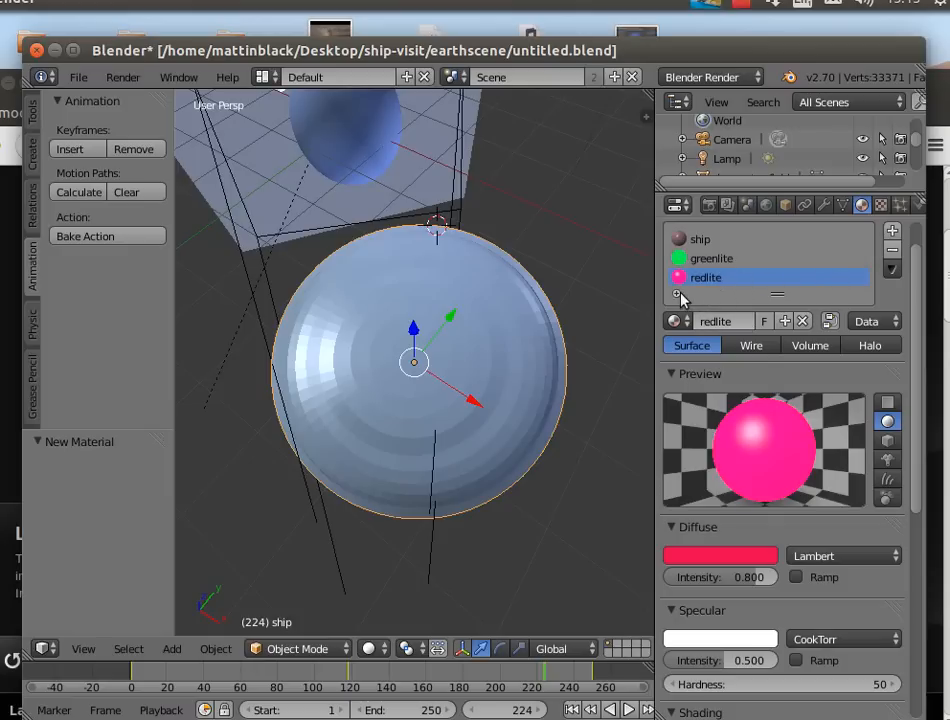
Add a fourth material slot to the ship with a new material using diffuse intensity 1 and specular intensity 0.
left_click(892, 231)
left_click(727, 322)
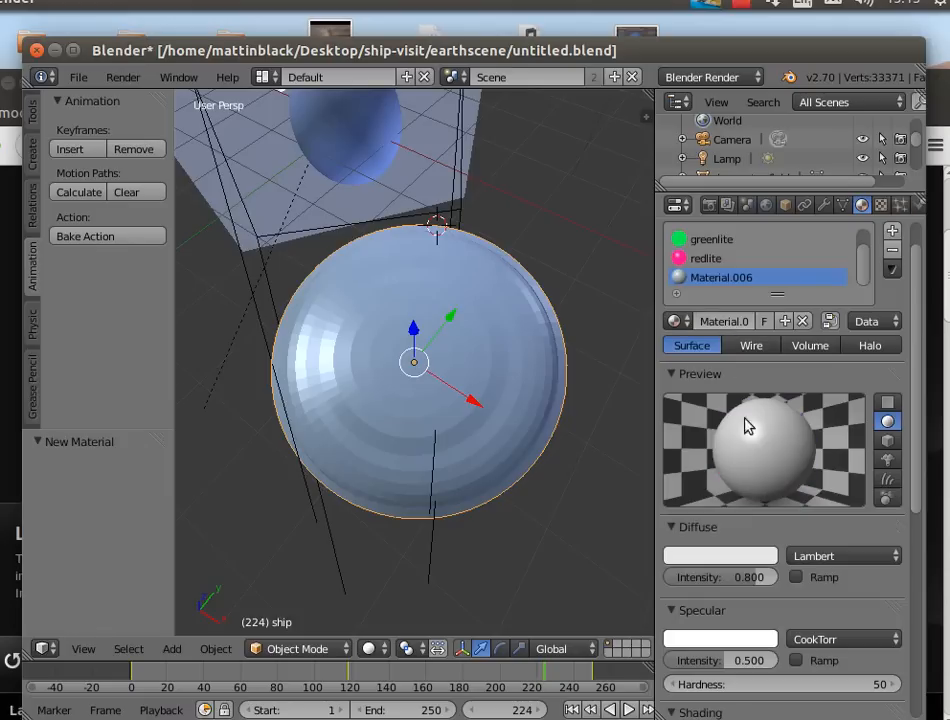
left_click_drag(746, 579, 790, 578)
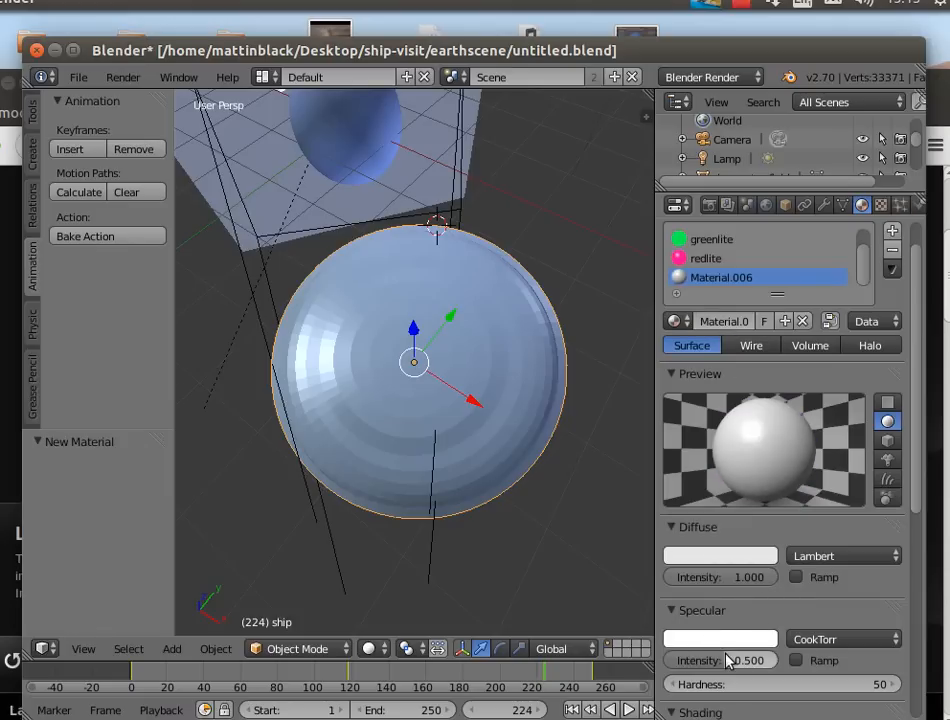
left_click_drag(731, 661, 680, 668)
Set the white material's emit value to 3.
scroll(680, 668, "down", 3)
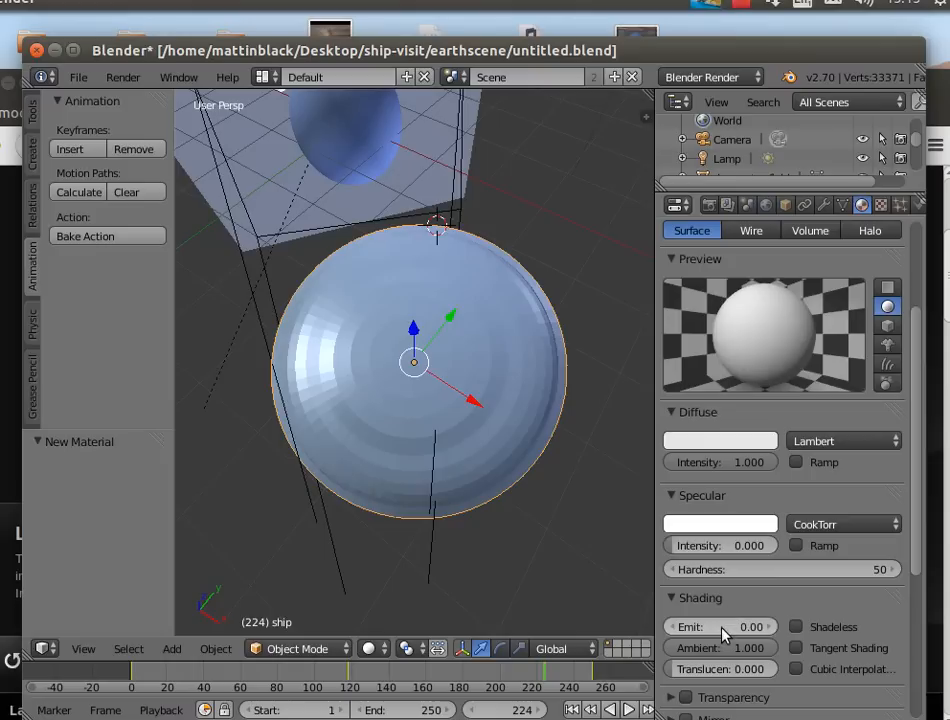
left_click(720, 628)
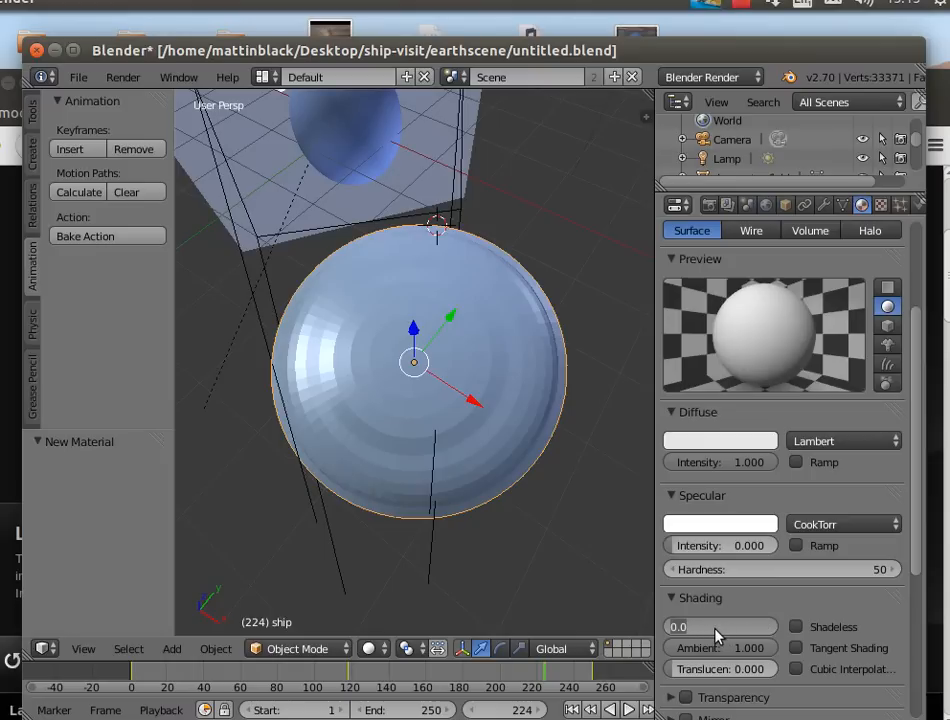
type("3")
key("Return")
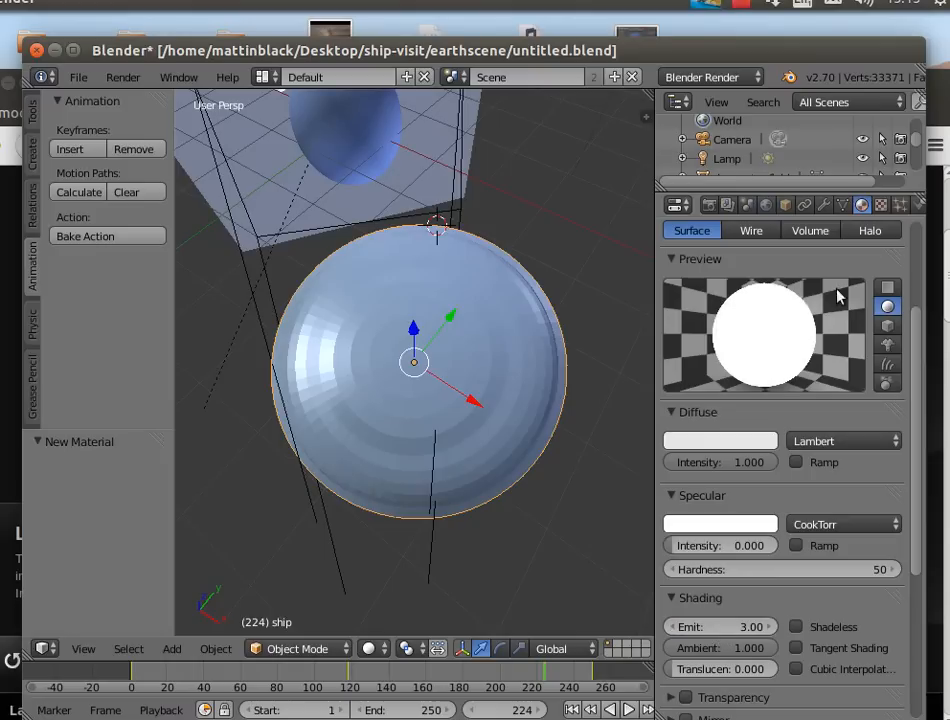
Rename the ship's white material to witelite.
left_click_drag(912, 314, 913, 262)
scroll(913, 262, "up", 2)
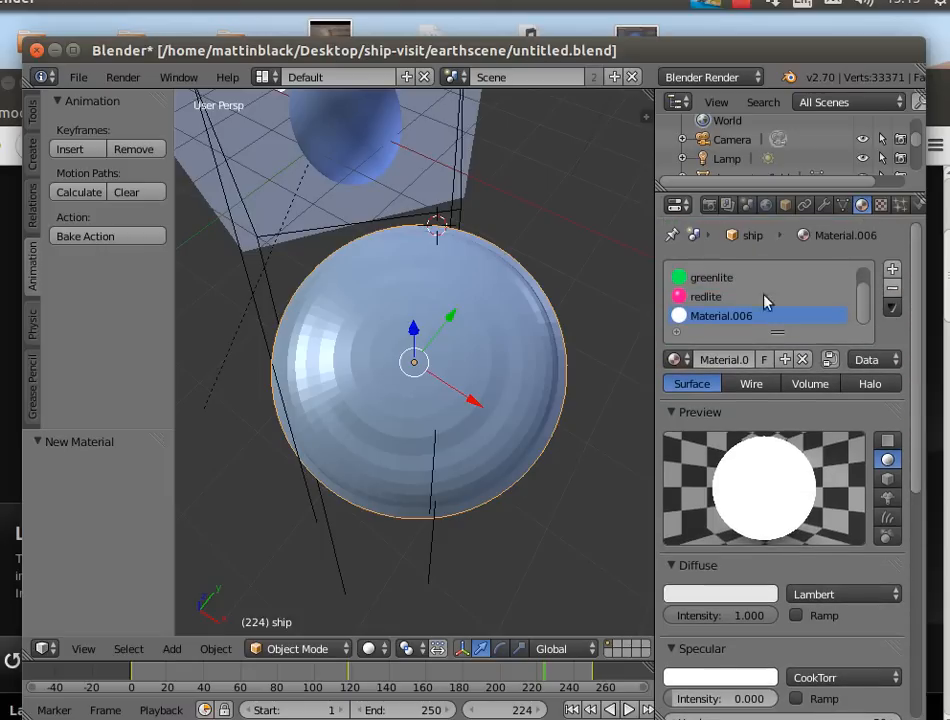
left_click(720, 360)
type("w")
type("itelite")
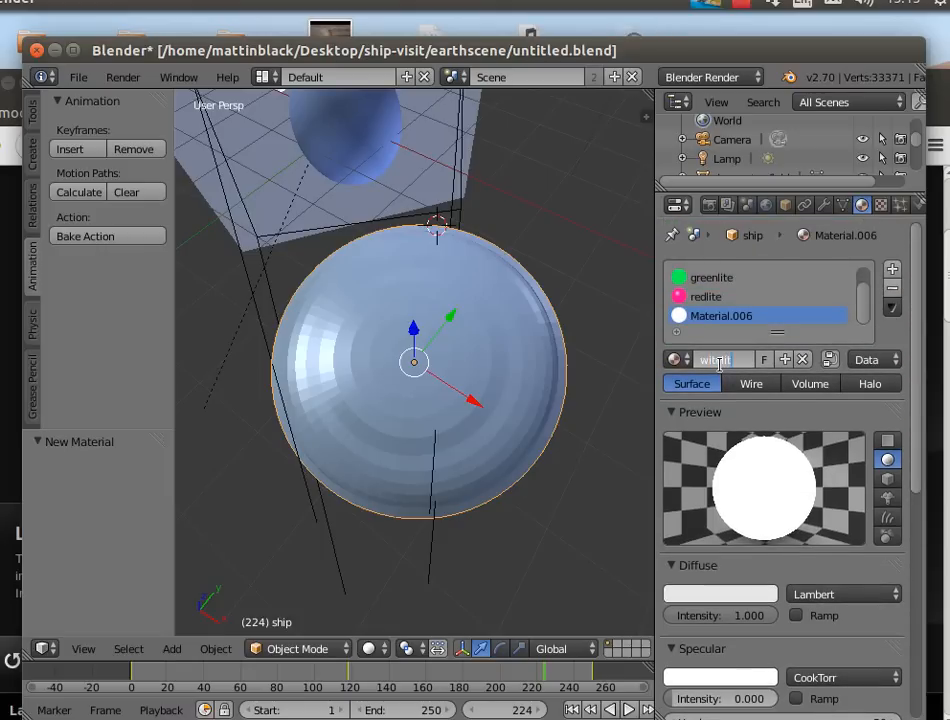
key("Return")
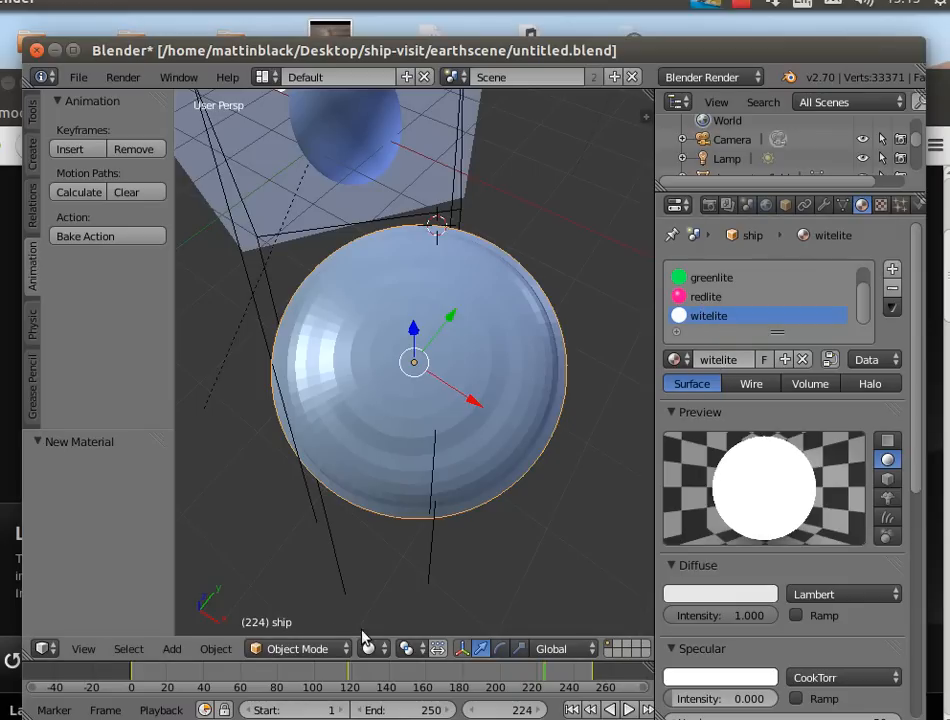
Put the ship into Edit Mode with face selection and clear the current face selection.
left_click(296, 652)
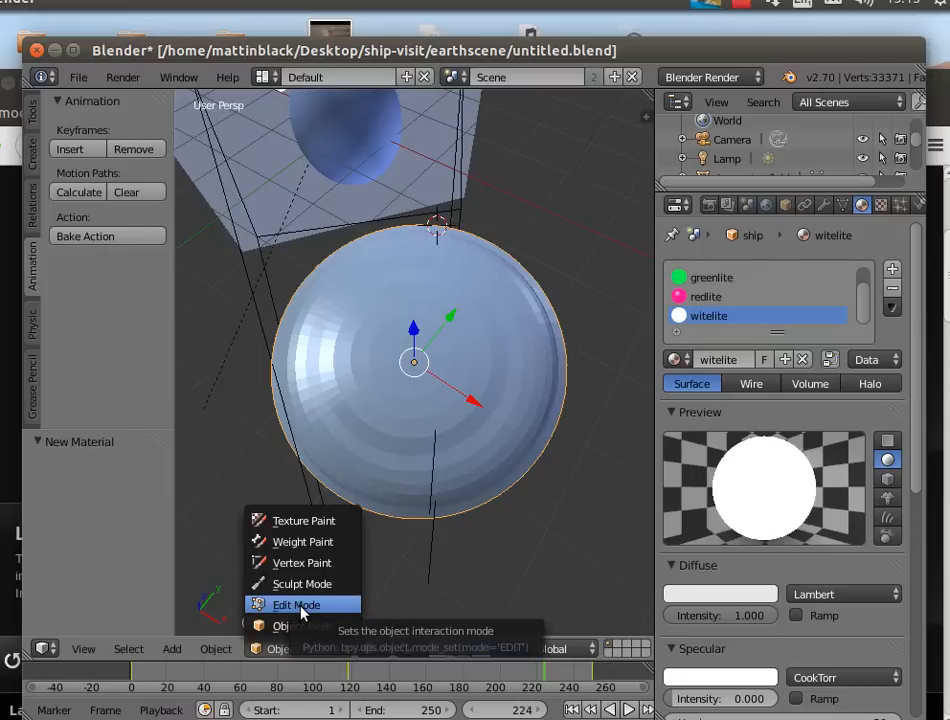
left_click(300, 608)
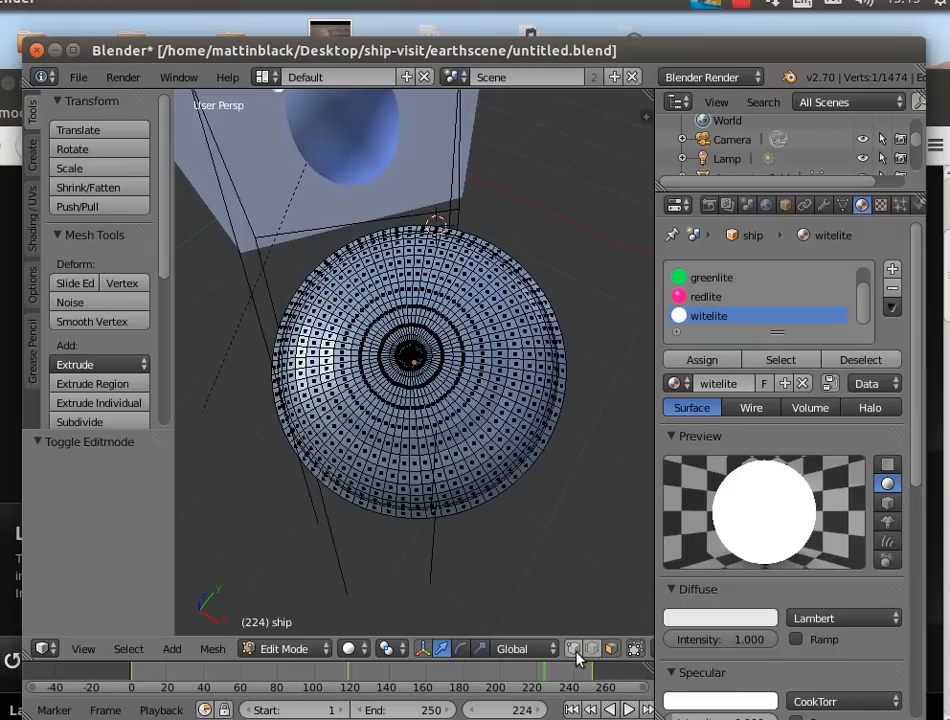
left_click(610, 650)
key("a")
Select two opposite faces near the ship's left and right rims and assign the greenlite material to them.
right_click(561, 340)
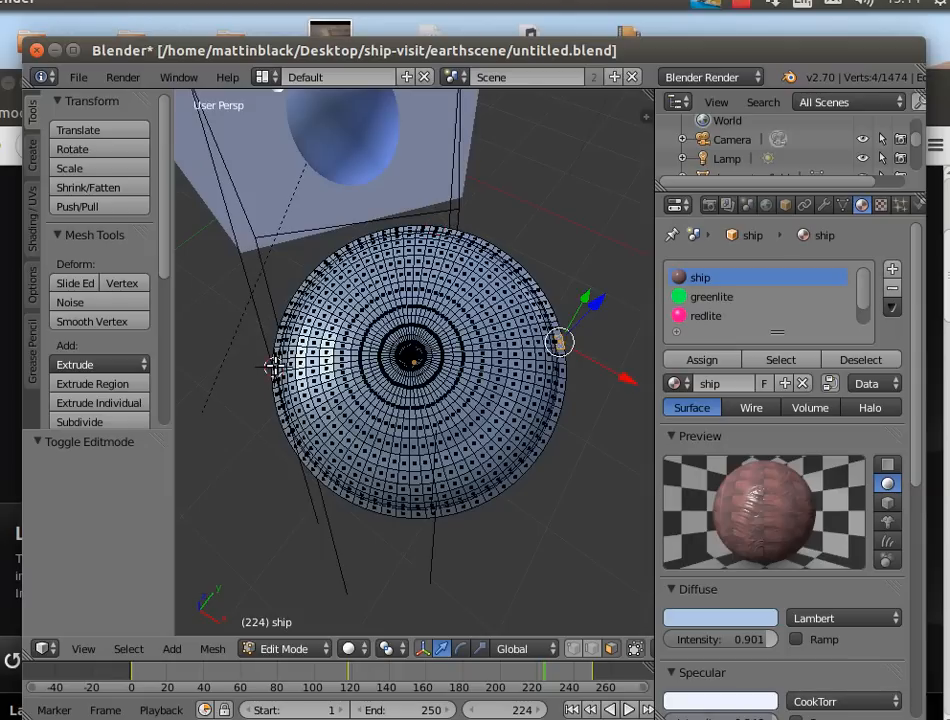
right_click(272, 366, "shift")
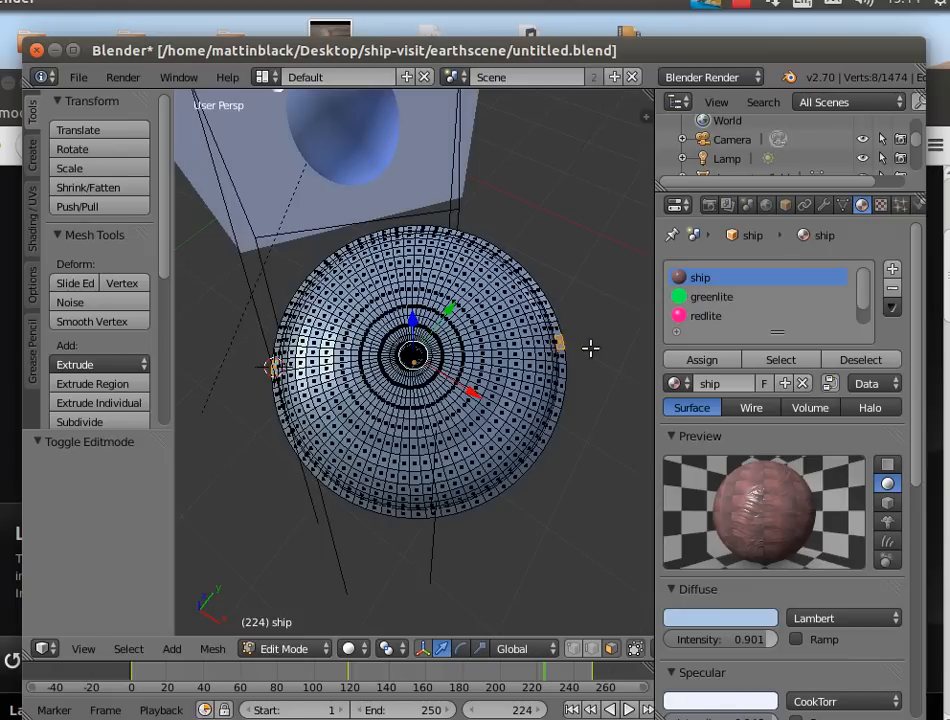
left_click(719, 297)
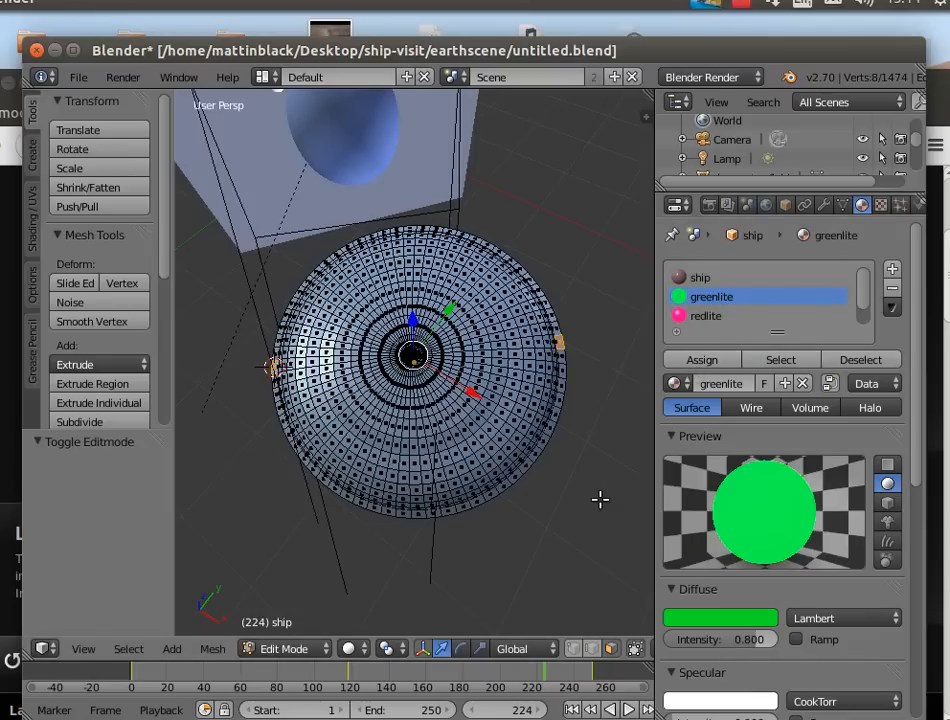
left_click(702, 360)
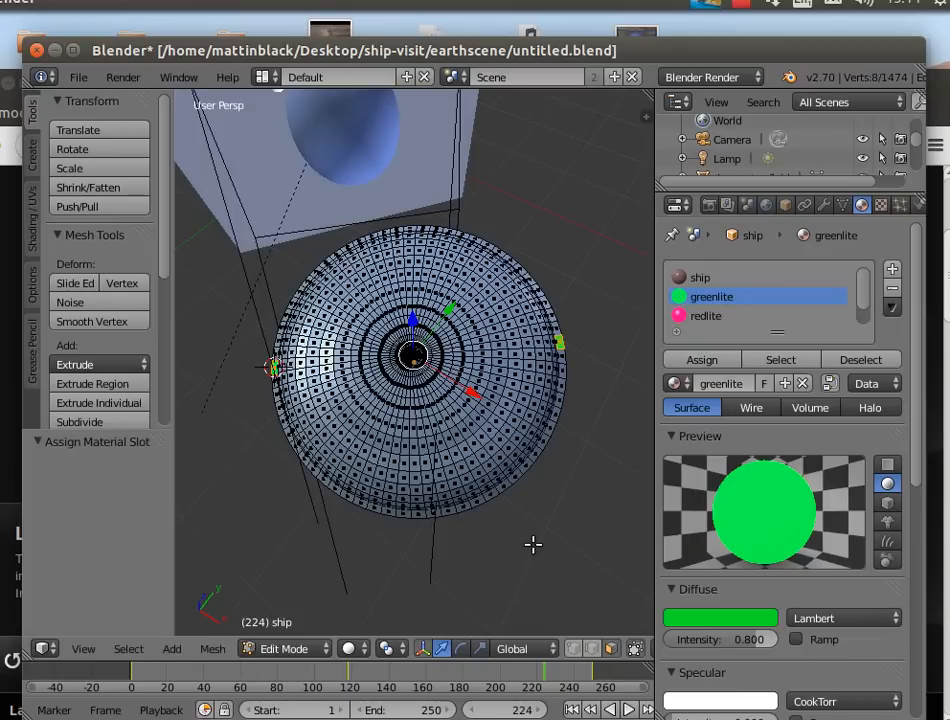
Select two opposite faces at the ship's lower-right and upper-left rim and assign the redlite material to them.
right_click(525, 464)
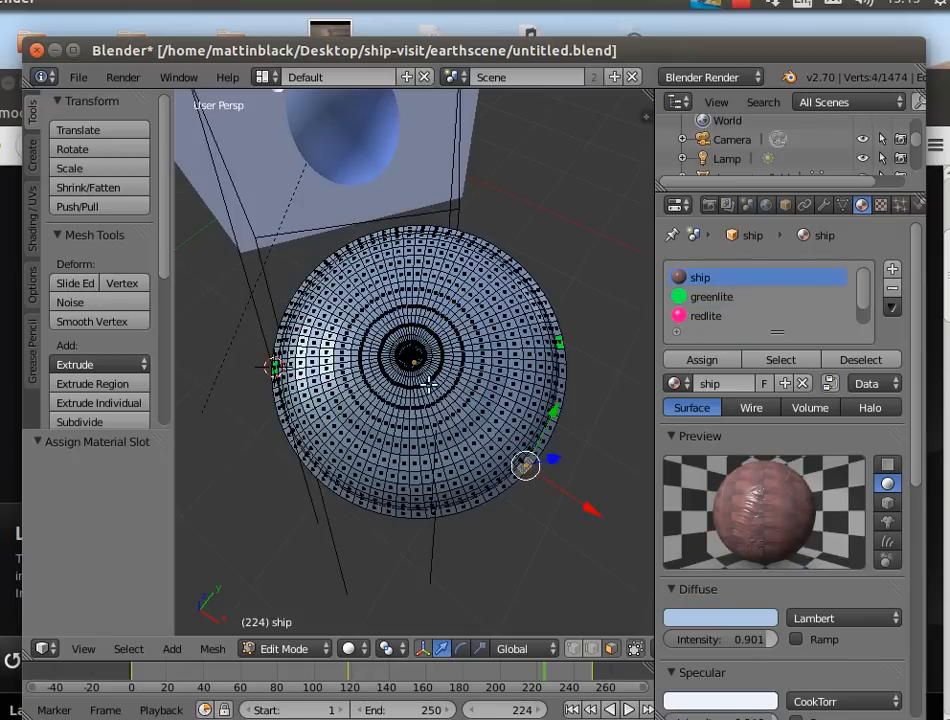
right_click(326, 261, "shift")
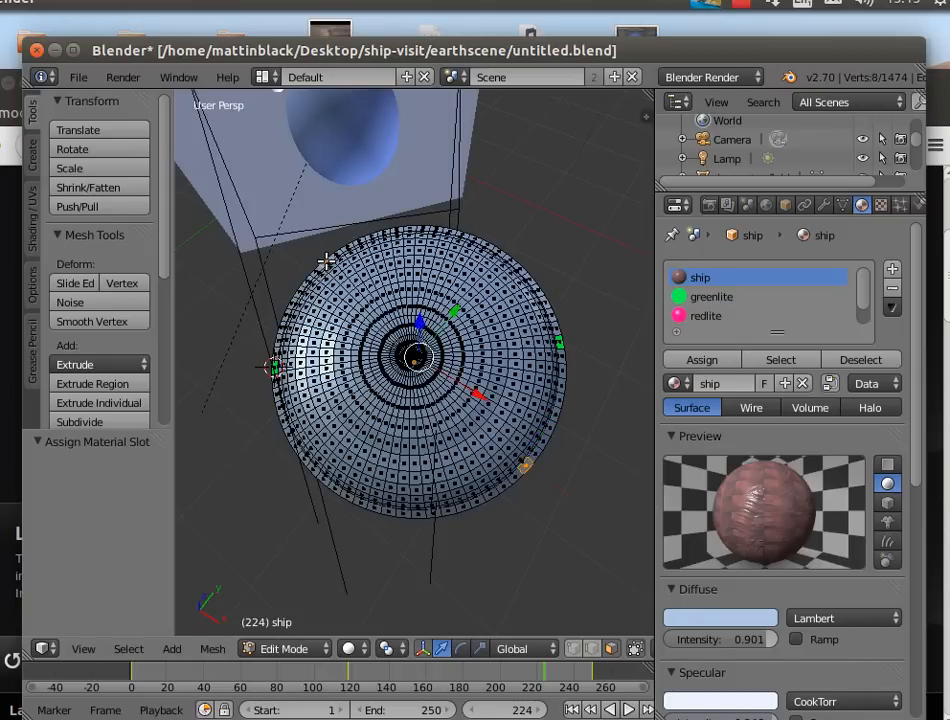
left_click(706, 316)
left_click(710, 364)
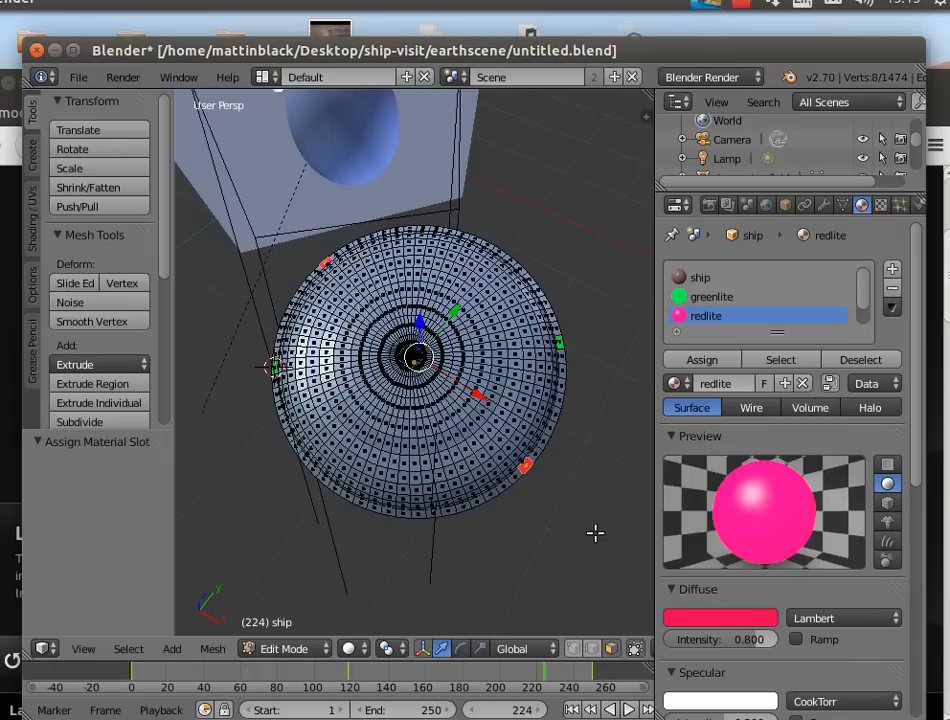
Select two opposite faces at the ship's lower-left and upper-right rim and assign the witelite material to them.
right_click(358, 503)
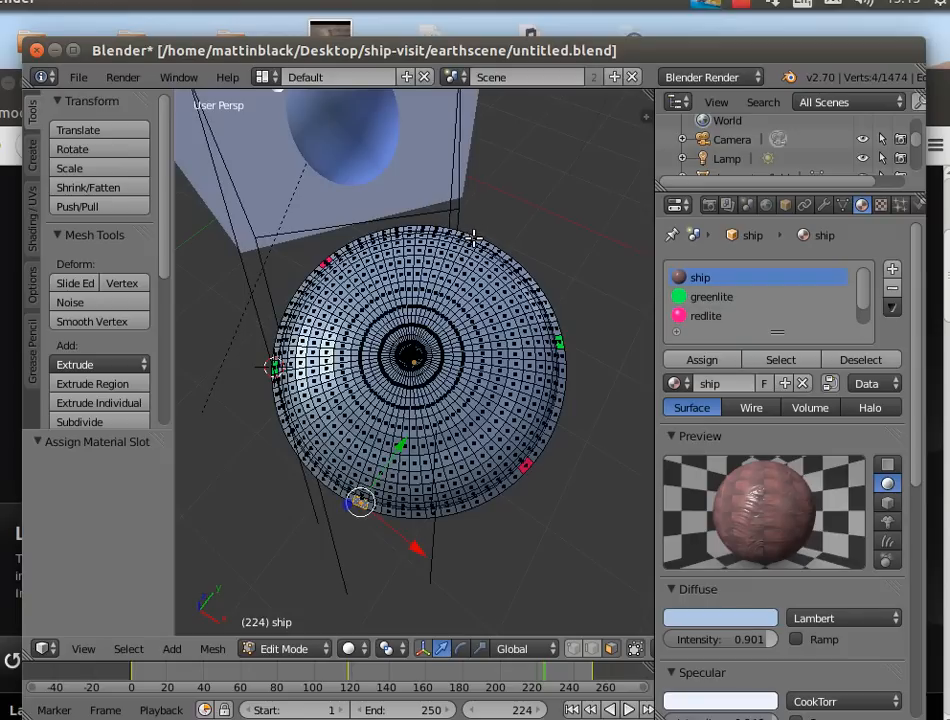
right_click(472, 237, "shift")
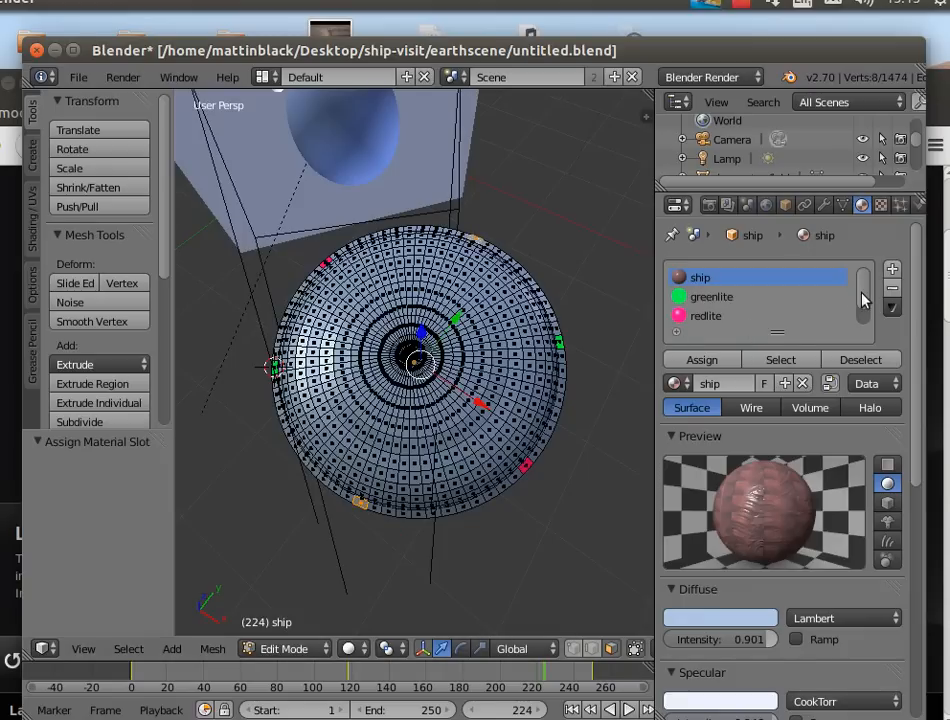
left_click_drag(863, 303, 867, 329)
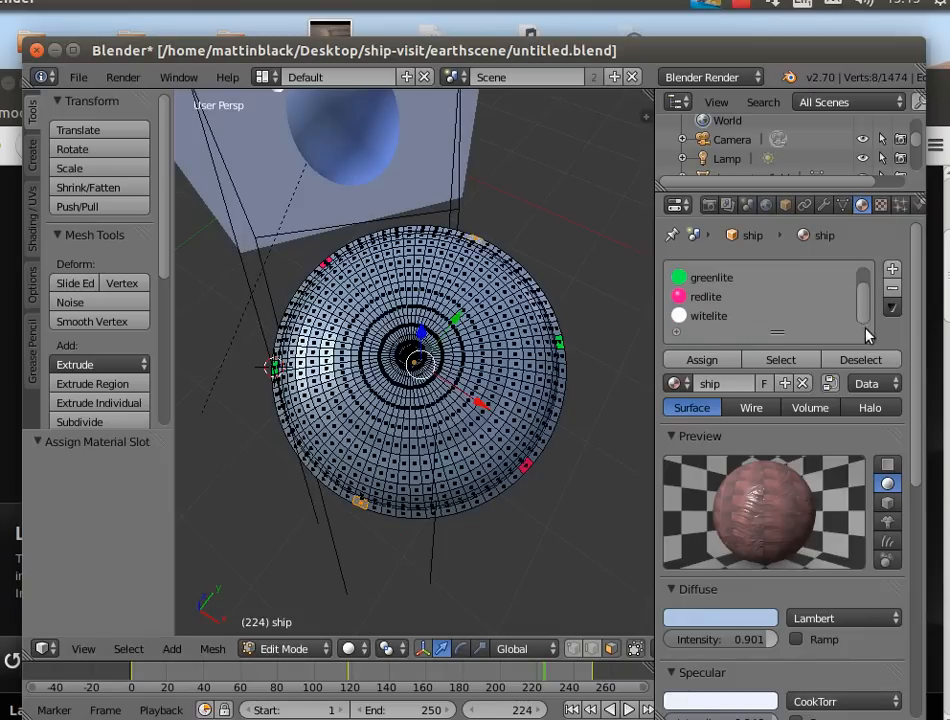
left_click(712, 322)
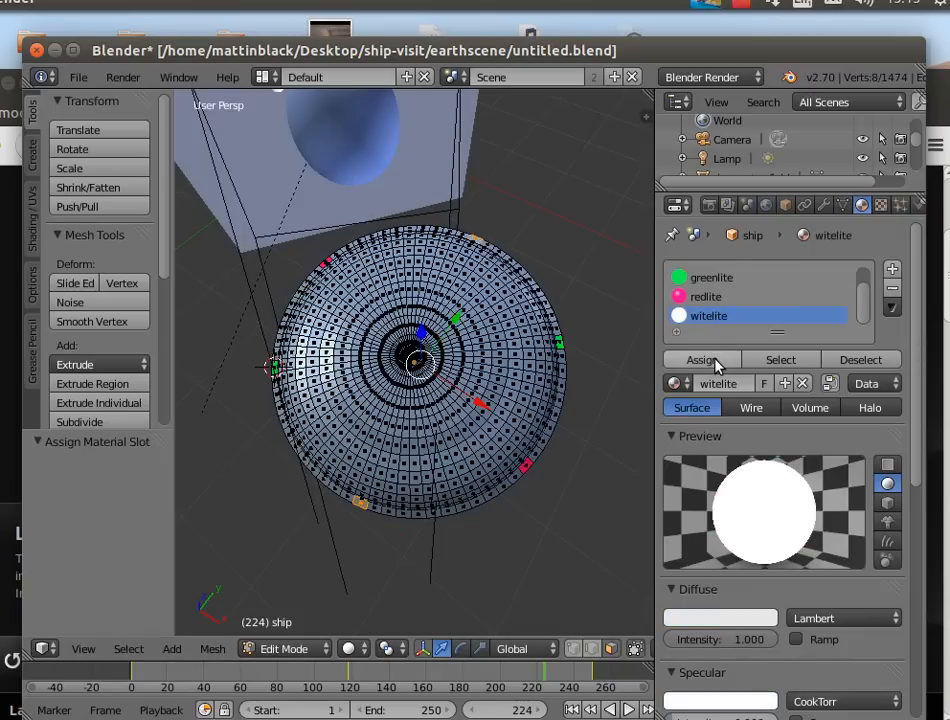
left_click(717, 362)
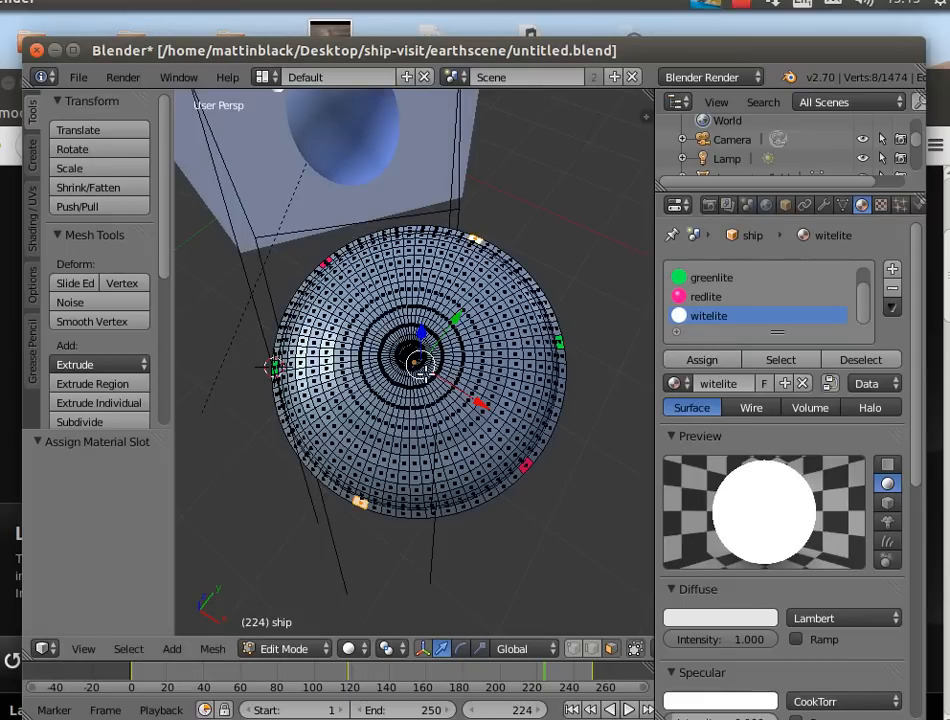
scroll(418, 411, "up", 1)
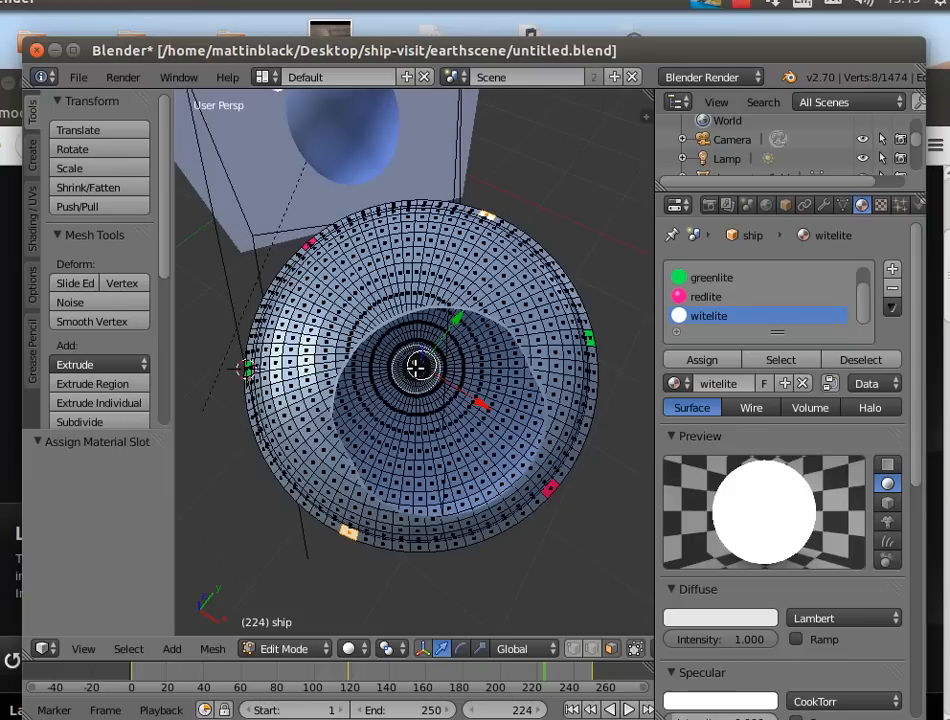
key("l")
key("c")
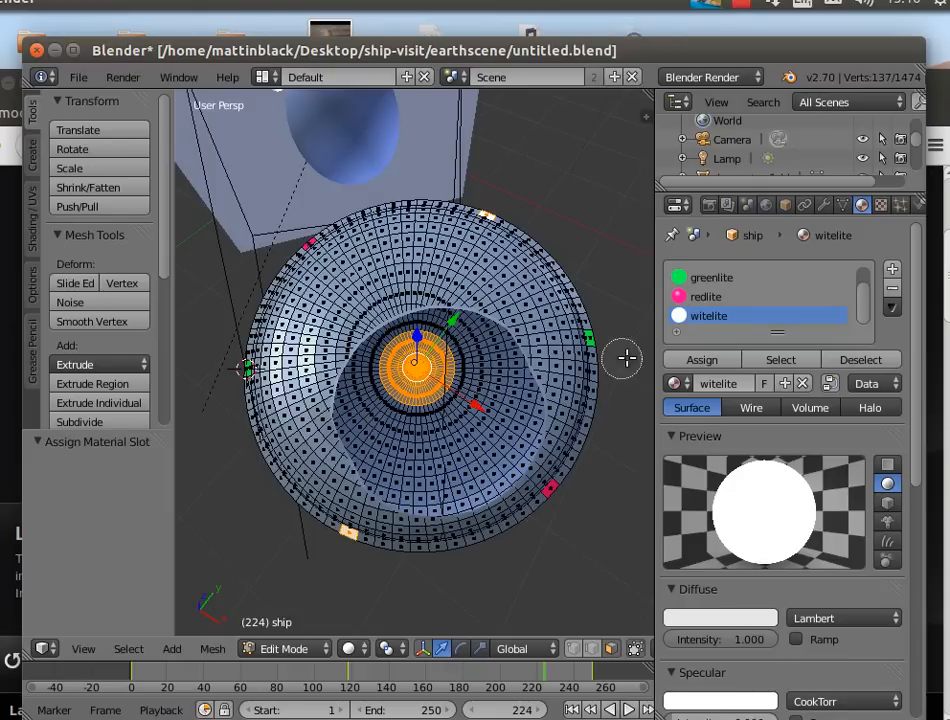
right_click(485, 437)
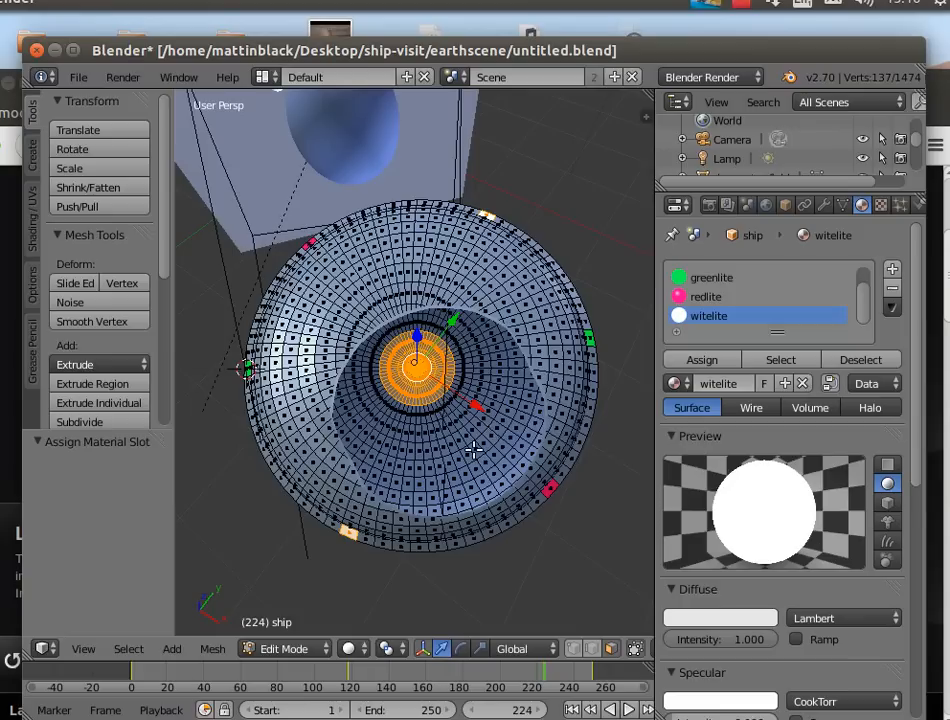
key("a")
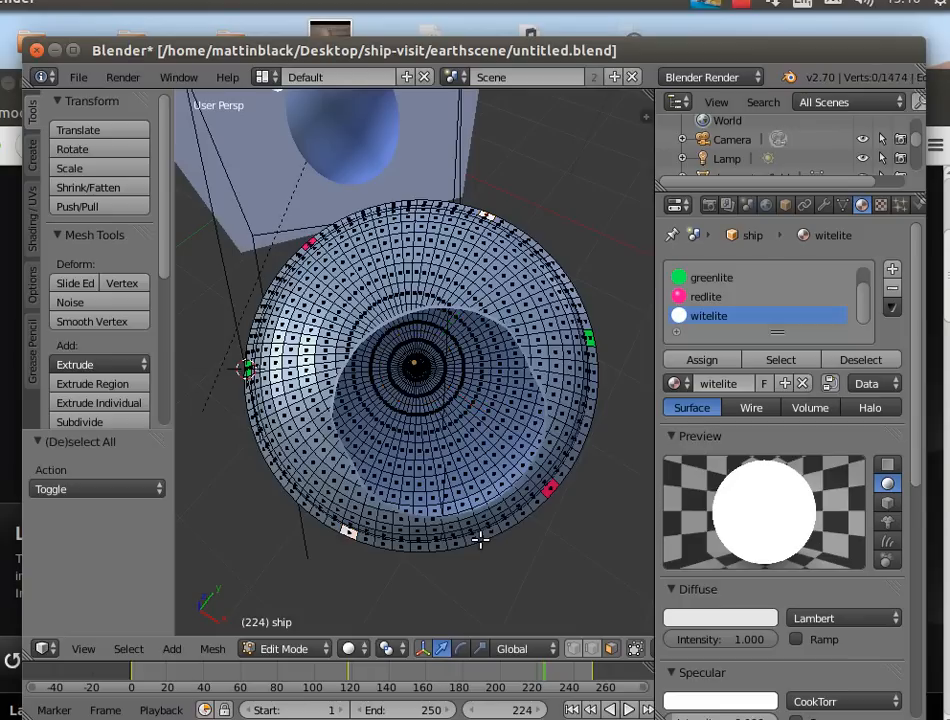
Return the ship to Object Mode and rewind the animation to frame 1.
left_click(292, 649)
left_click(296, 626)
mouse_move(399, 609)
middle_mouse_down()
mouse_move(405, 532)
mouse_move(390, 574)
mouse_move(297, 583)
mouse_move(276, 613)
mouse_move(465, 609)
mouse_move(414, 615)
middle_mouse_up()
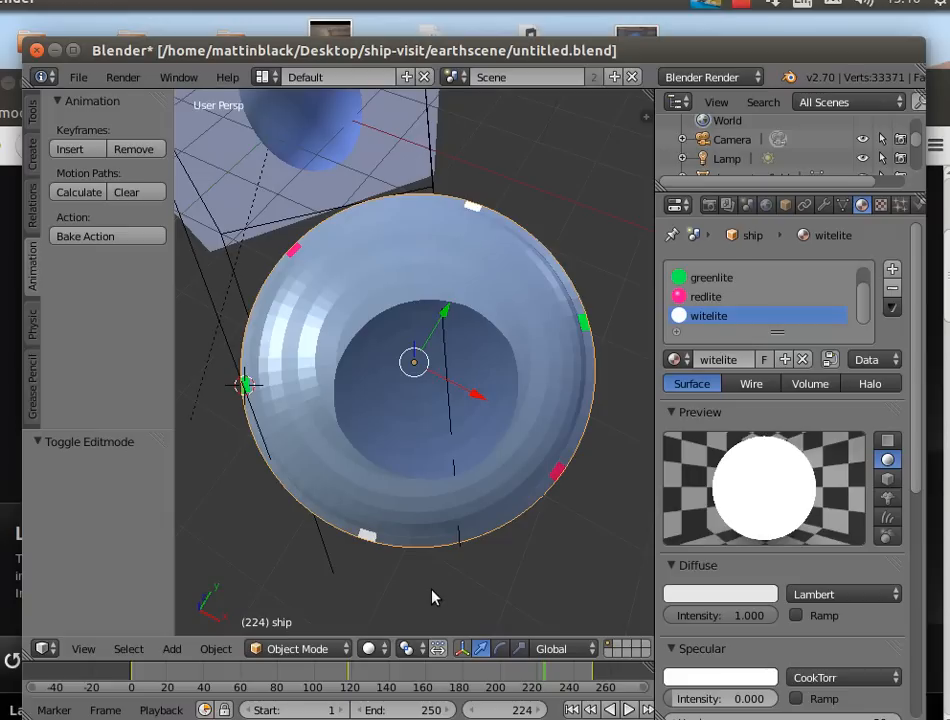
left_click(574, 709)
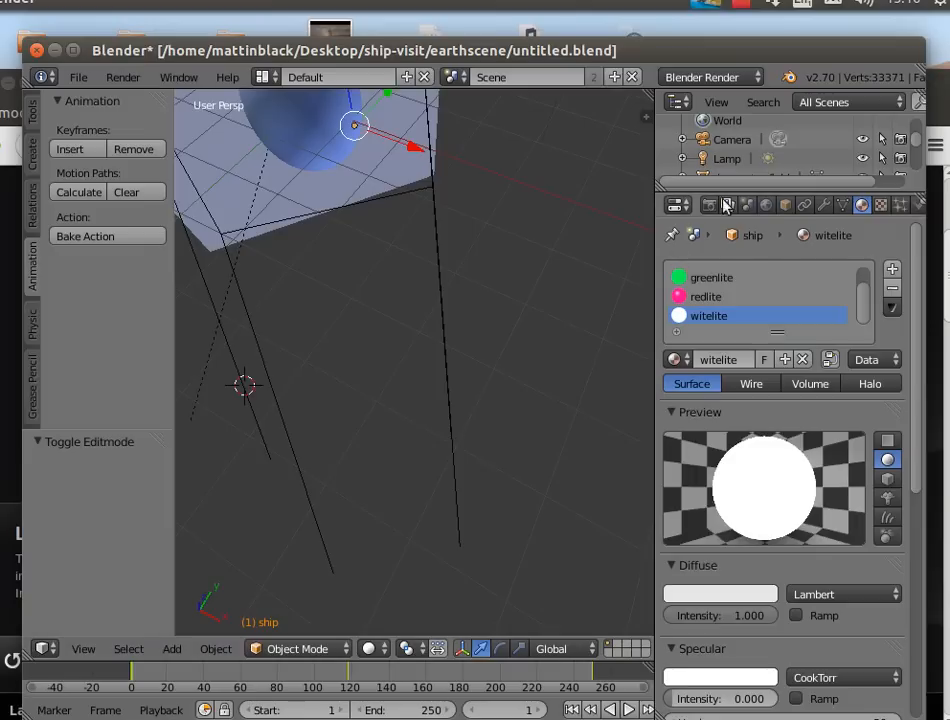
Check the ship's animation channels in the Graph Editor and return to the 3D View.
left_click(42, 649)
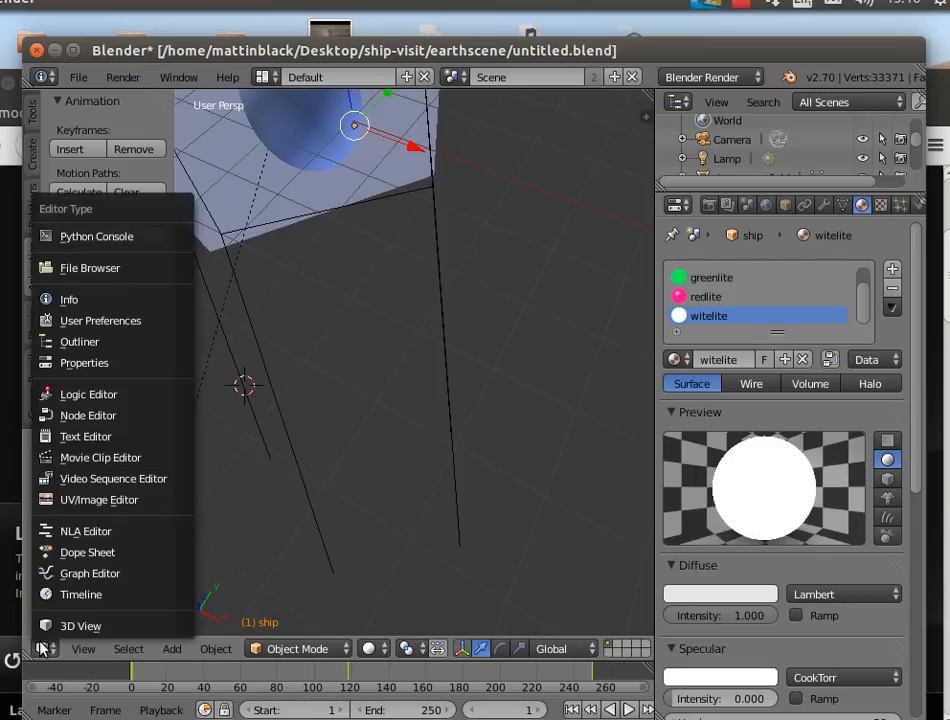
left_click(86, 574)
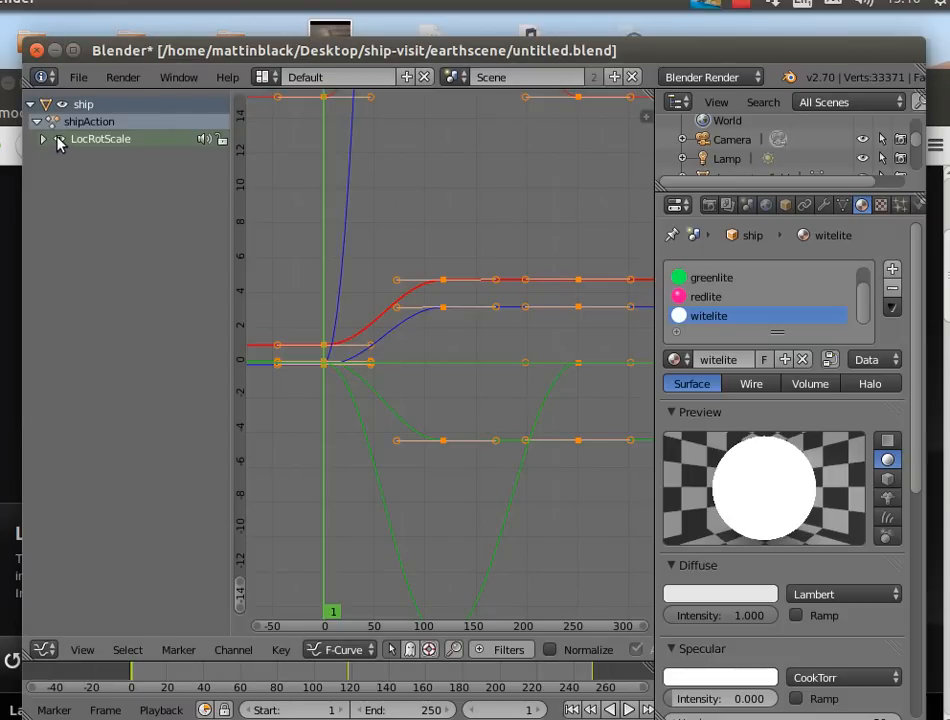
left_click(43, 650)
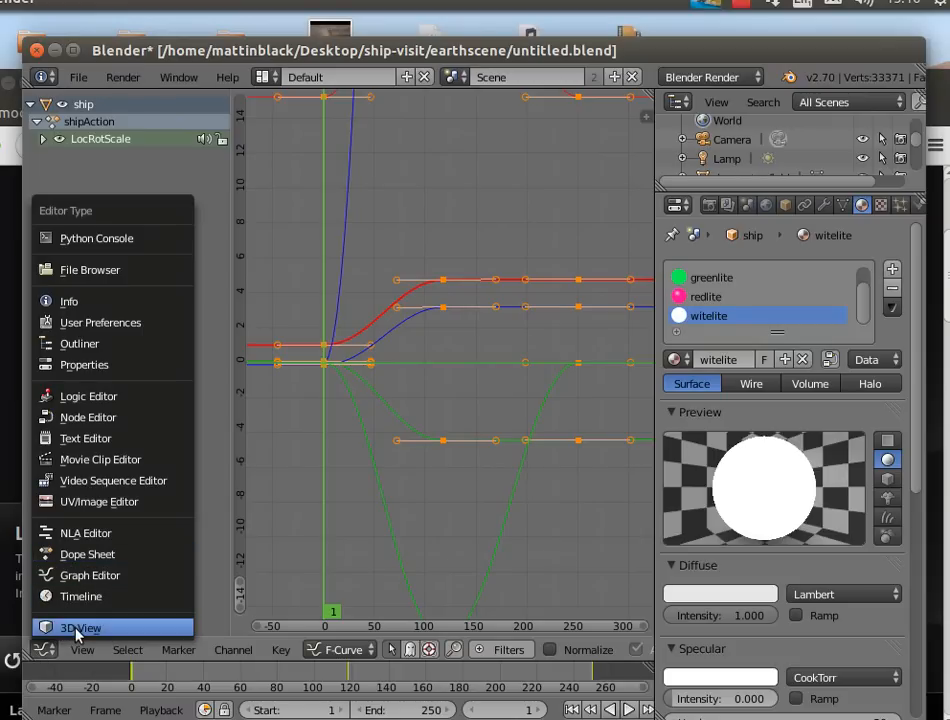
left_click(77, 628)
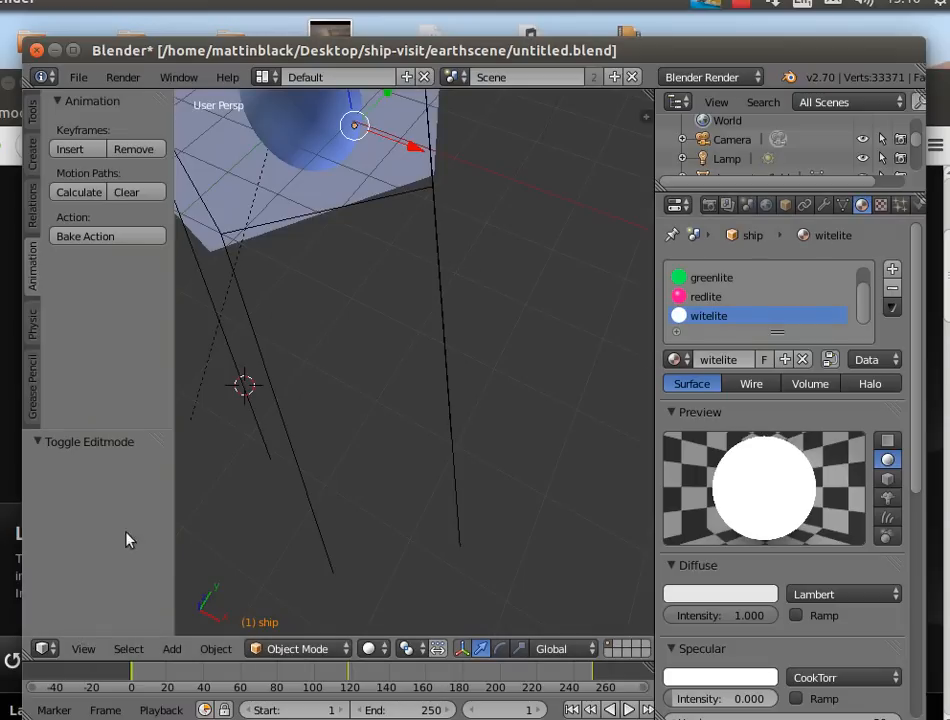
Frame the selected ship in the 3D View for a closer look at it.
left_click(83, 652)
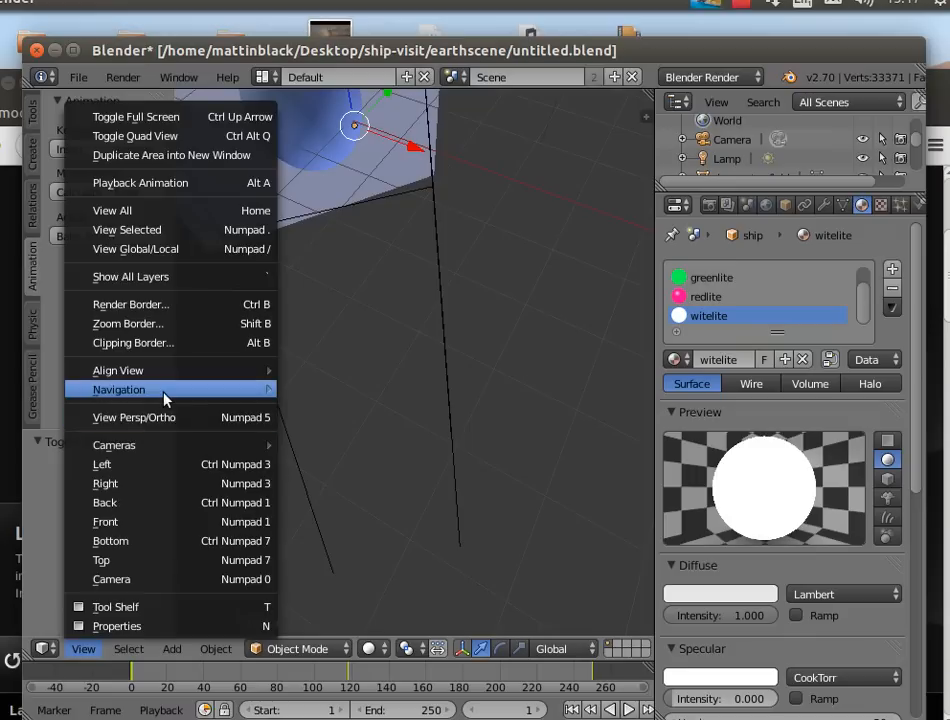
mouse_move(192, 372)
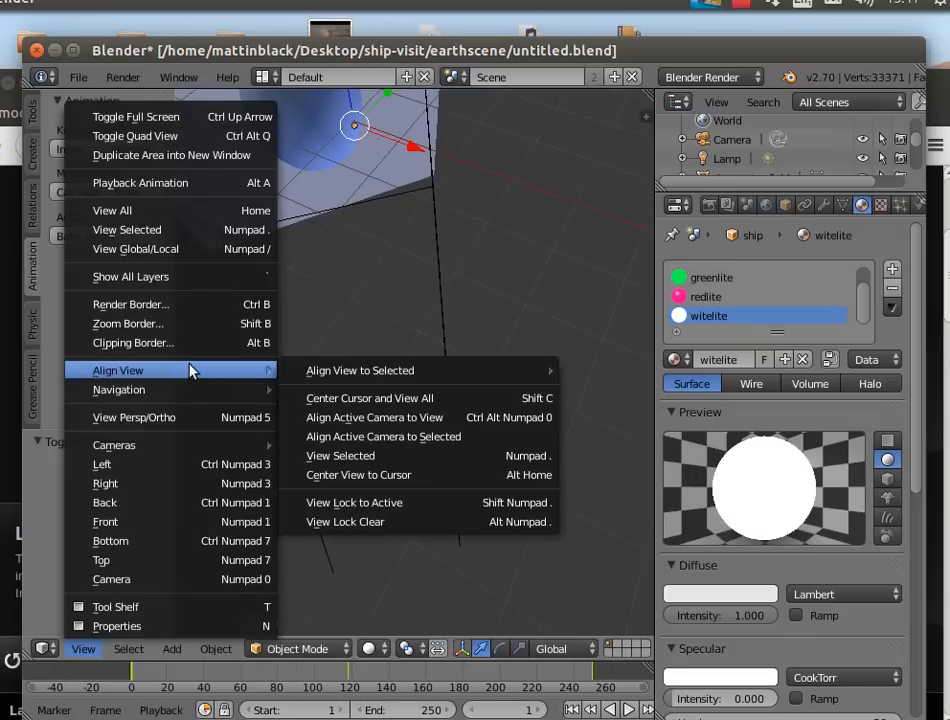
left_click(348, 456)
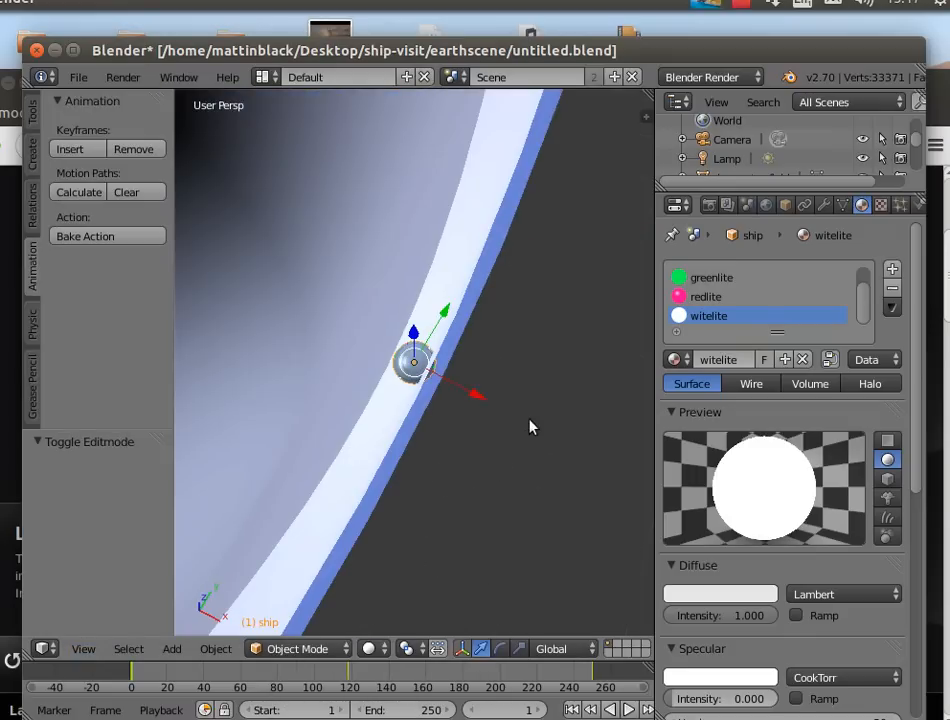
scroll(528, 430, "up", 4)
scroll(520, 436, "down", 1)
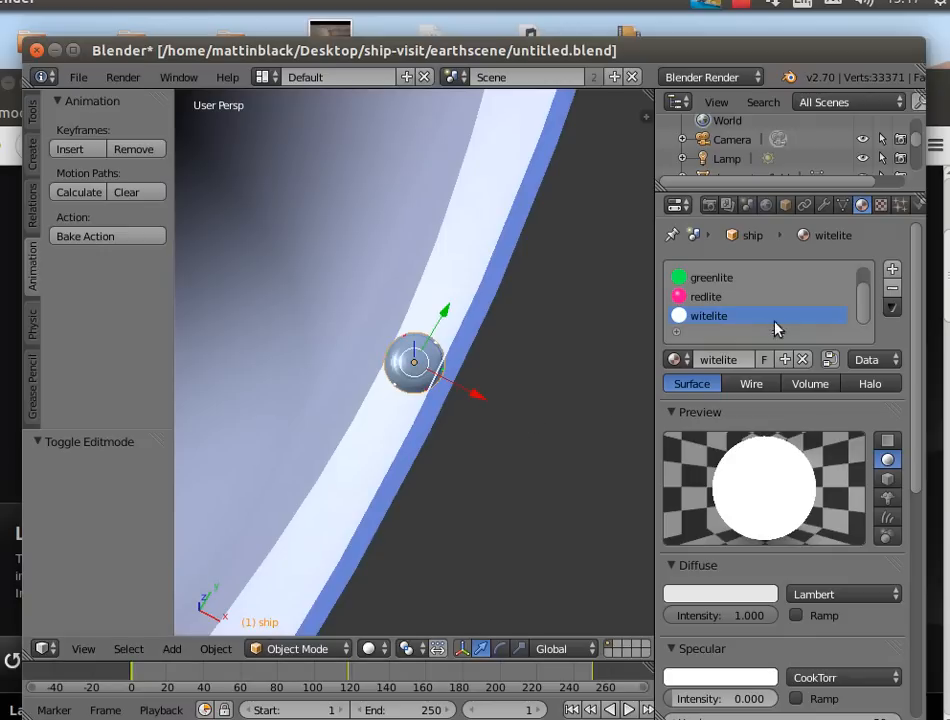
Insert a keyframe on the greenlite material's Emit value at frame 1.
left_click(731, 281)
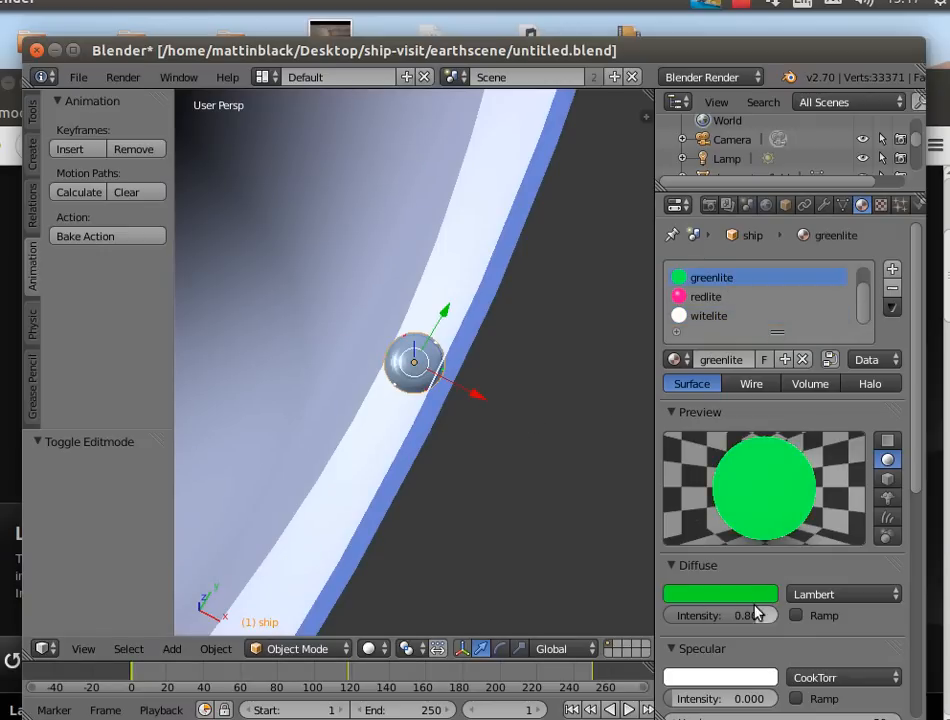
scroll(744, 626, "down", 5)
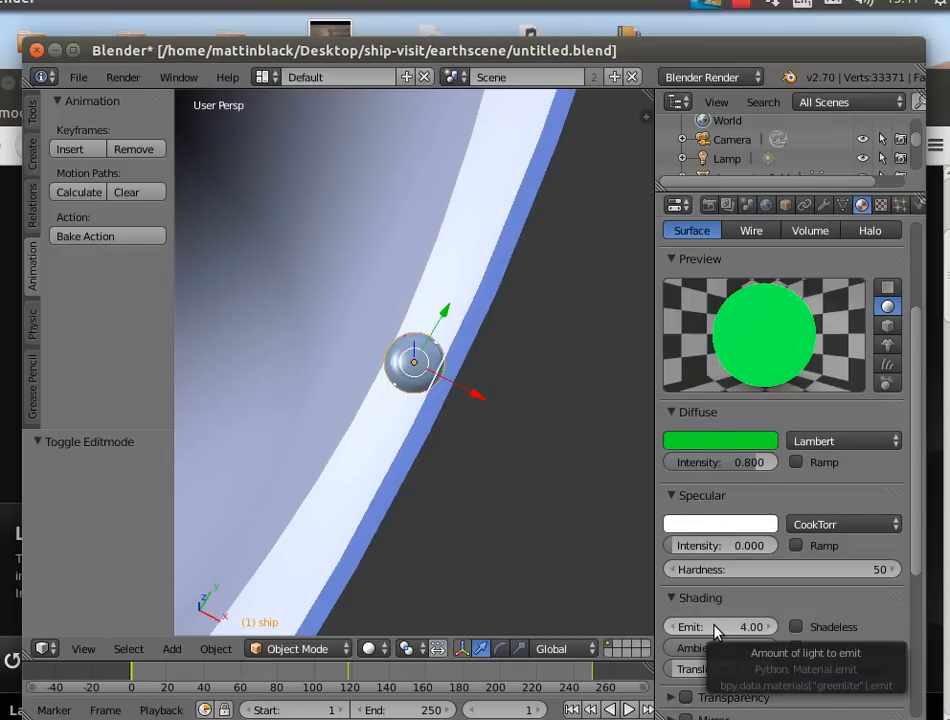
key("i")
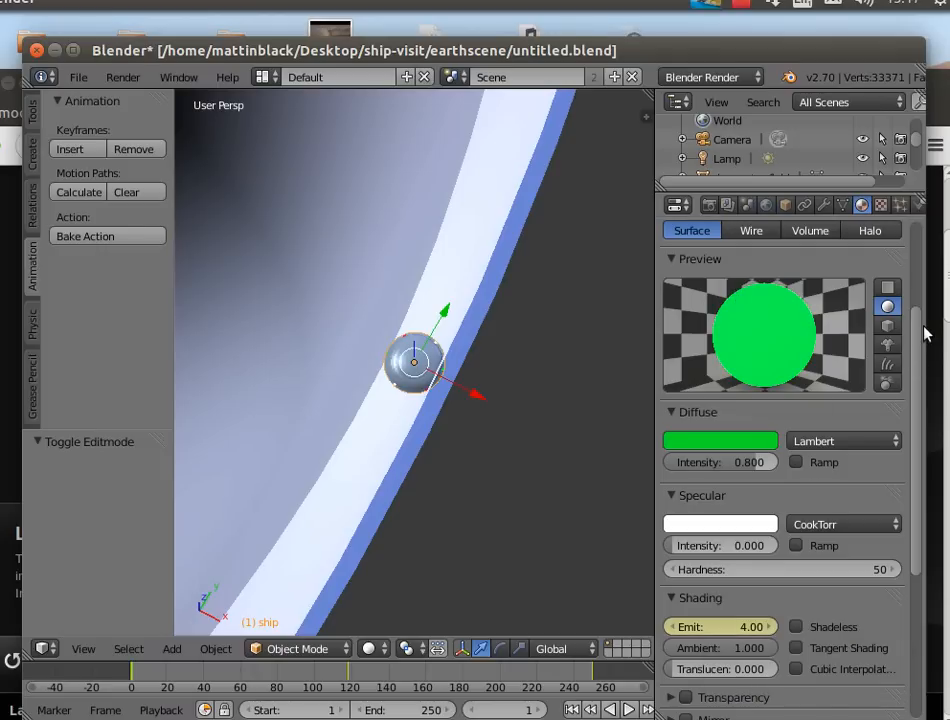
Insert a keyframe on the redlite material's Emit value at frame 1.
left_click_drag(916, 329, 916, 248)
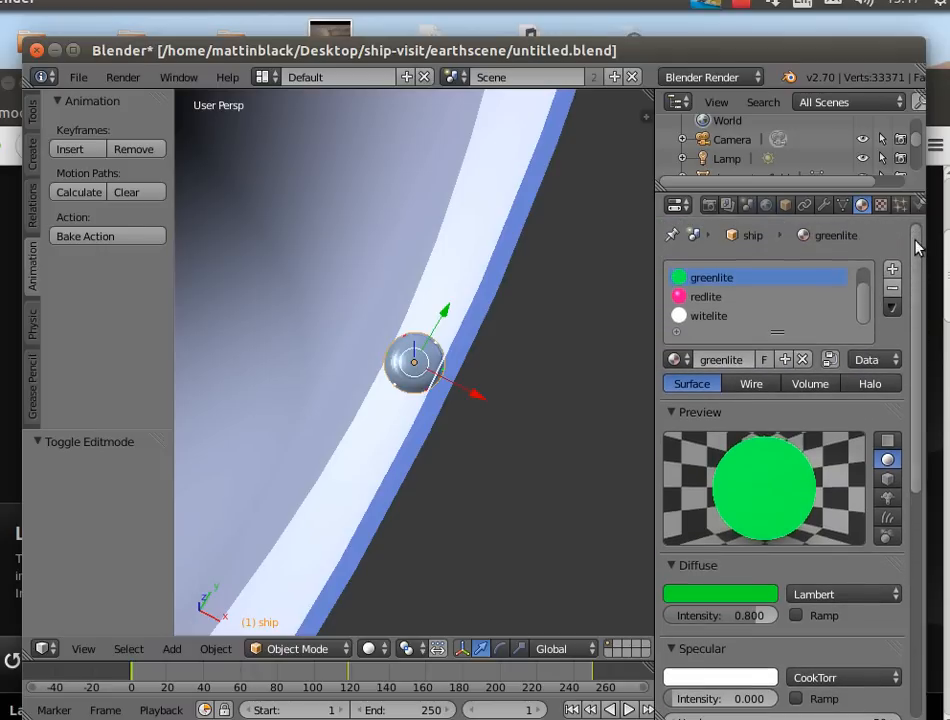
left_click(712, 297)
scroll(918, 350, "down", 7)
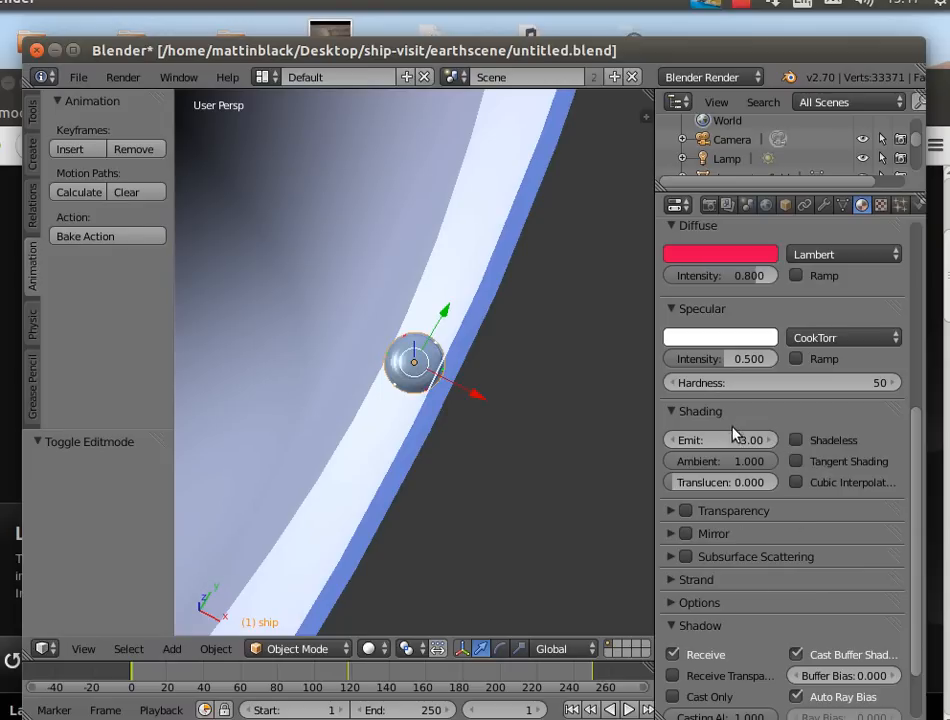
key("i")
Insert a keyframe on the witelite material's Emit value at frame 1.
left_click_drag(920, 434, 927, 267)
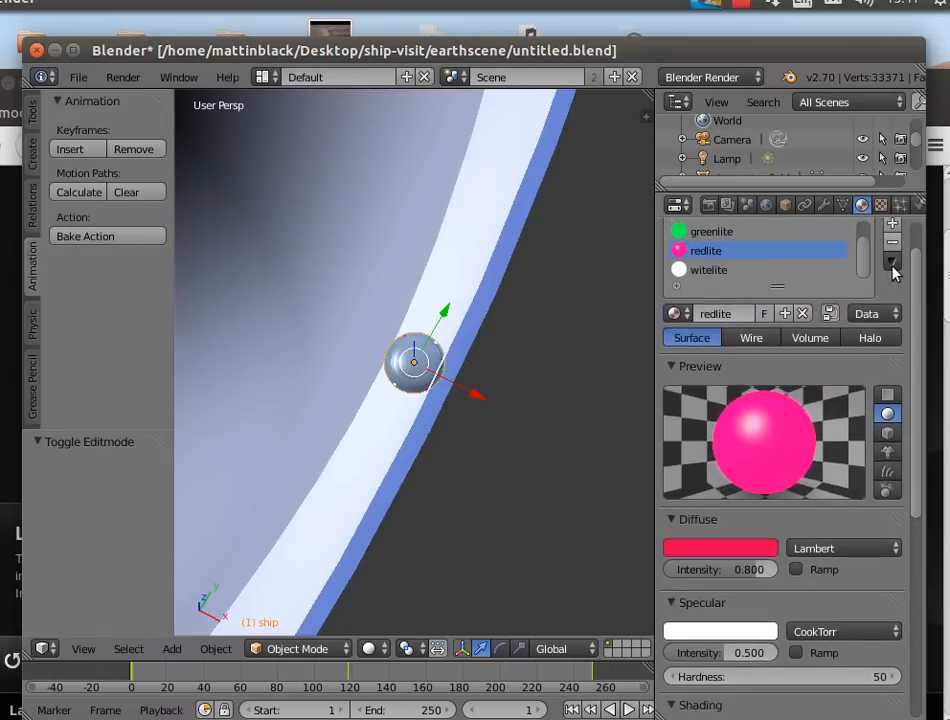
left_click(730, 269)
left_click_drag(918, 310, 938, 428)
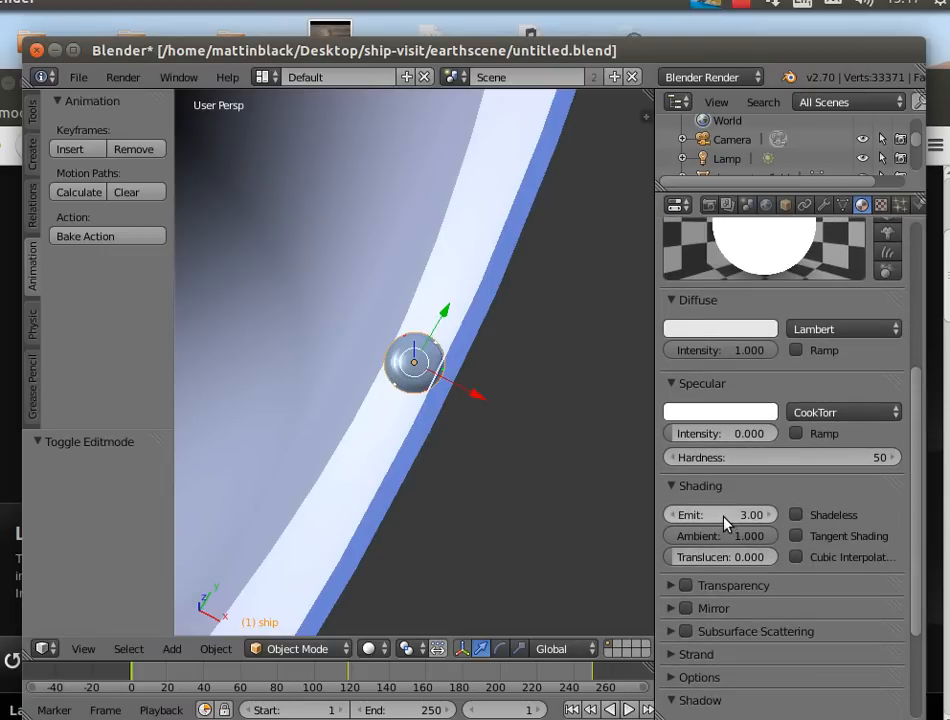
key("i")
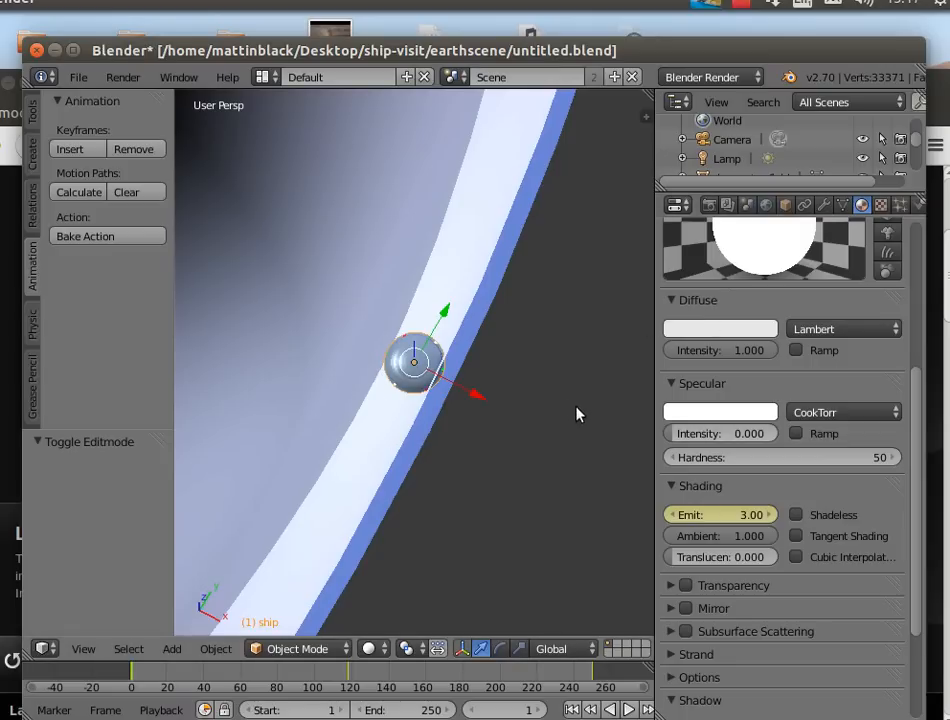
left_click_drag(918, 447, 918, 400)
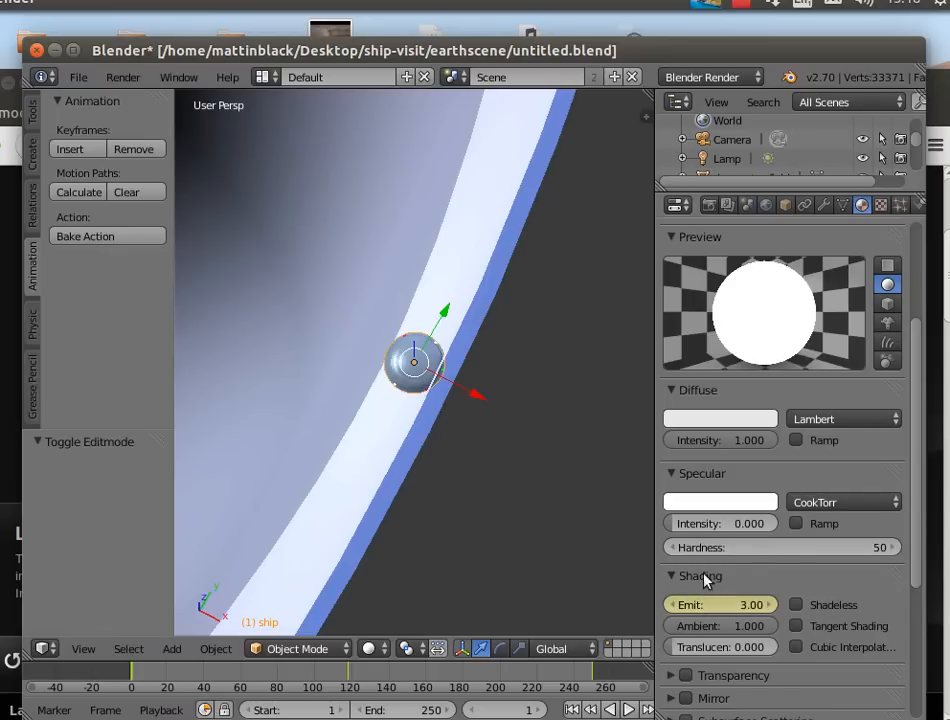
Switch the 3D View to the Graph Editor and select the Emit channel of the greenlite material.
left_click(46, 651)
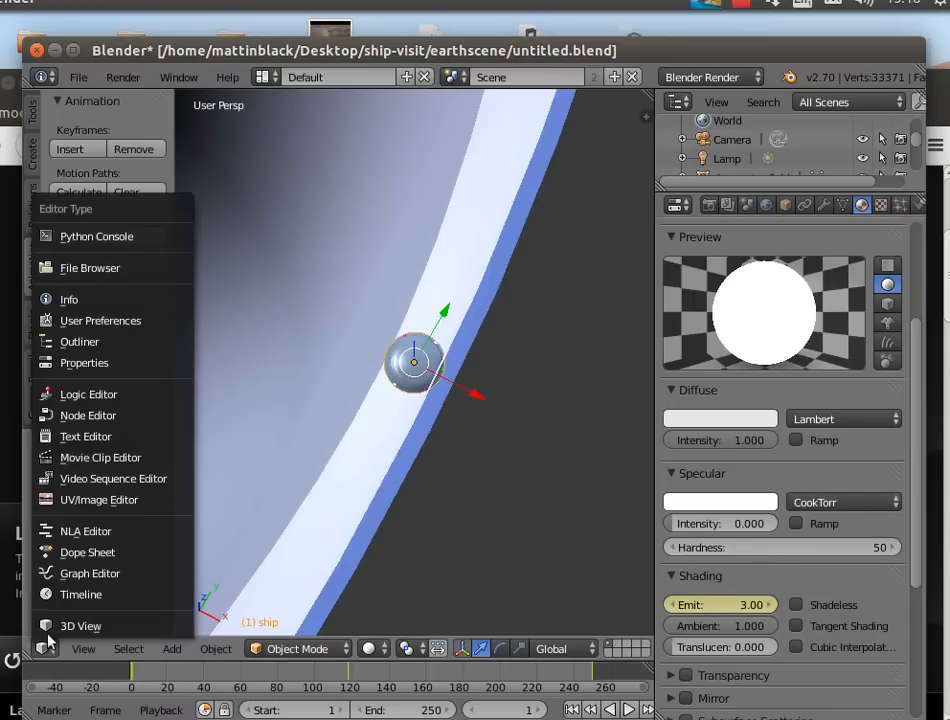
left_click(80, 574)
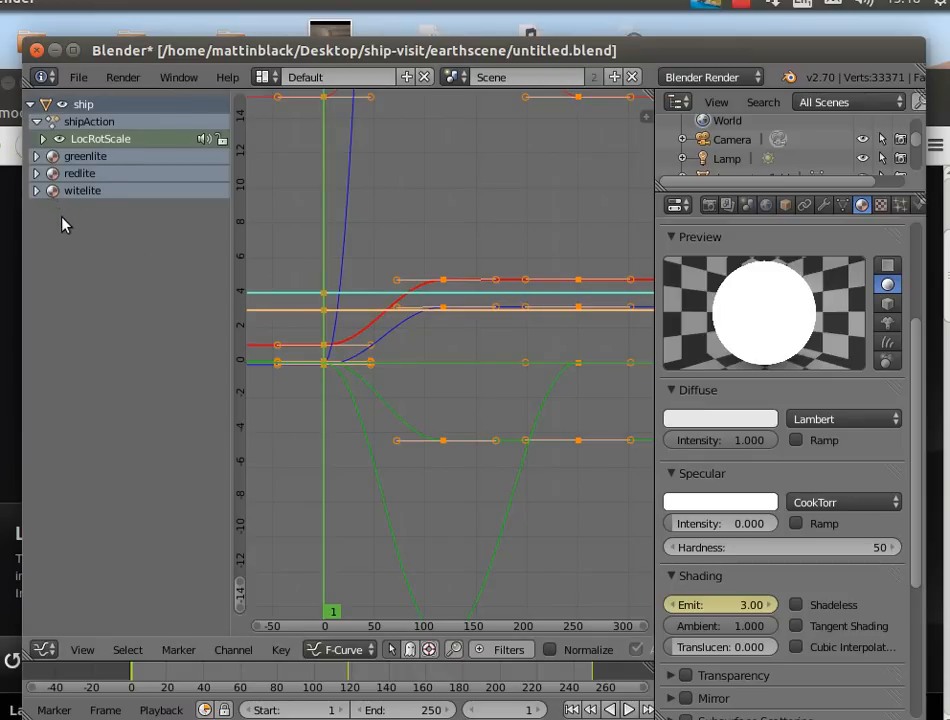
left_click(37, 157)
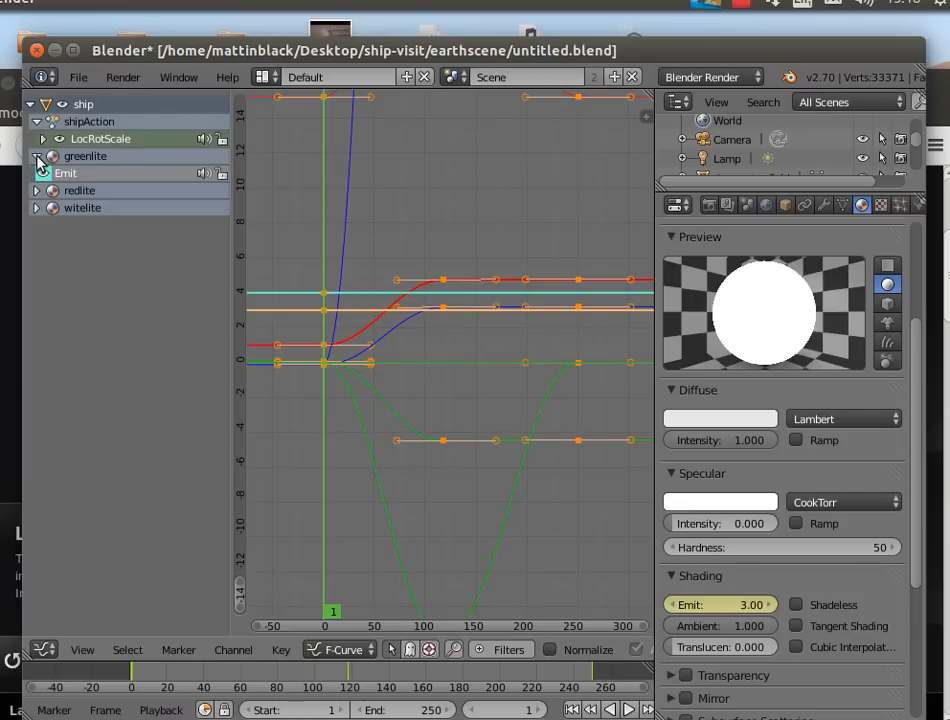
left_click(74, 176)
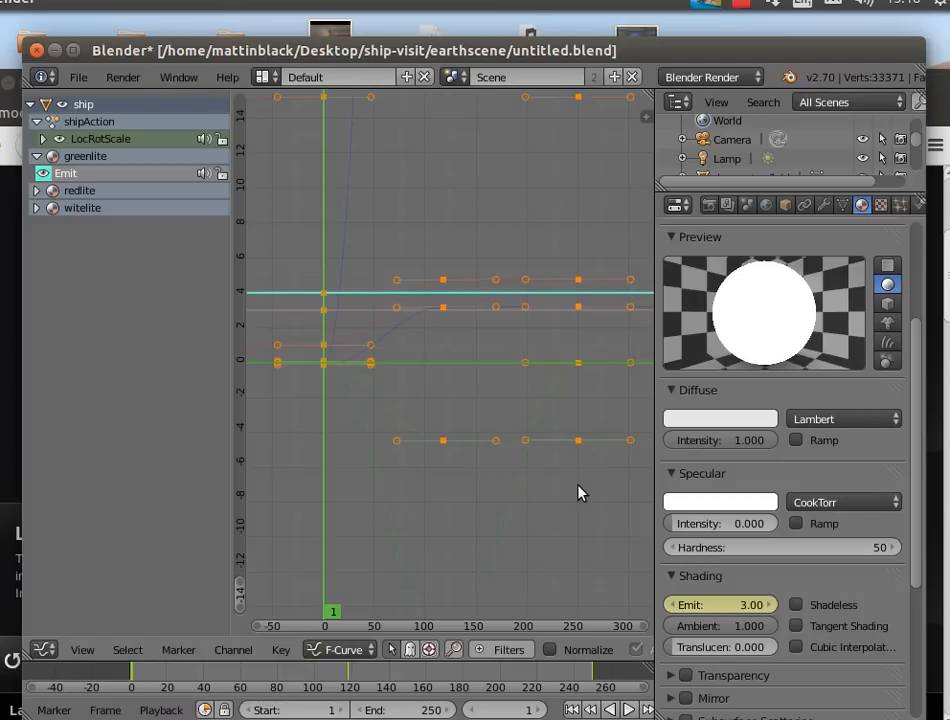
Show the curve's properties and add a Built-In Function modifier to the greenlite Emit curve.
key("n")
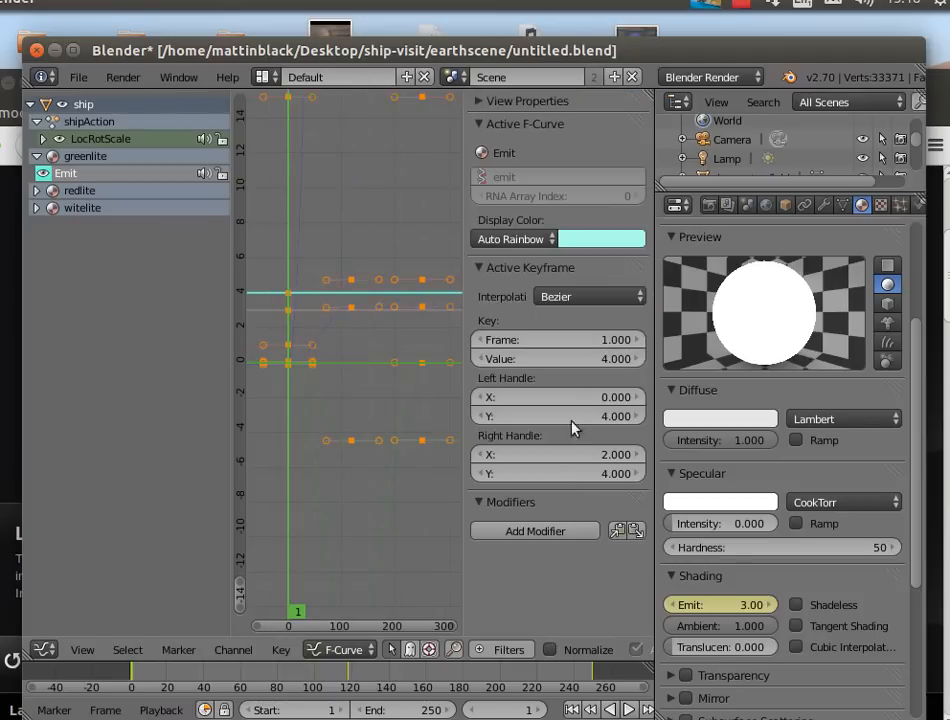
left_click(551, 532)
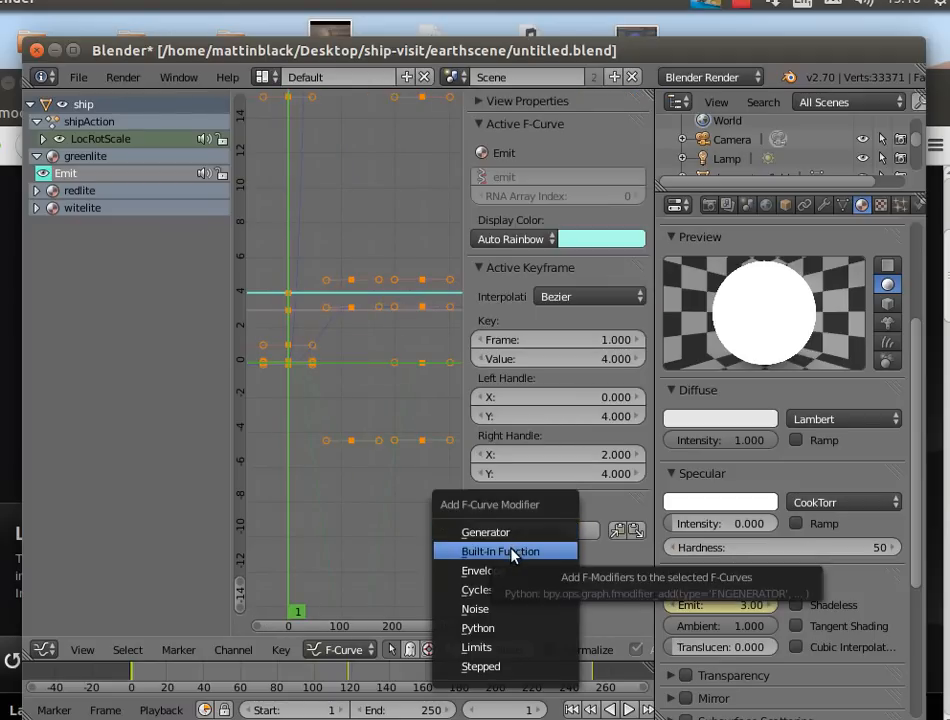
left_click(512, 552)
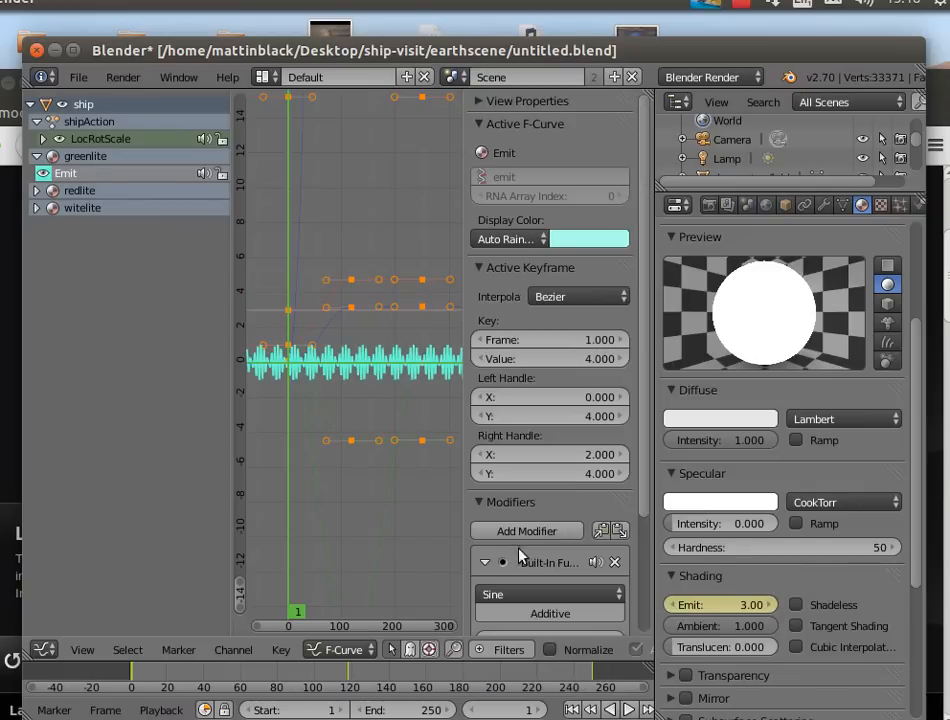
Set the greenlite Emit curve's sine function to phase multiplier 0.4, amplitude 3 and value offset 1.4.
scroll(560, 530, "down", 5)
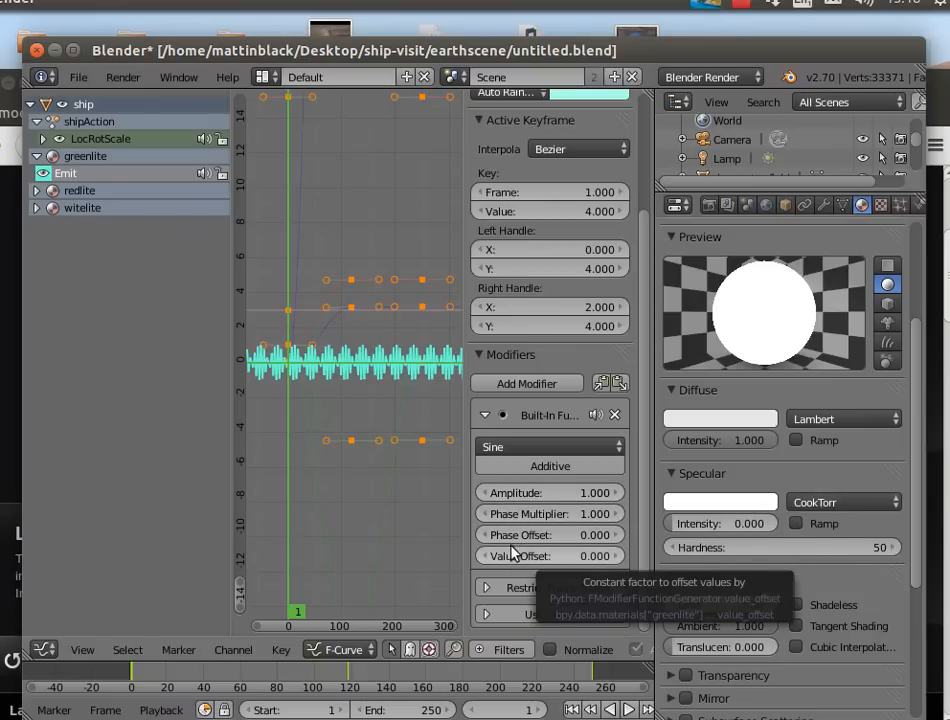
mouse_move(513, 515)
left_mouse_down()
mouse_move(482, 515)
mouse_move(511, 515)
left_mouse_up()
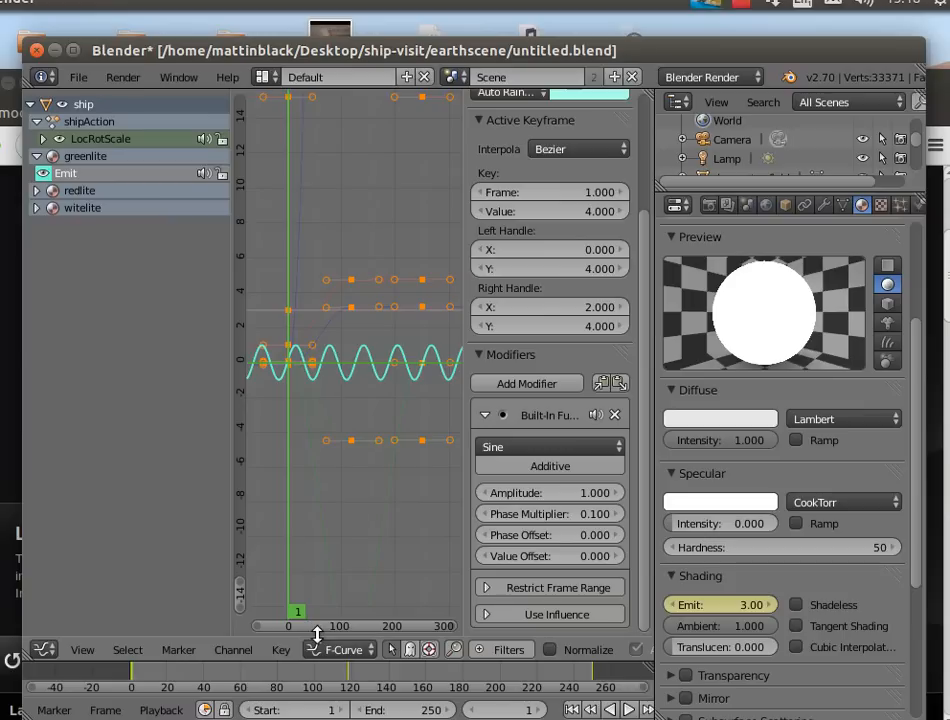
scroll(320, 632, "up", 3)
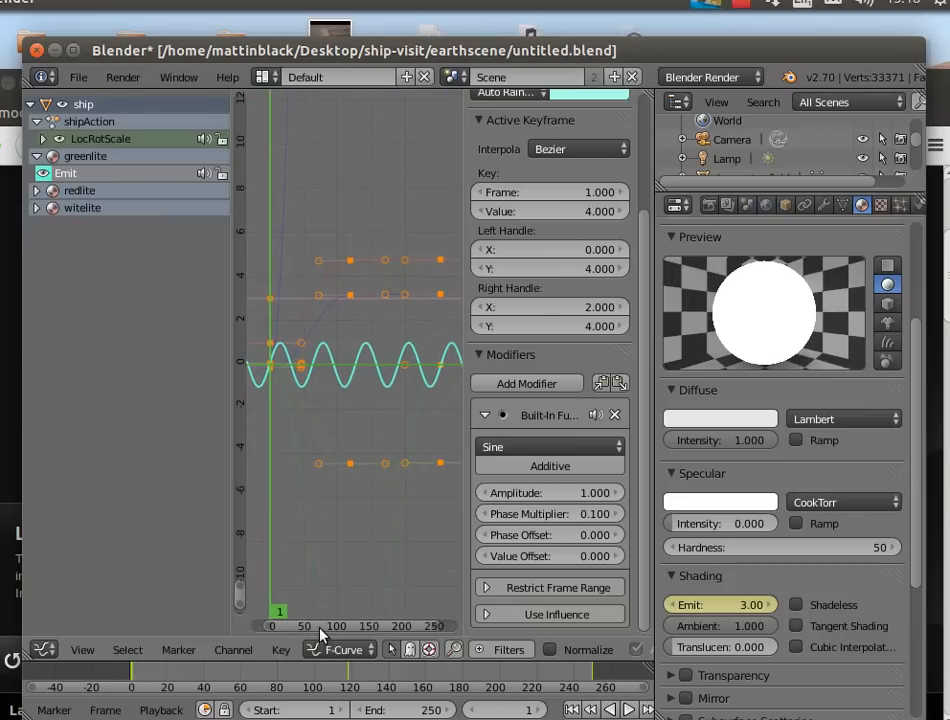
scroll(320, 632, "up", 2)
scroll(320, 632, "up", 2)
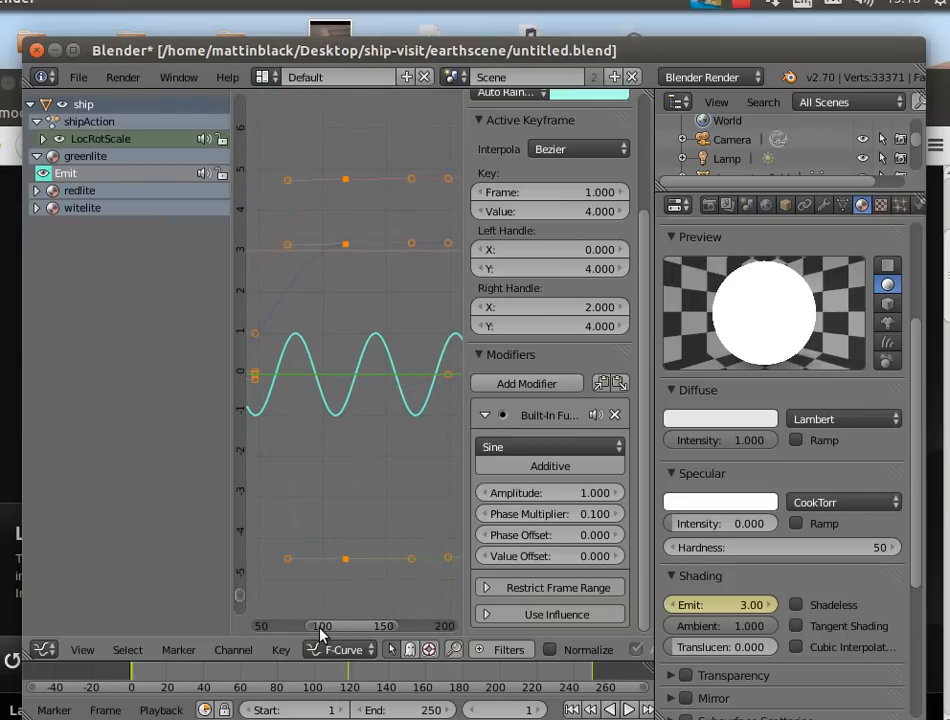
scroll(320, 632, "up", 1)
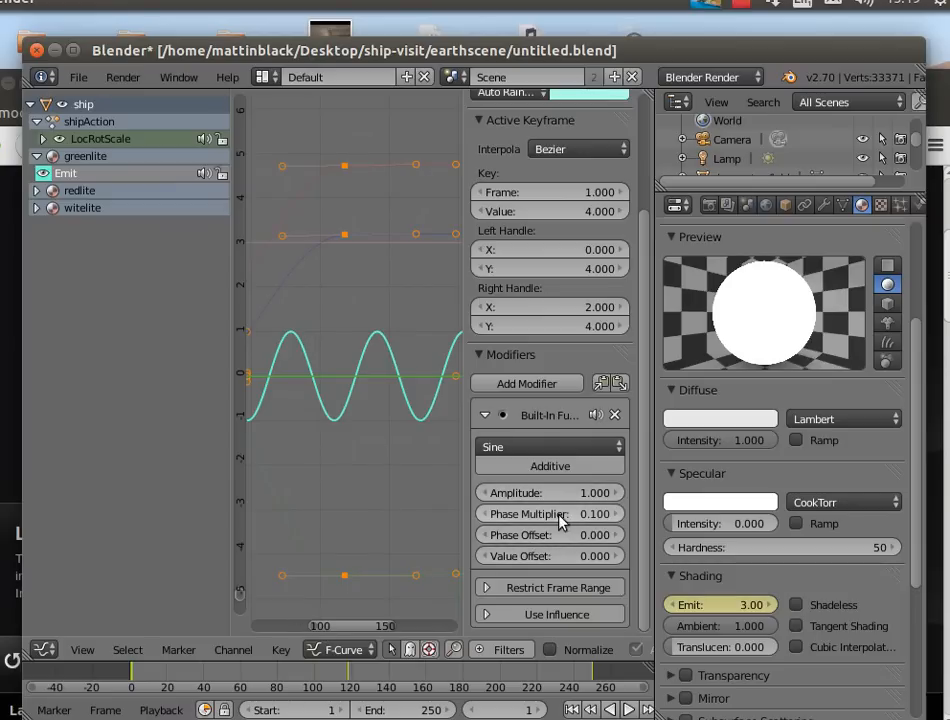
left_click(618, 515)
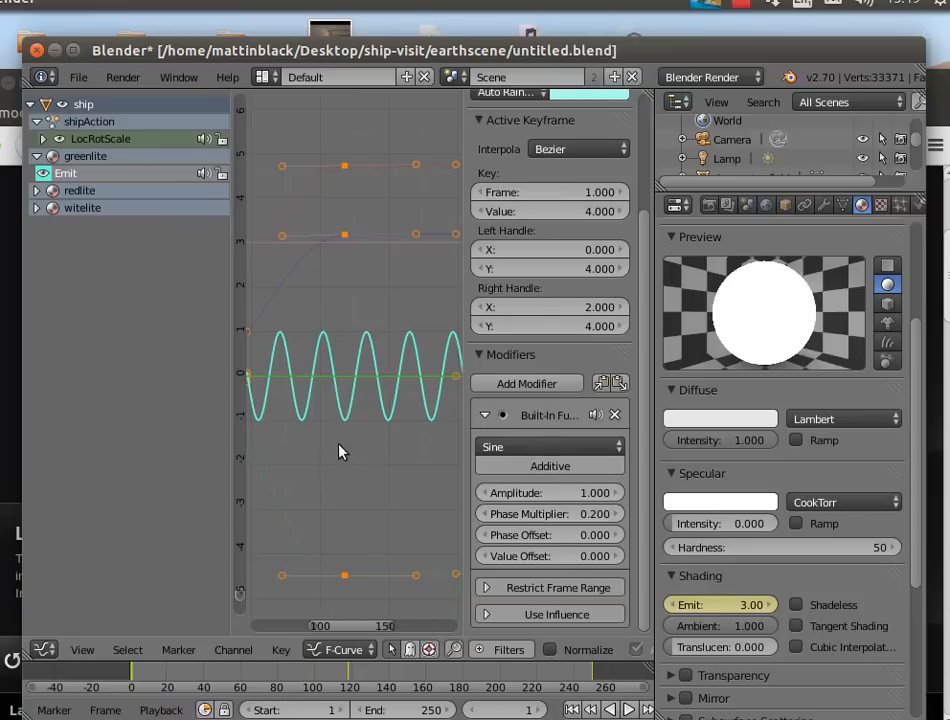
left_click(616, 514)
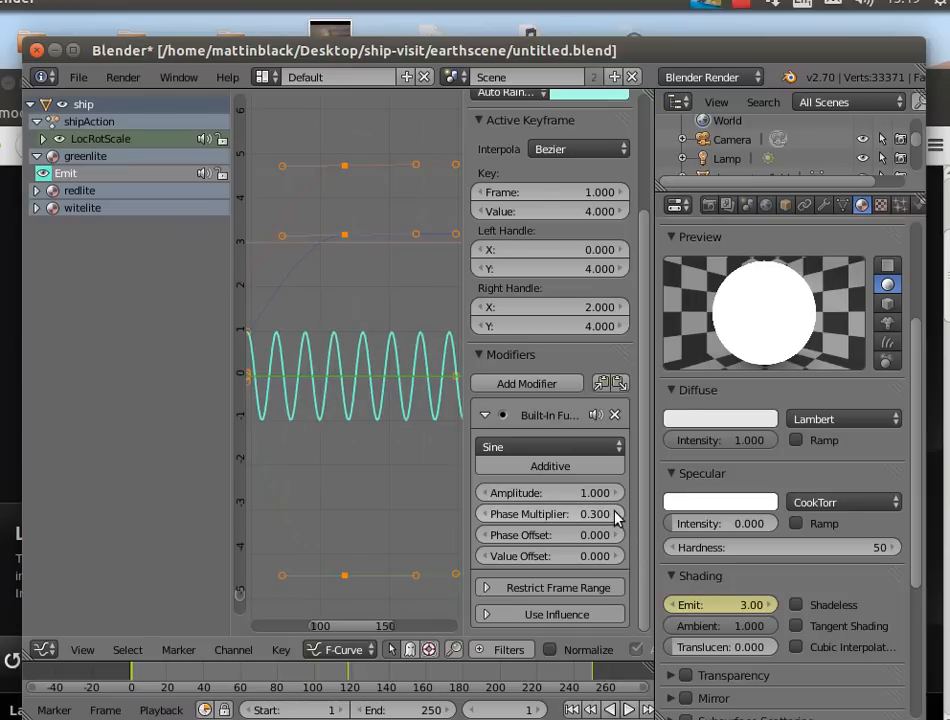
left_click(616, 514)
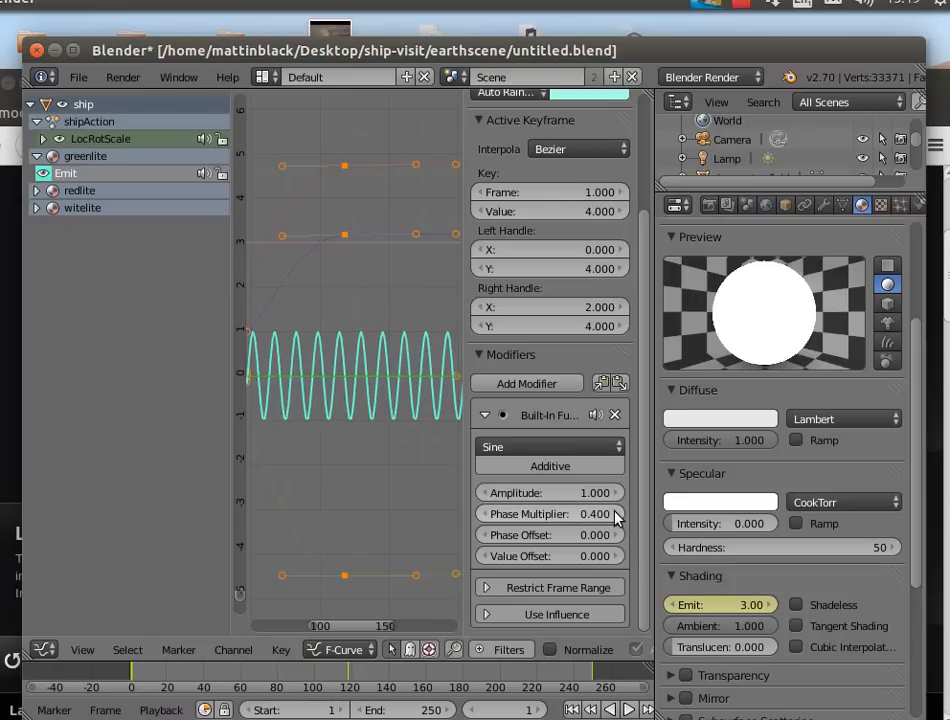
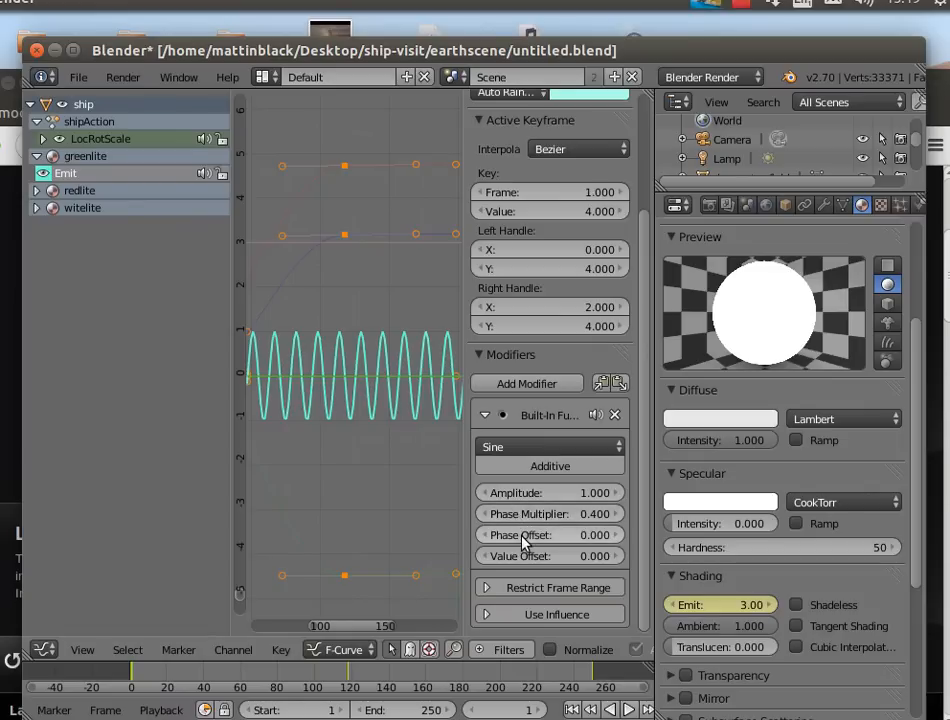
left_click_drag(524, 493, 629, 493)
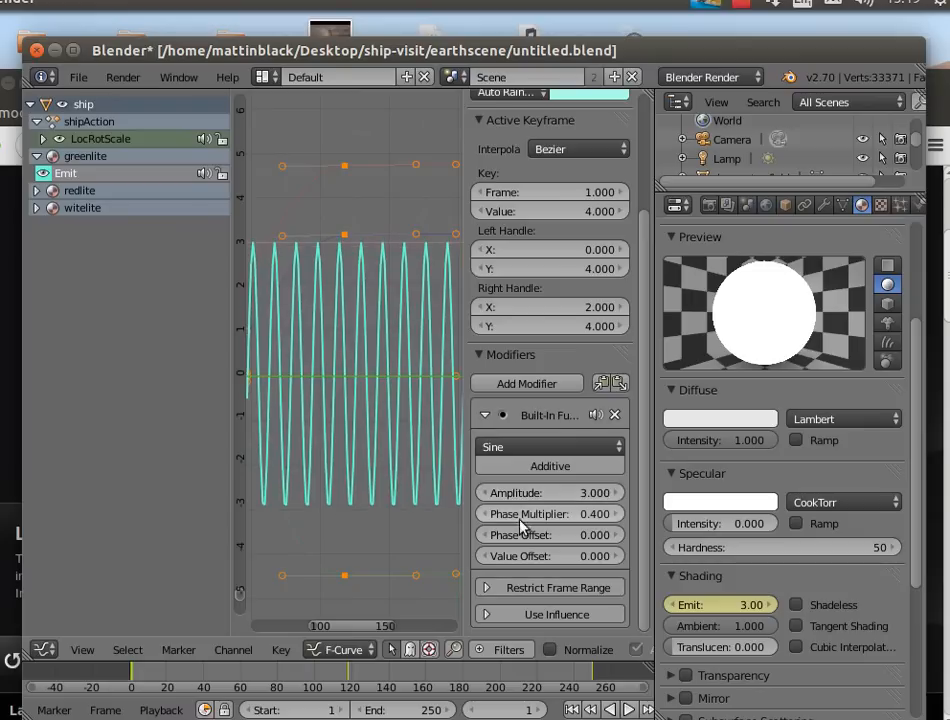
left_click_drag(512, 557, 587, 557)
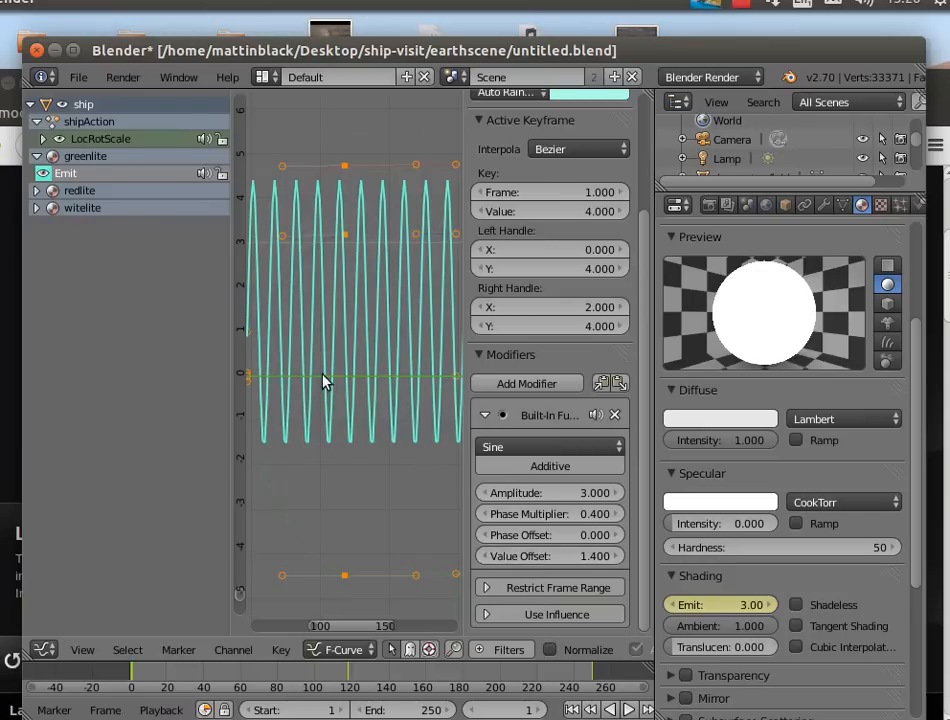
Add a Limits modifier to the greenlite Emit curve, with minimum Y enabled at 0 and maximum Y at 3.1.
left_click(548, 384)
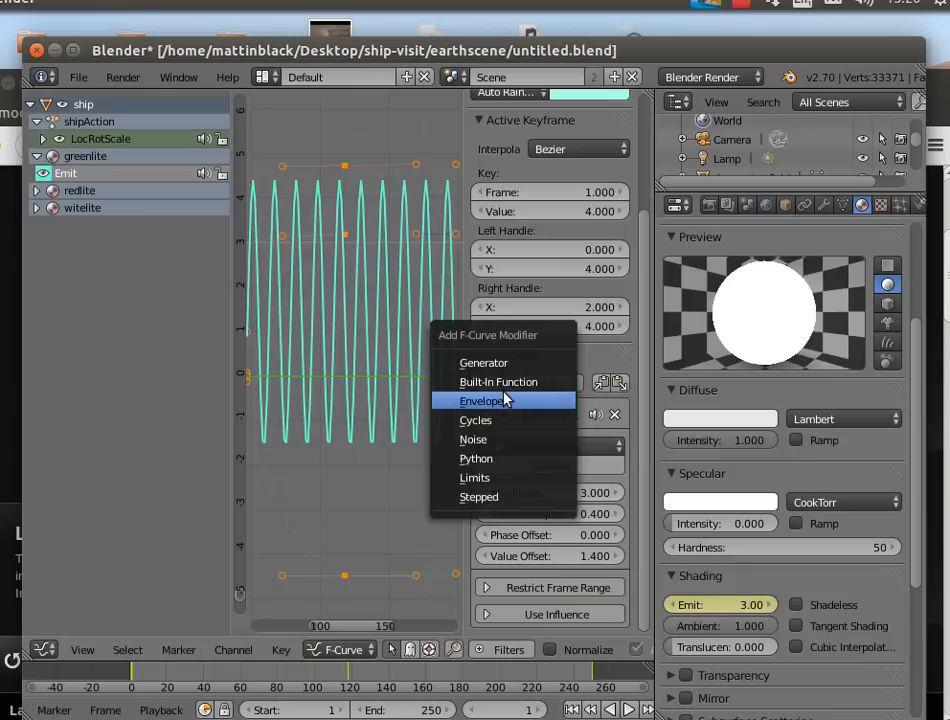
left_click(493, 477)
left_click_drag(646, 504, 644, 632)
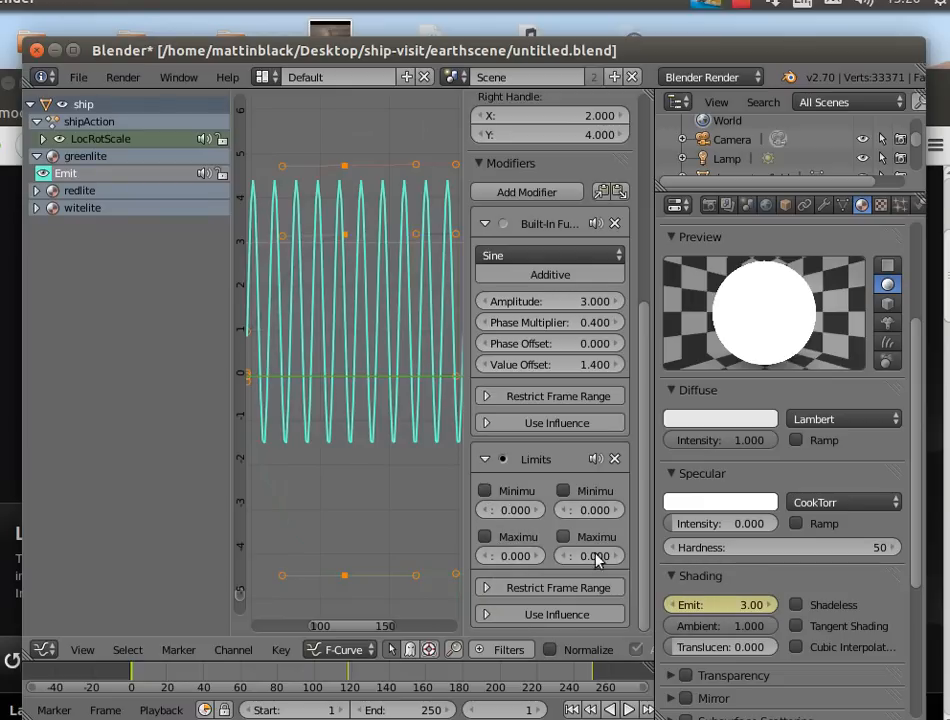
left_click(565, 491)
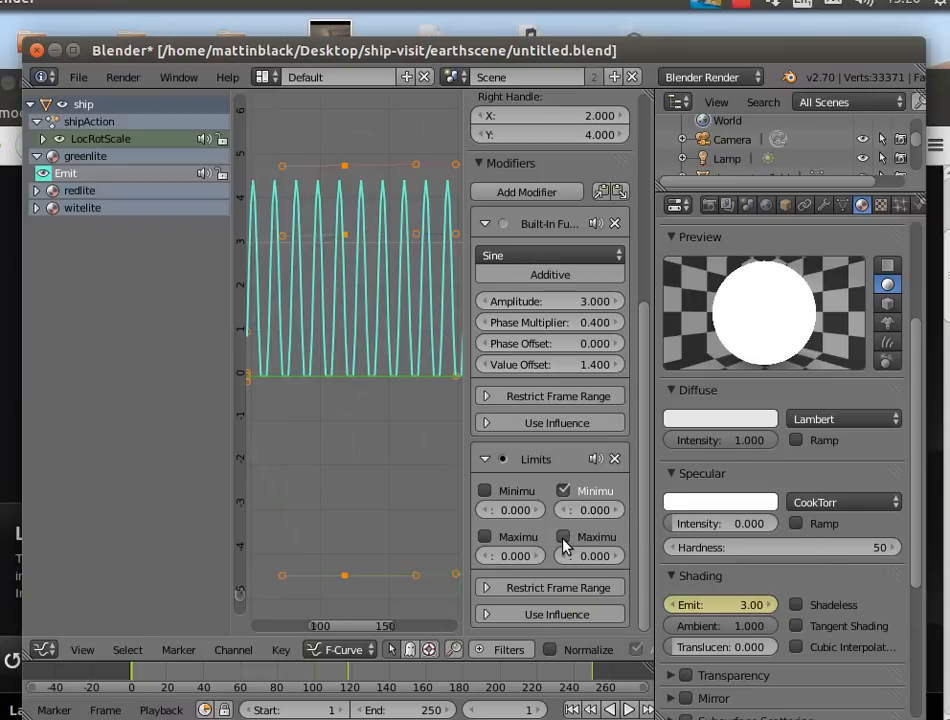
left_click(565, 538)
mouse_move(590, 556)
left_mouse_down()
mouse_move(622, 556)
mouse_move(573, 558)
left_mouse_up()
left_click(620, 556)
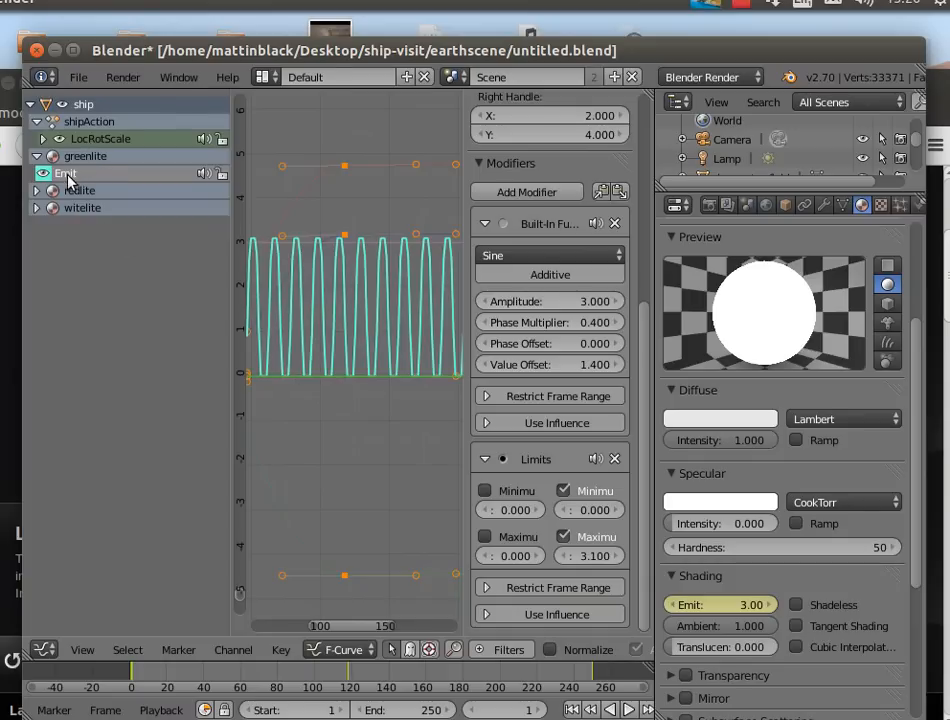
Select the redlite material's Emit channel and add a Built-In Function modifier to its curve.
left_click(37, 190)
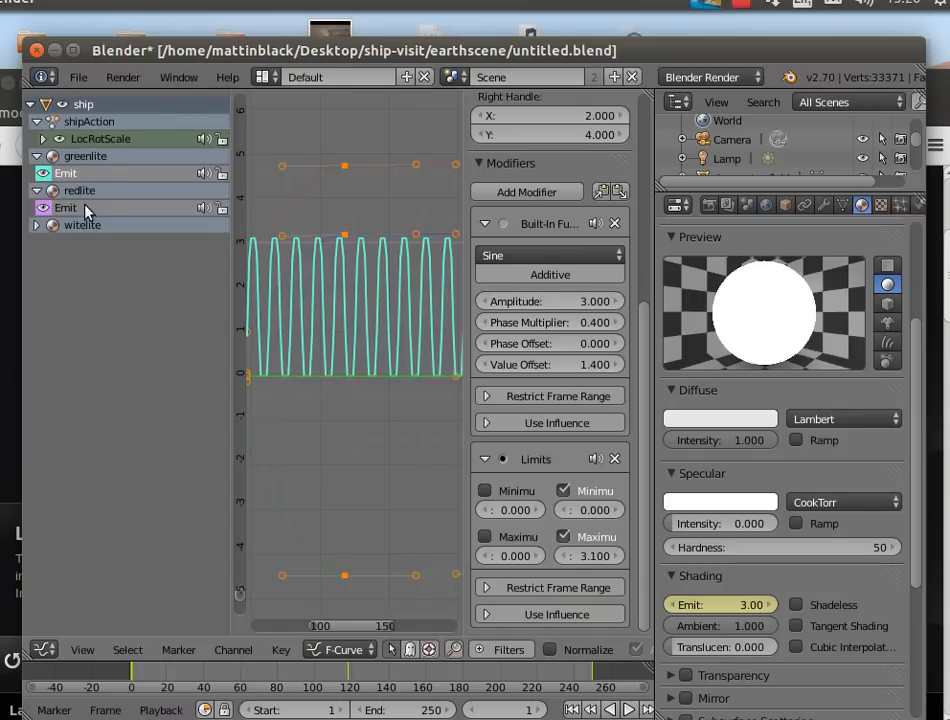
left_click(85, 208)
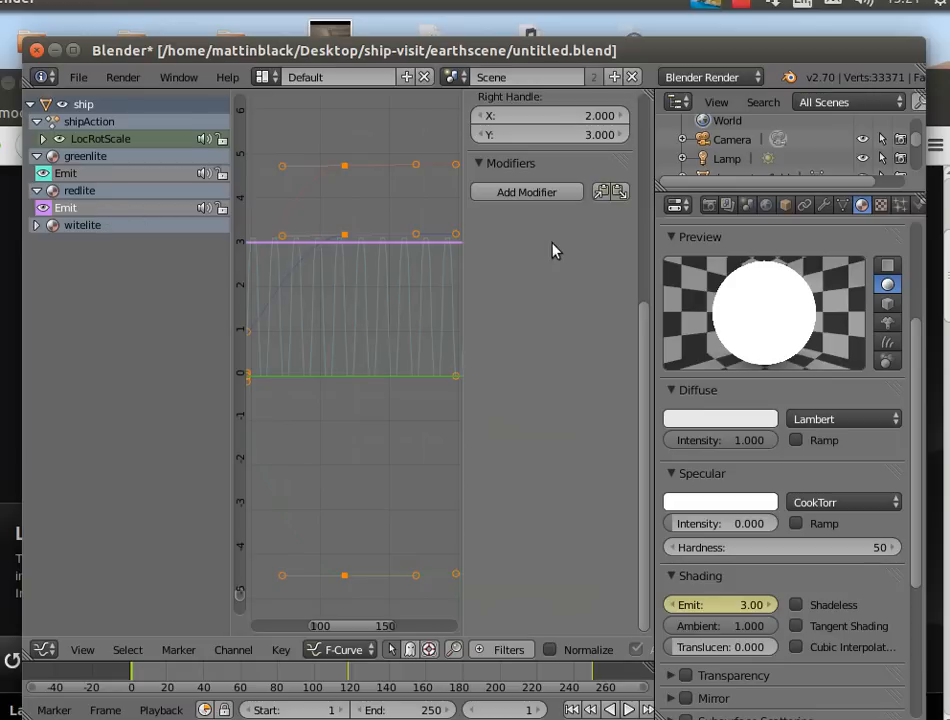
left_click(566, 193)
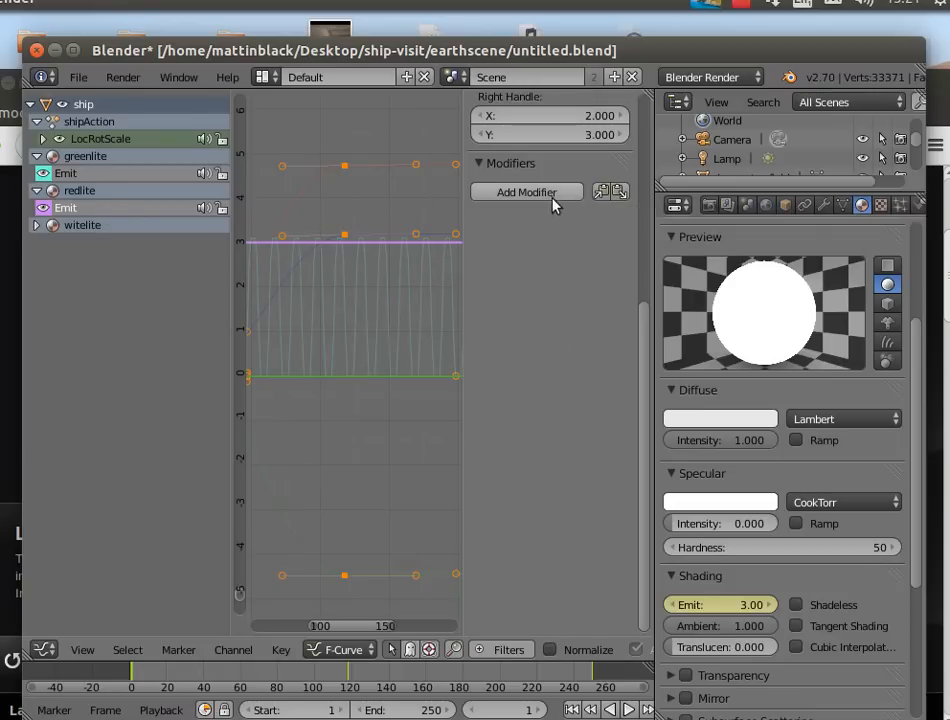
left_click(548, 197)
left_click(525, 139)
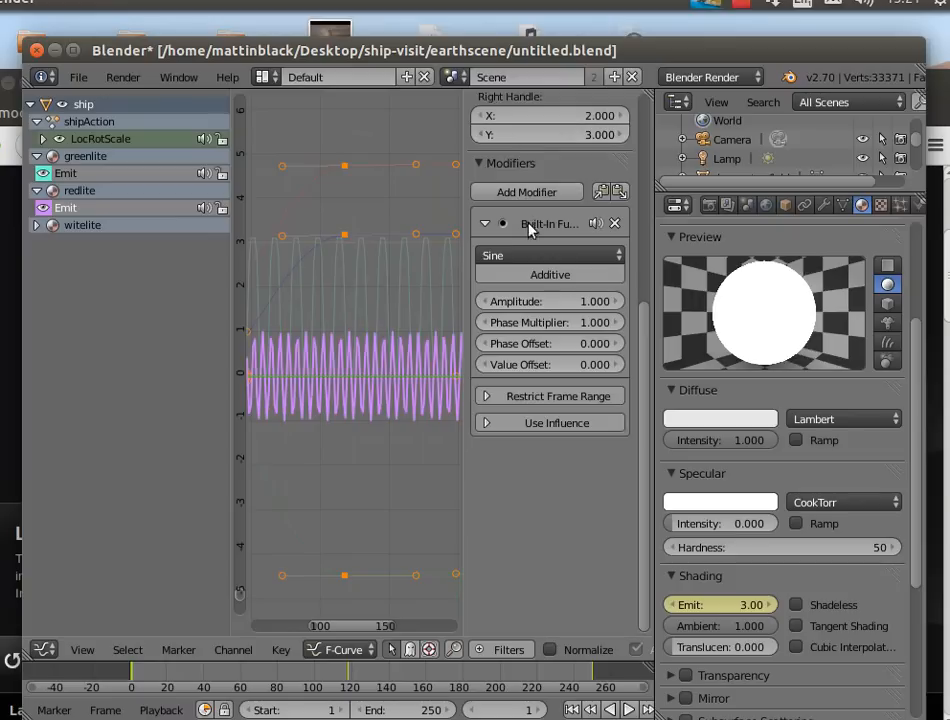
Set the redlite sine function's phase multiplier to 0.4, amplitude to 3.3 and value offset to 1.2.
left_click(556, 322)
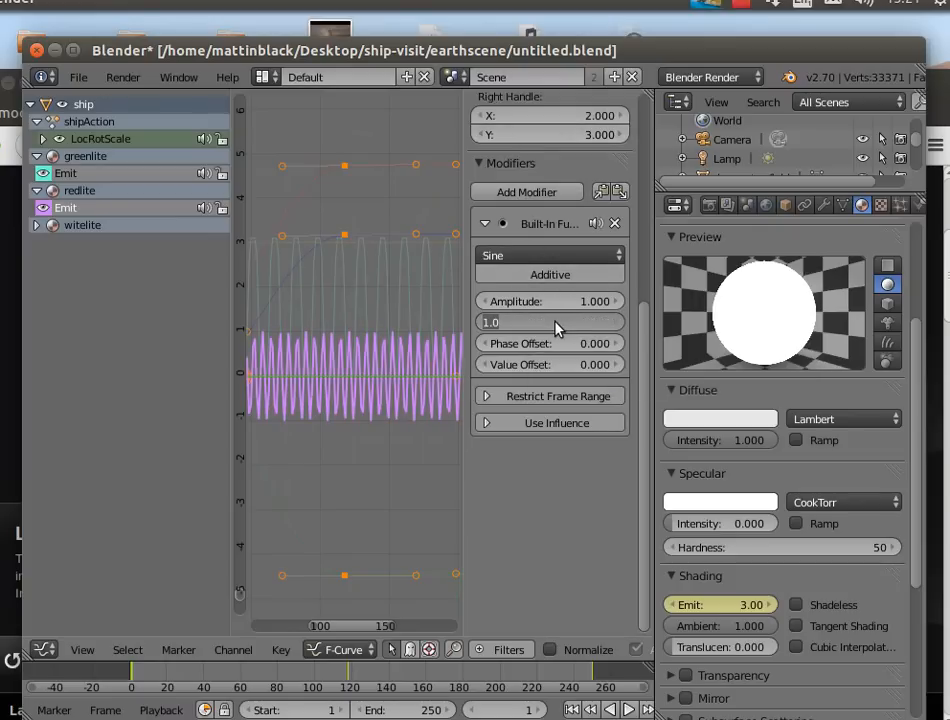
type("0.4")
key("Return")
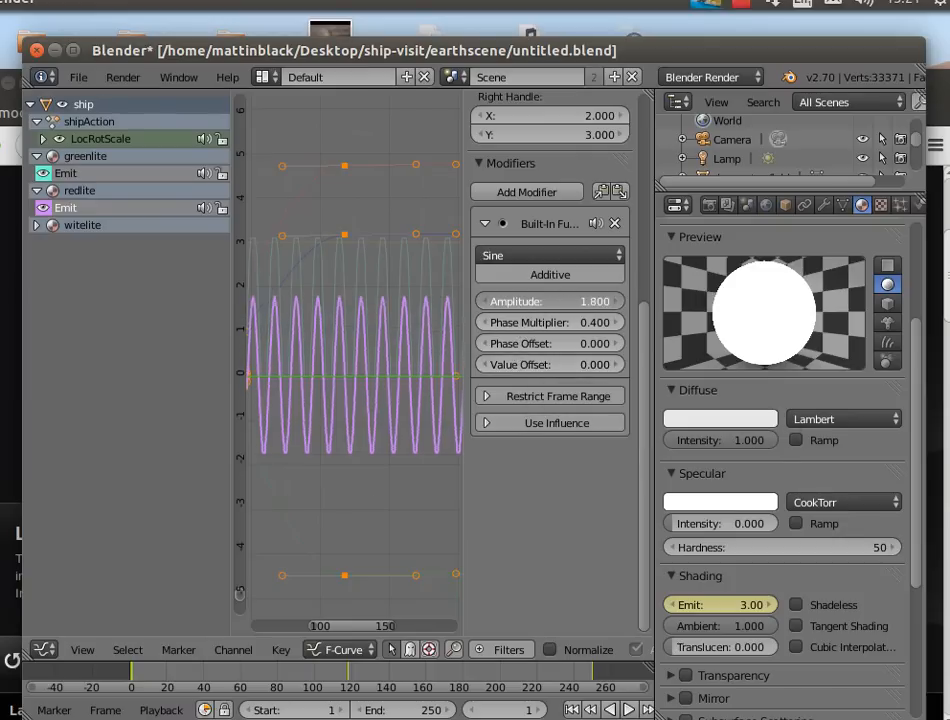
left_click_drag(520, 305, 548, 304)
left_click_drag(508, 365, 560, 365)
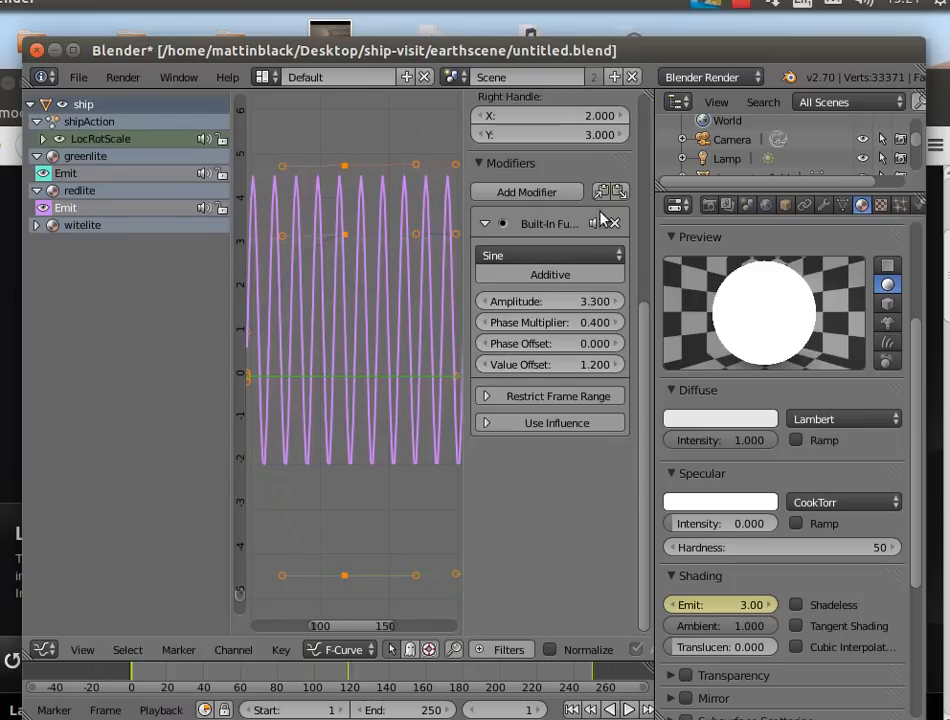
Add a Limits modifier to the redlite Emit curve, with minimum Y enabled at 0 and maximum Y at 3.
left_click(549, 195)
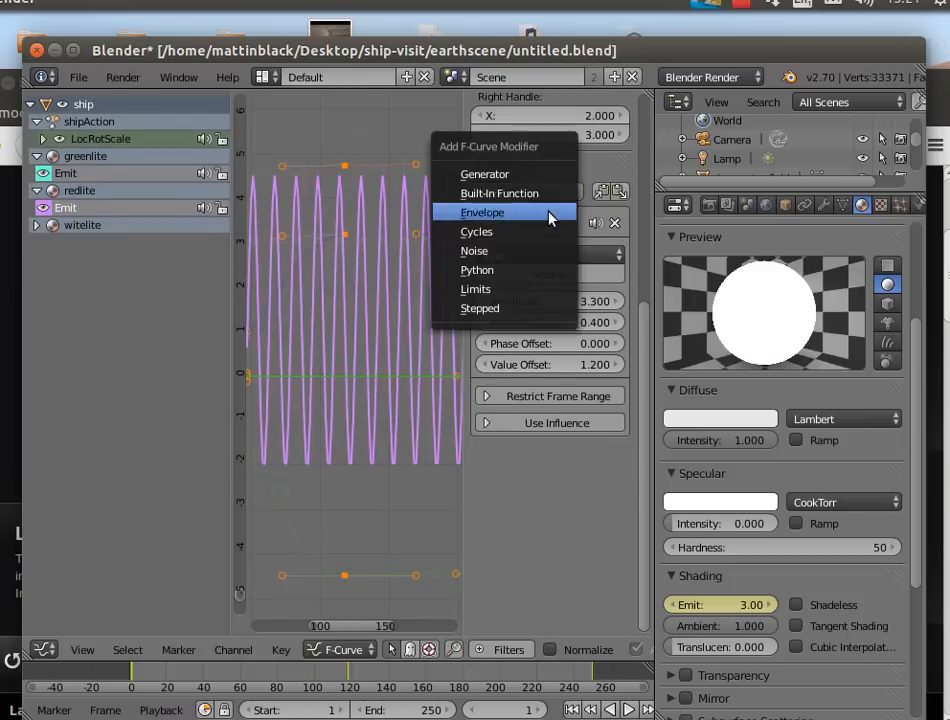
left_click(504, 291)
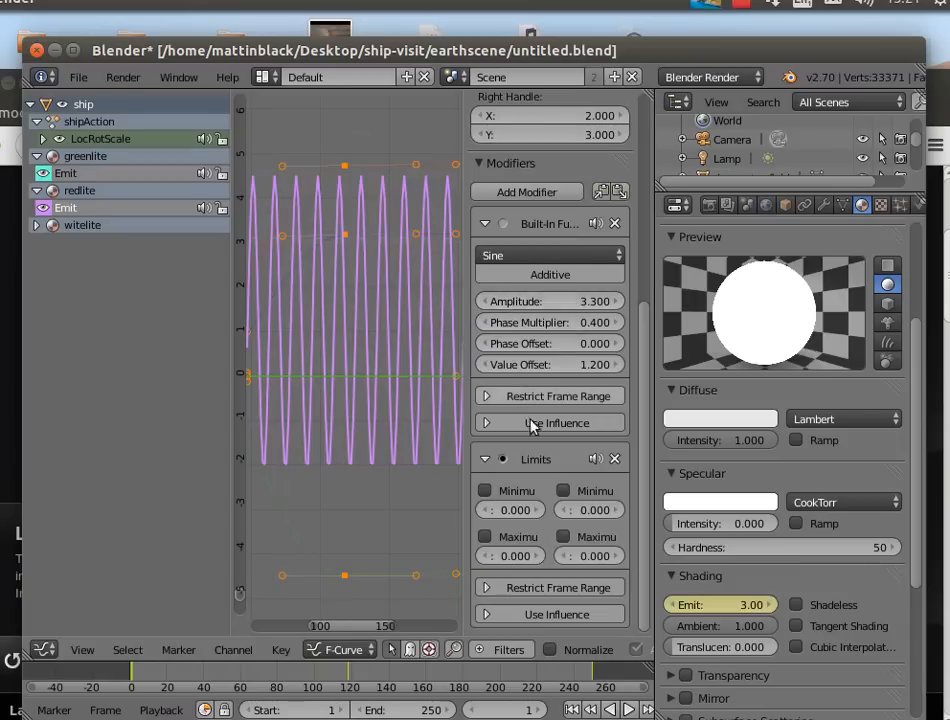
left_click(564, 491)
left_click(588, 556)
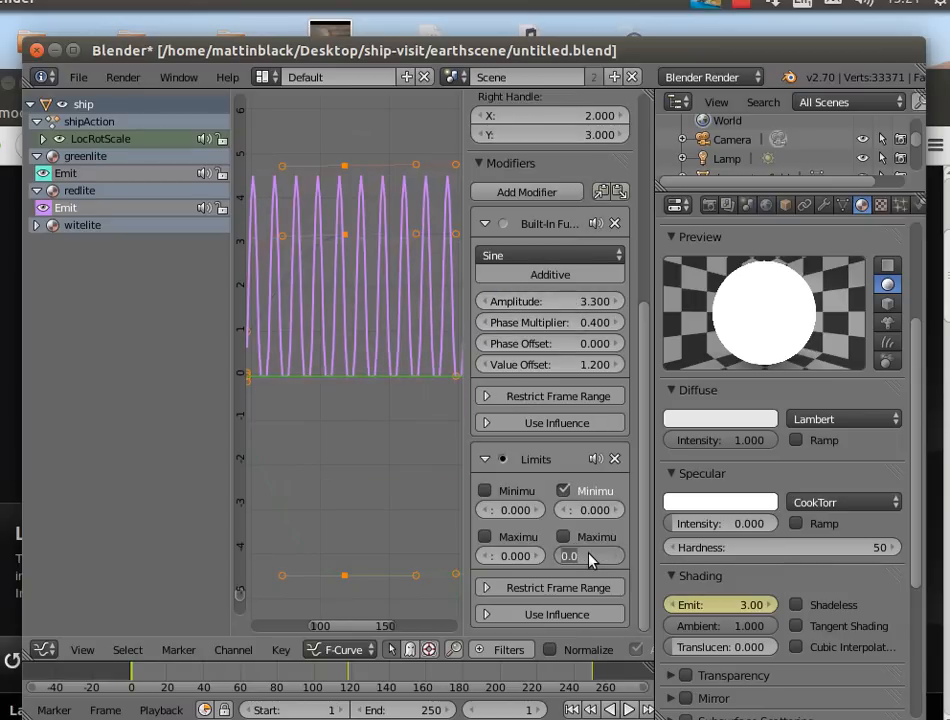
type("3")
key("Return")
left_click(563, 537)
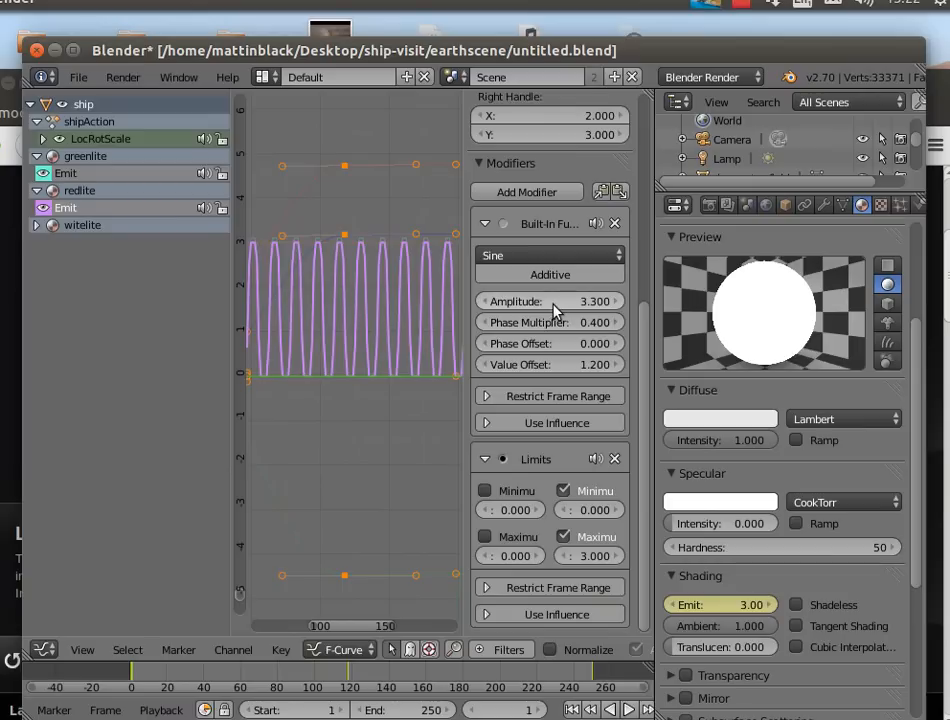
Set the redlite sine function's phase offset to 3 and raise the curve's maximum Y limit to 3.1.
left_click(520, 344)
left_click_drag(520, 344, 676, 344)
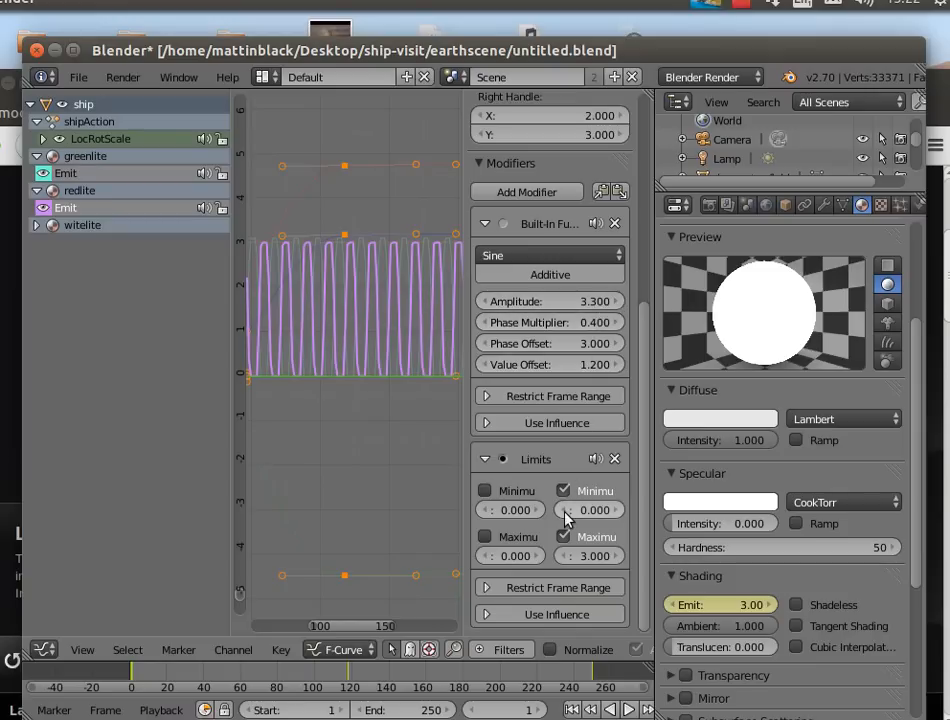
left_click(617, 556)
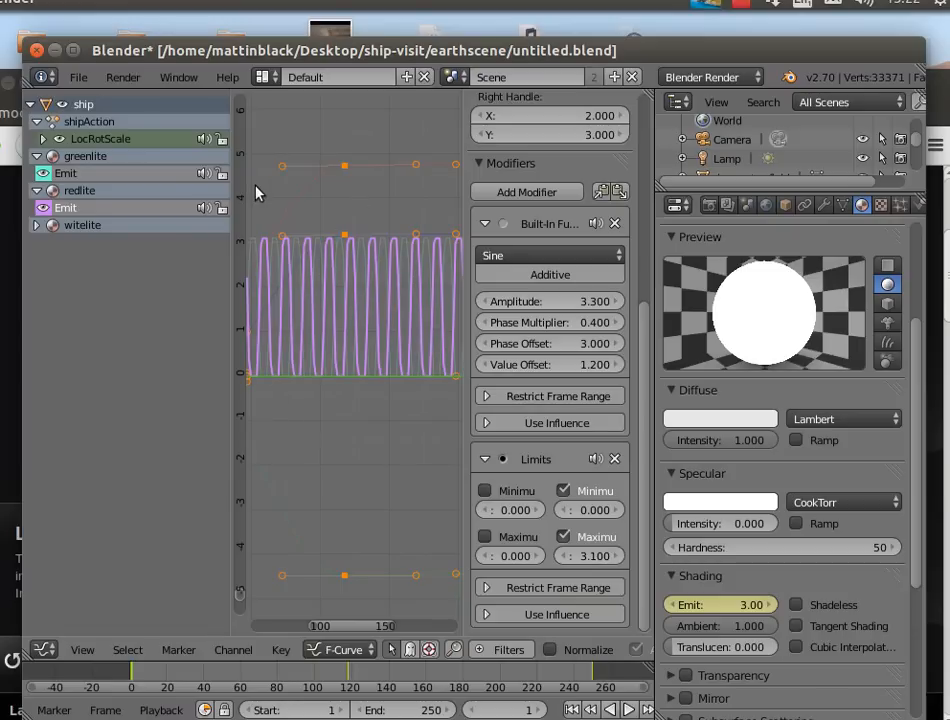
Switch the Graph Editor back to the 3D View and look through the camera with the whole frame visible.
left_click(45, 652)
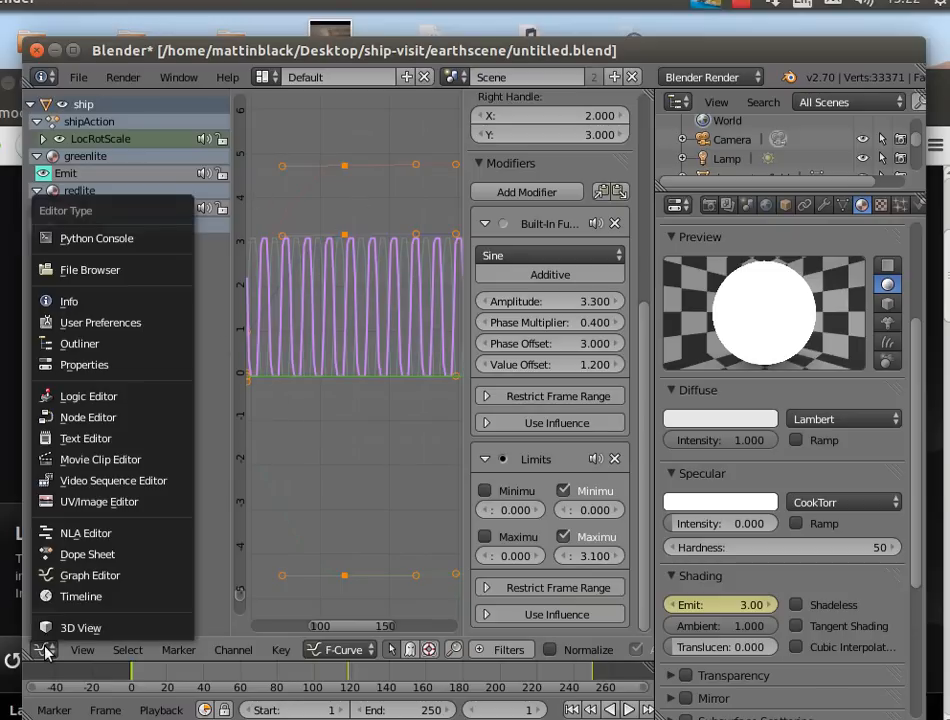
left_click(80, 629)
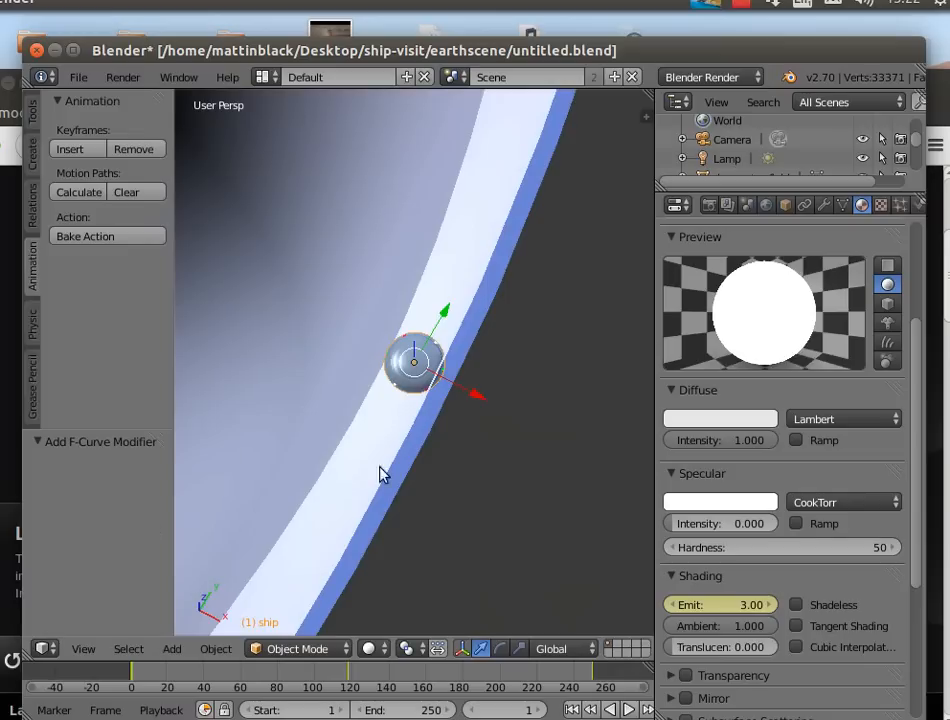
left_click(83, 650)
left_click(105, 577)
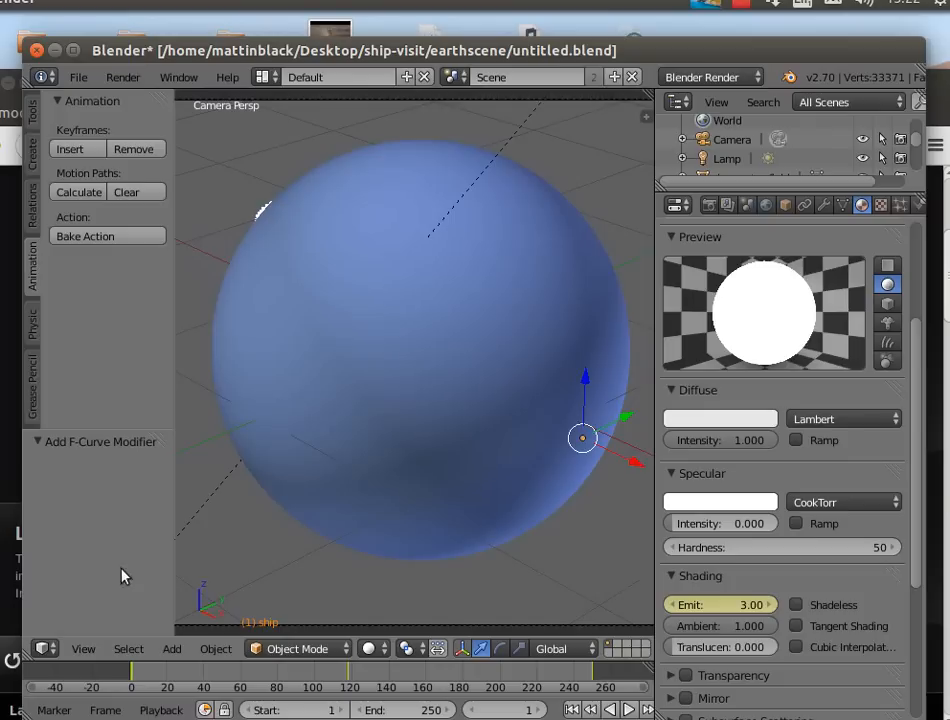
scroll(284, 512, "down", 5)
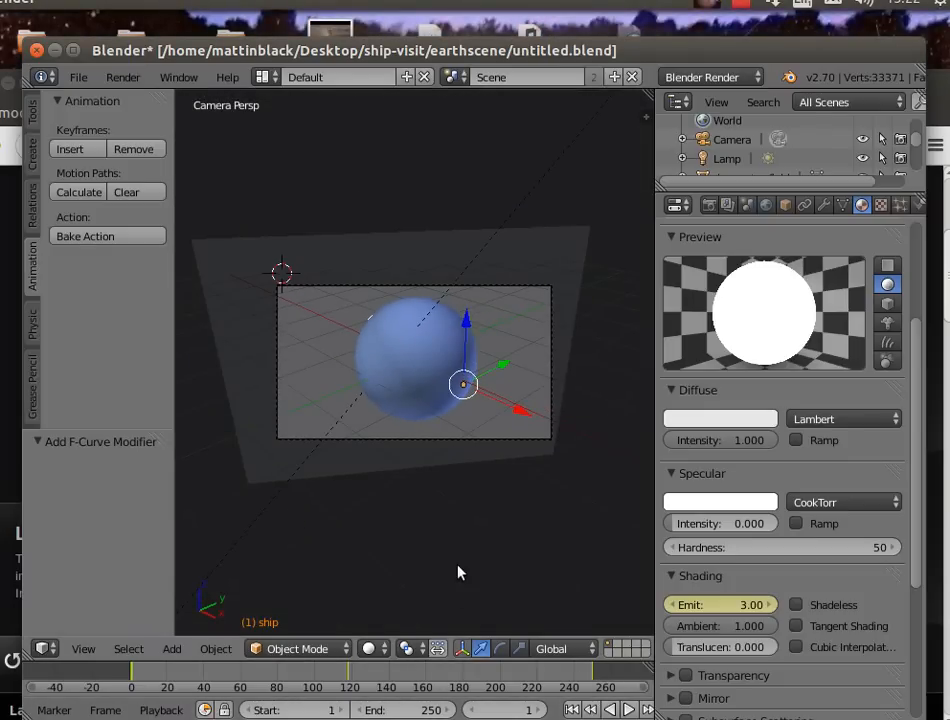
scroll(458, 573, "up", 2)
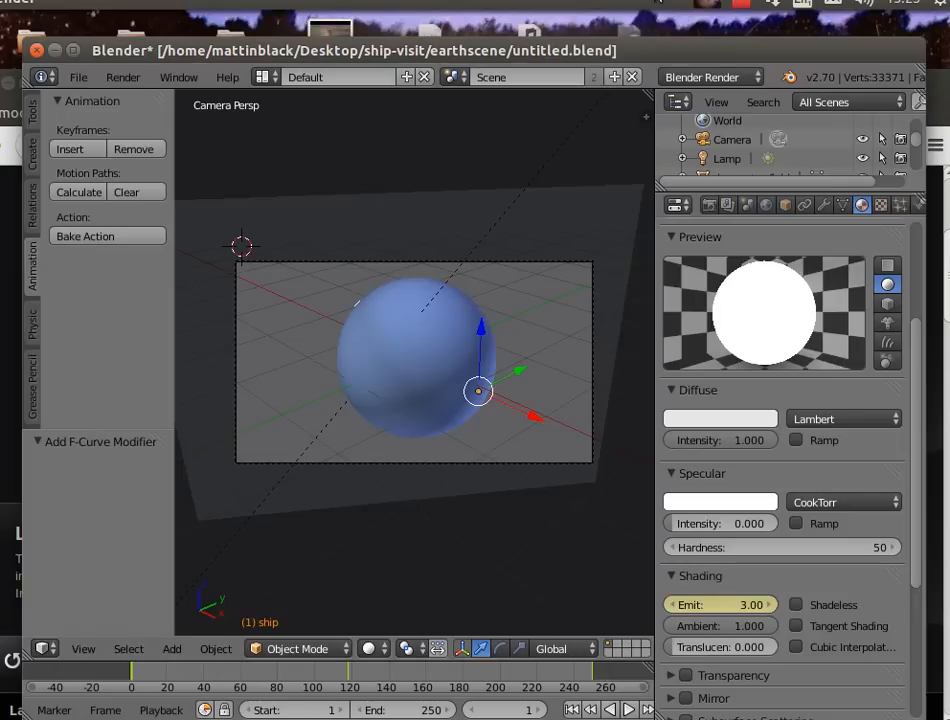
left_click(741, 5)
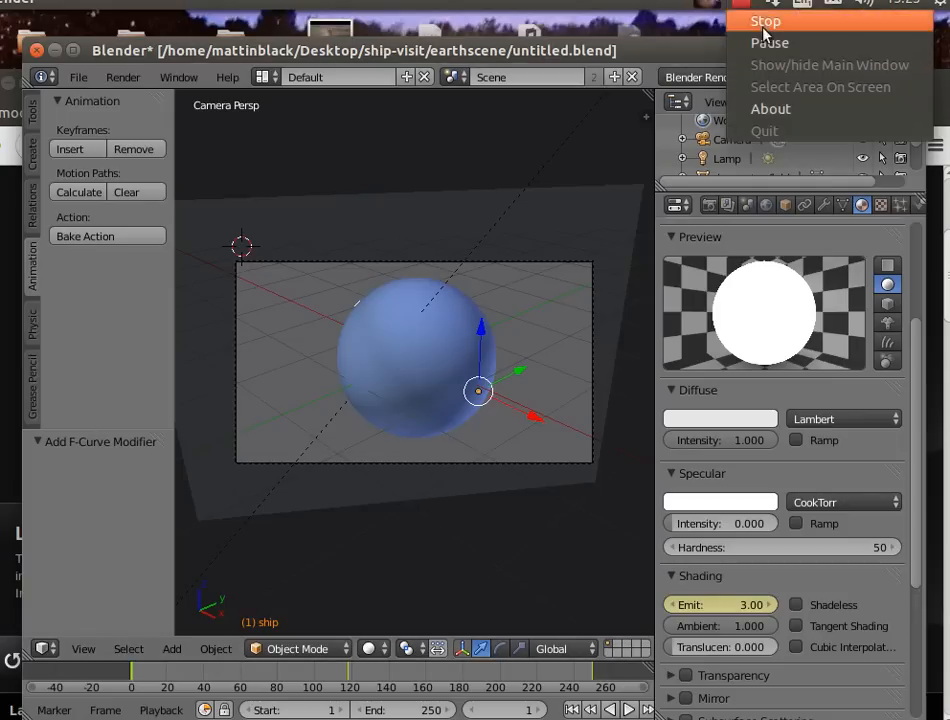
left_click(770, 44)
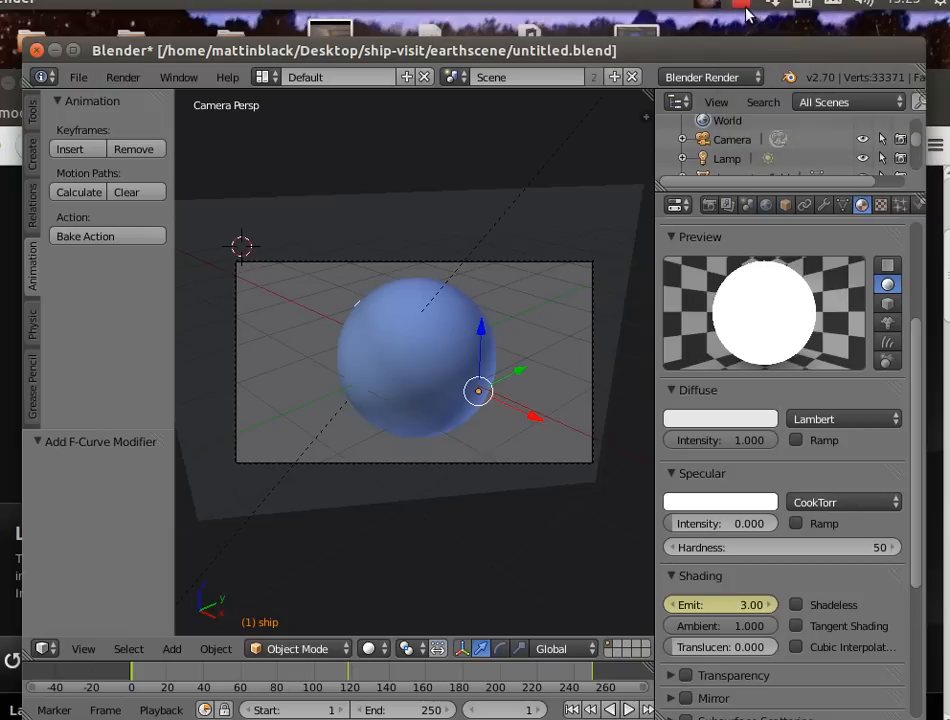
left_click(745, 8)
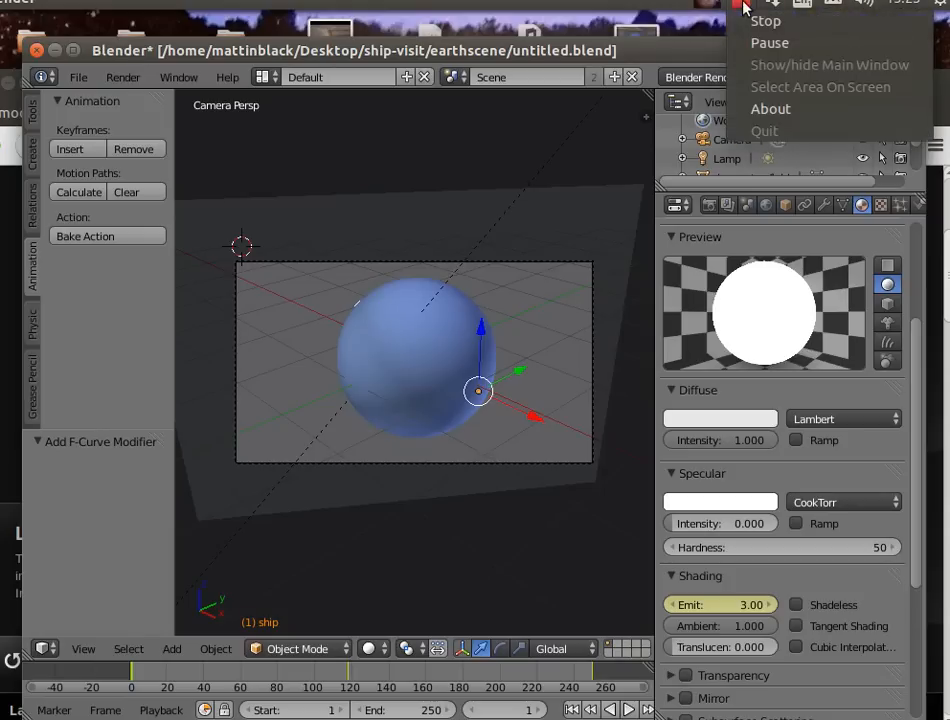